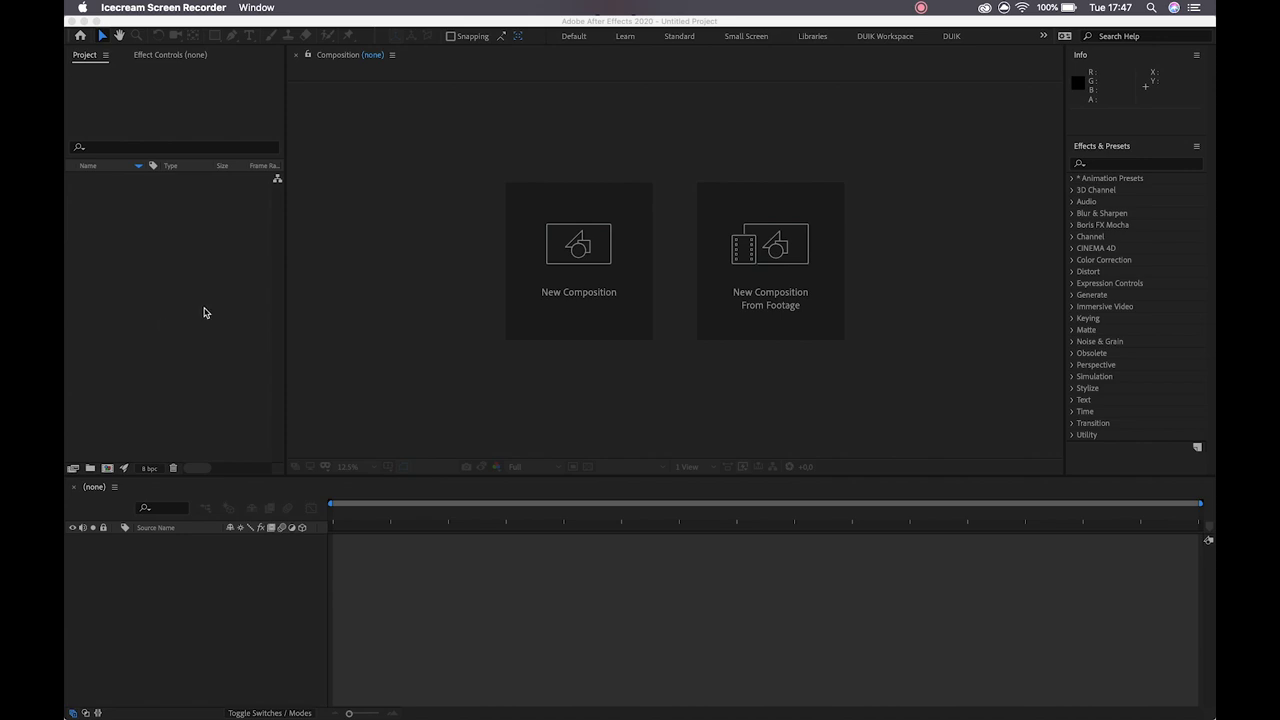
Step: Create a new composition using the HDTV 1080 25 preset with a duration of 0:00:10:00
click(579, 261)
click(579, 261)
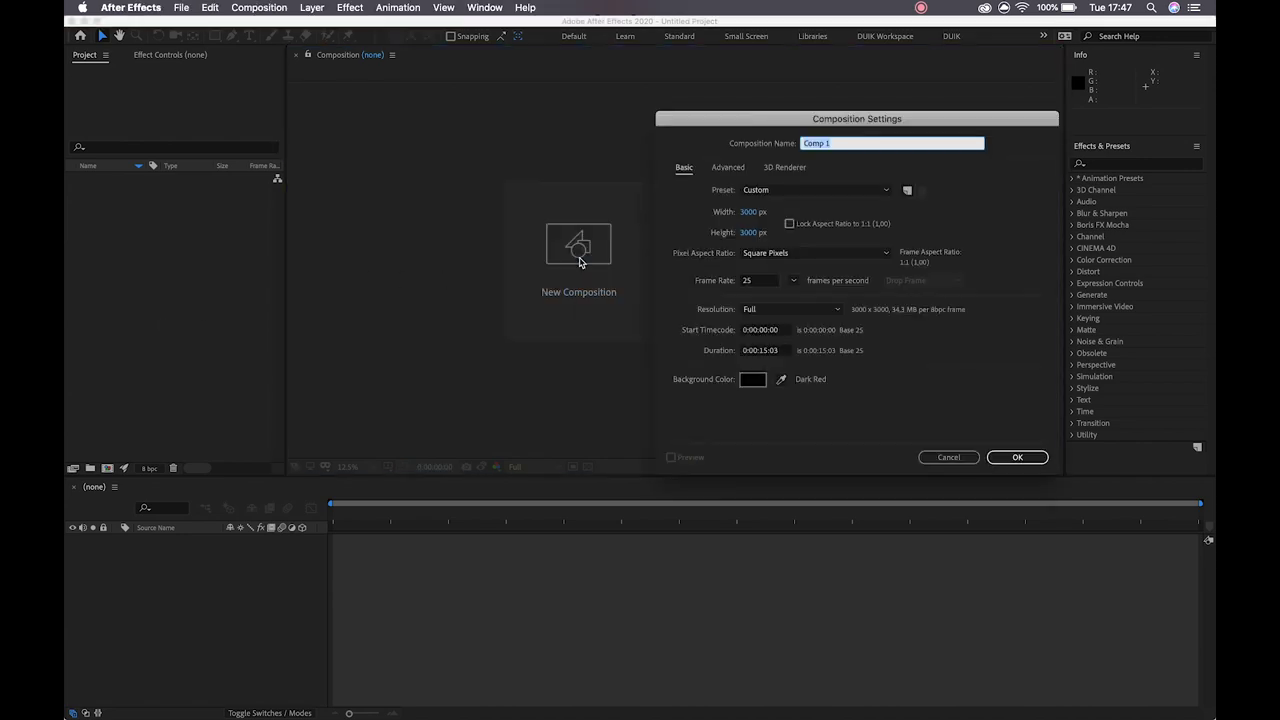
click(782, 192)
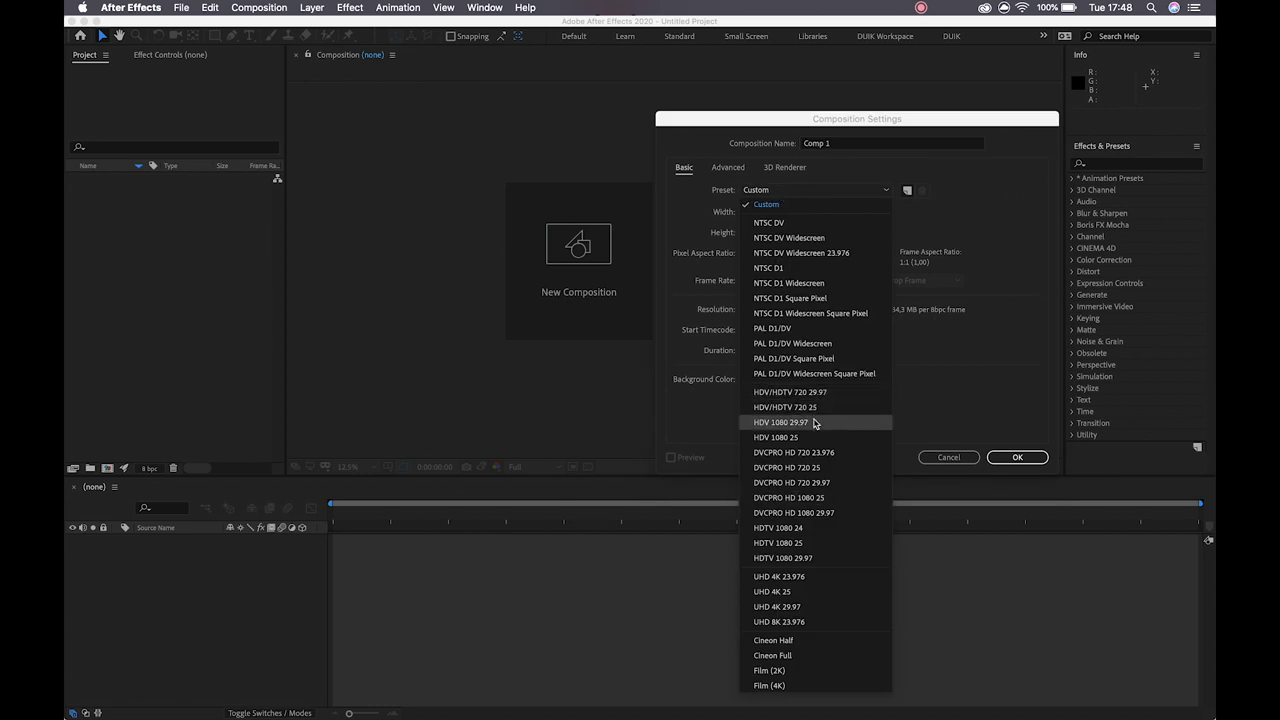
click(818, 544)
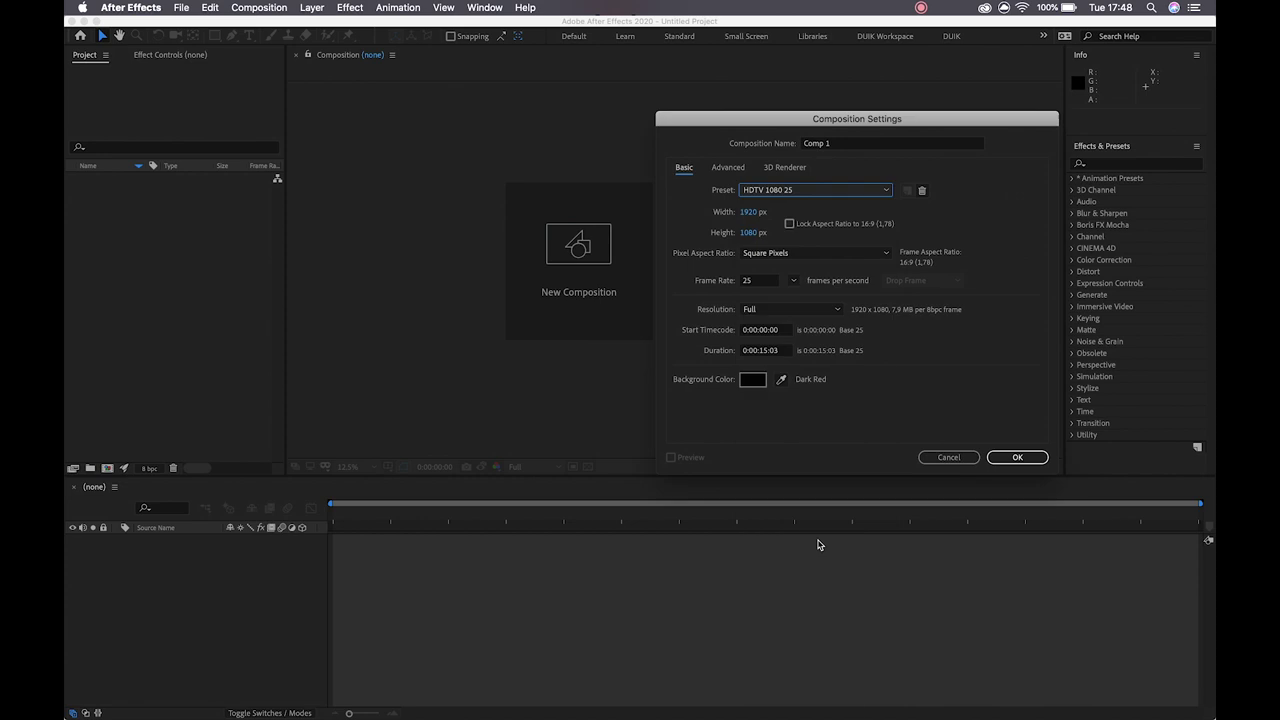
click(776, 352)
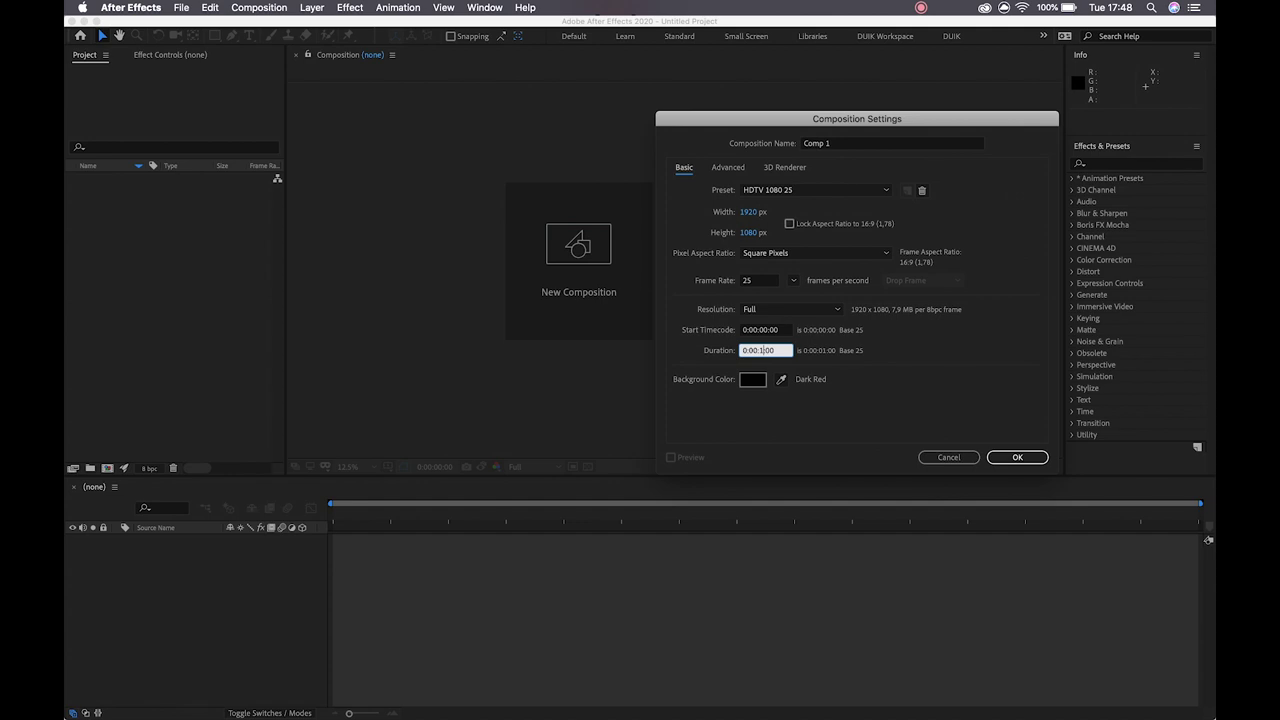
click(1010, 455)
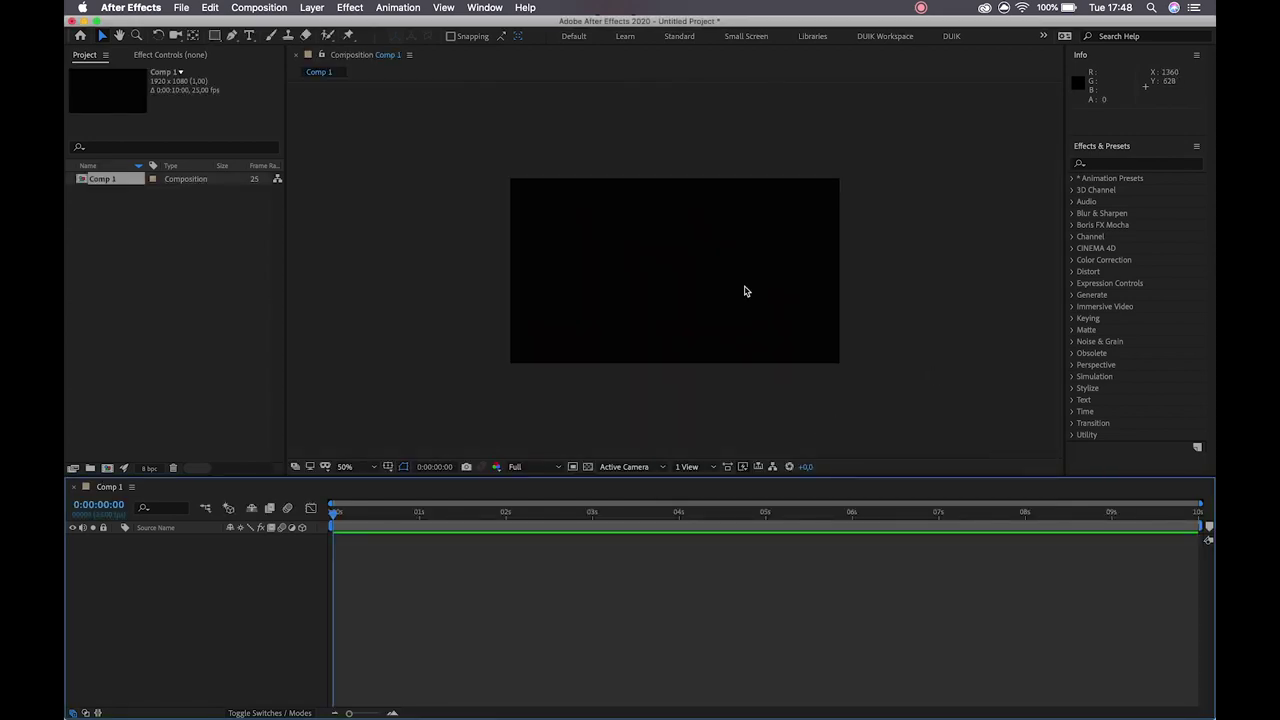
Step: Draw a blue circle about 102 px in diameter with the Ellipse tool, left of the composition's center
key(slash)
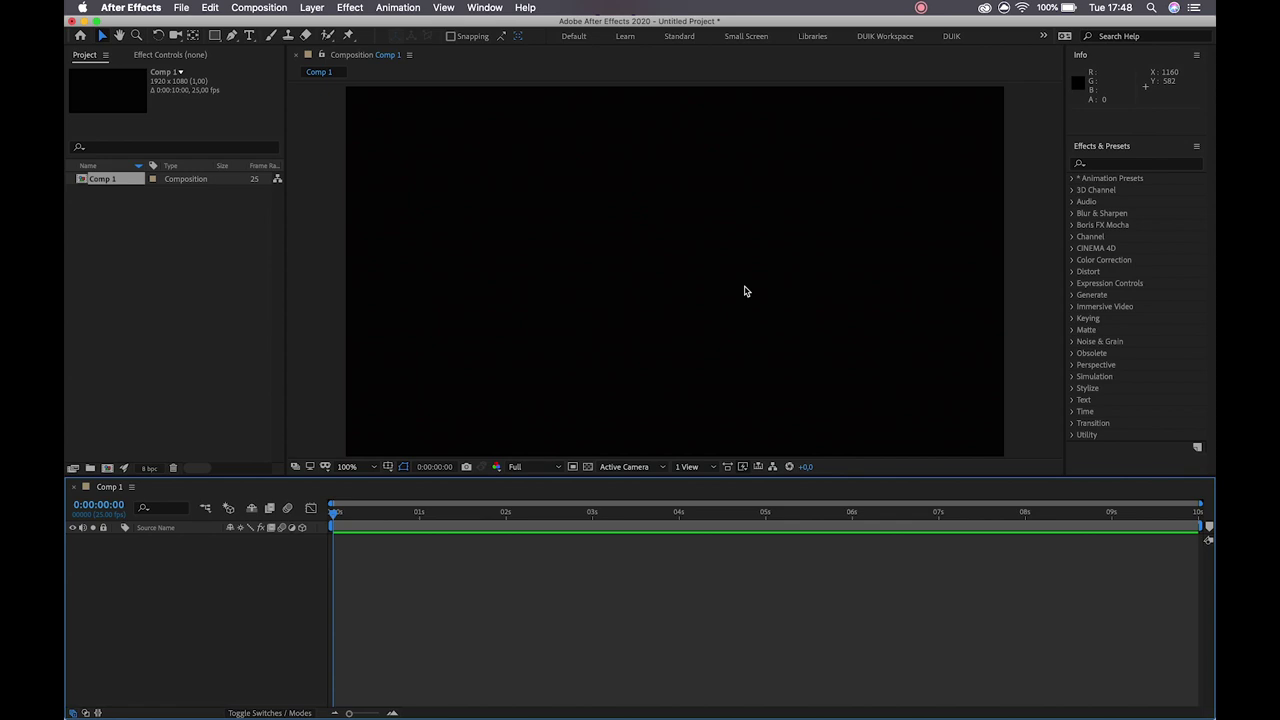
key(comma)
click(214, 36)
click(262, 65)
key(period)
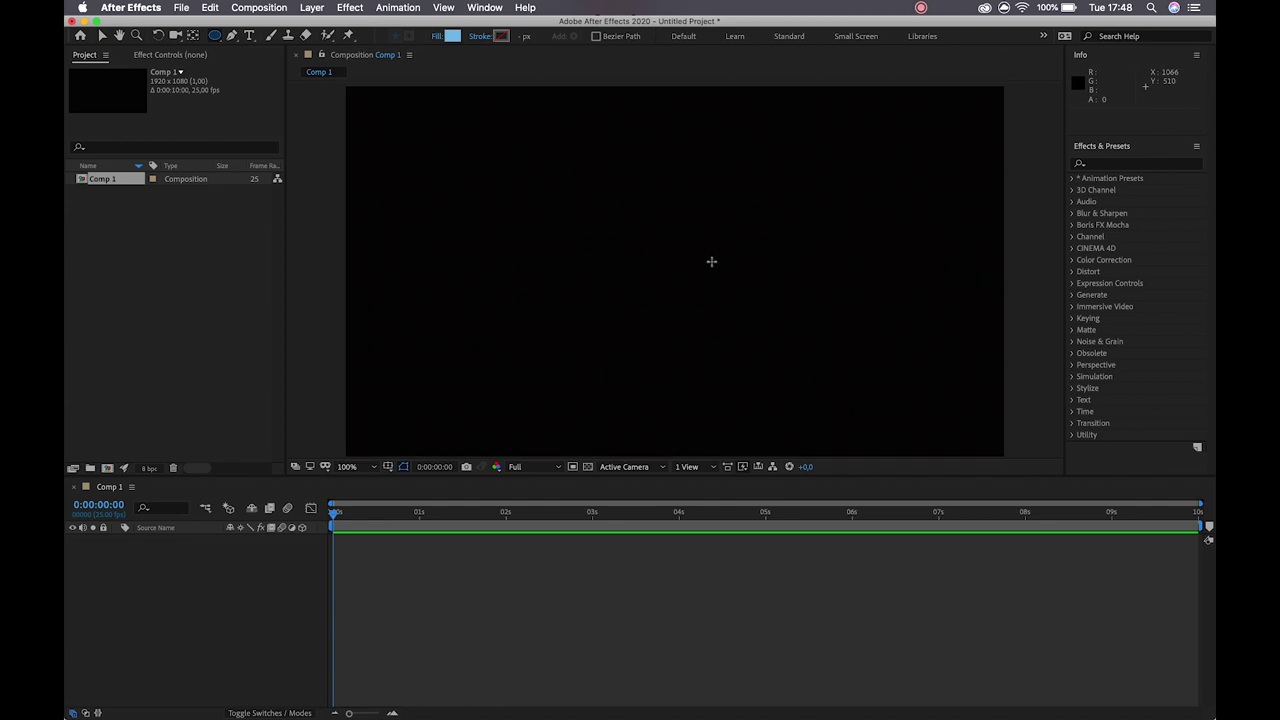
mouse_move(652, 288)
mouse_down()
mouse_move(663, 229)
mouse_move(649, 286)
mouse_up()
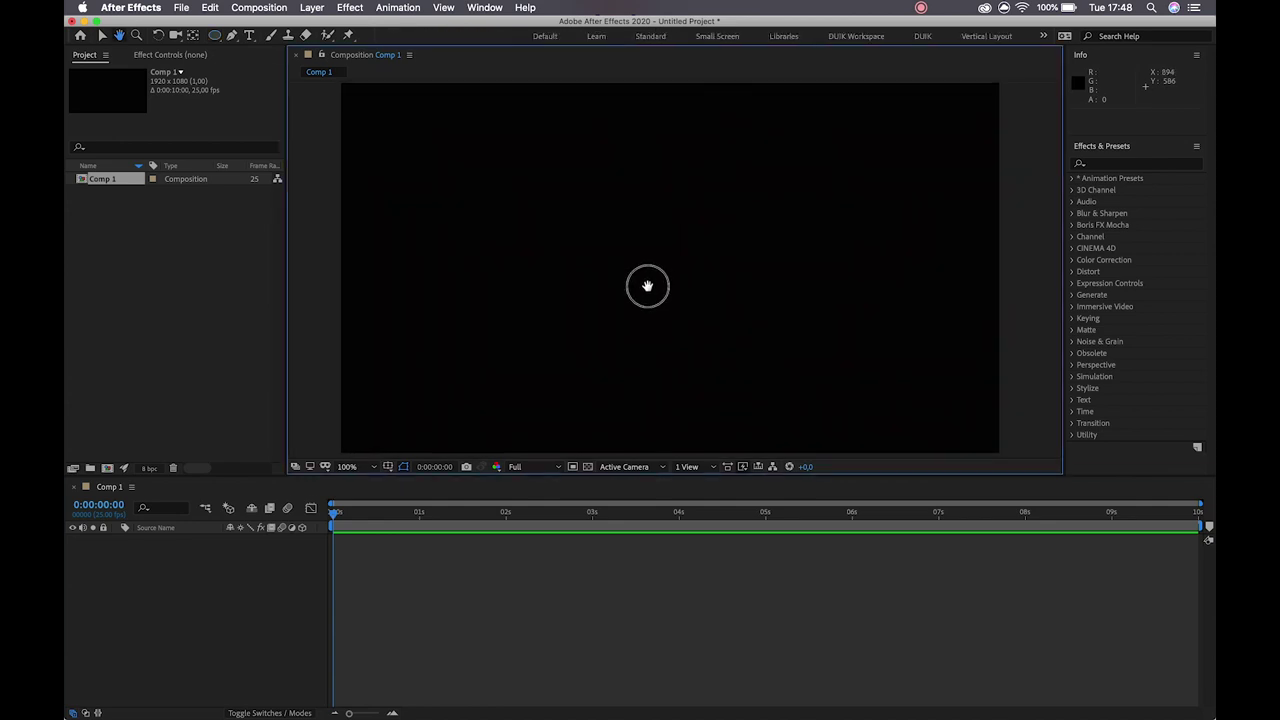
mouse_move(549, 238)
mouse_down()
mouse_move(600, 277)
mouse_move(574, 257)
mouse_move(587, 268)
mouse_up()
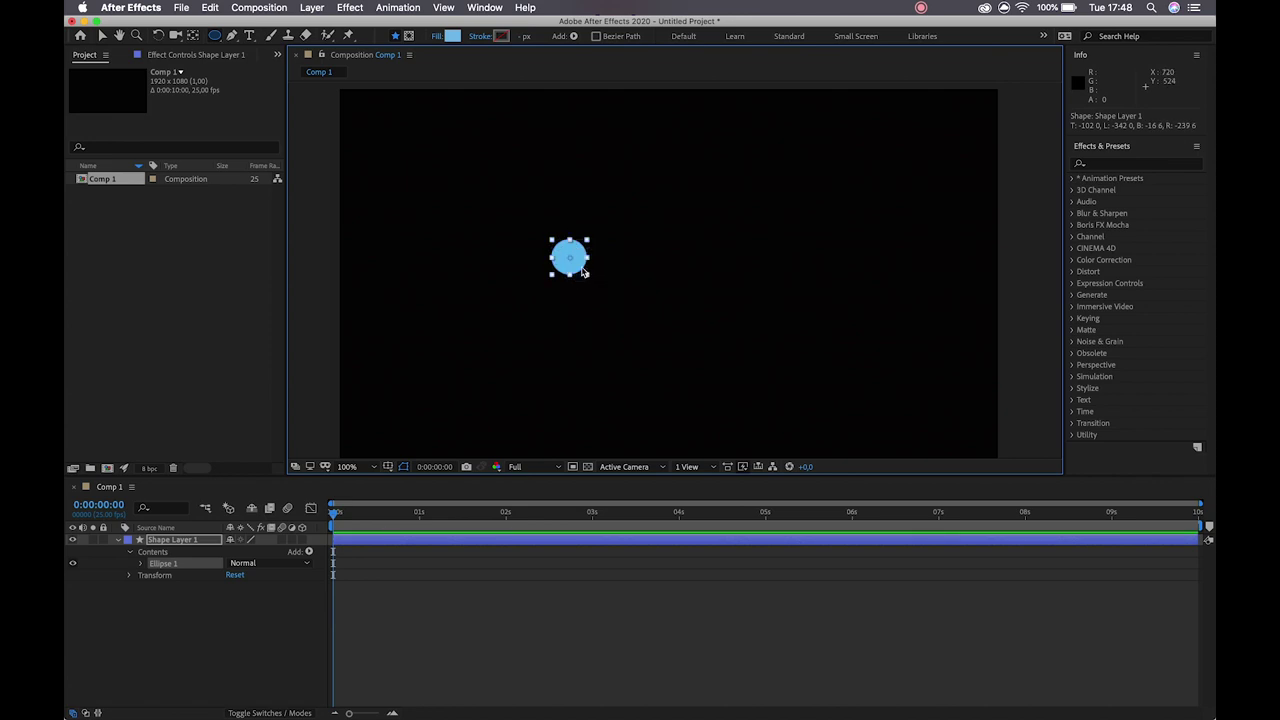
Step: Move the circle's anchor point to the bottom-left corner of its bounding box with the Pan Behind tool
key(v)
click(558, 202)
click(573, 262)
key(.)
drag(468, 258, 571, 286)
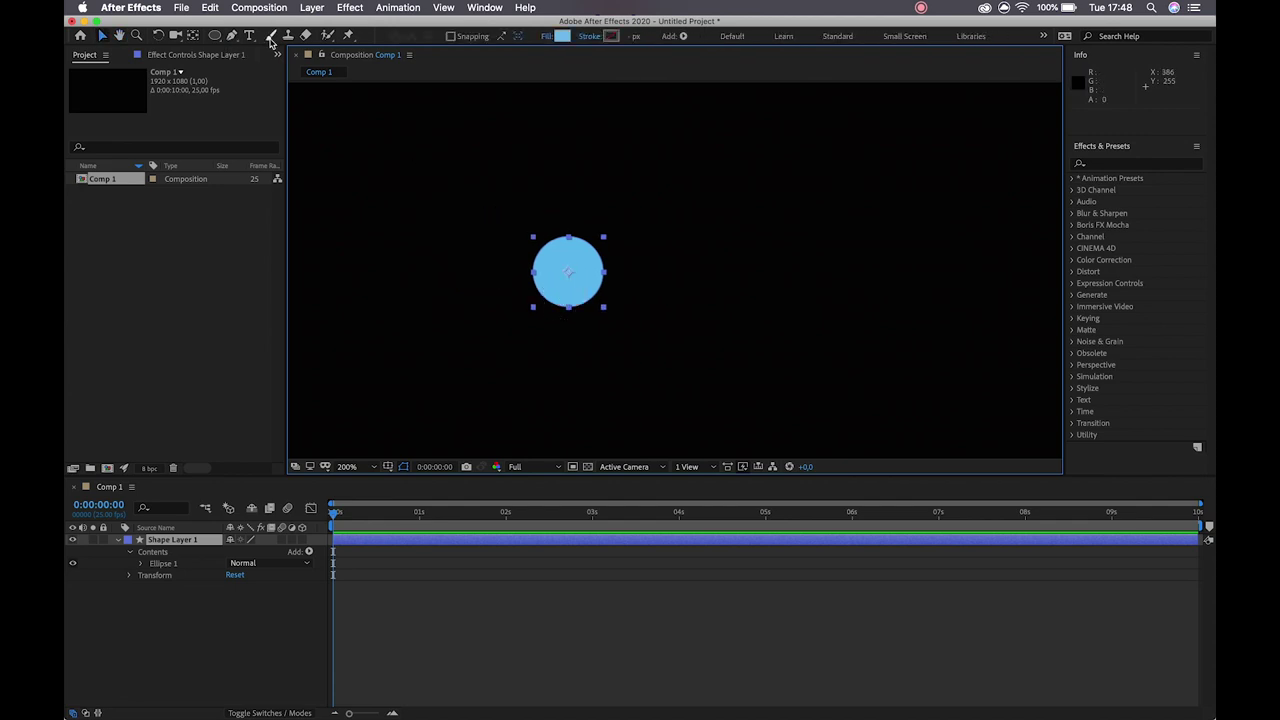
click(191, 37)
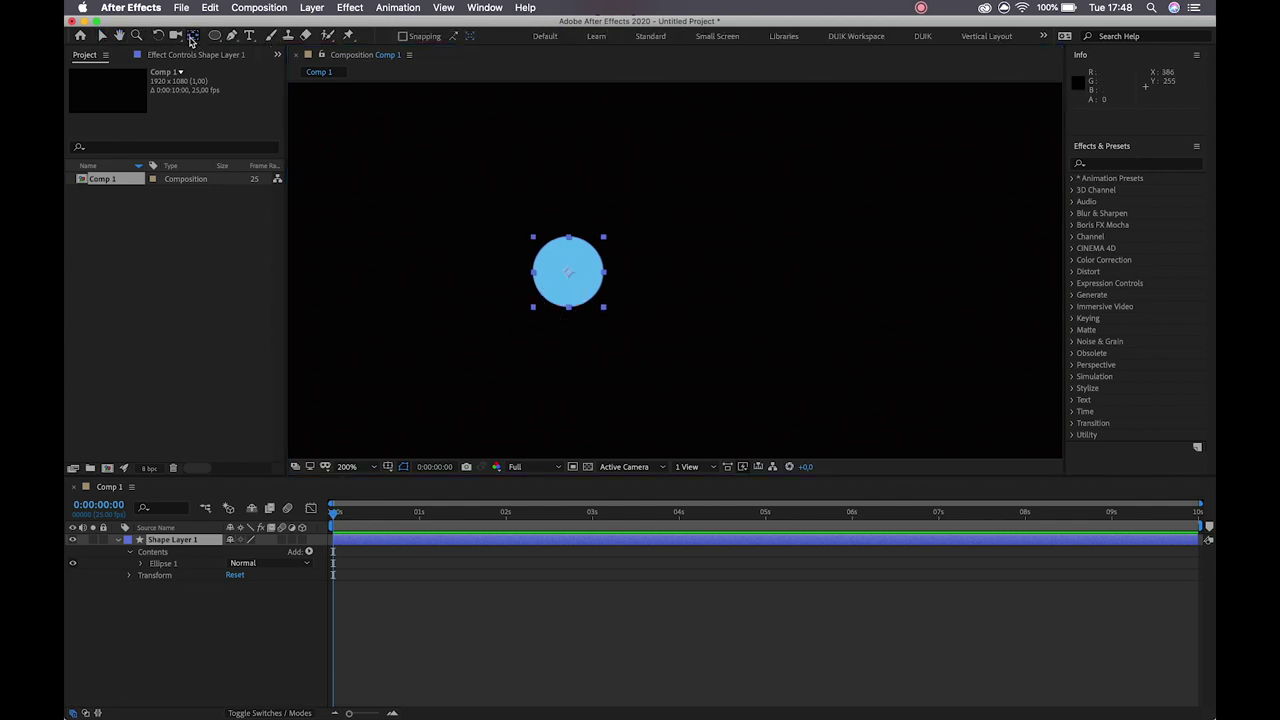
click(575, 283)
drag(572, 279, 535, 308)
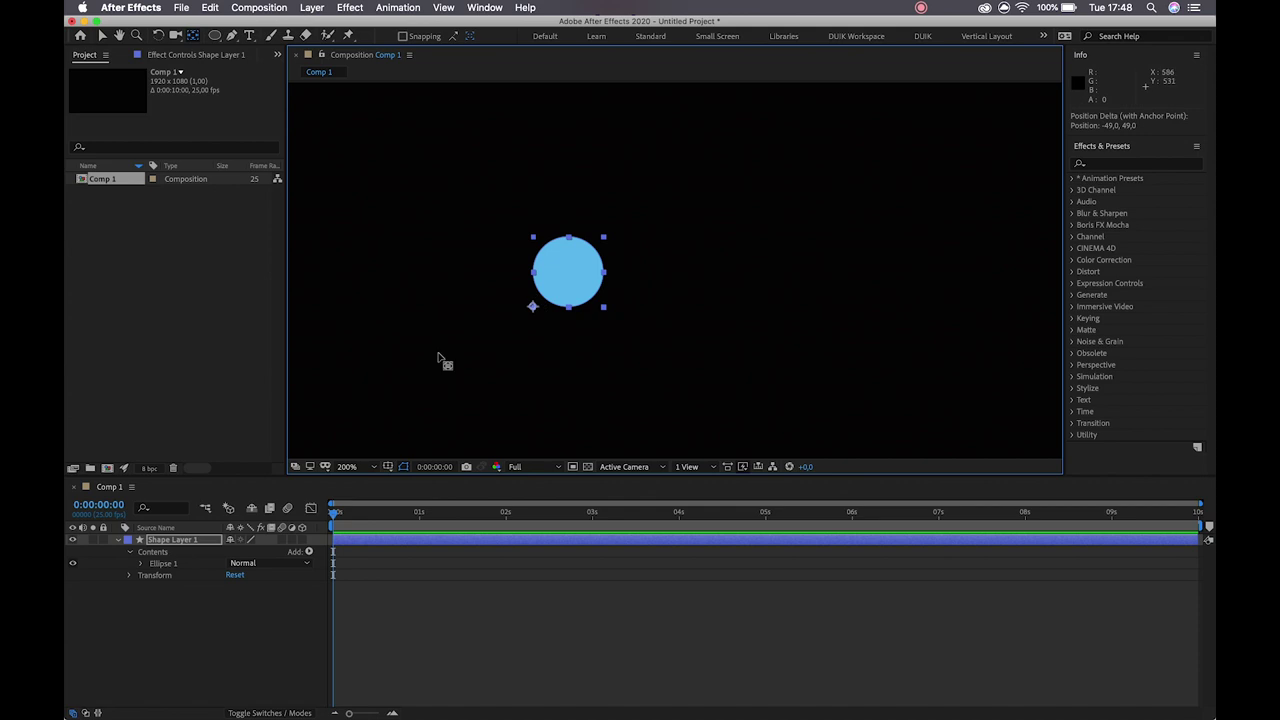
Step: Try scaling only the circle's width to 93% with the proportions unlinked, and undo the change
click(201, 540)
key(s)
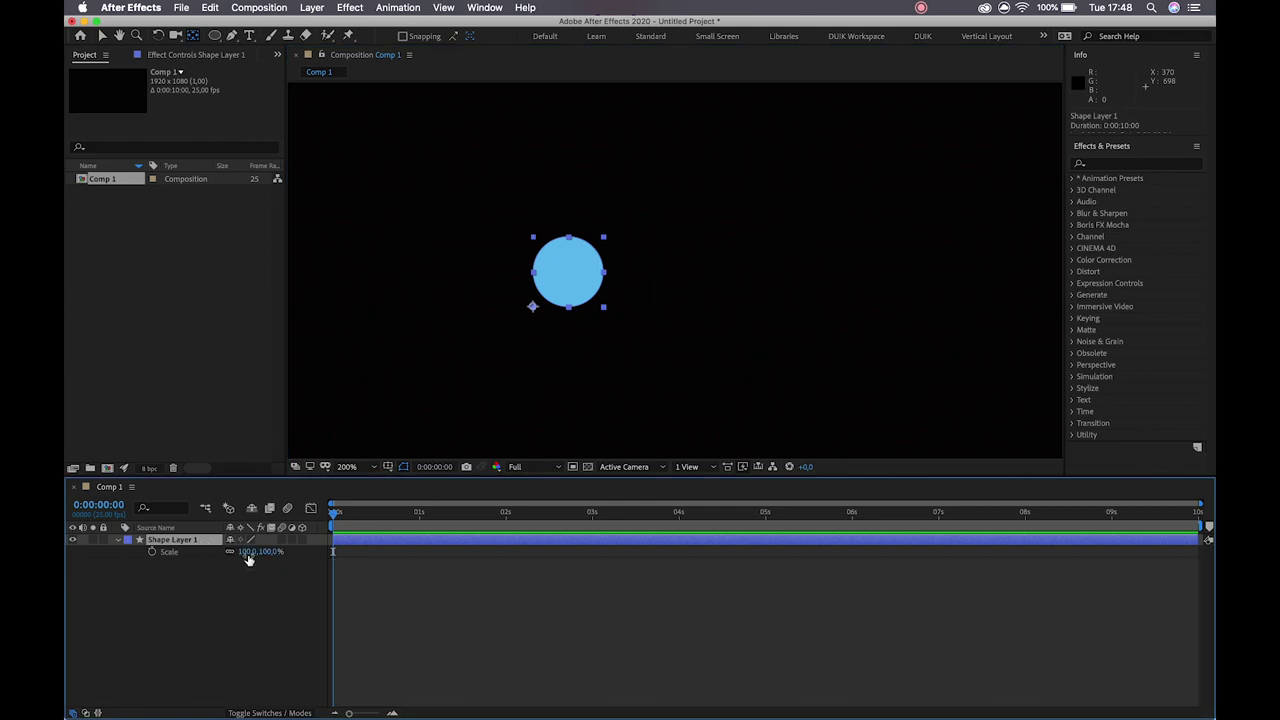
click(248, 552)
mouse_move(248, 552)
mouse_down()
mouse_move(237, 549)
mouse_move(286, 551)
mouse_move(237, 549)
mouse_up()
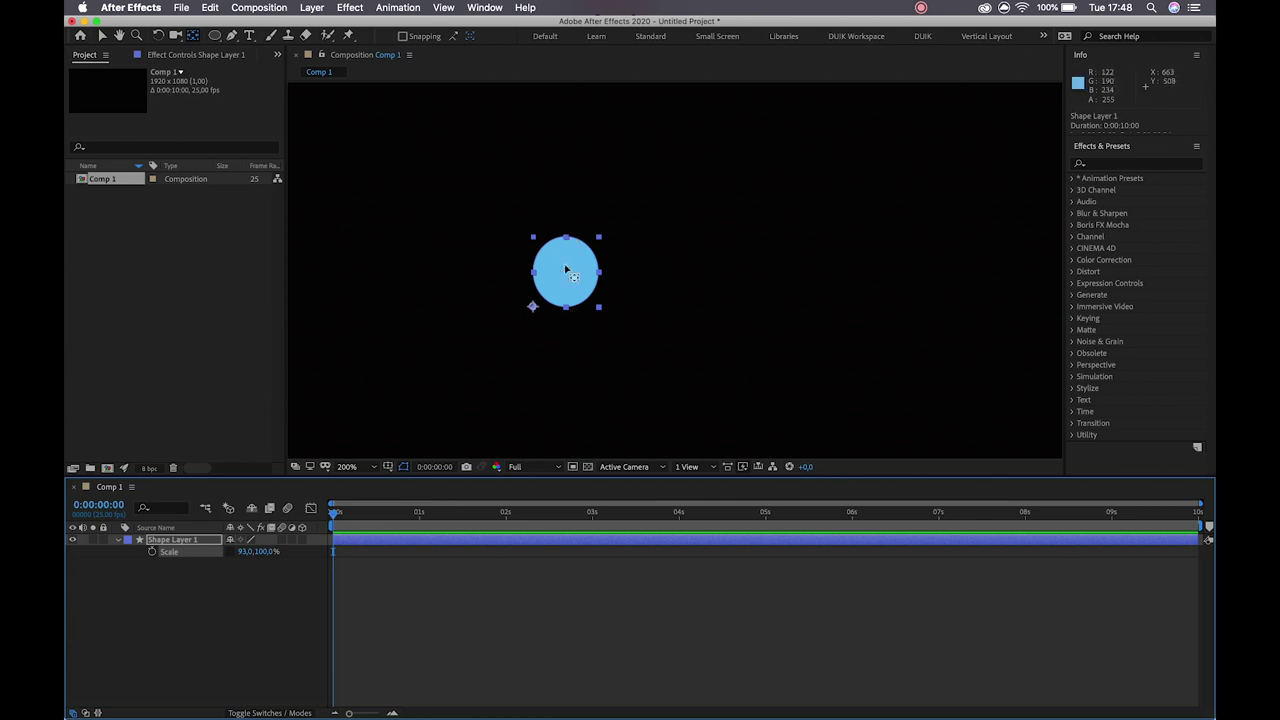
key(super+z)
Step: Reveal the Position property of the circle's shape layer and keep the circle selected
click(155, 540)
key(p)
key(z)
alt+click(534, 371)
key(space)
drag(677, 294, 569, 314)
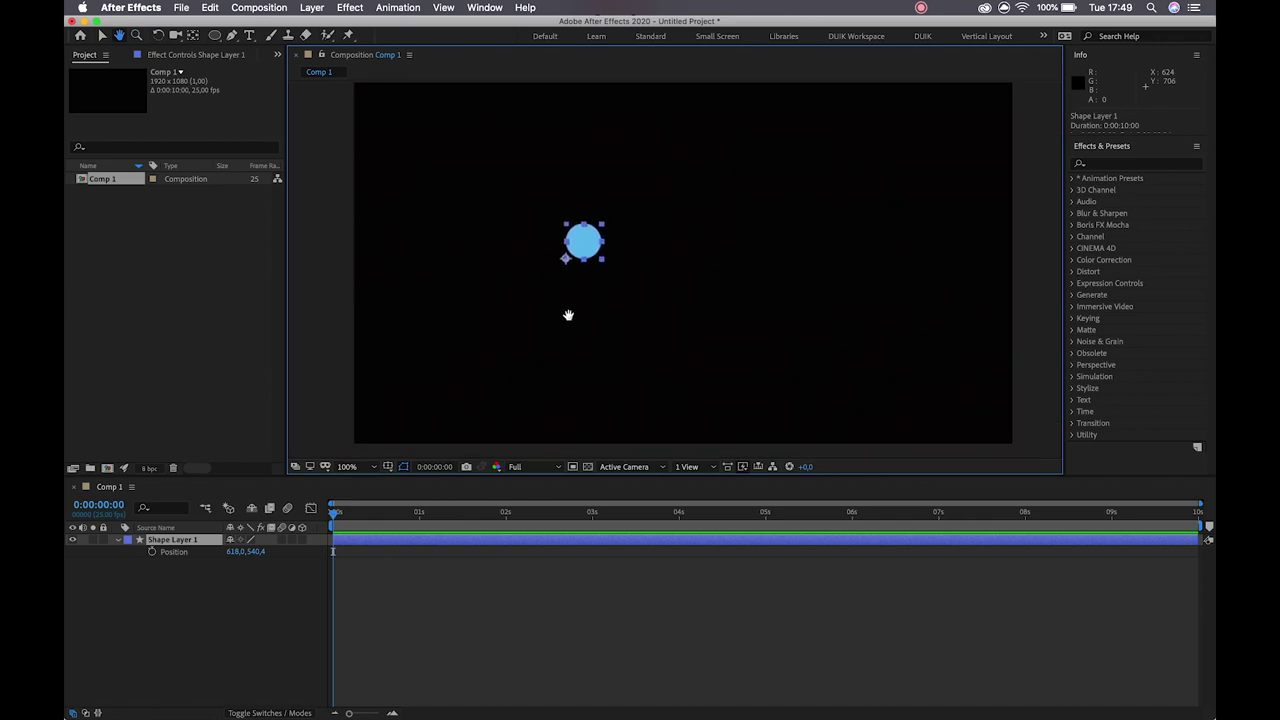
click(593, 302)
click(597, 239)
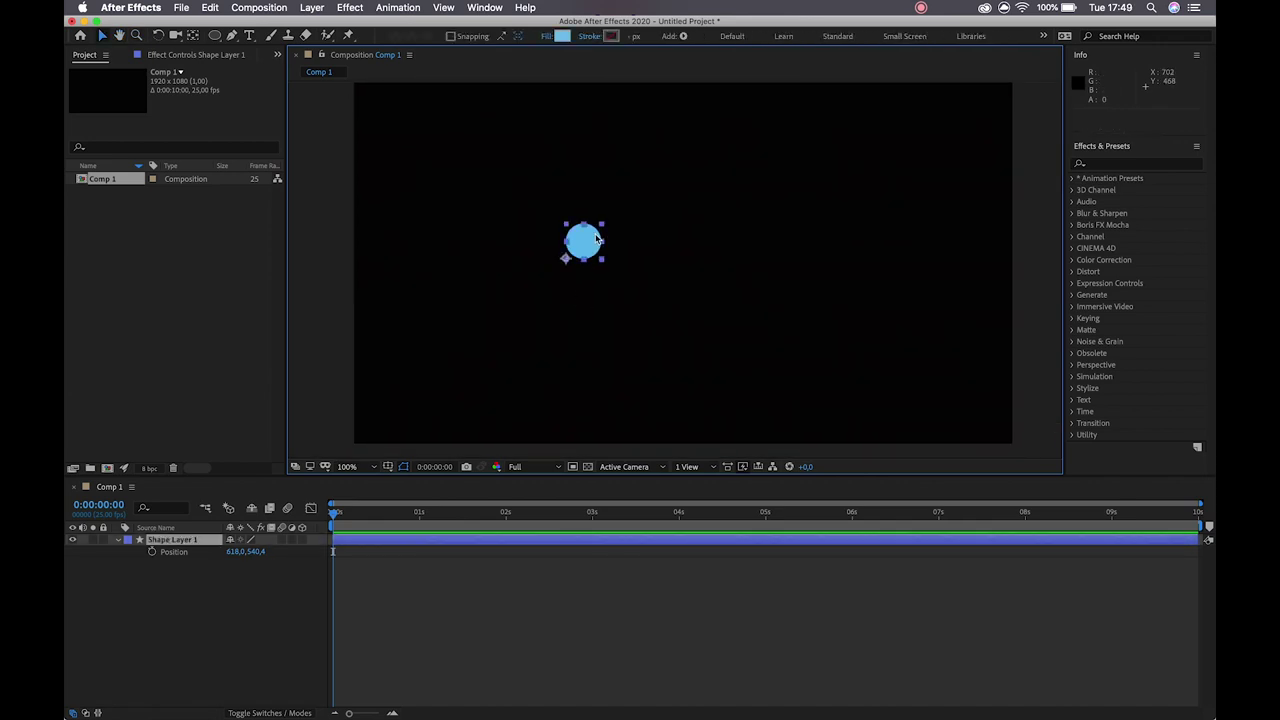
Step: Show the rulers, place a horizontal guide at 982 and a vertical guide at 406, and lock the guides
key(super+r)
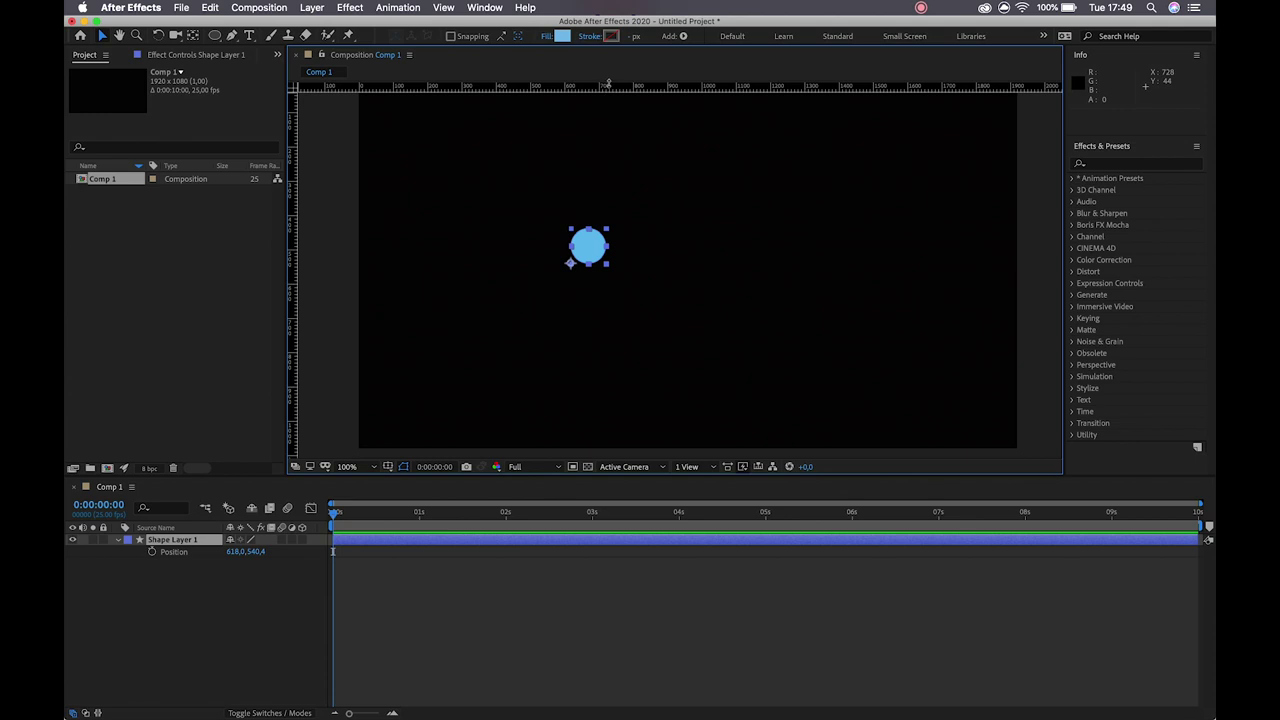
drag(610, 91, 591, 415)
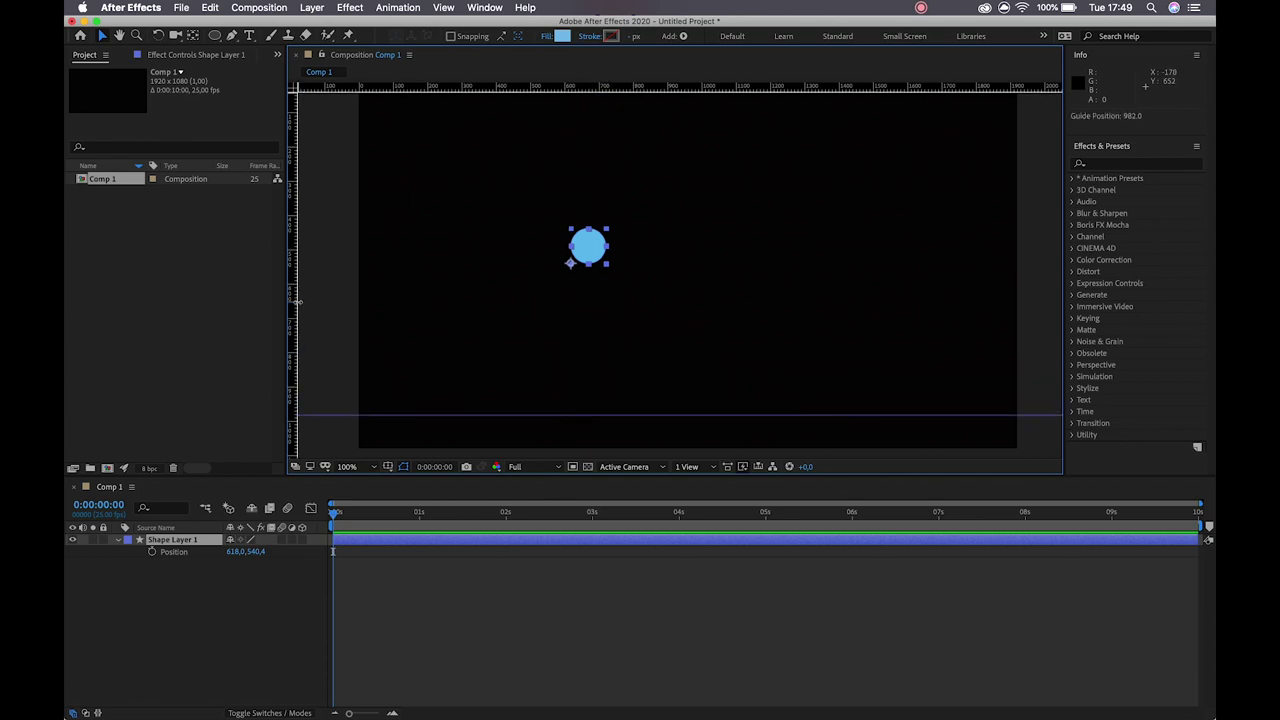
drag(294, 300, 499, 333)
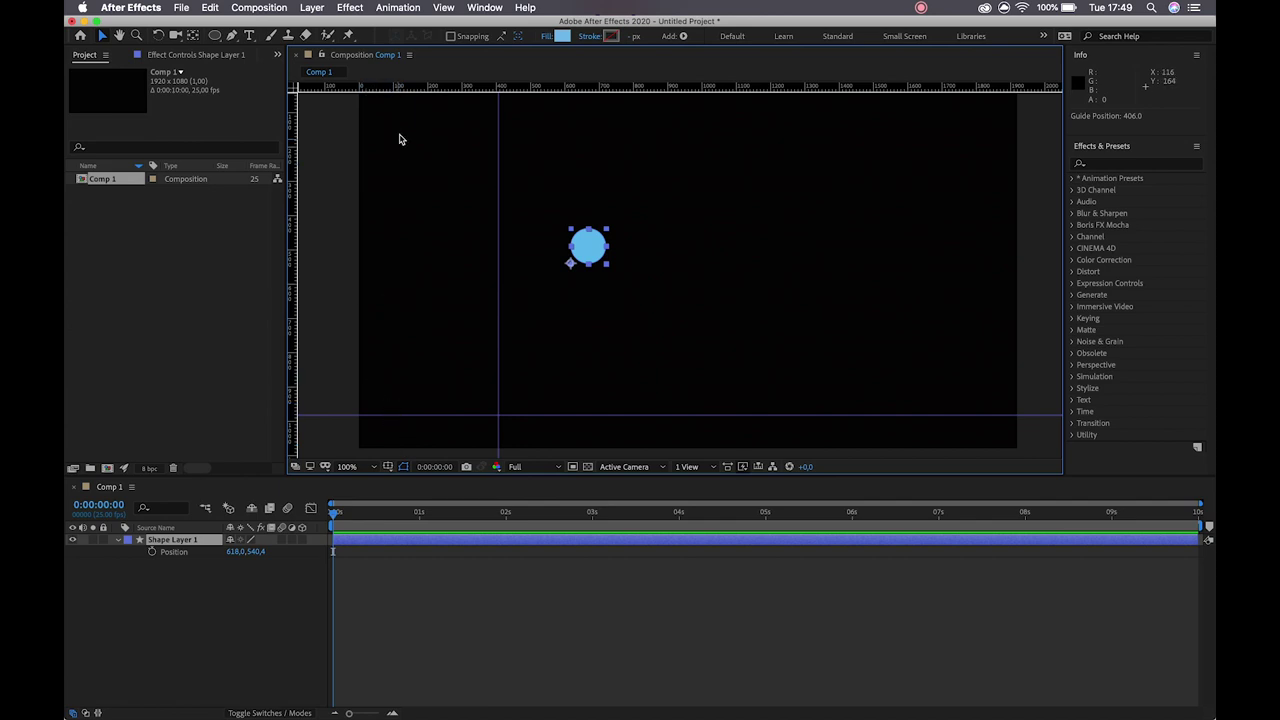
click(444, 8)
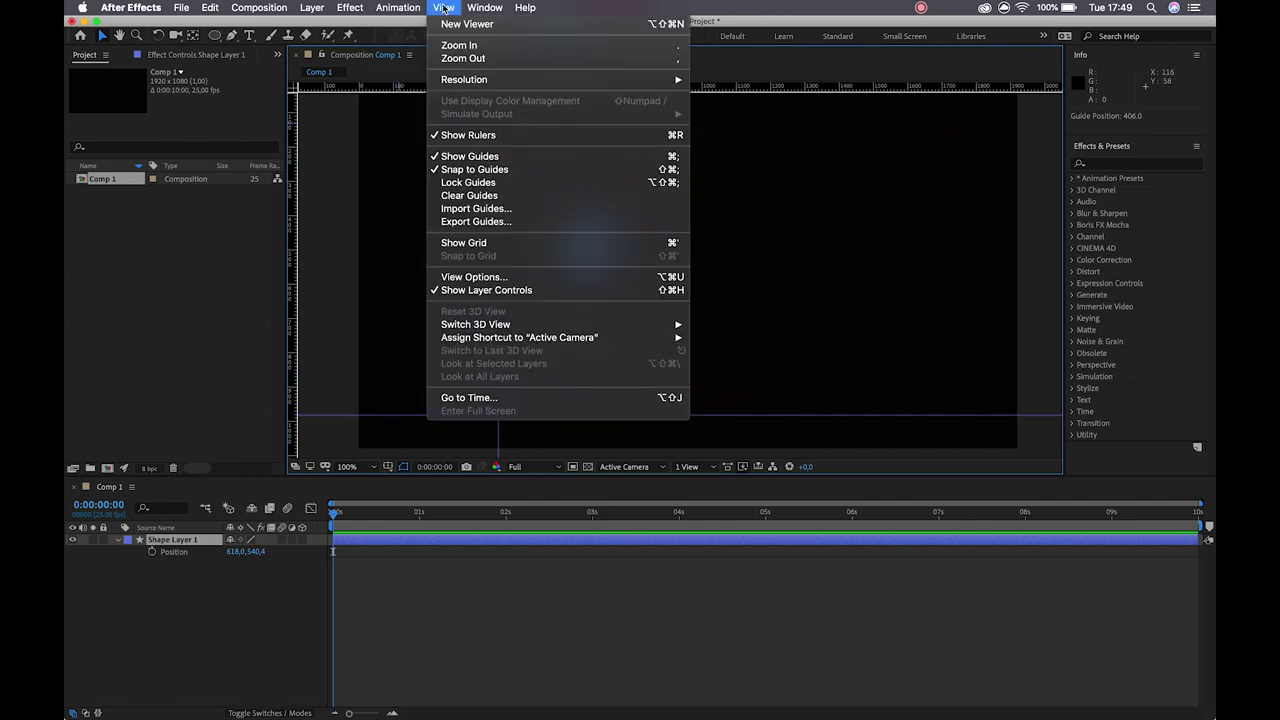
click(478, 183)
Step: Keyframe the circle's position from 406, 982 at the guides' intersection at 0 s to 158, 982 at 1 s
drag(588, 246, 513, 397)
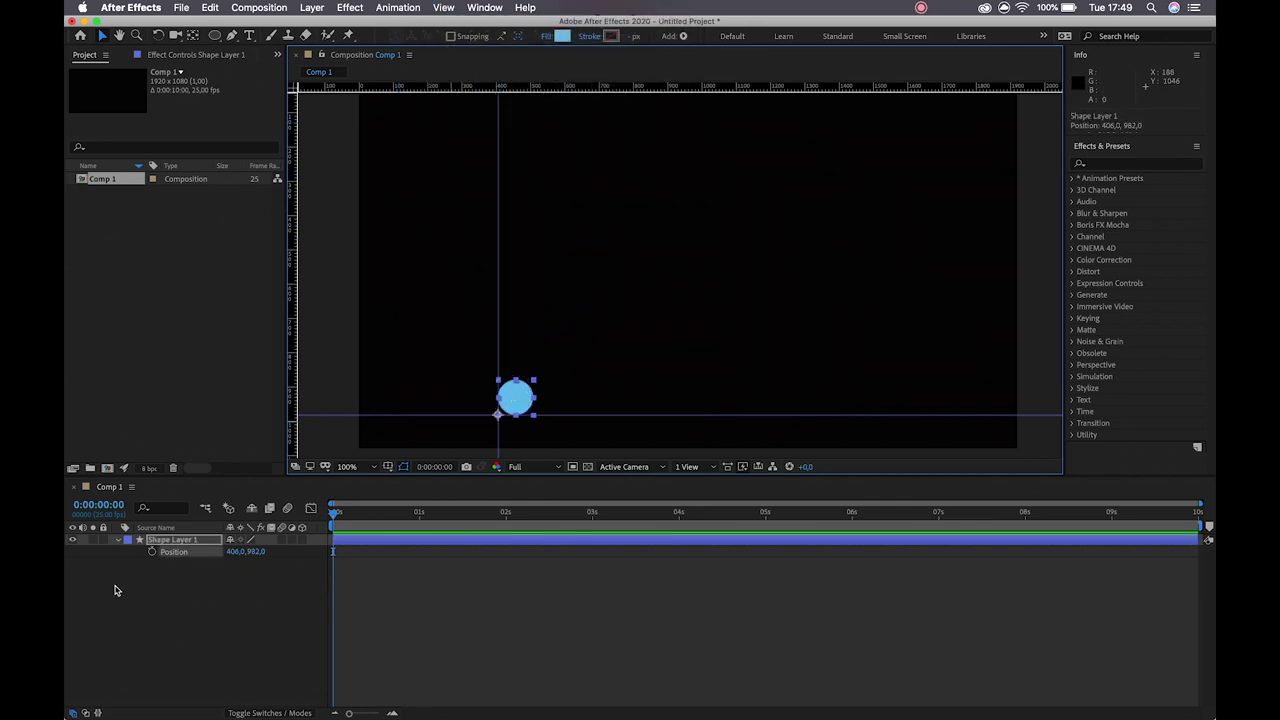
click(152, 551)
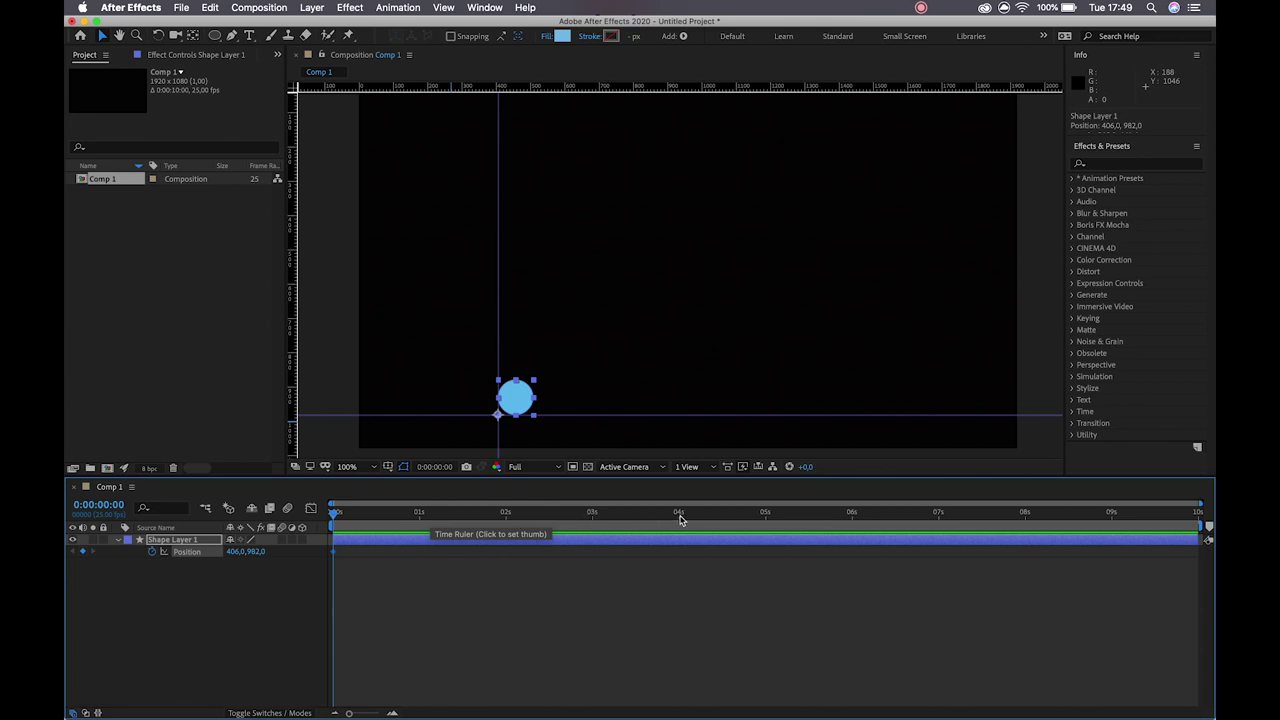
click(420, 514)
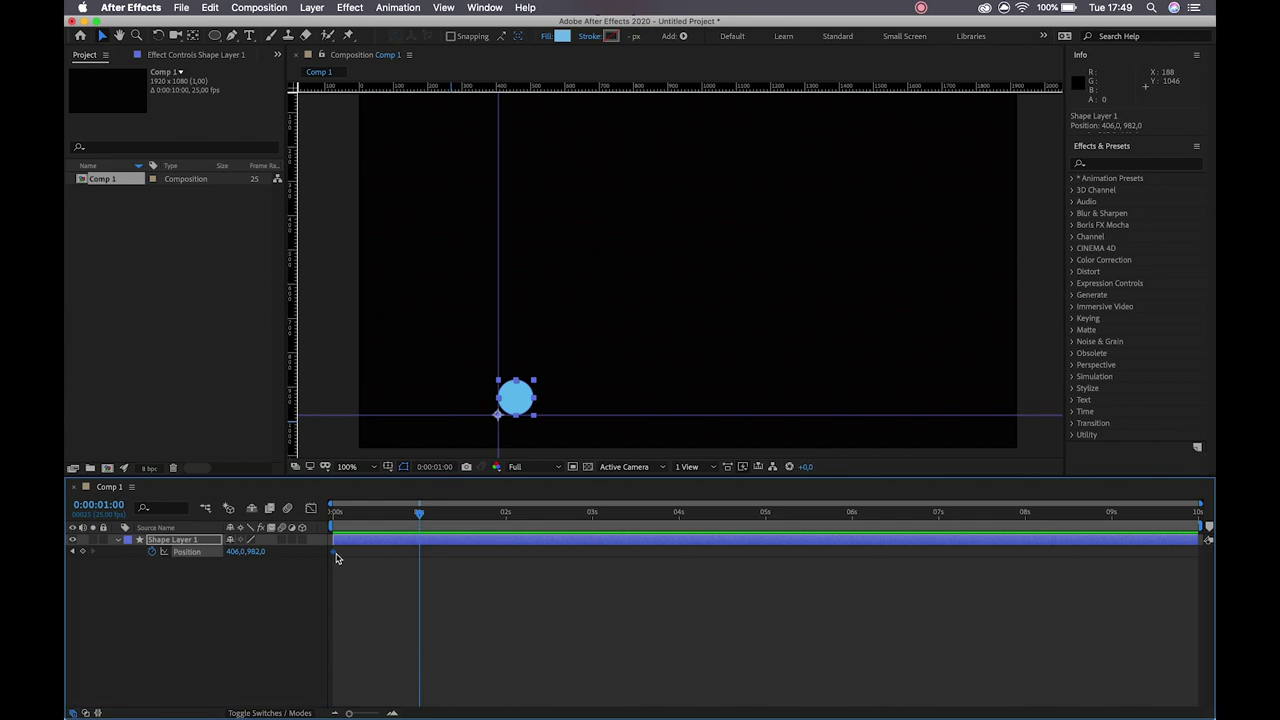
drag(523, 399, 438, 393)
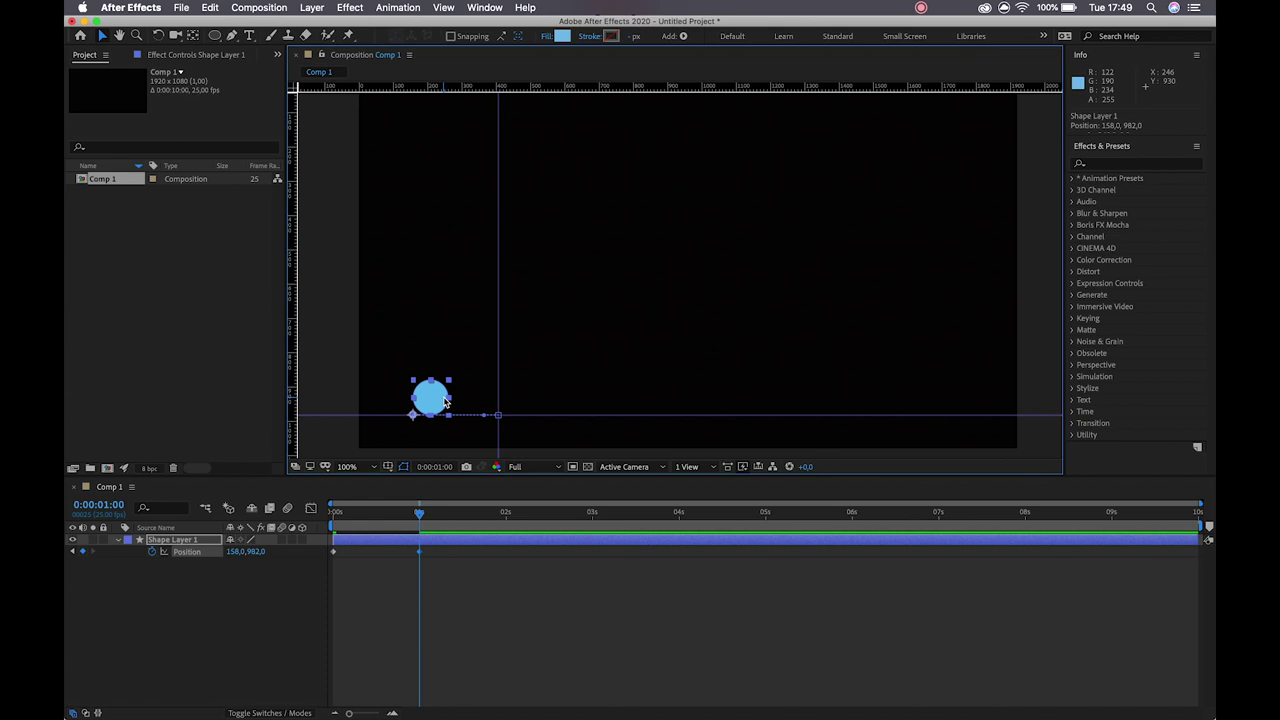
Step: Change the circle layer's label color to Green
key(z)
click(494, 414)
click(671, 291)
scroll(673, 293, up, 5)
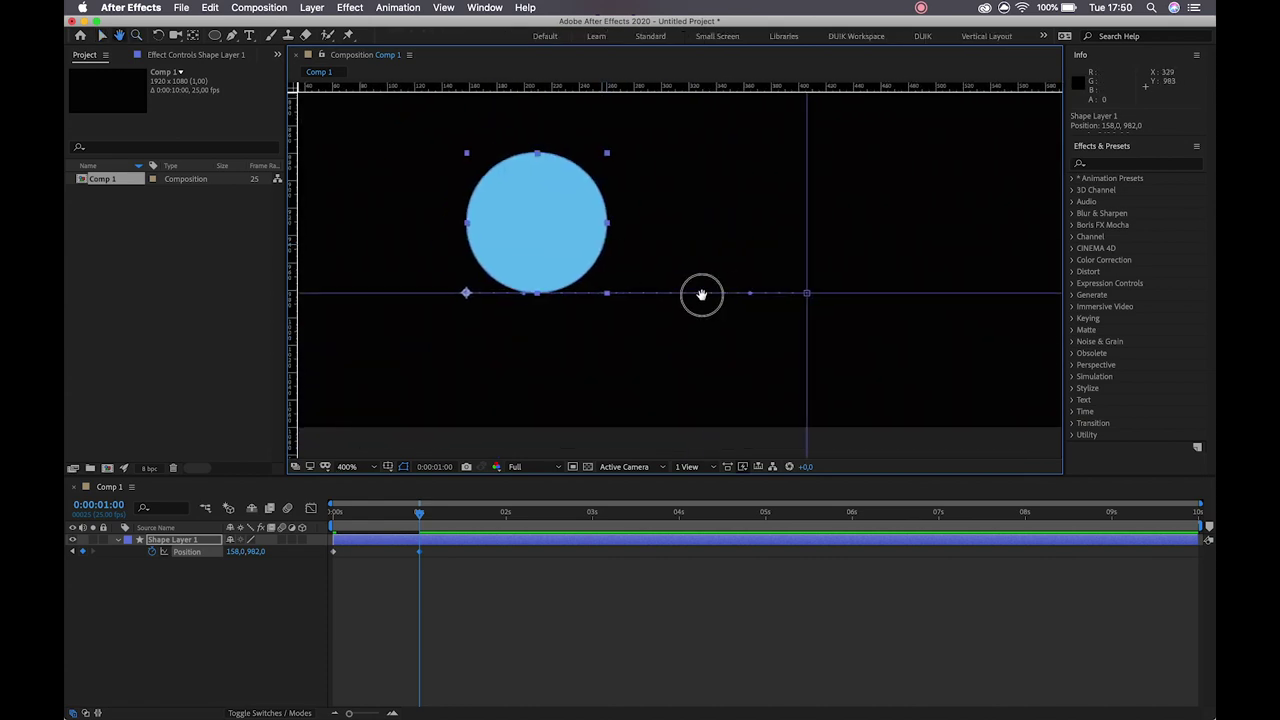
click(126, 540)
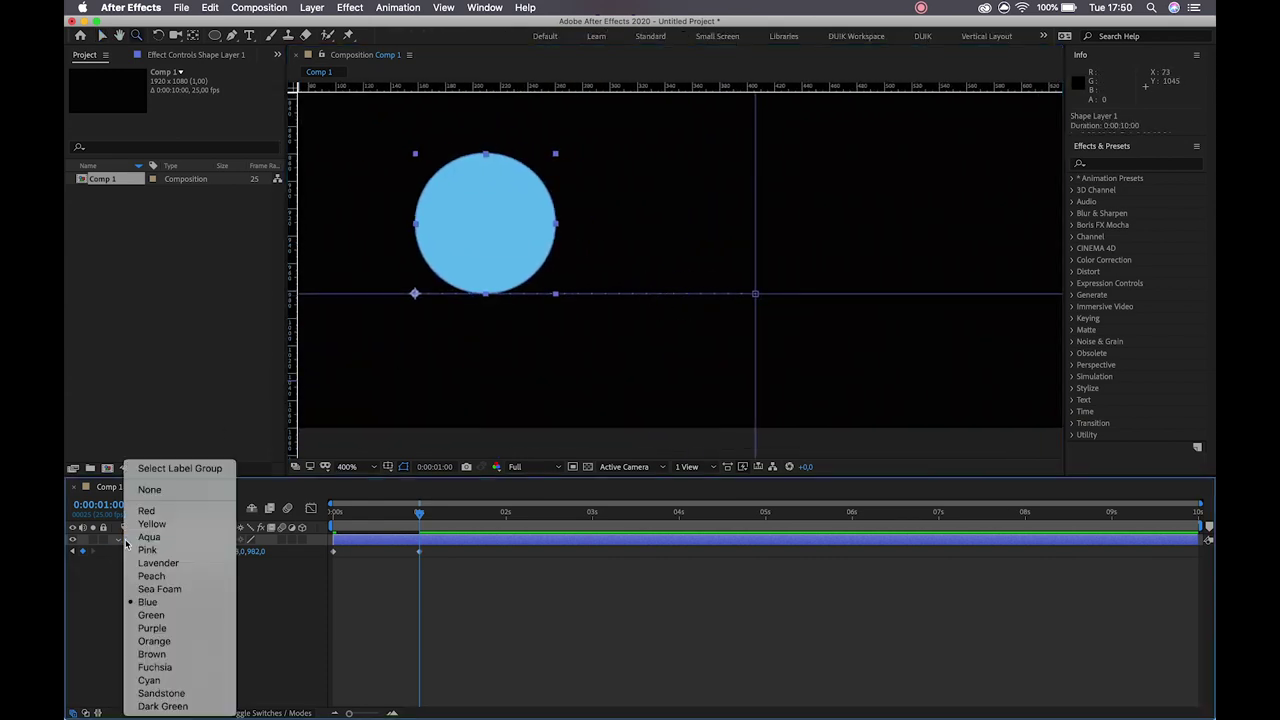
click(170, 615)
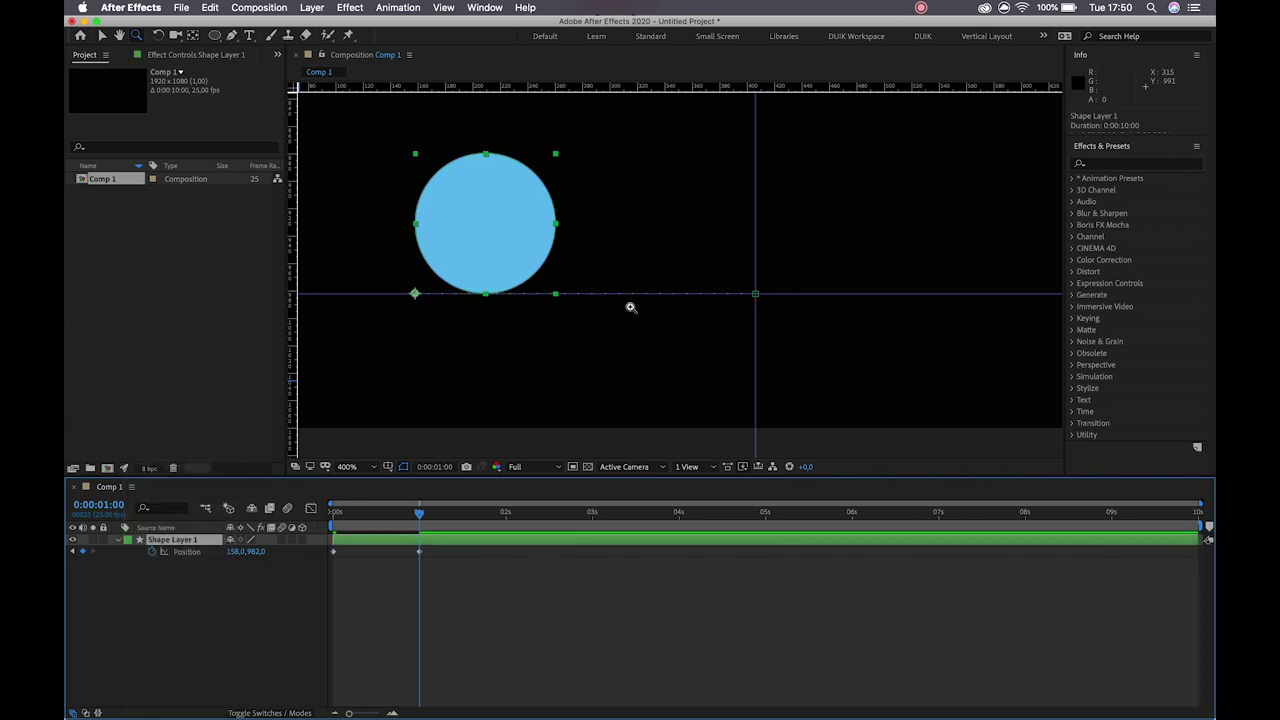
Step: Convert the motion path's starting vertex to a corner point with the Convert Vertex tool, leaving a straight path
click(240, 38)
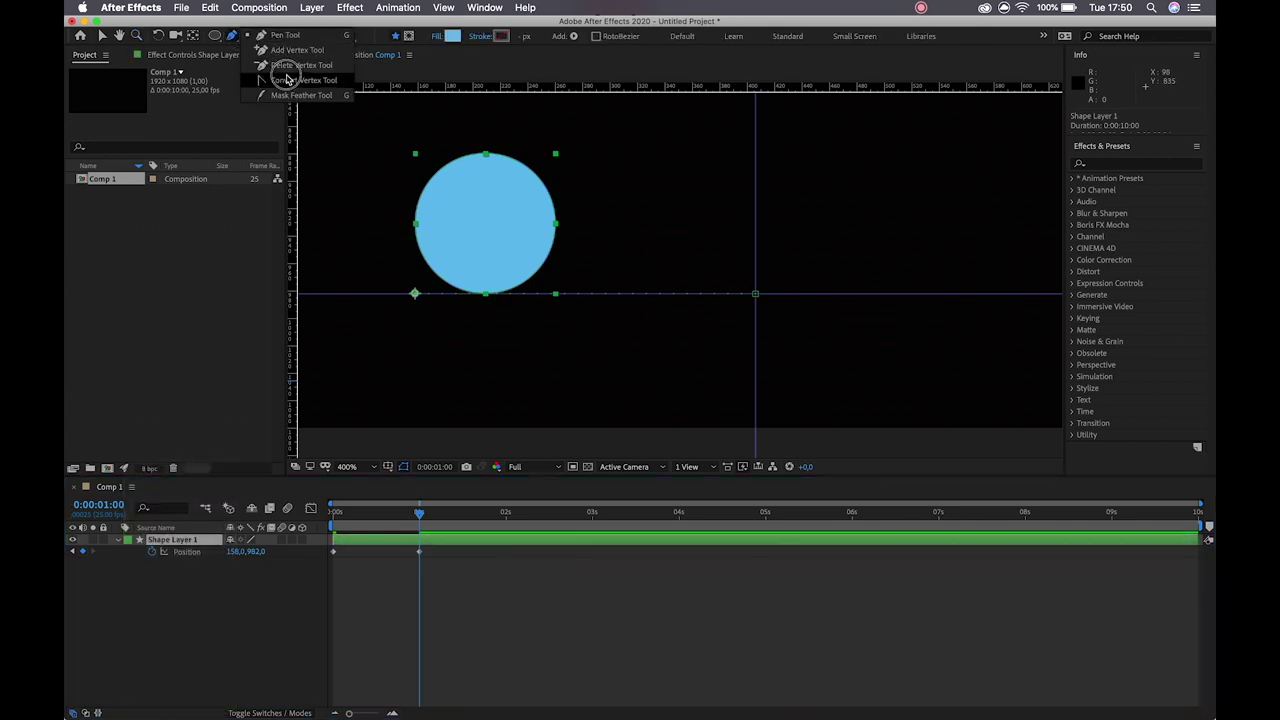
click(292, 81)
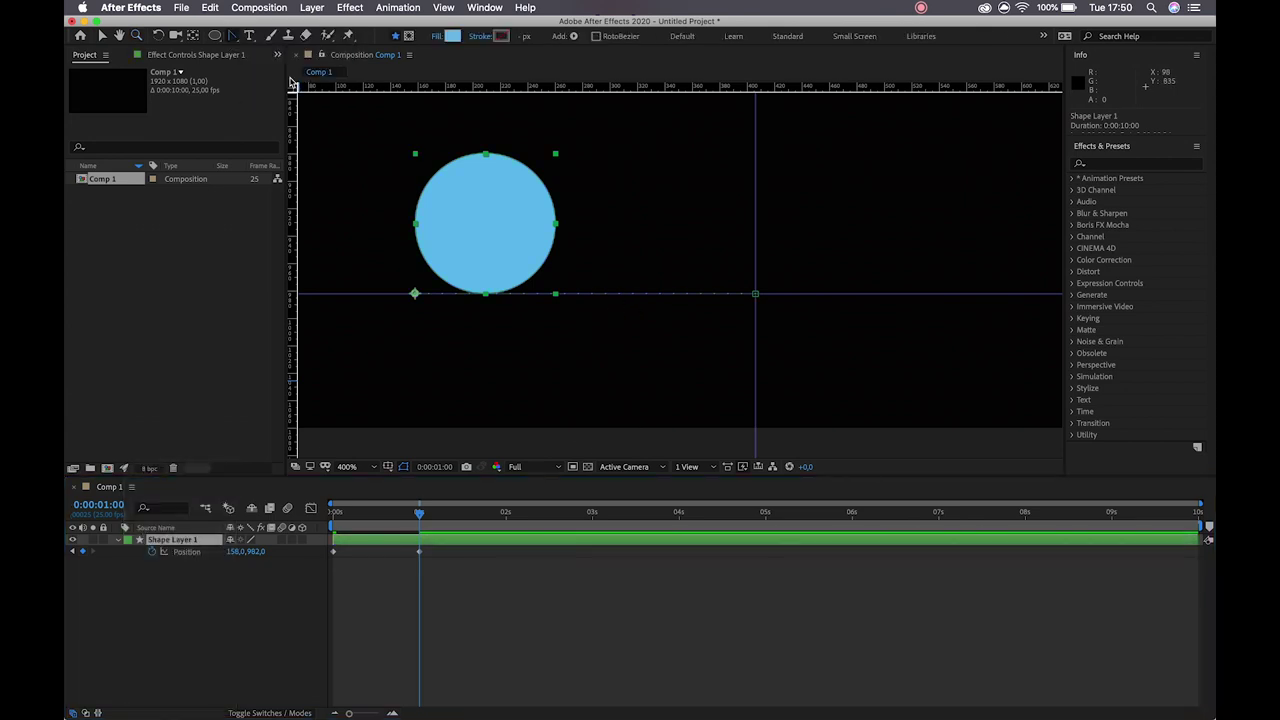
click(756, 294)
click(415, 294)
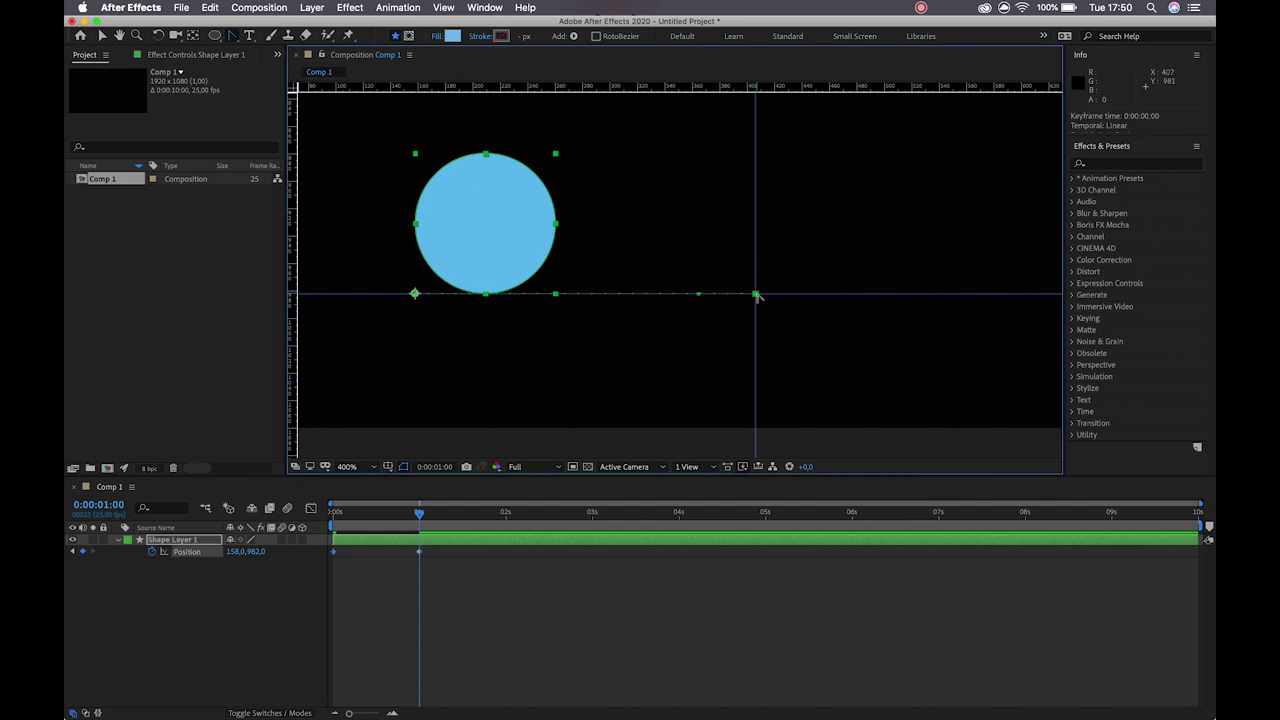
drag(698, 295, 598, 365)
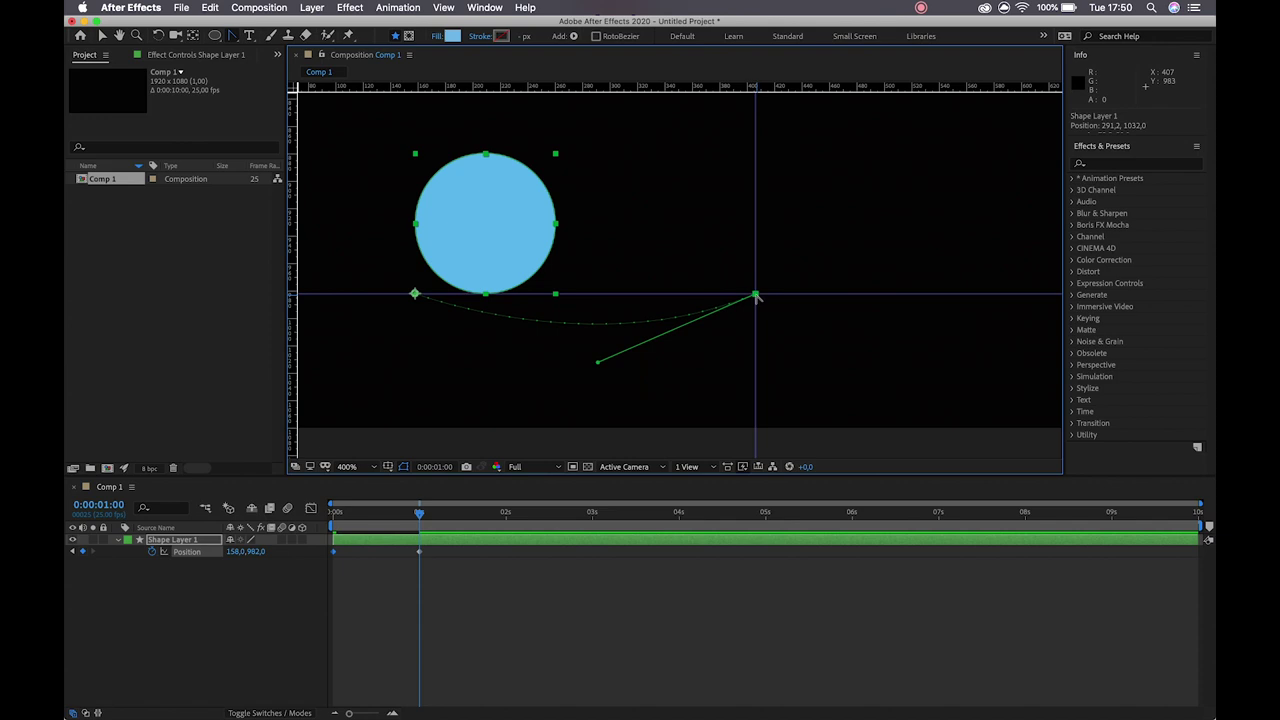
click(755, 294)
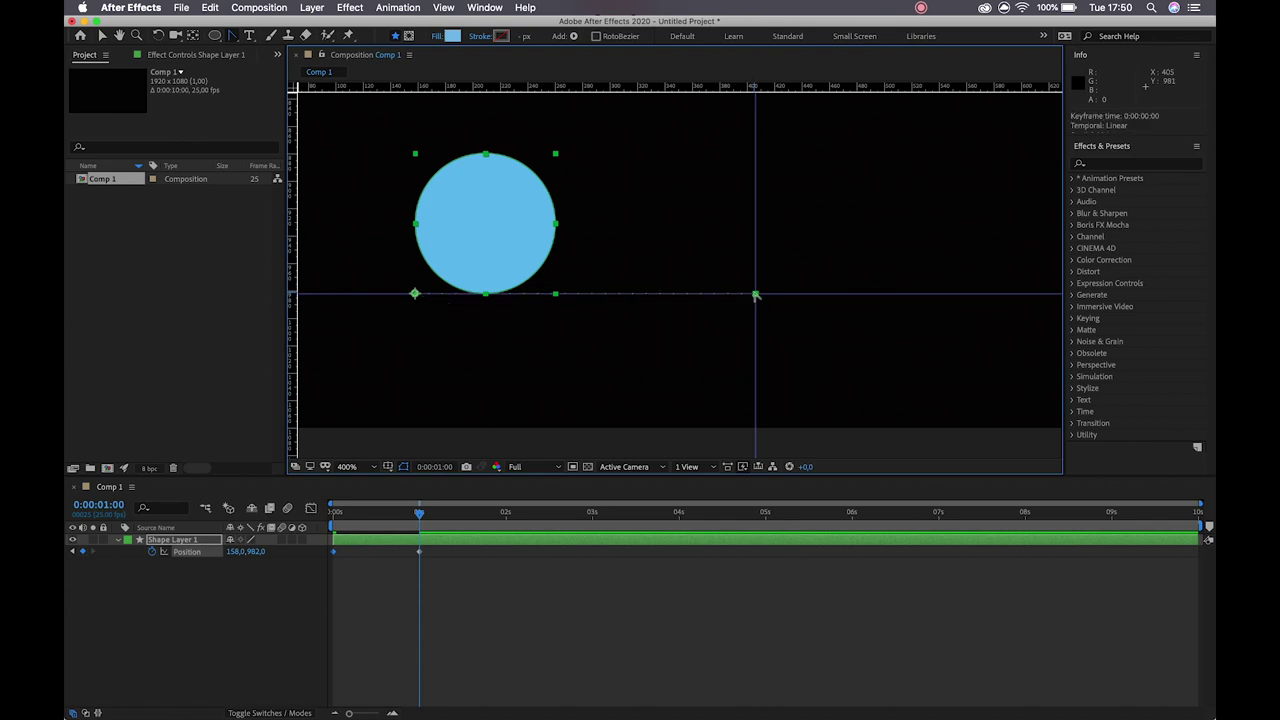
Step: Deselect the circle layer and scrub through the first second to check its straight horizontal movement
key(h)
scroll(677, 266, down, 2)
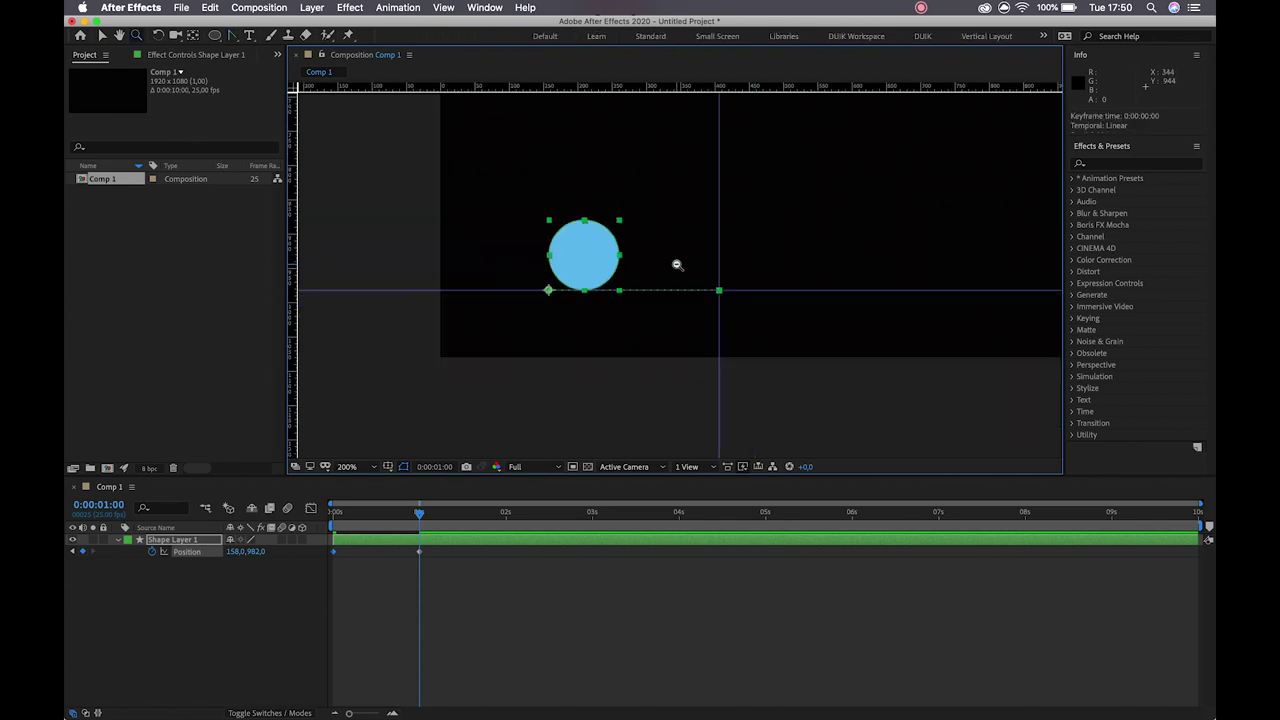
scroll(680, 257, down, 2)
drag(719, 227, 548, 348)
scroll(548, 348, down, 2)
drag(686, 286, 622, 340)
scroll(622, 340, up, 2)
drag(686, 309, 565, 380)
click(449, 654)
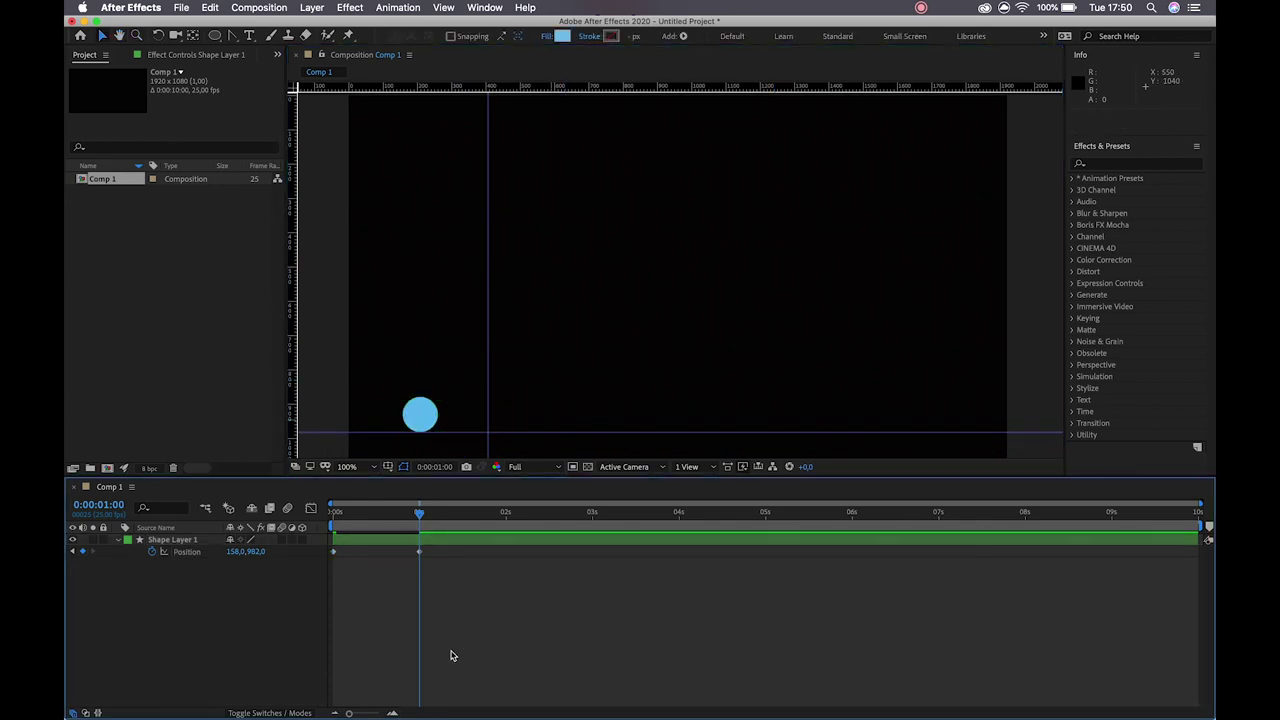
drag(419, 511, 420, 553)
click(420, 553)
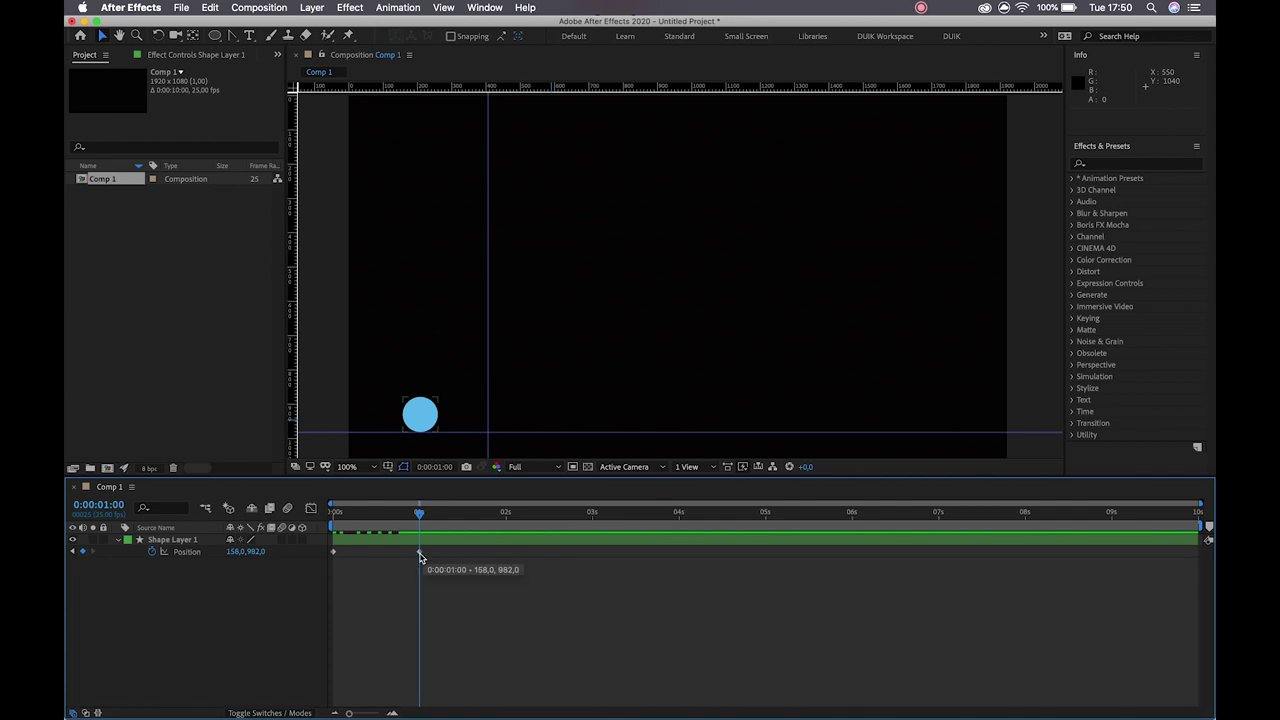
Step: Copy the circle's Position keyframe at 1 s to 2 s
click(420, 555)
key(cmd+c)
click(506, 516)
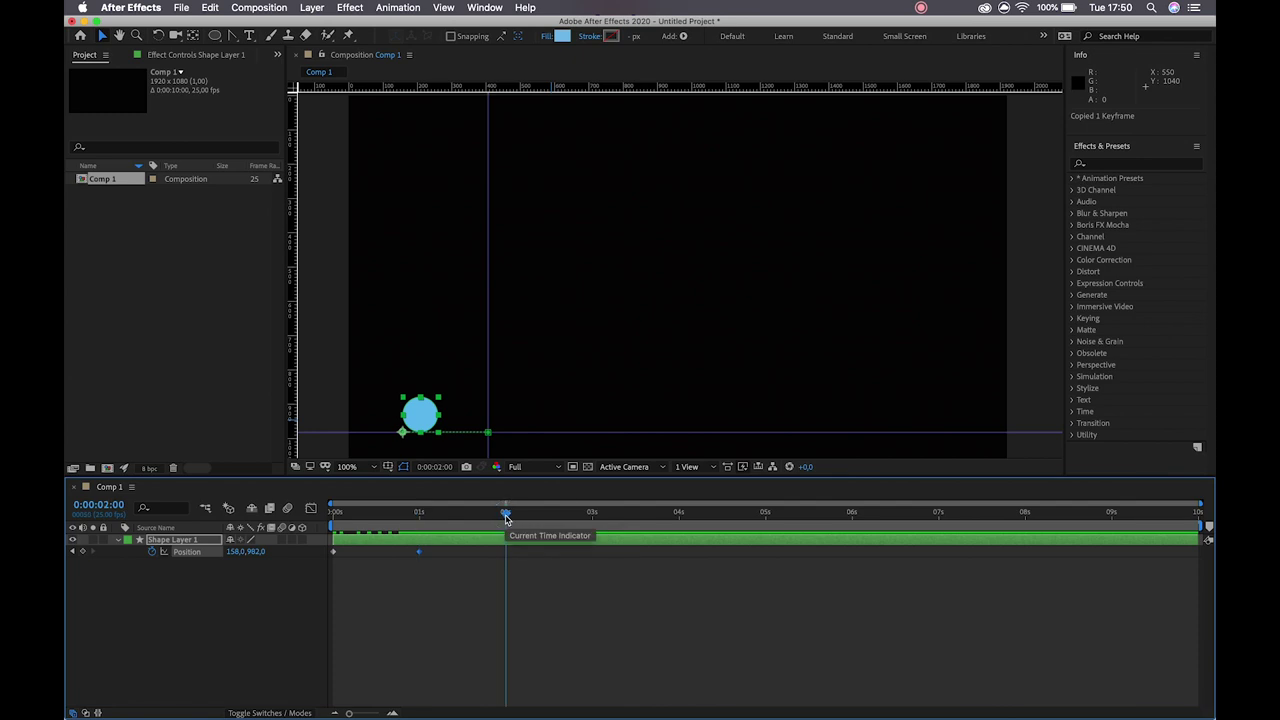
key(cmd+v)
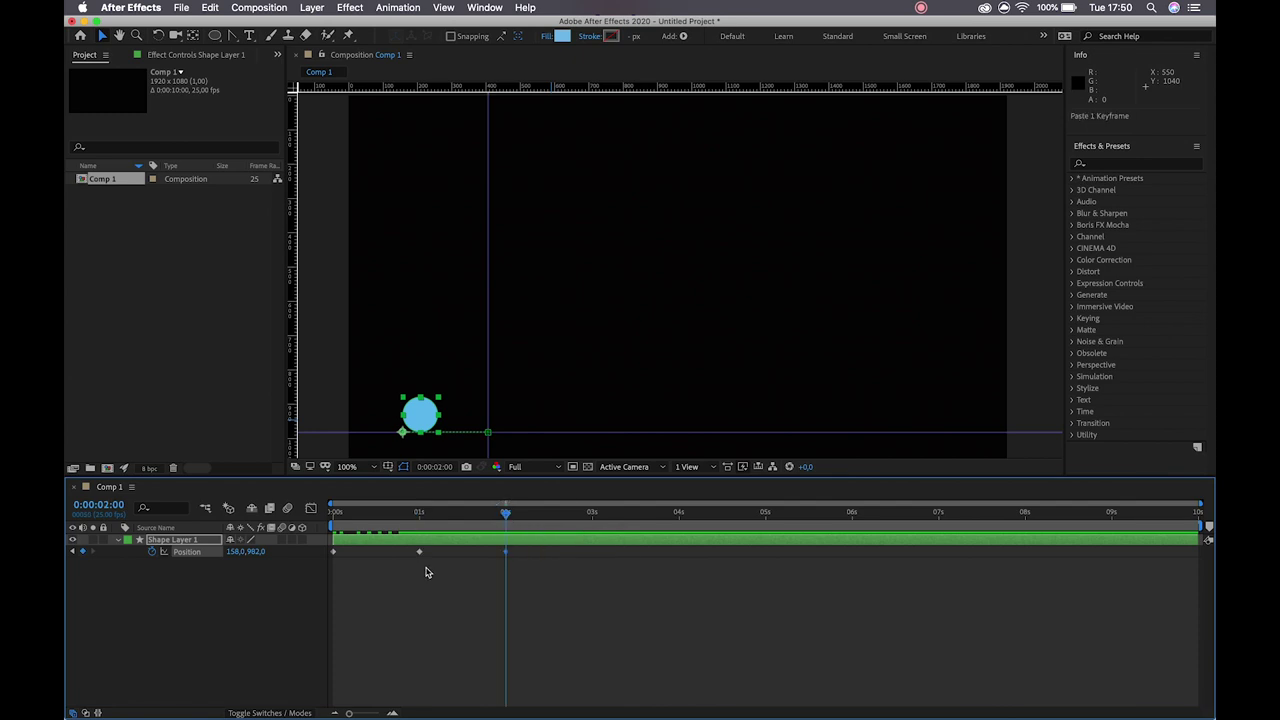
Step: Turn the circle's Position keyframe at 1 s into a hold keyframe
mouse_move(421, 555)
key(space)
drag(476, 552, 454, 548)
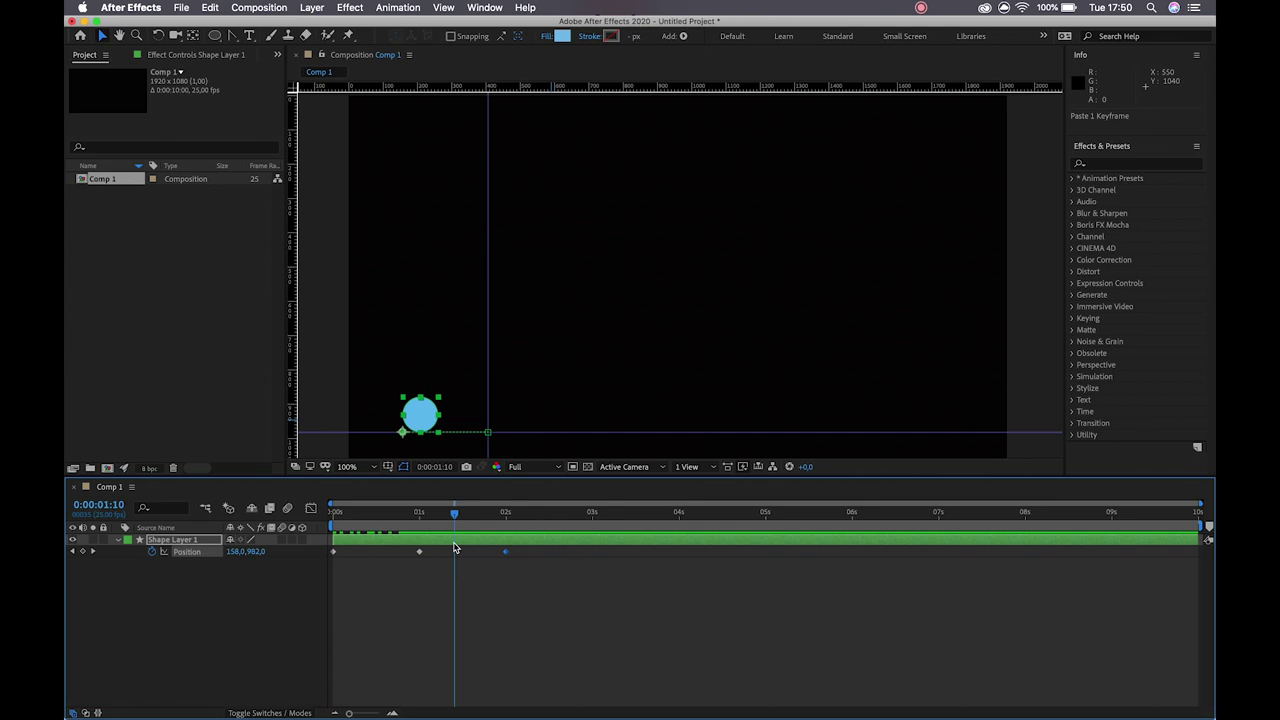
click(420, 553)
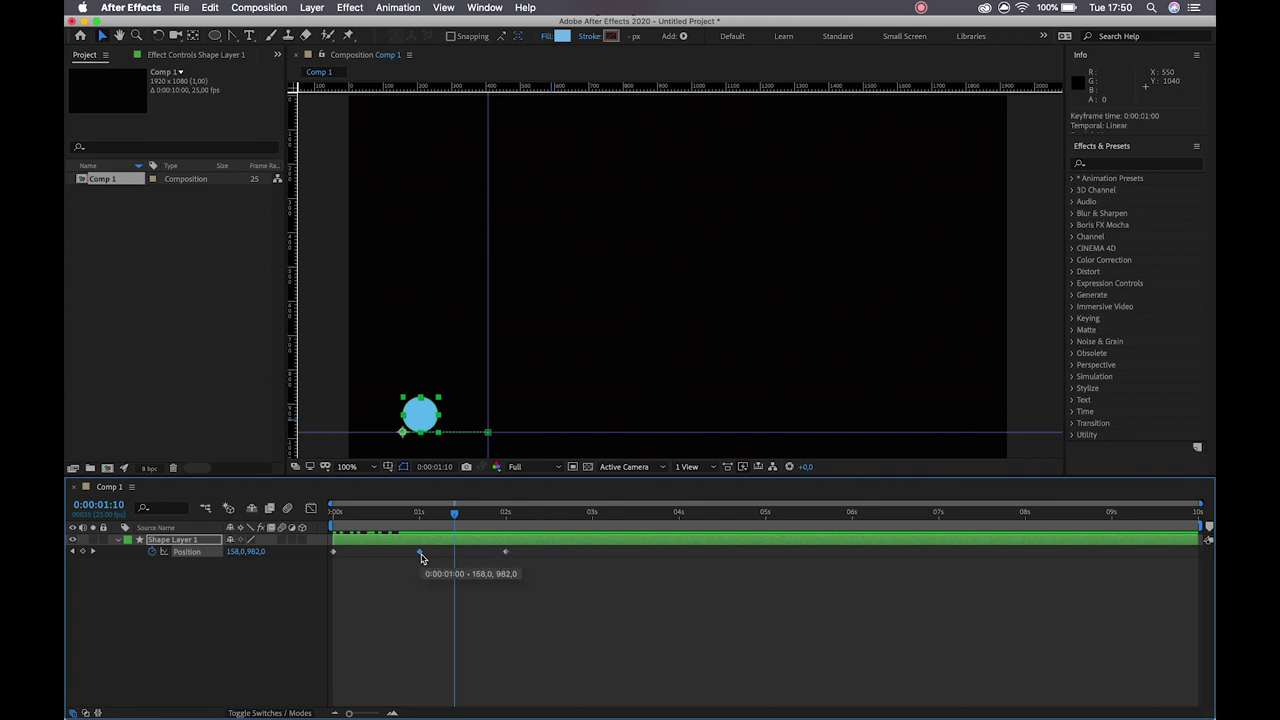
right_click(421, 556)
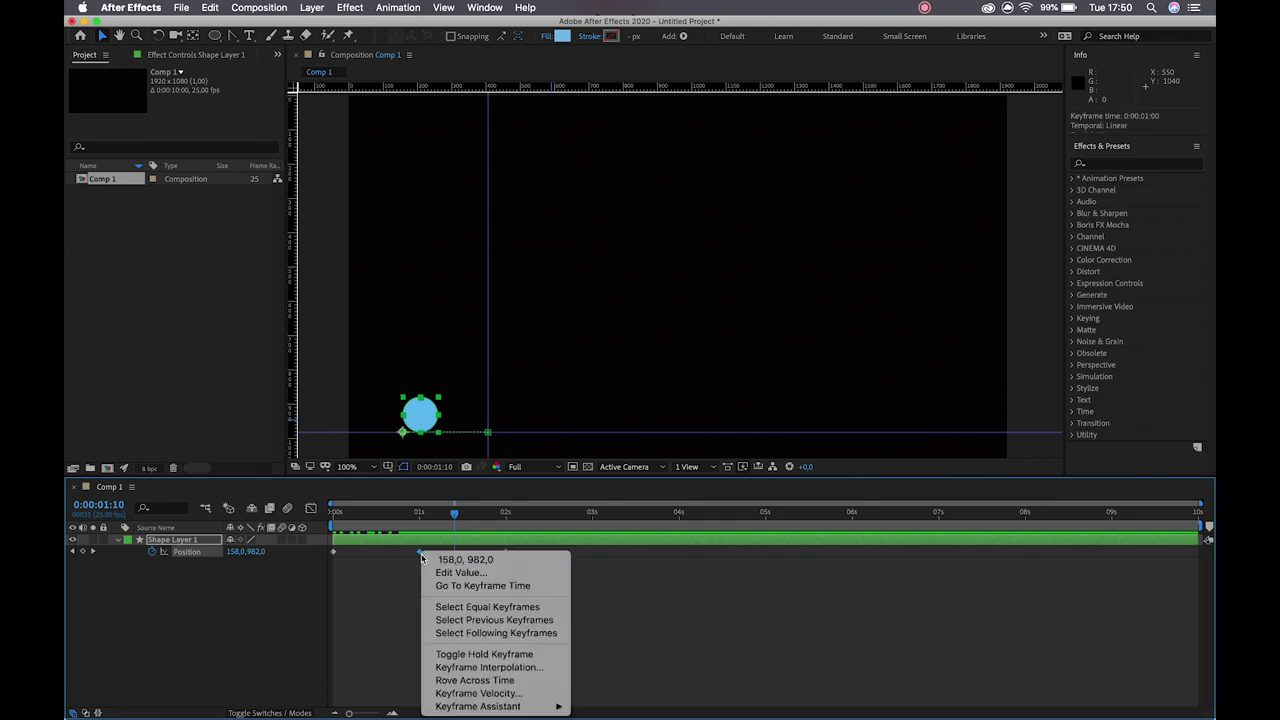
click(518, 655)
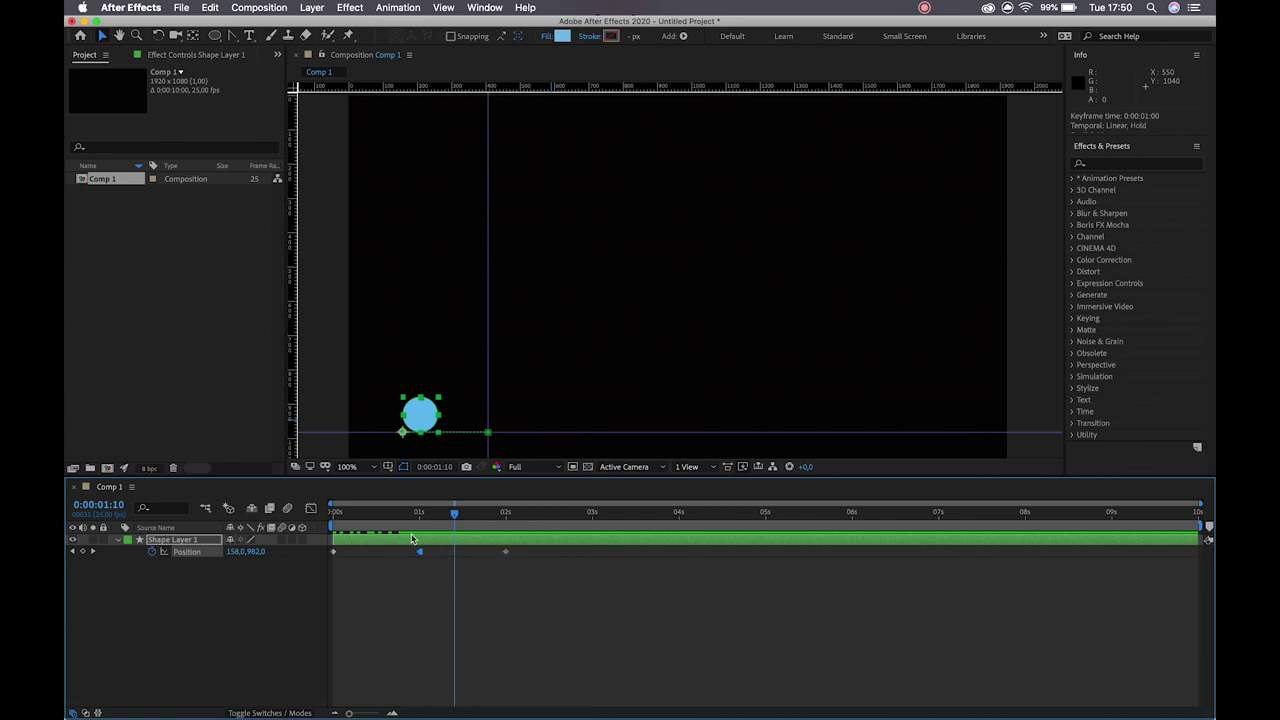
click(420, 514)
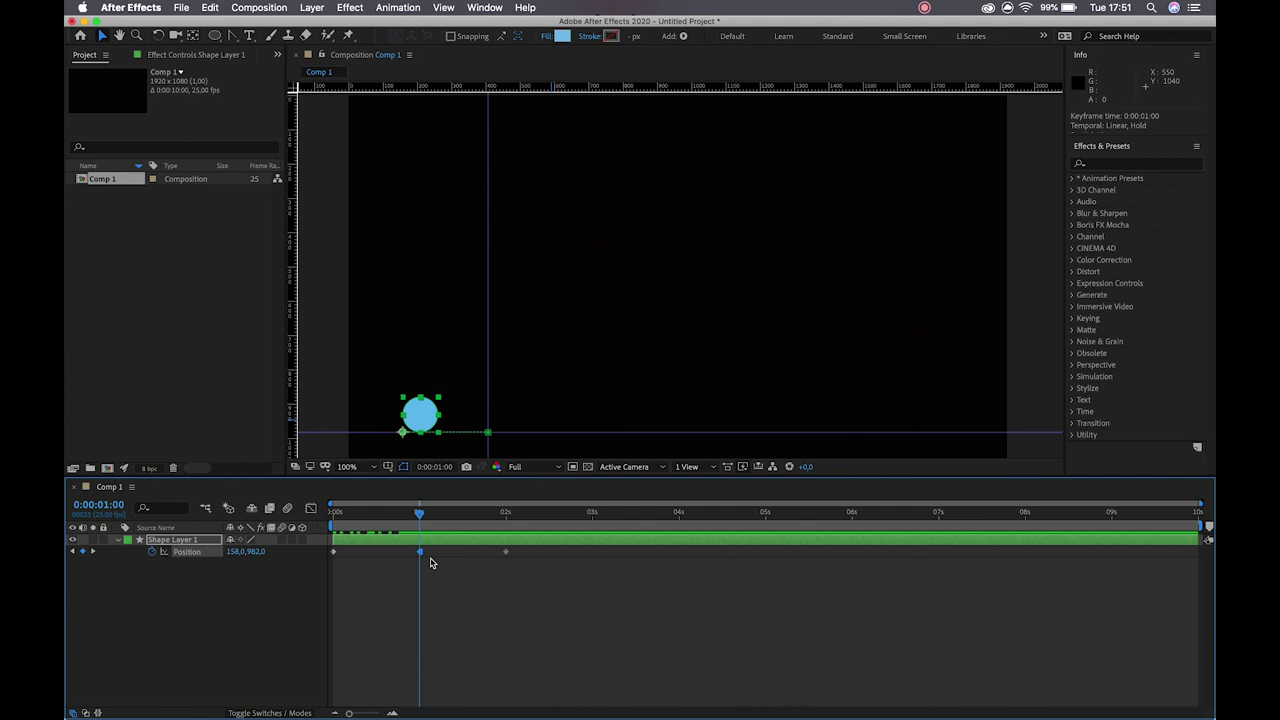
drag(417, 514, 505, 525)
drag(420, 414, 573, 289)
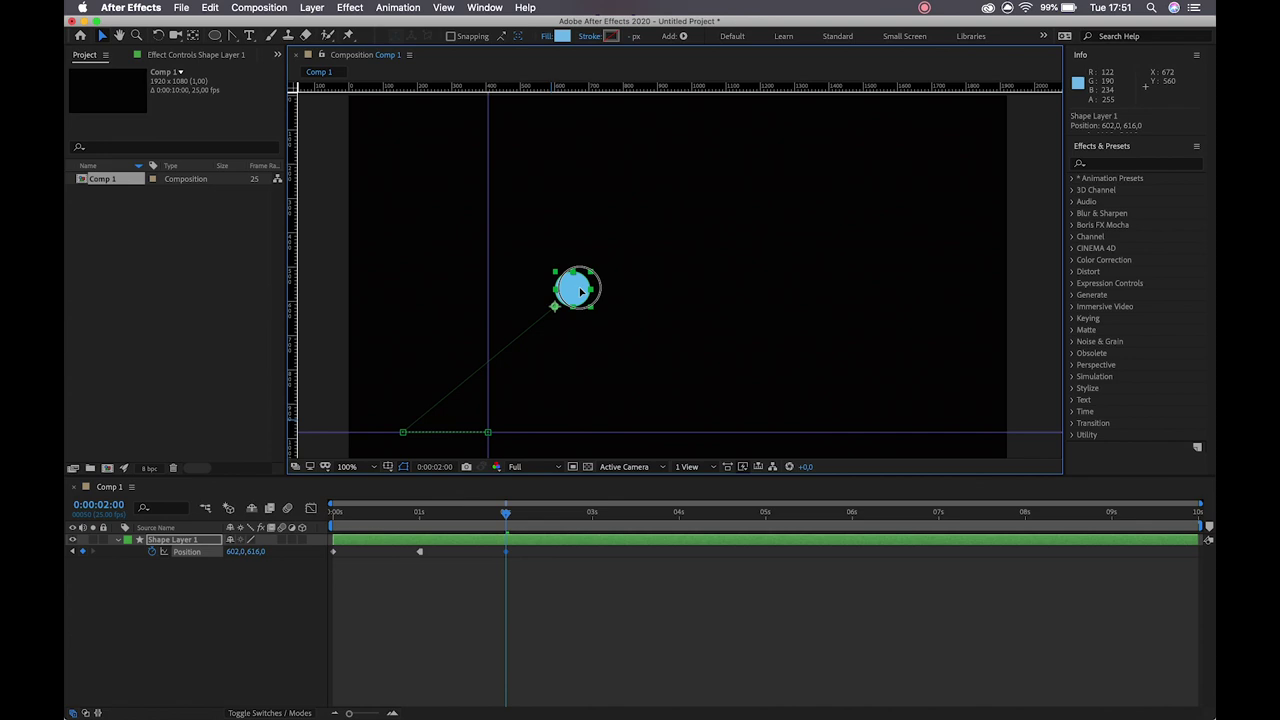
mouse_move(505, 513)
mouse_down()
mouse_move(421, 514)
mouse_move(504, 528)
mouse_up()
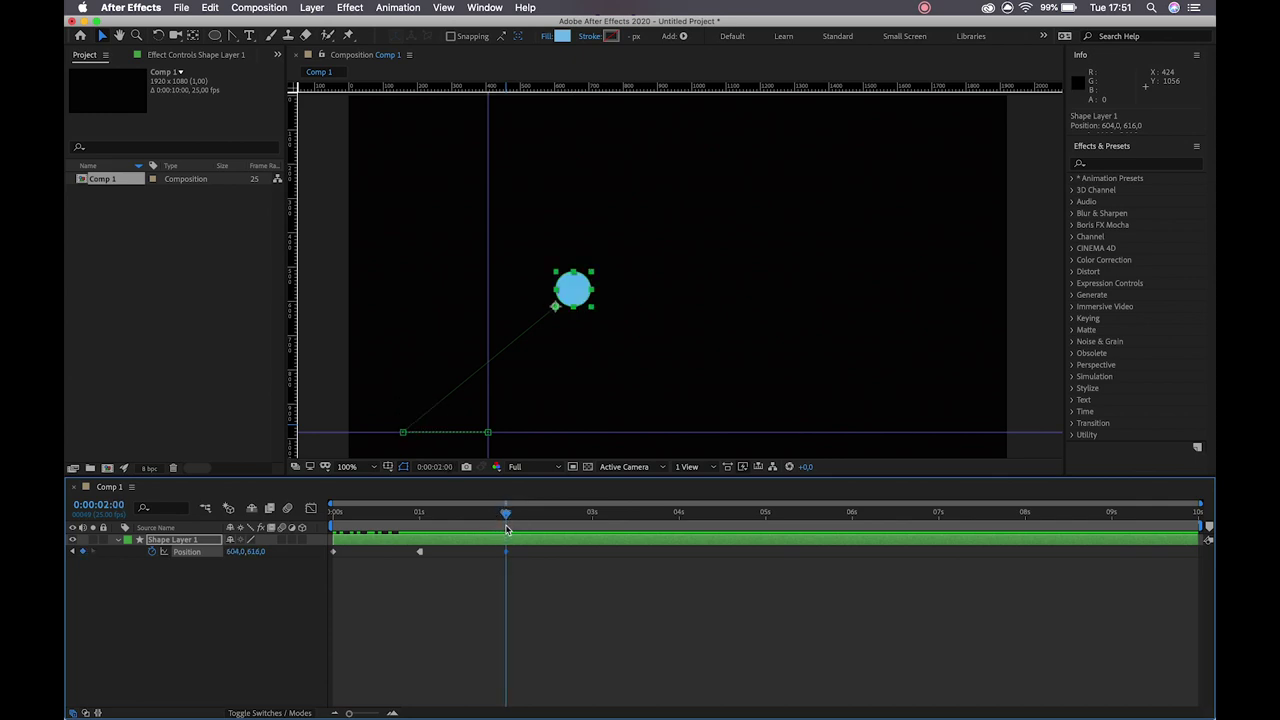
key(super+z)
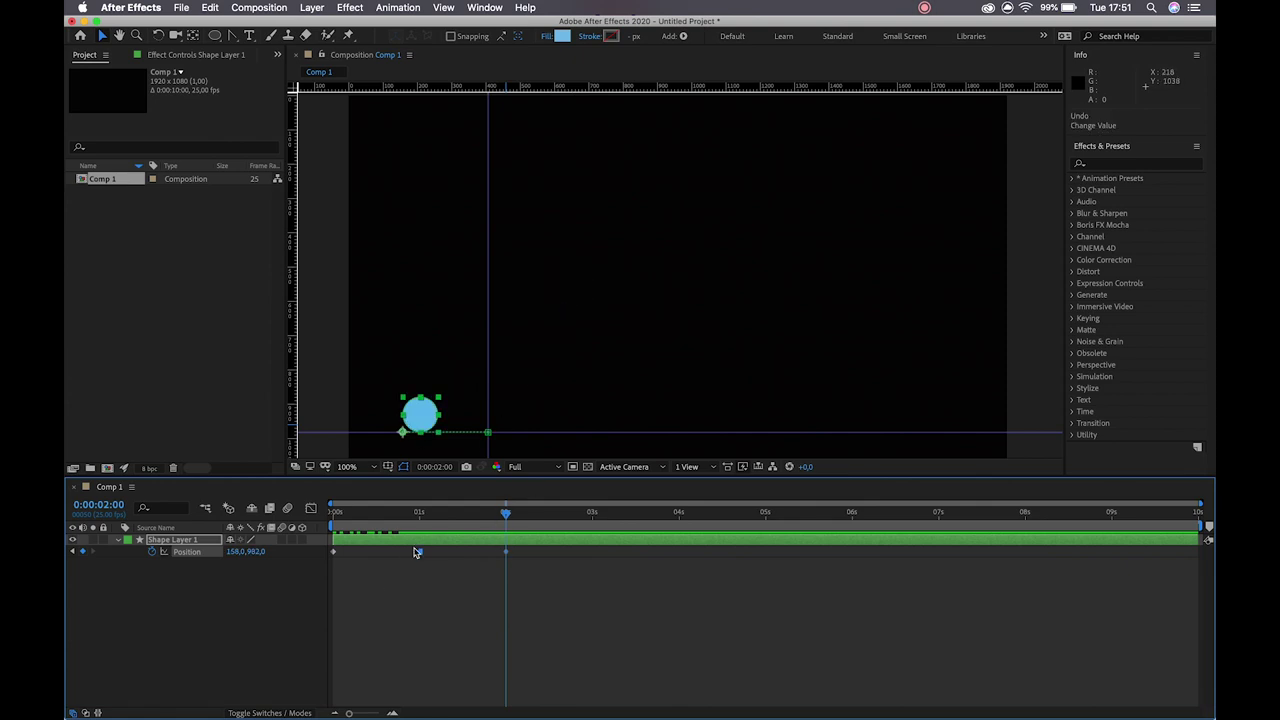
Step: Keyframe the circle's first jump peak at about 688, 316 at 3 s
click(422, 516)
drag(422, 516, 506, 543)
click(592, 516)
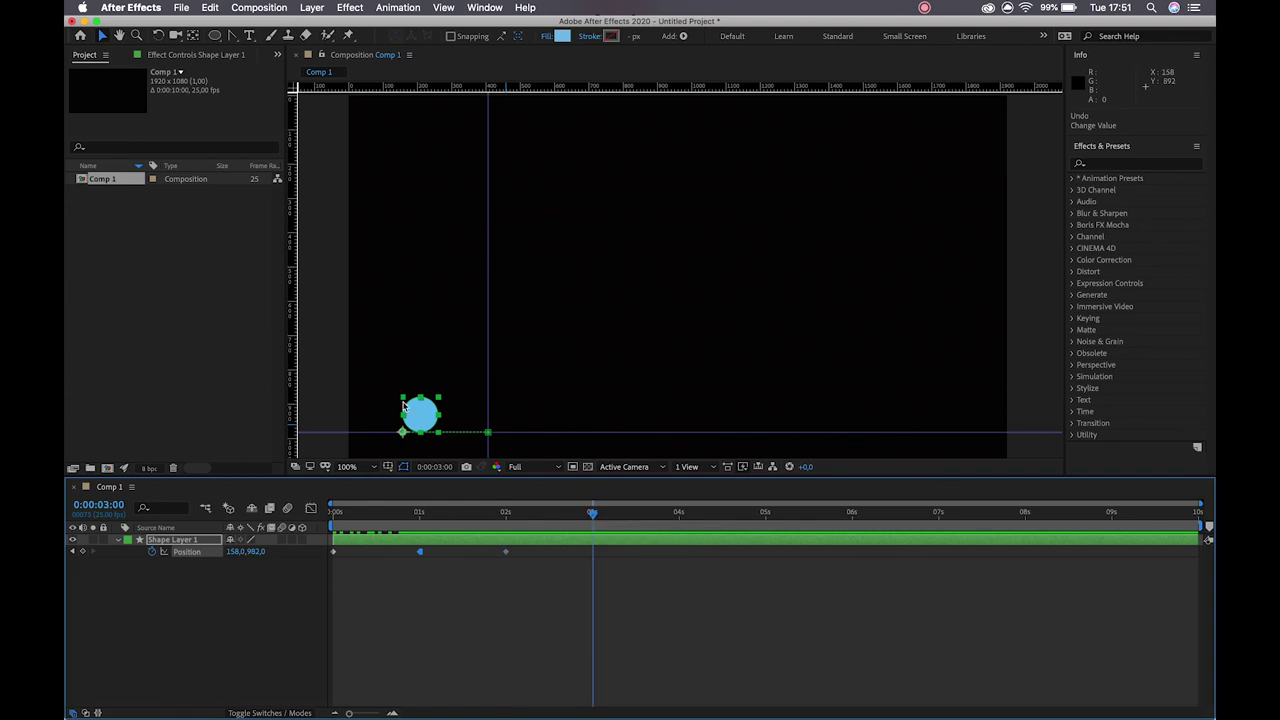
drag(420, 414, 602, 187)
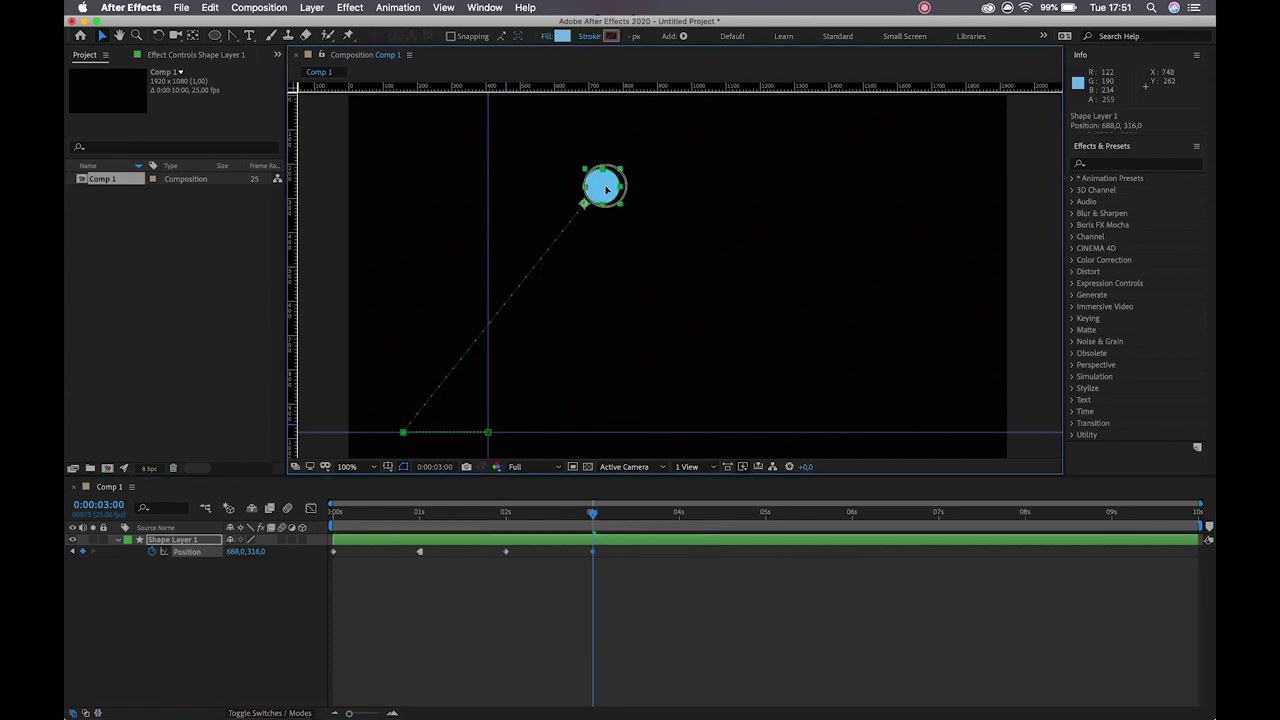
Step: Keyframe the circle landing on the horizontal guide at 4 s, at a lower peak at 5 s, and at 1516, 982 at 6 s
click(678, 516)
drag(603, 197, 890, 421)
click(767, 516)
click(852, 516)
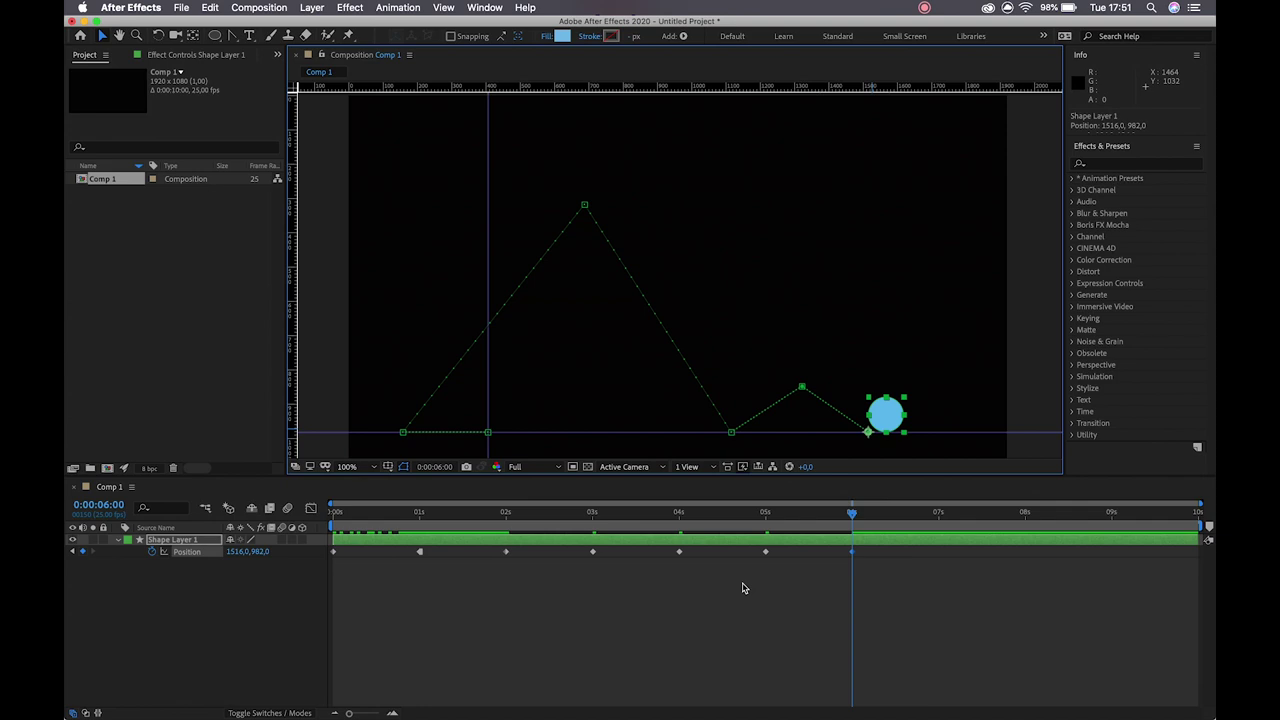
Step: Round both peaks of the motion path into smooth arcs with horizontal handles using the Convert Vertex tool
click(231, 37)
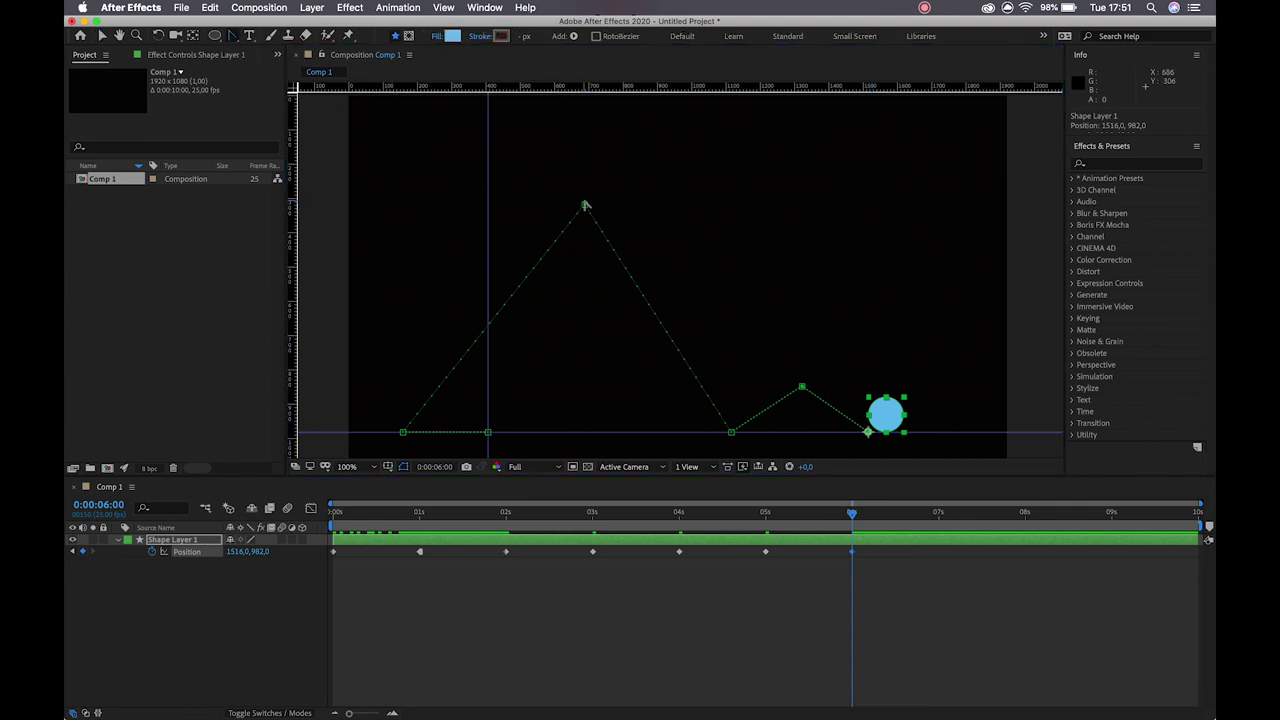
drag(586, 206, 700, 204)
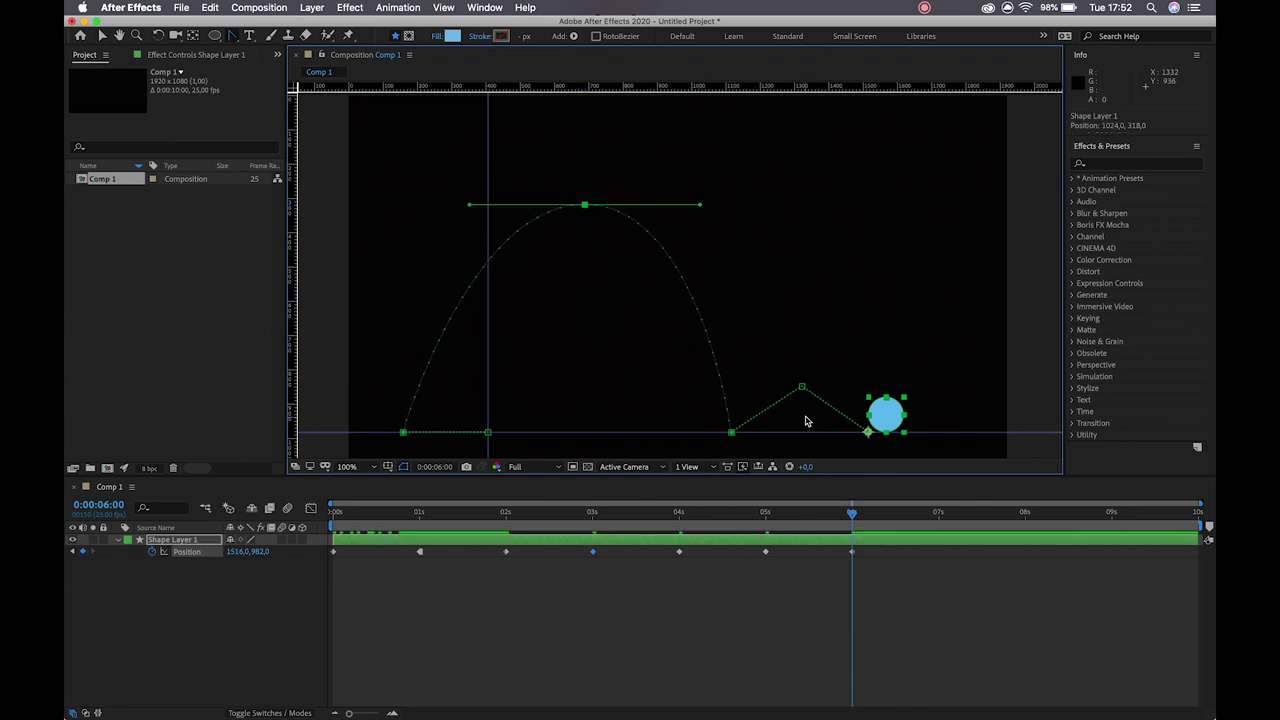
drag(801, 389, 847, 390)
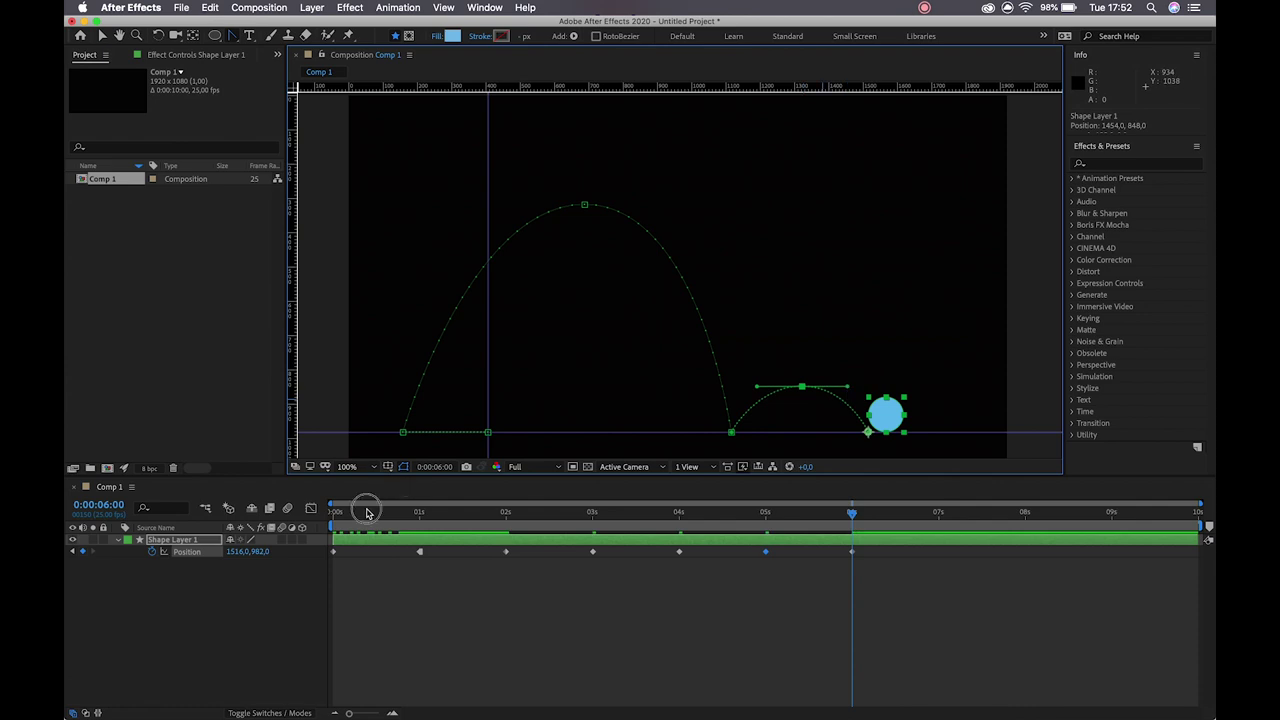
Step: Play the animation from the start to check the circle's two curved bounces
drag(364, 511, 160, 512)
key(space)
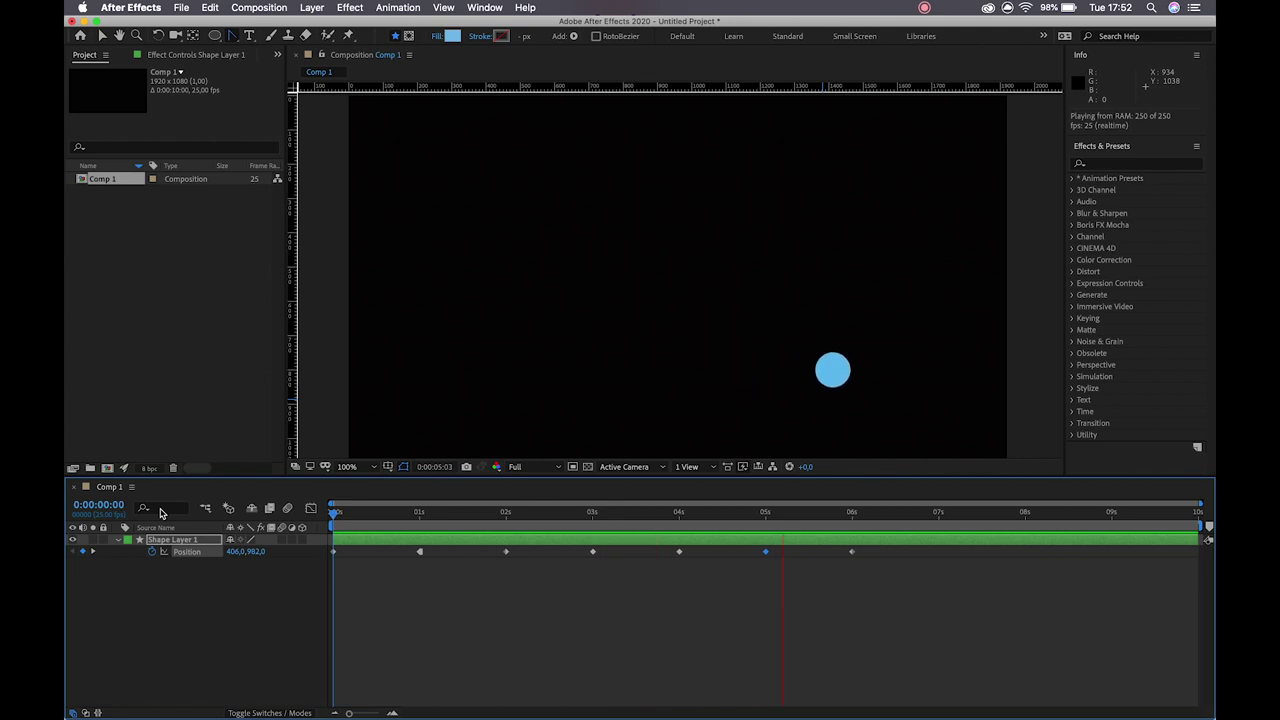
key(space)
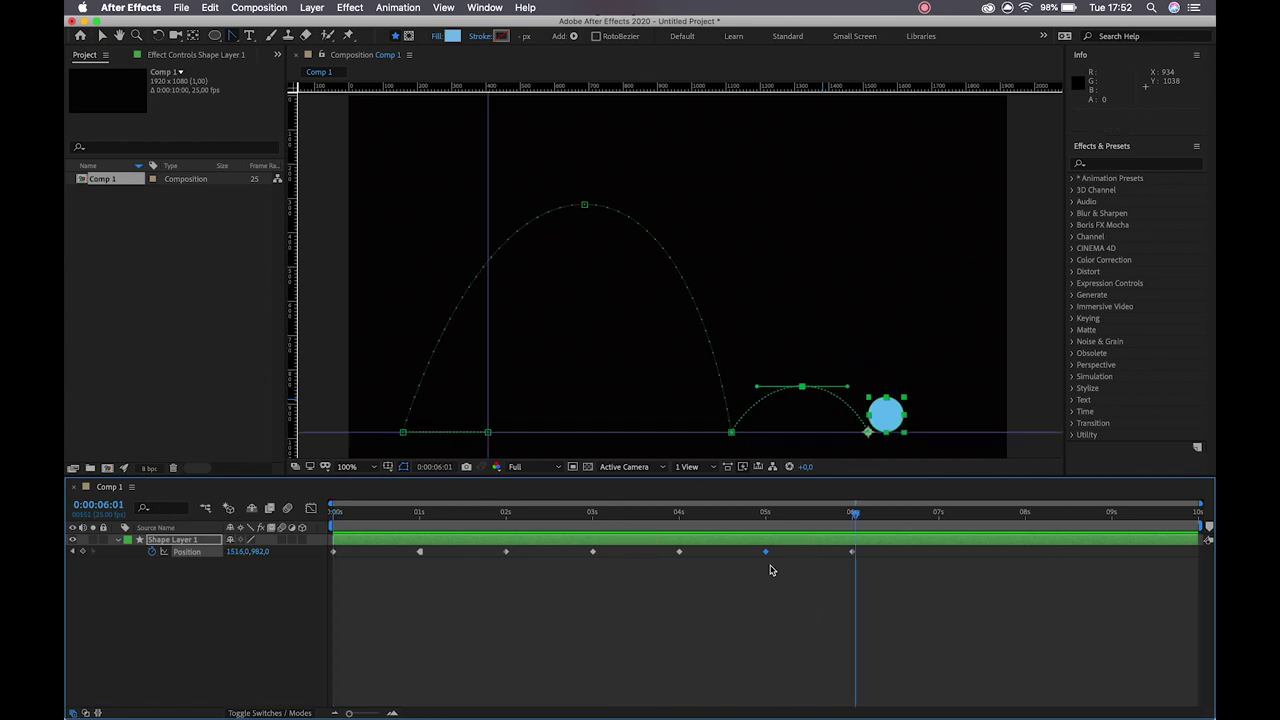
Step: End the work area at 7 s and trim the composition to it
click(938, 513)
key(n)
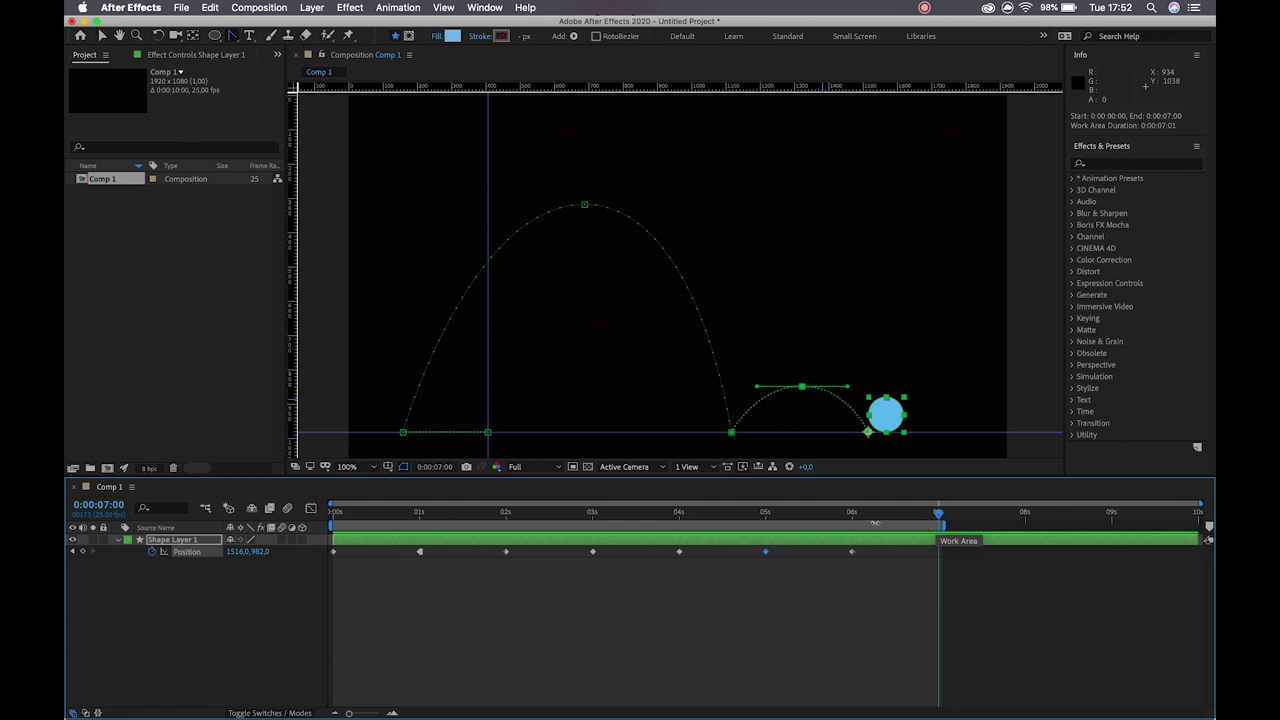
right_click(876, 527)
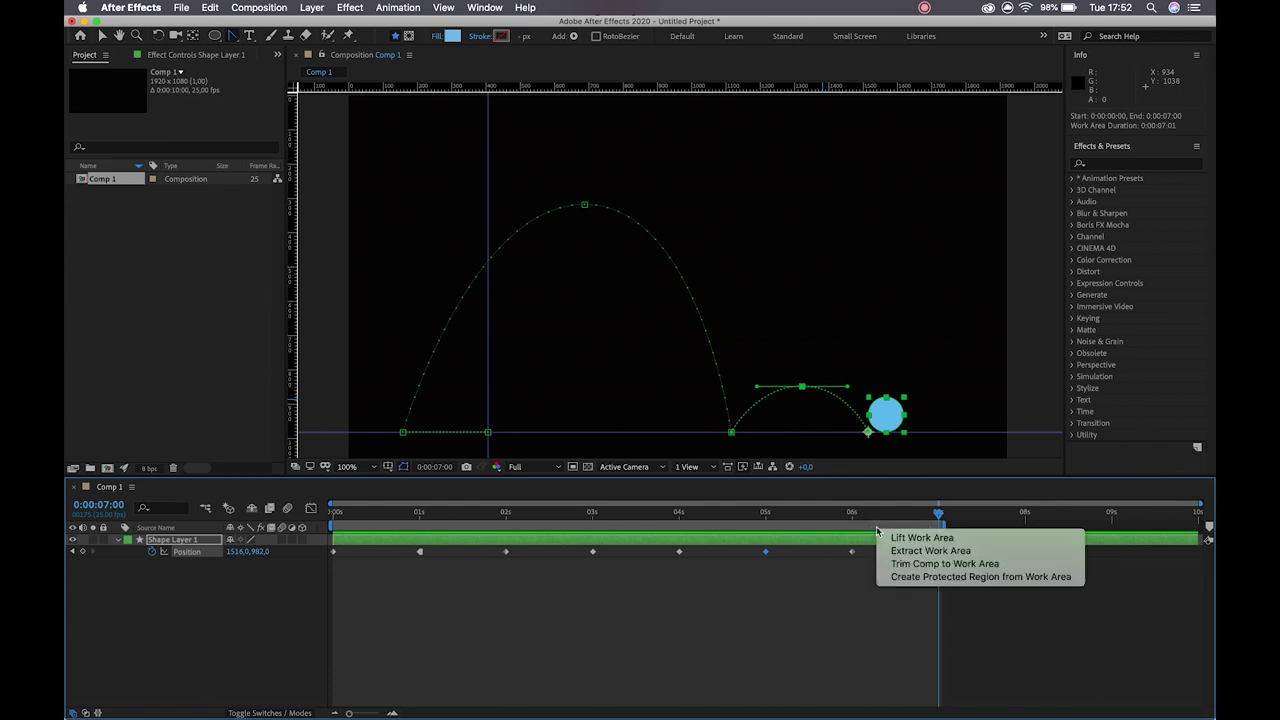
click(915, 564)
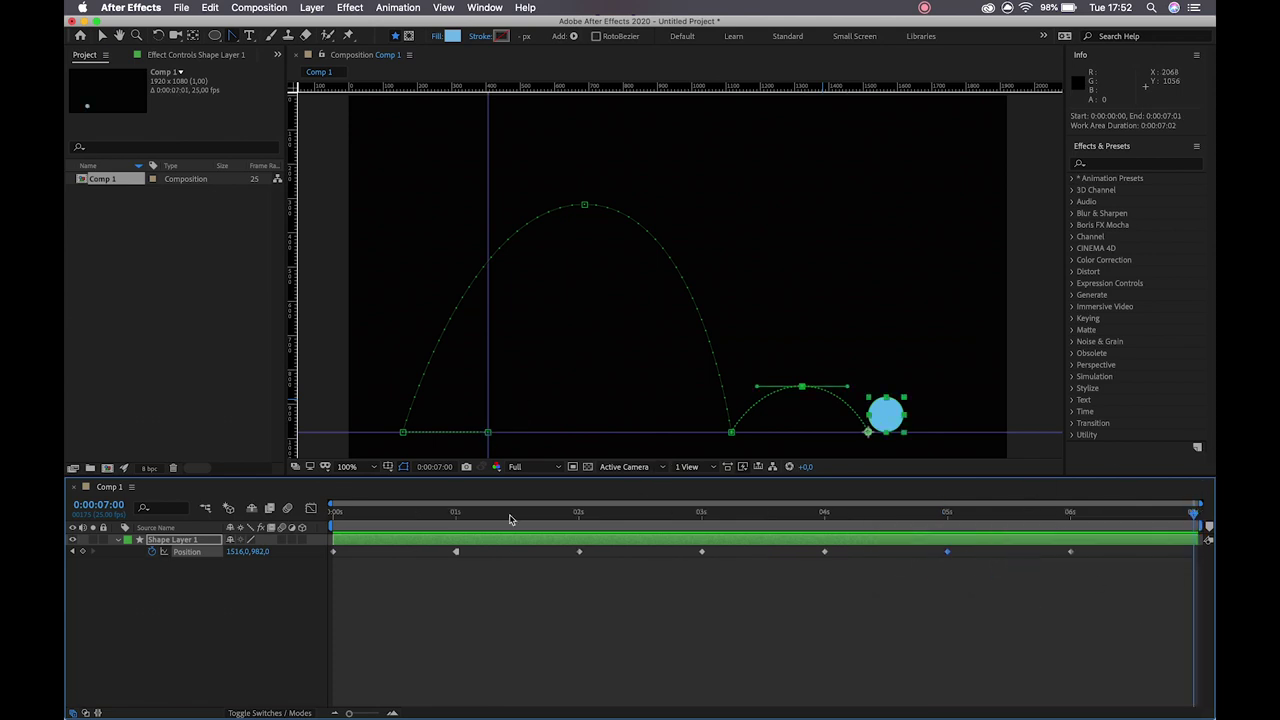
Step: Inspect the circle at the hold keyframe at 1 s and leave the layer deselected
drag(463, 524, 460, 518)
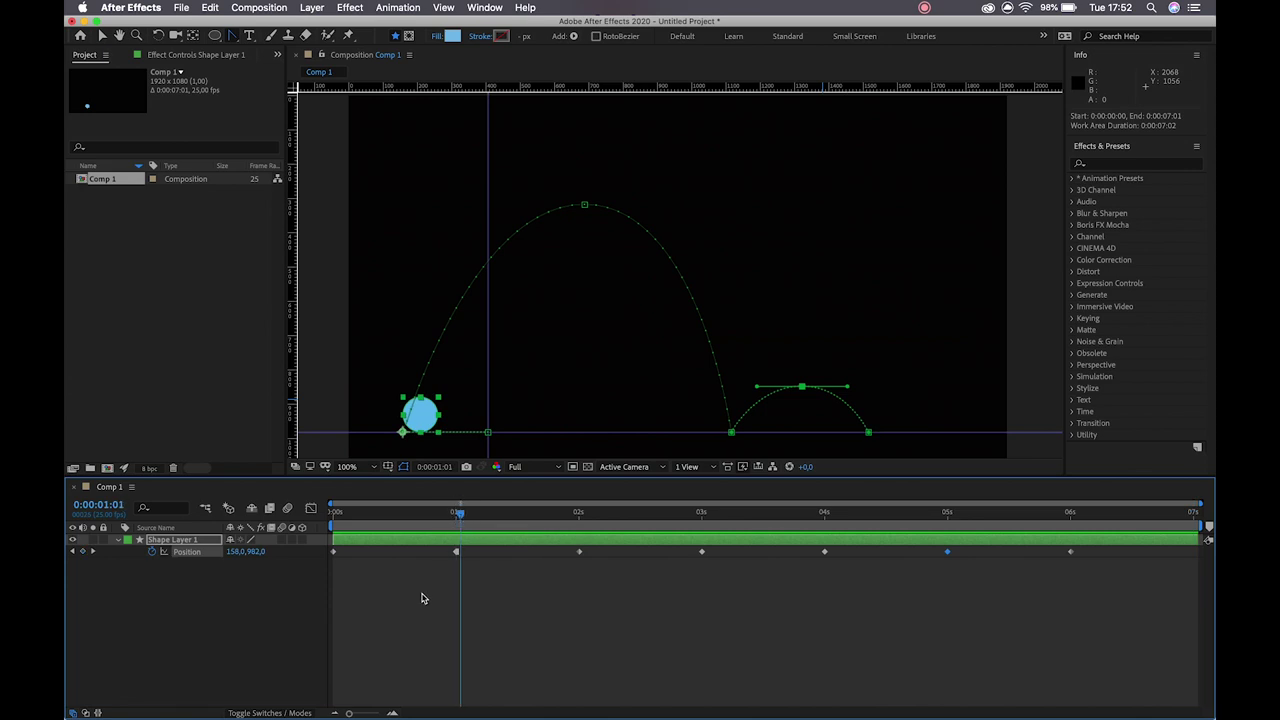
click(458, 514)
drag(458, 514, 456, 515)
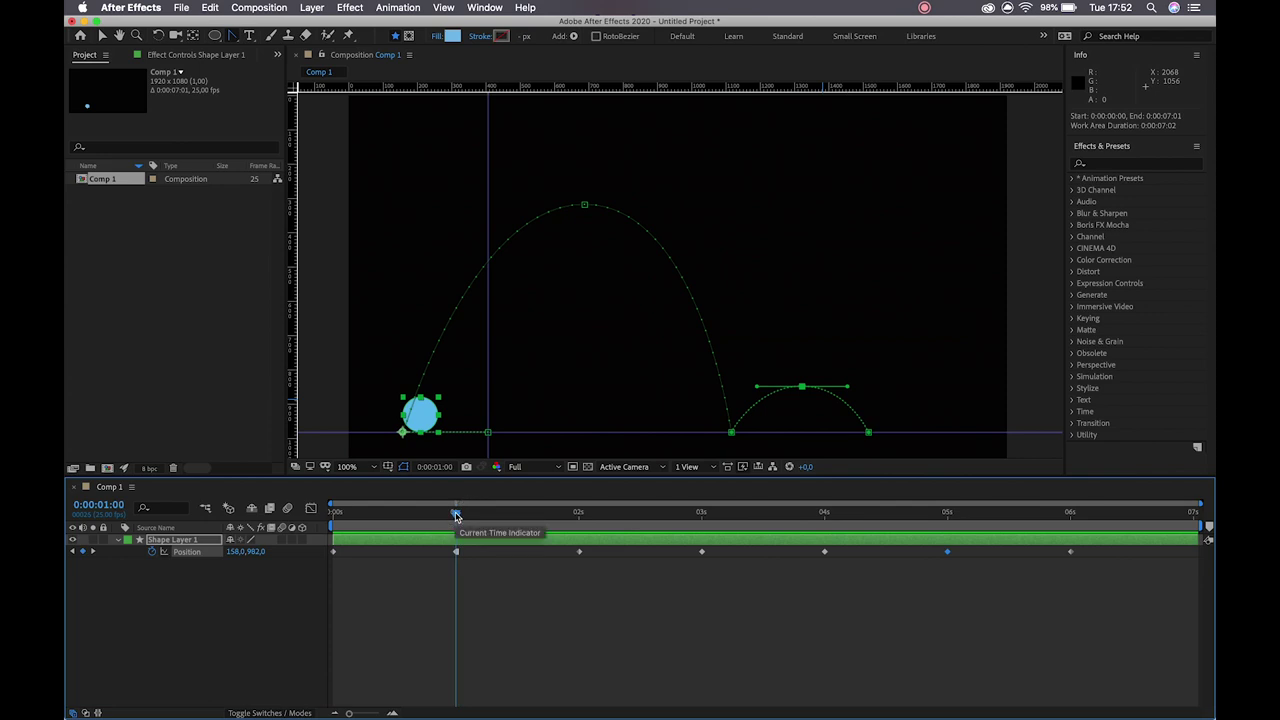
click(920, 619)
click(437, 422)
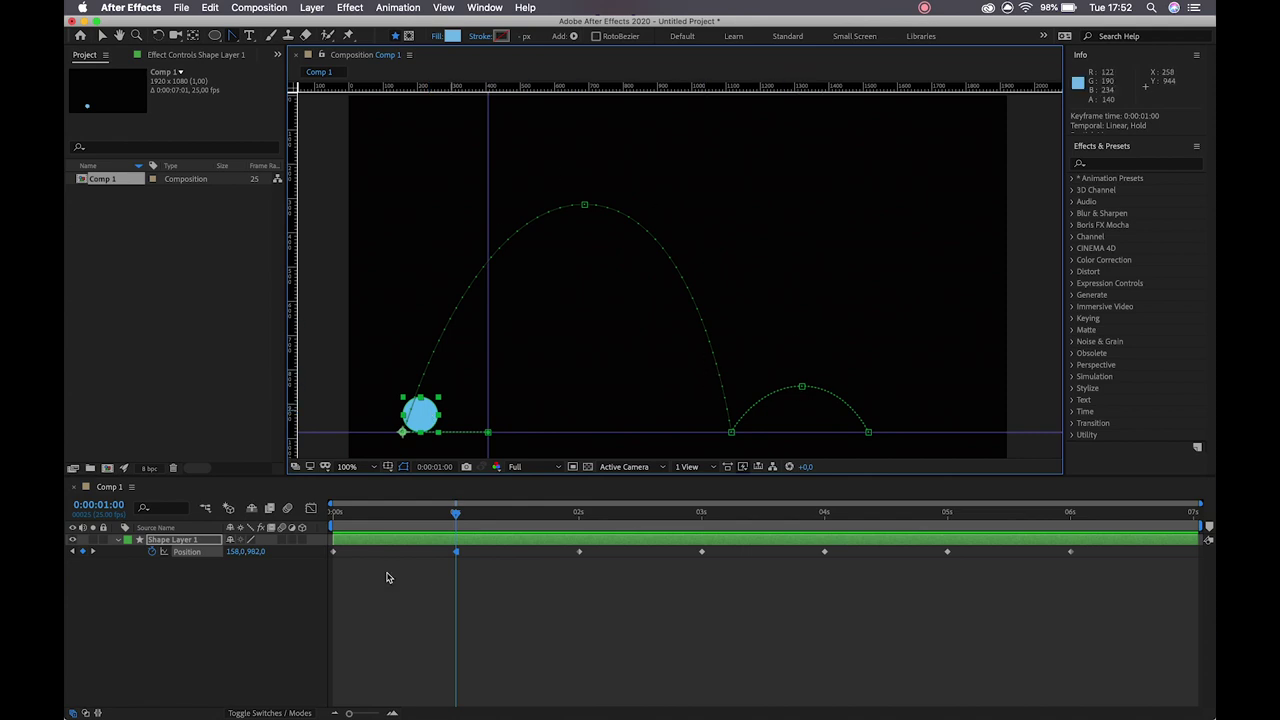
click(1013, 636)
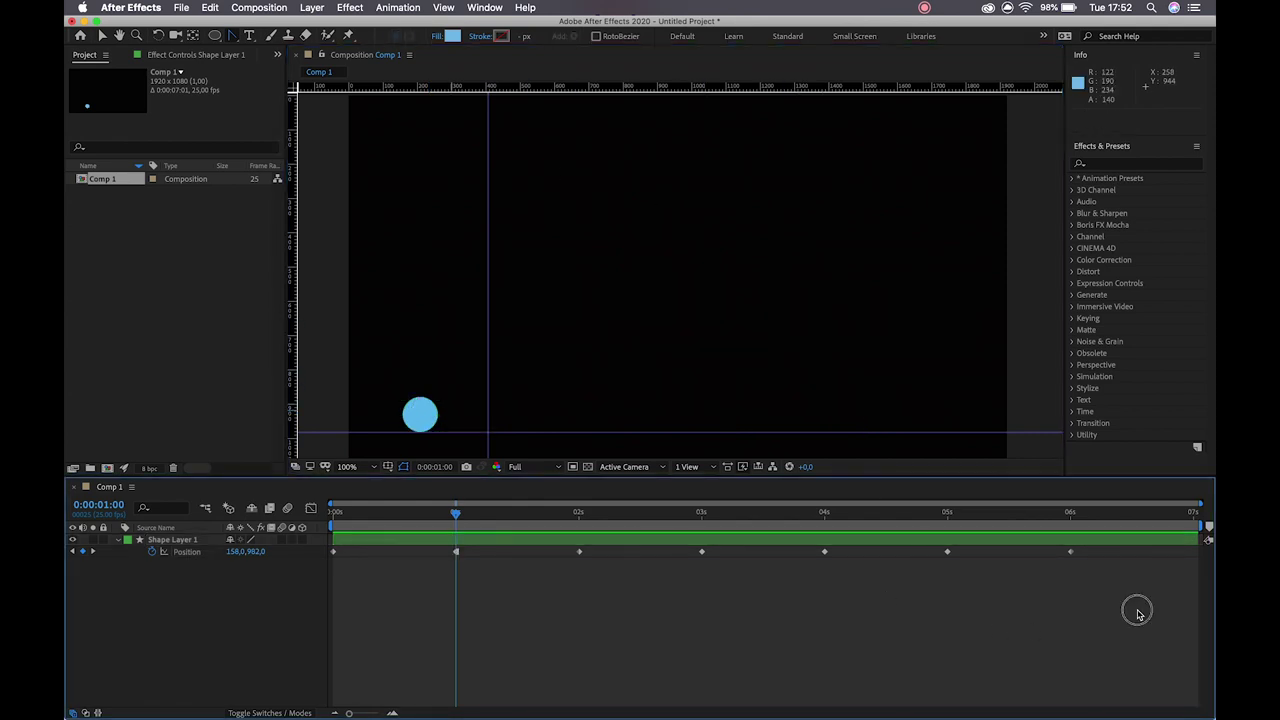
Step: Apply Easy Ease to all of the circle's Position keyframes except the hold keyframe at 1 s
drag(1136, 610, 293, 532)
click(237, 574)
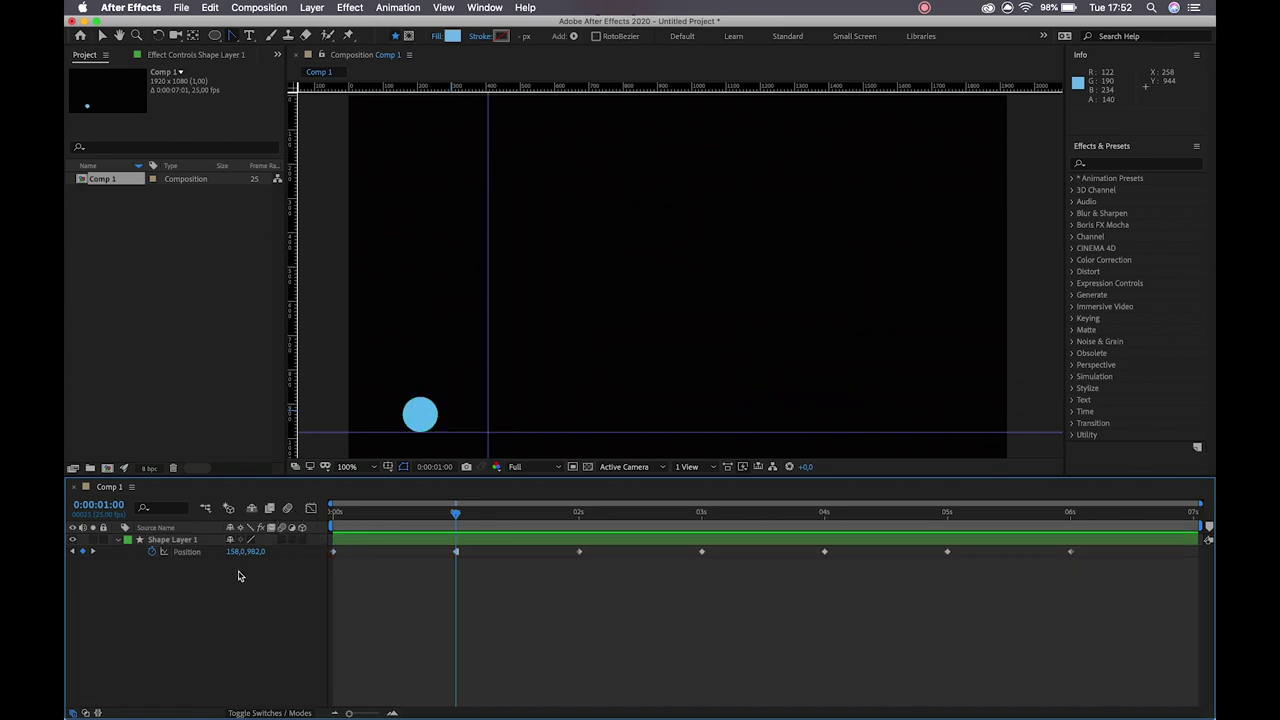
click(187, 552)
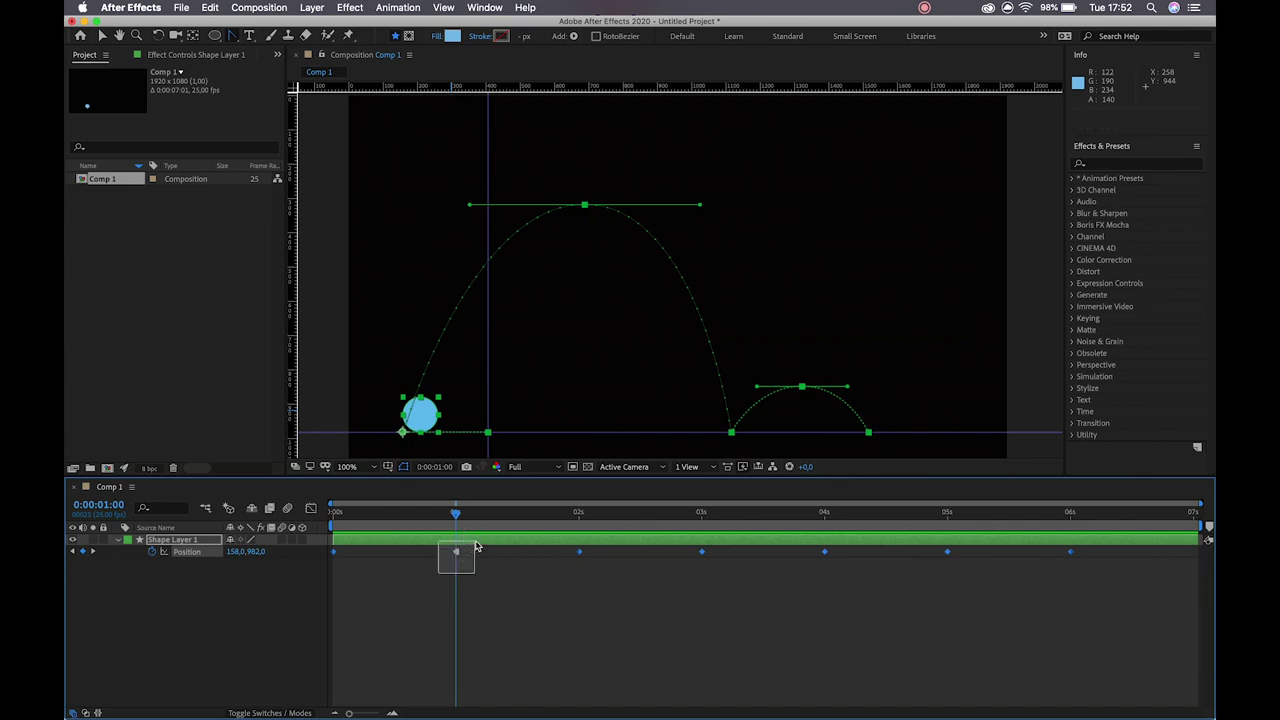
click(456, 553)
drag(437, 587, 489, 534)
drag(443, 589, 479, 538)
right_click(335, 555)
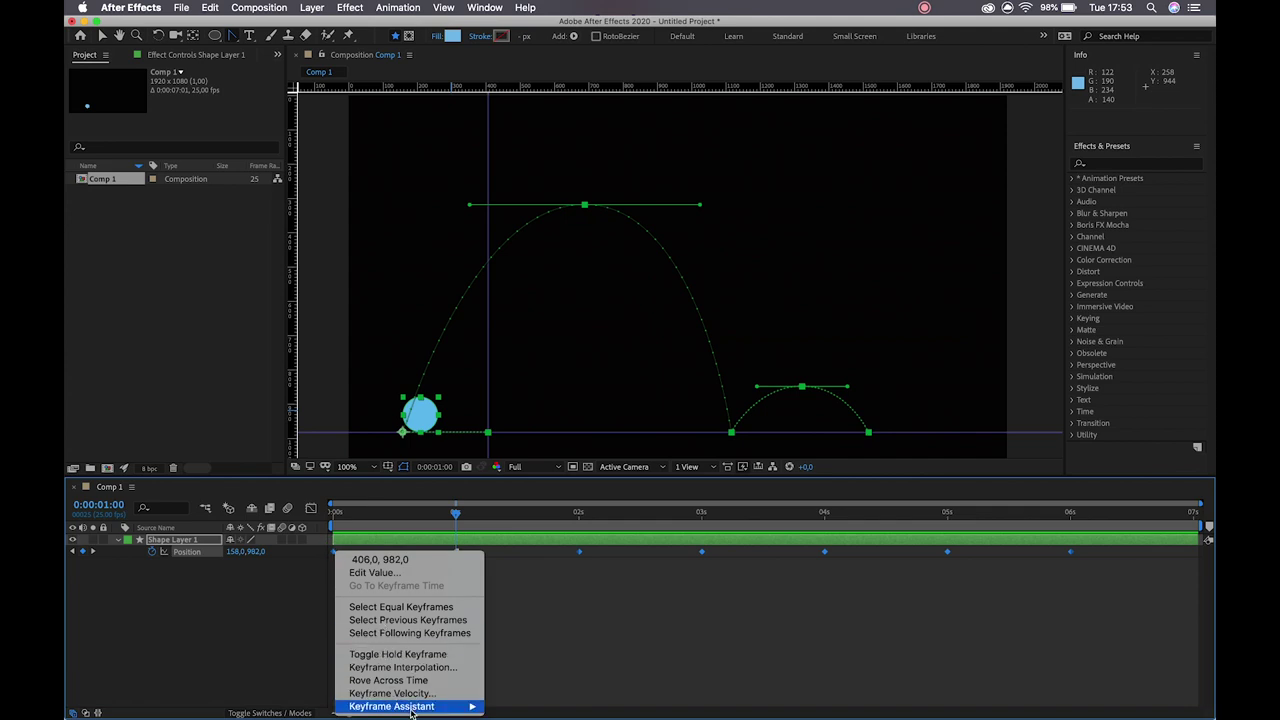
mouse_move(410, 707)
click(537, 629)
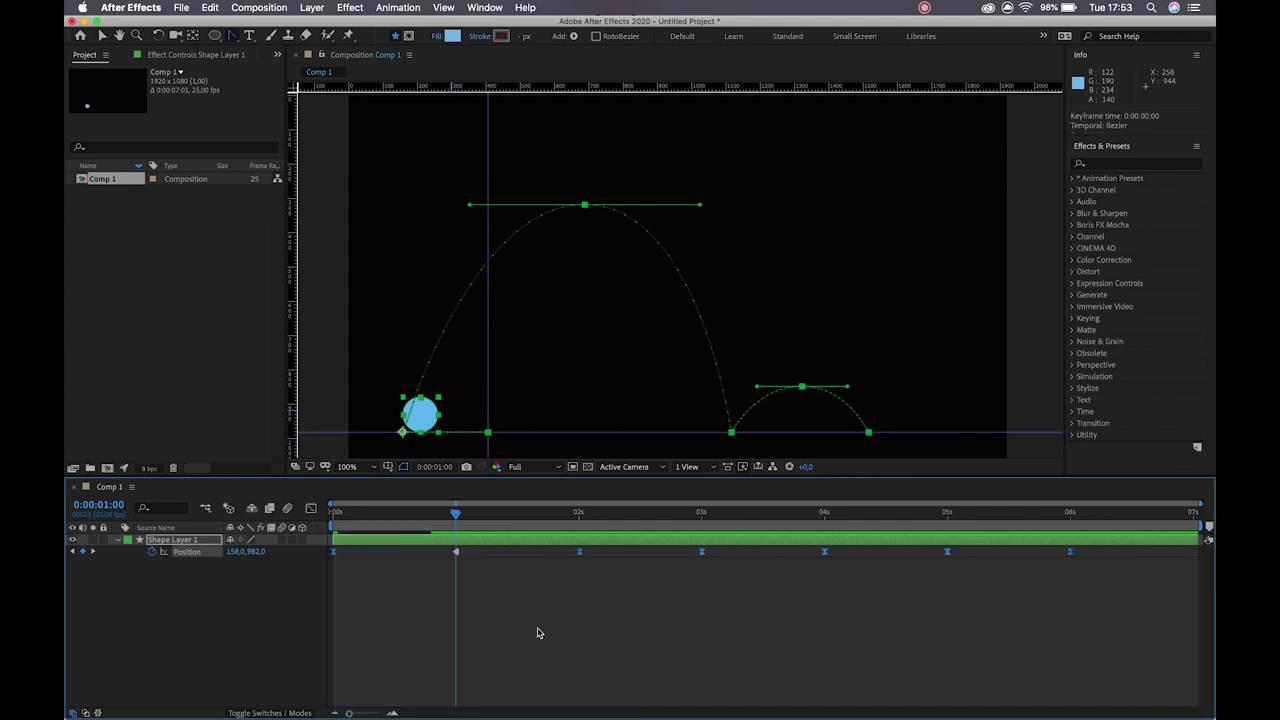
click(500, 598)
Step: Return to 0 s and show the circle's Position speed curve in the Graph Editor
drag(444, 507, 280, 512)
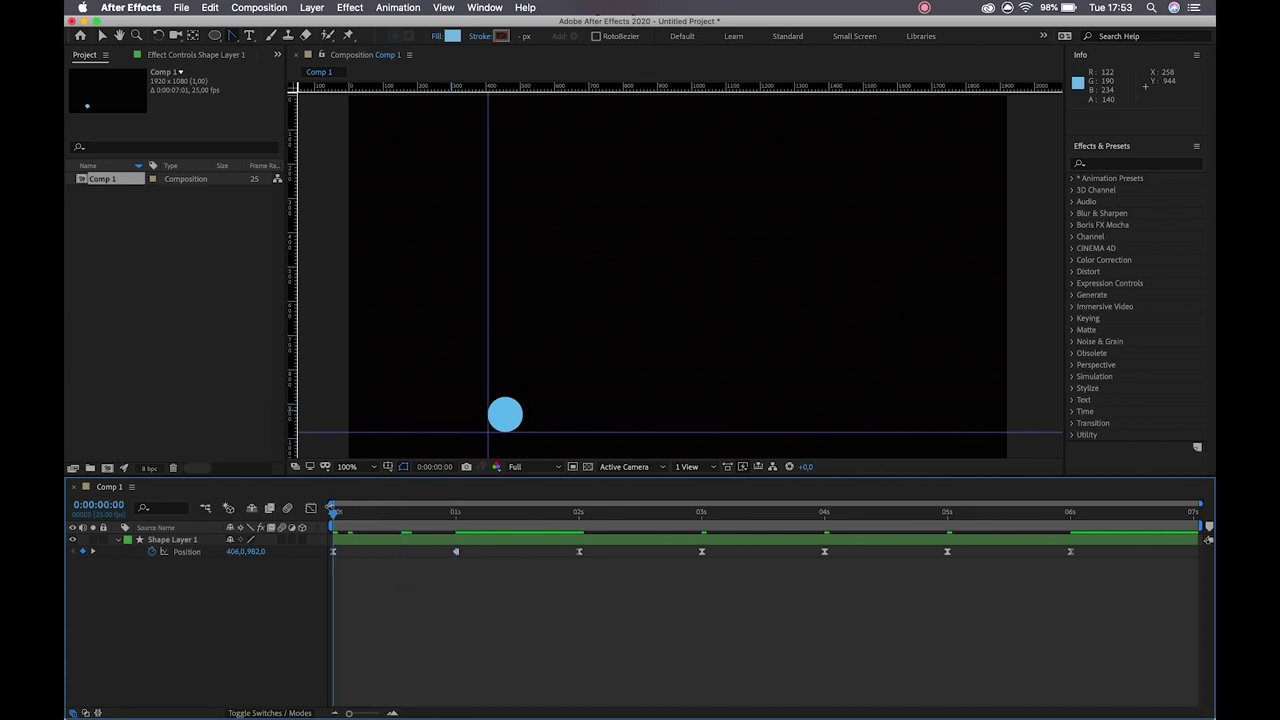
click(335, 512)
mouse_move(335, 512)
mouse_down()
mouse_move(458, 521)
mouse_move(318, 520)
mouse_up()
click(334, 553)
click(311, 508)
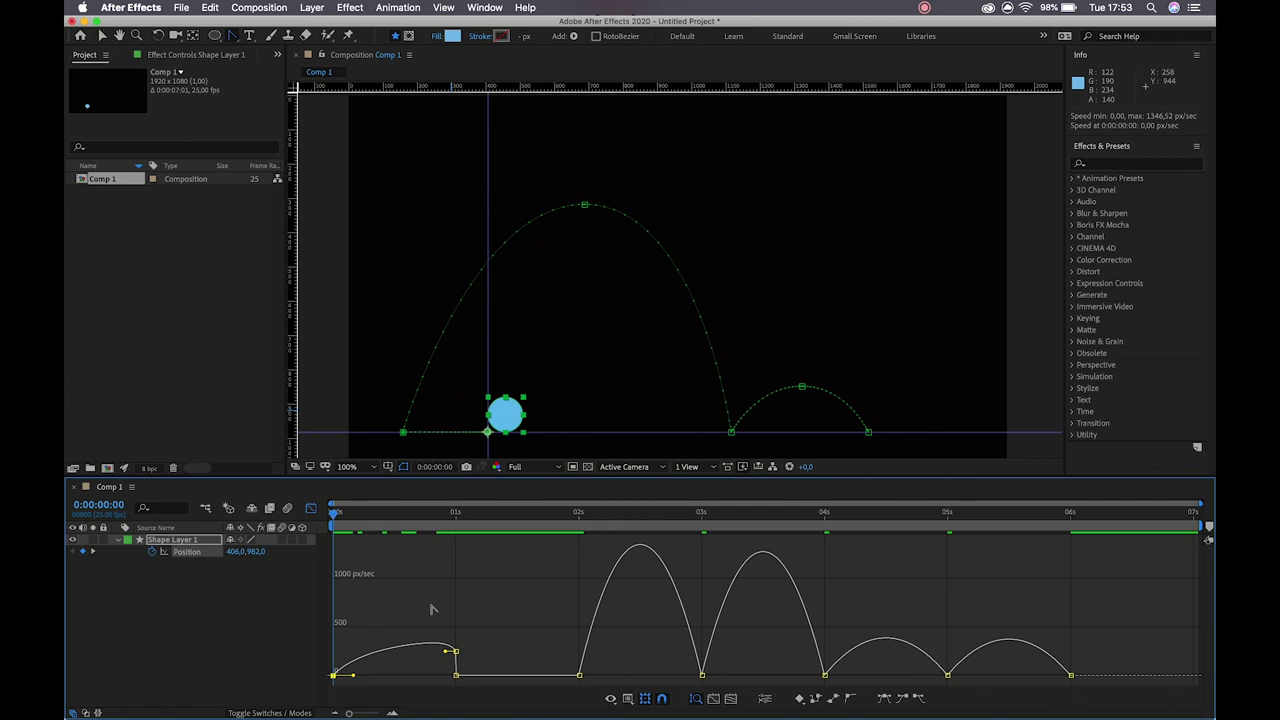
Step: With the Selection tool, lower the incoming speed of the Position keyframe at 1 s to zero on the speed graph
click(102, 35)
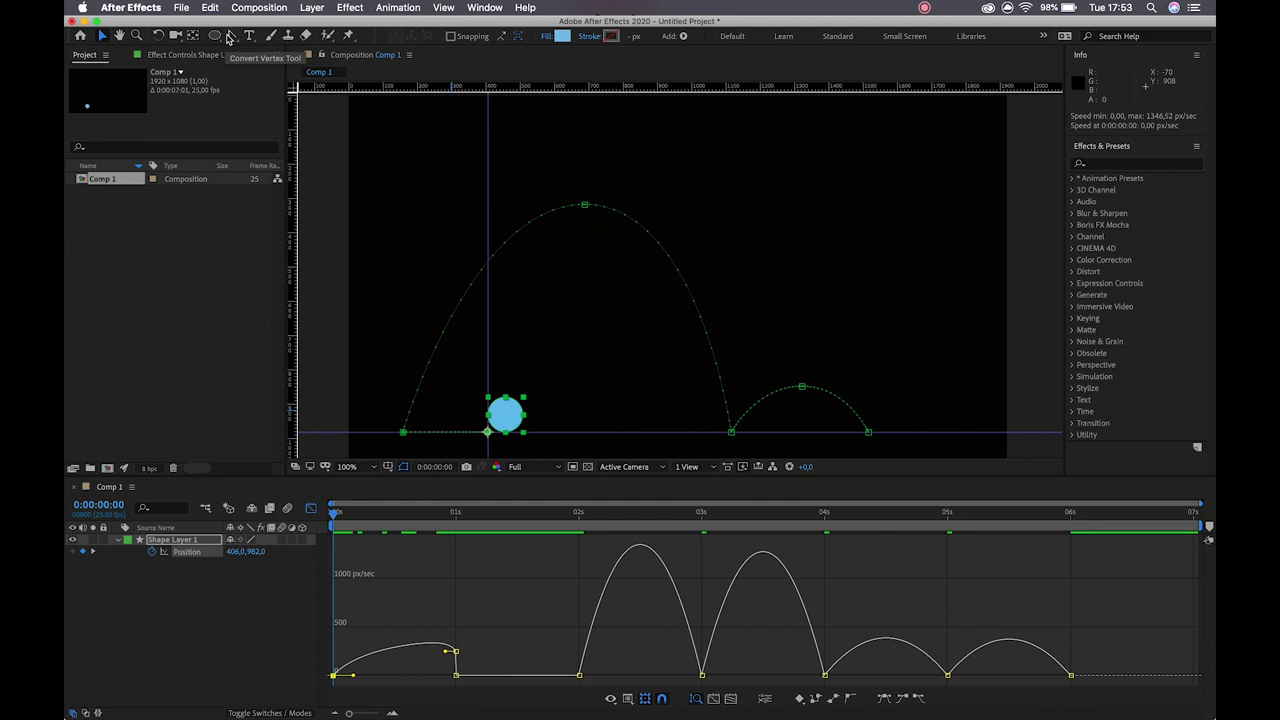
click(456, 652)
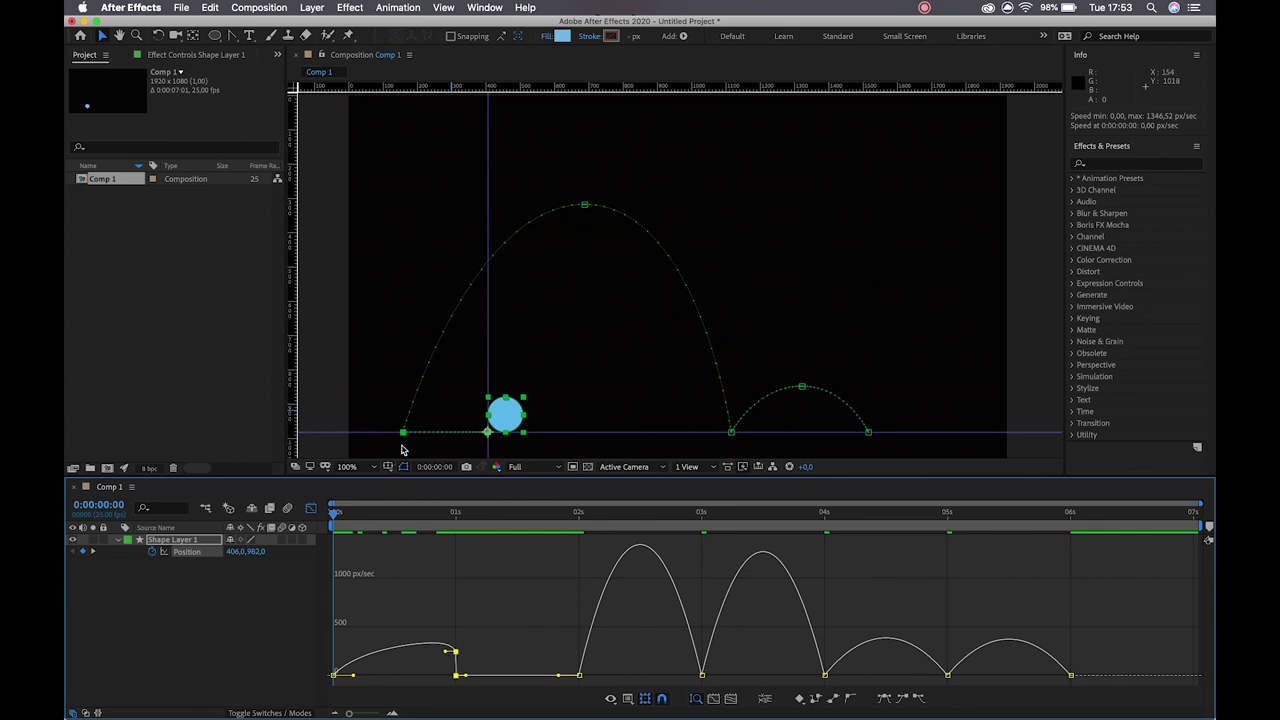
click(460, 656)
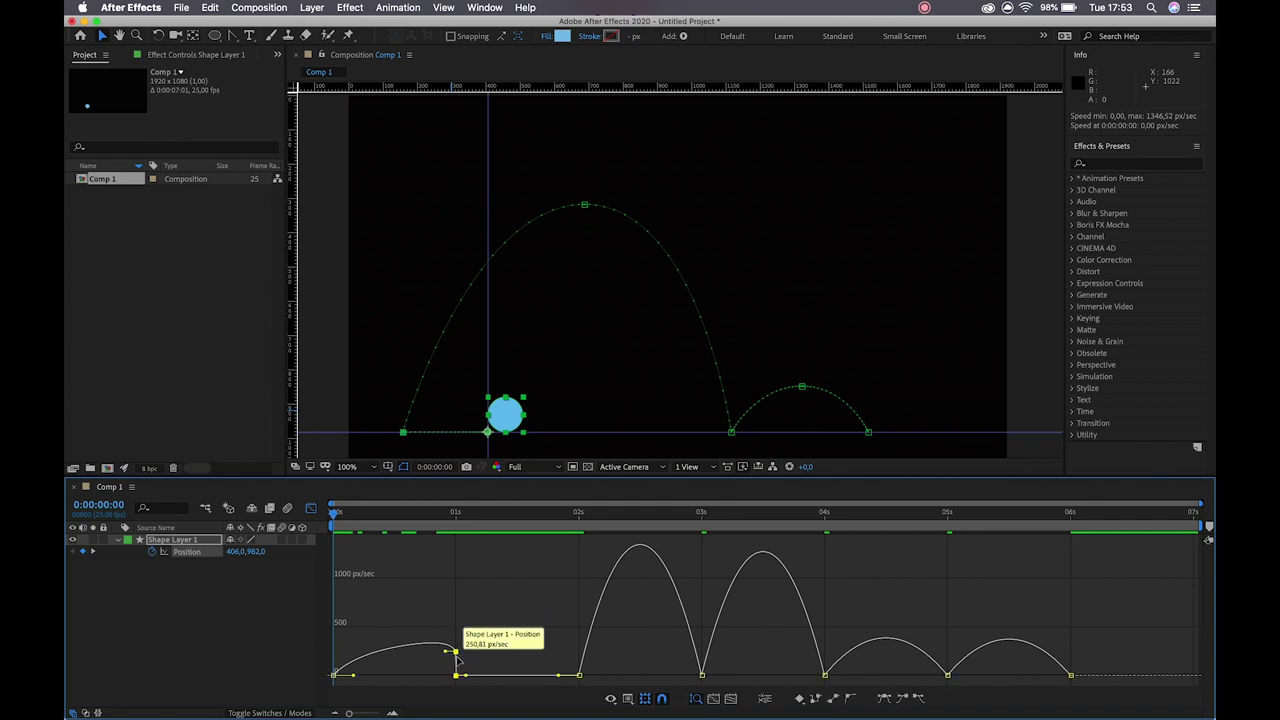
drag(455, 654, 462, 693)
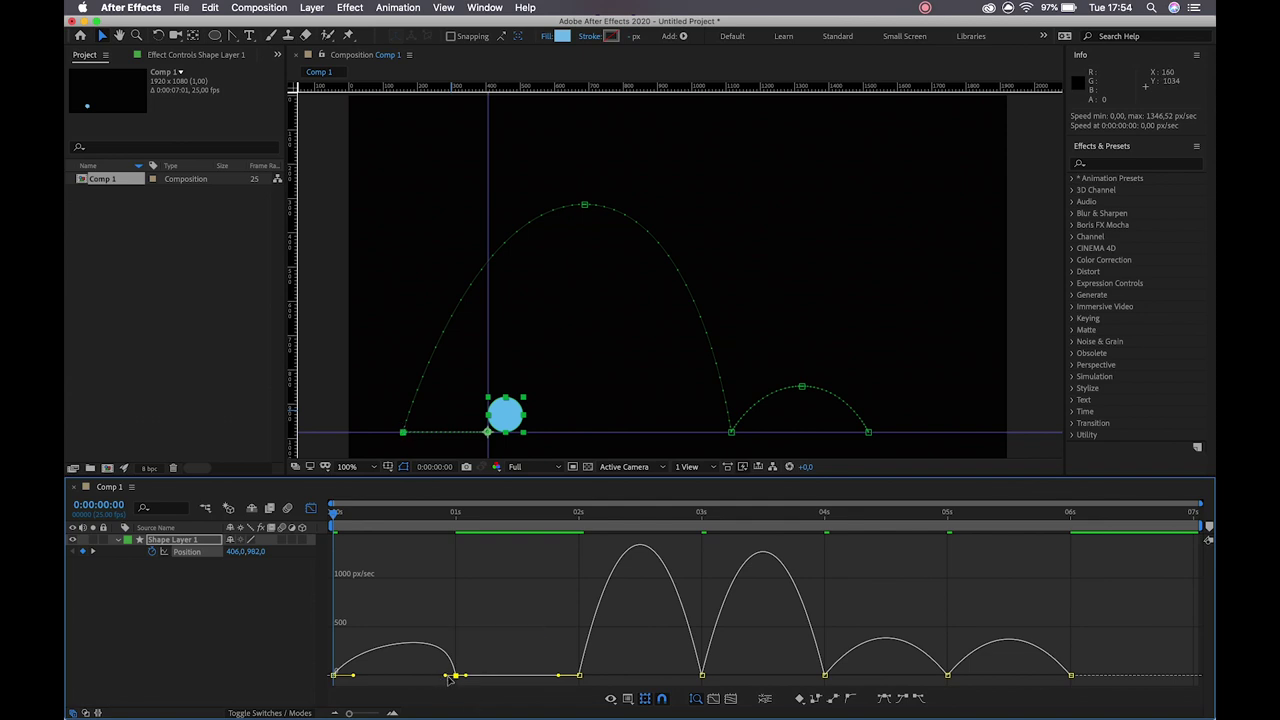
Step: Lengthen the incoming influence of the Position keyframe at 1 s toward 0 s on the speed graph and preview the circle's first move
mouse_move(456, 678)
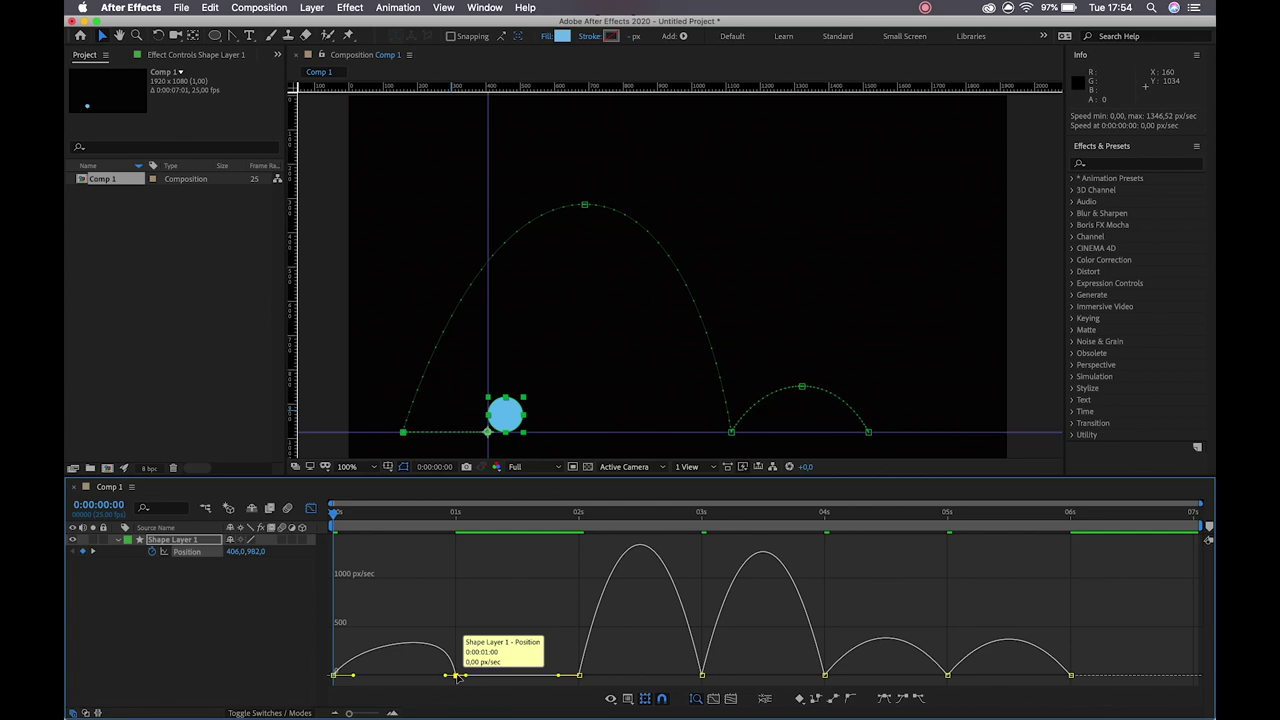
drag(446, 677, 362, 683)
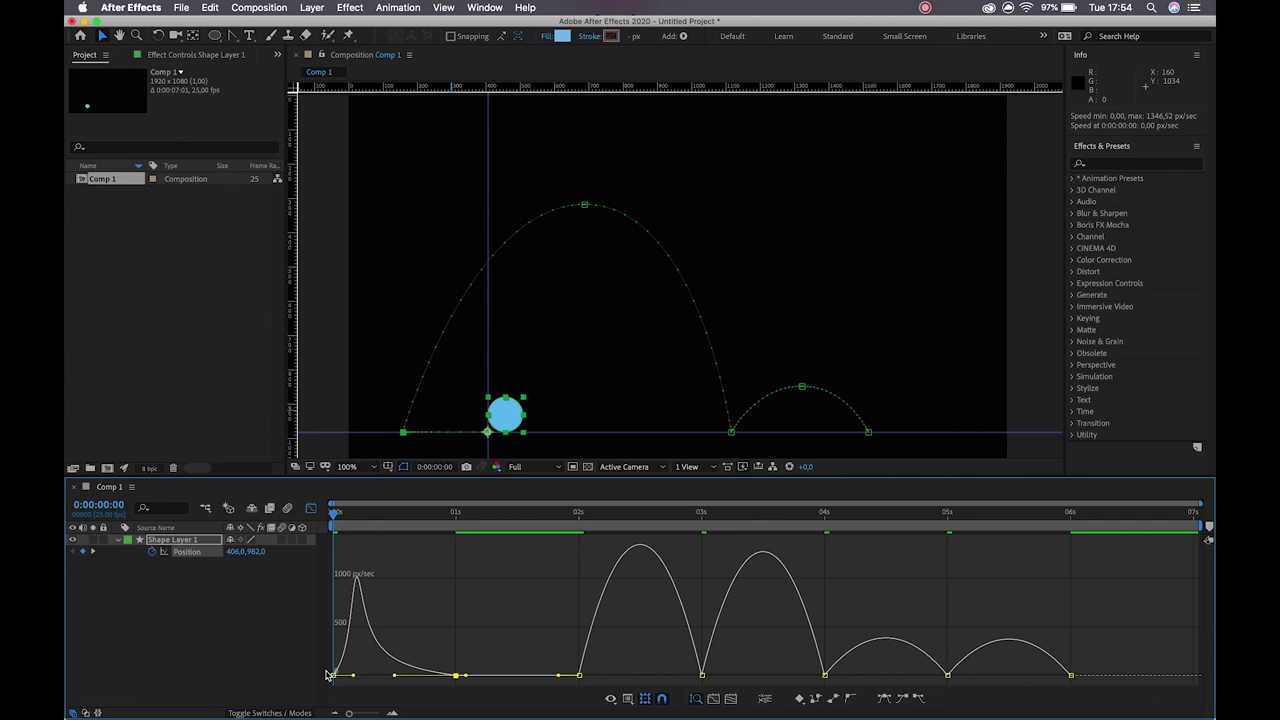
key(space)
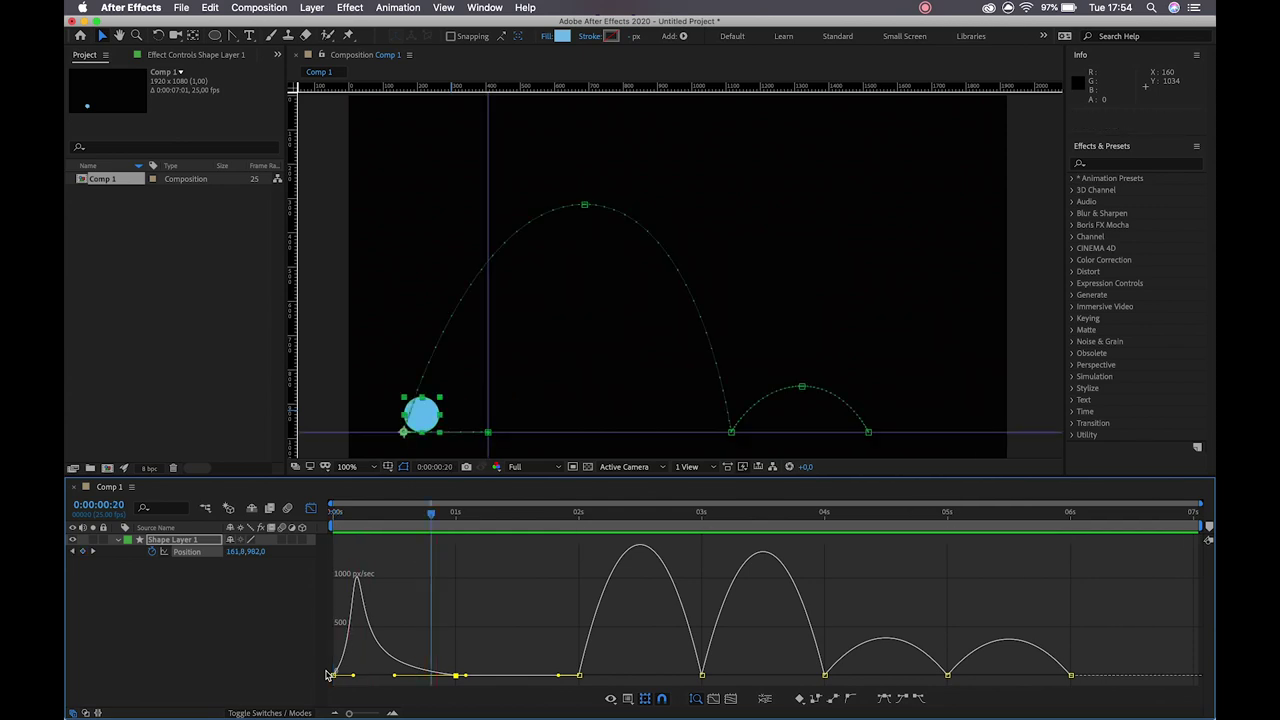
click(292, 510)
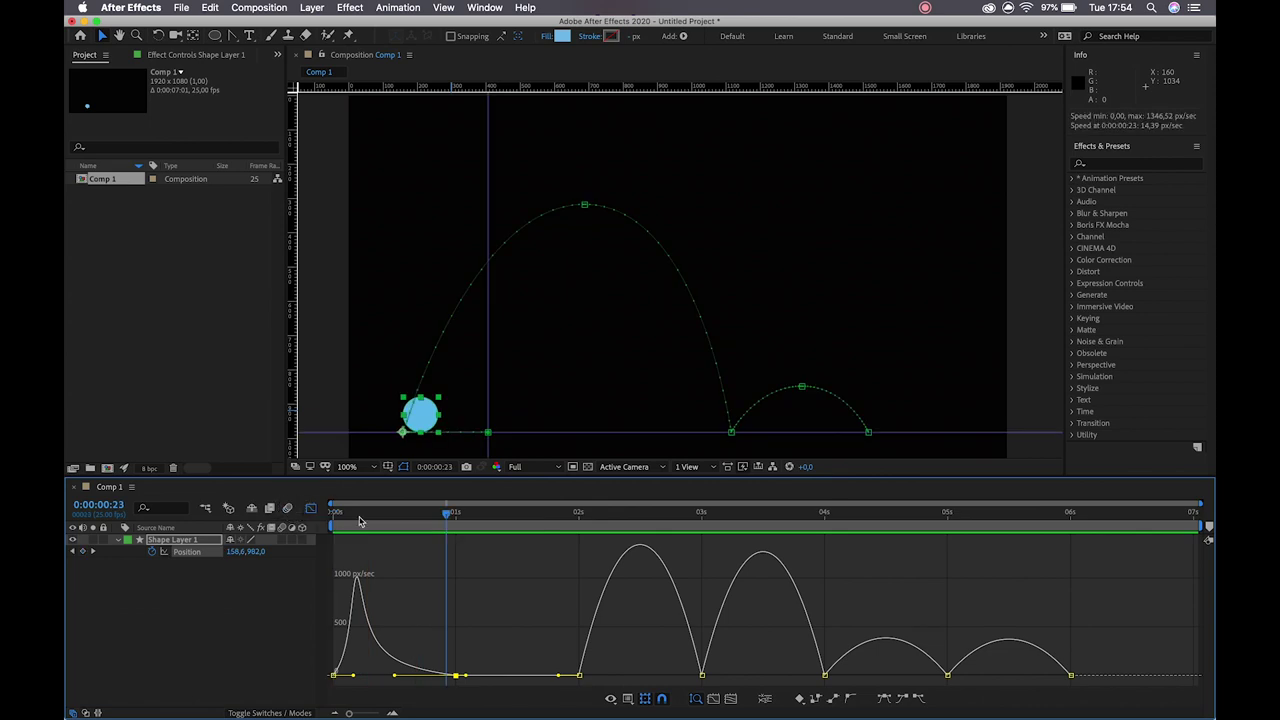
Step: Reshape the big bounce's speed curve with a sharp launch at 2 s, a long slow-down around 3 s and a sharp landing at 4 s
drag(437, 531, 580, 624)
click(579, 675)
click(705, 677)
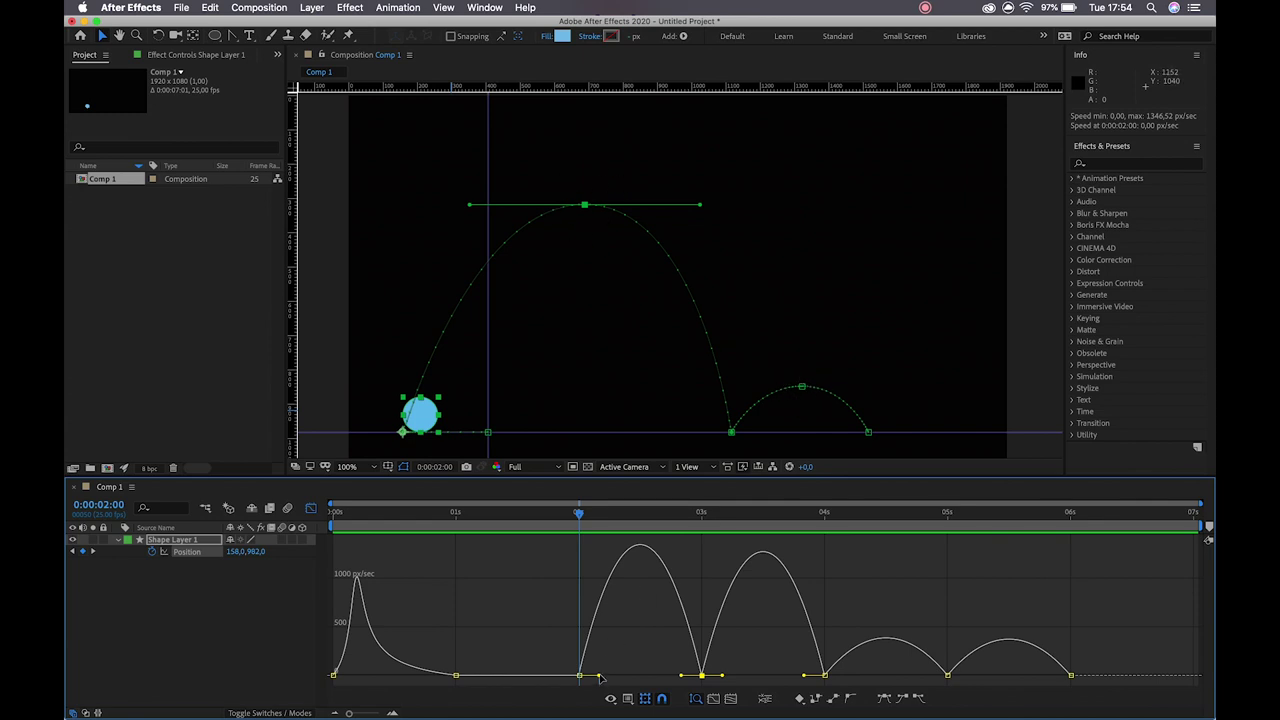
drag(599, 676, 580, 676)
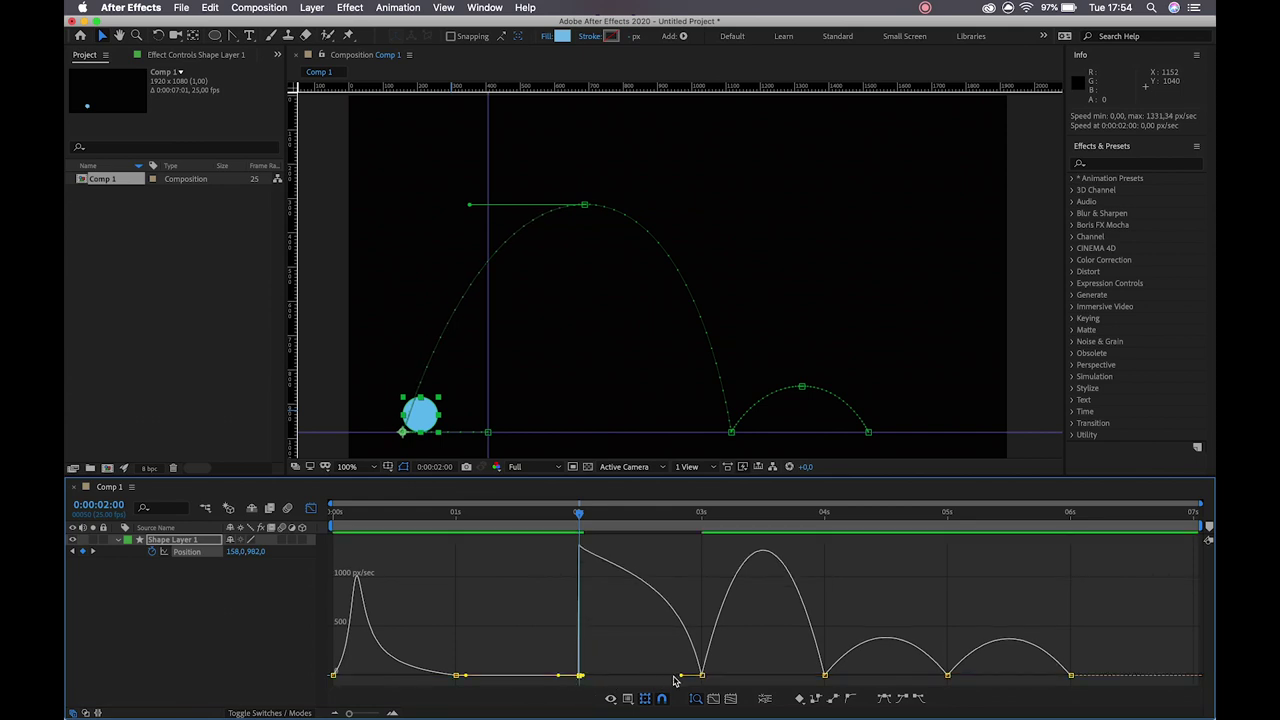
drag(680, 677, 612, 681)
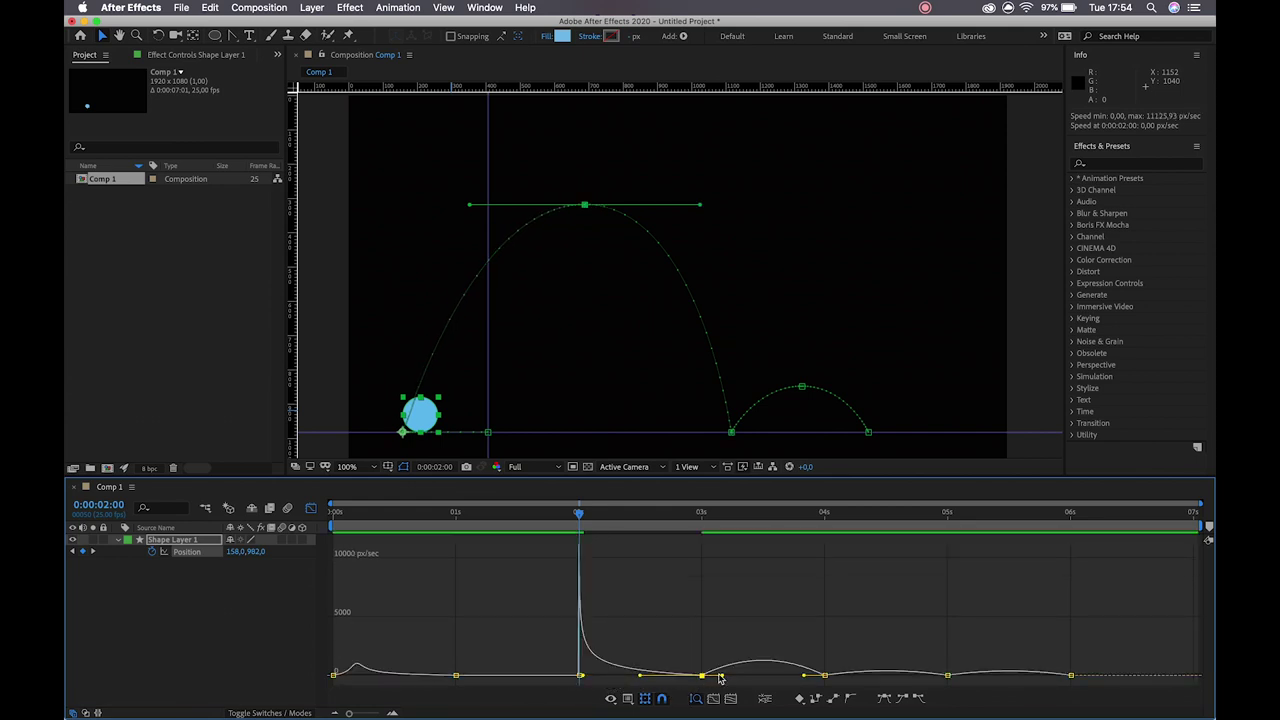
drag(722, 678, 823, 677)
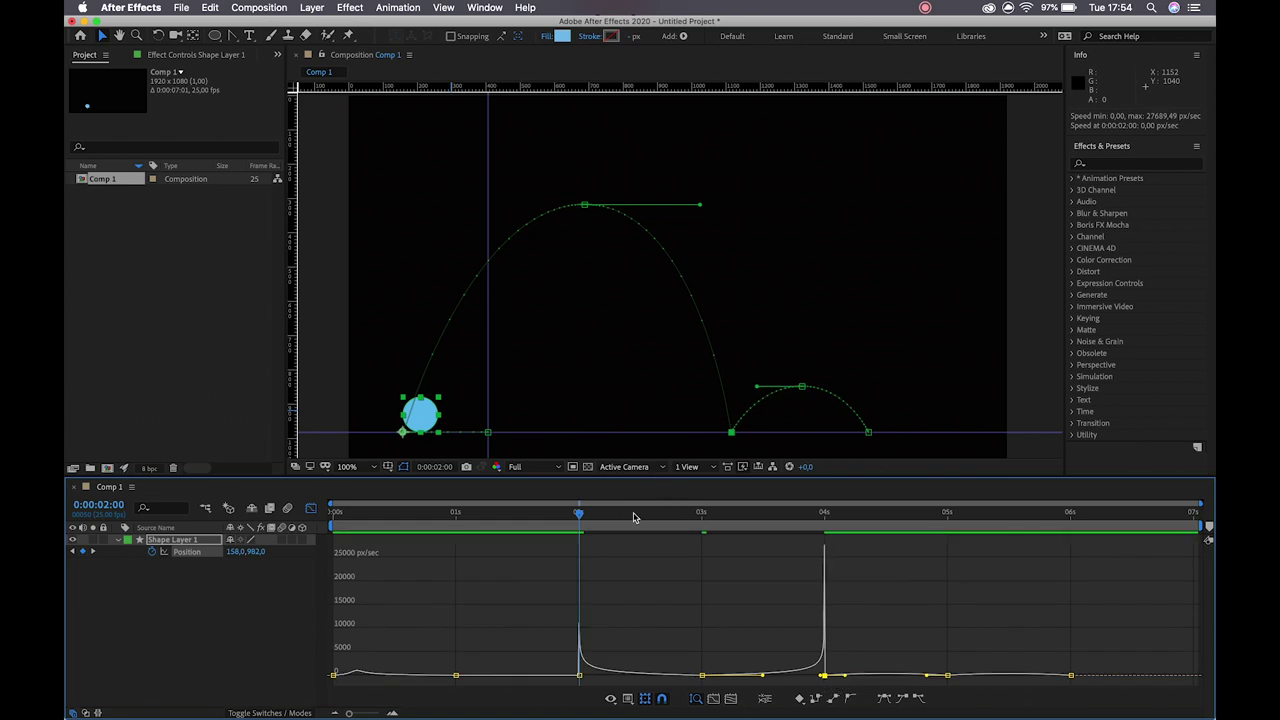
Step: Preview the big bounce from about 2 s
key(space)
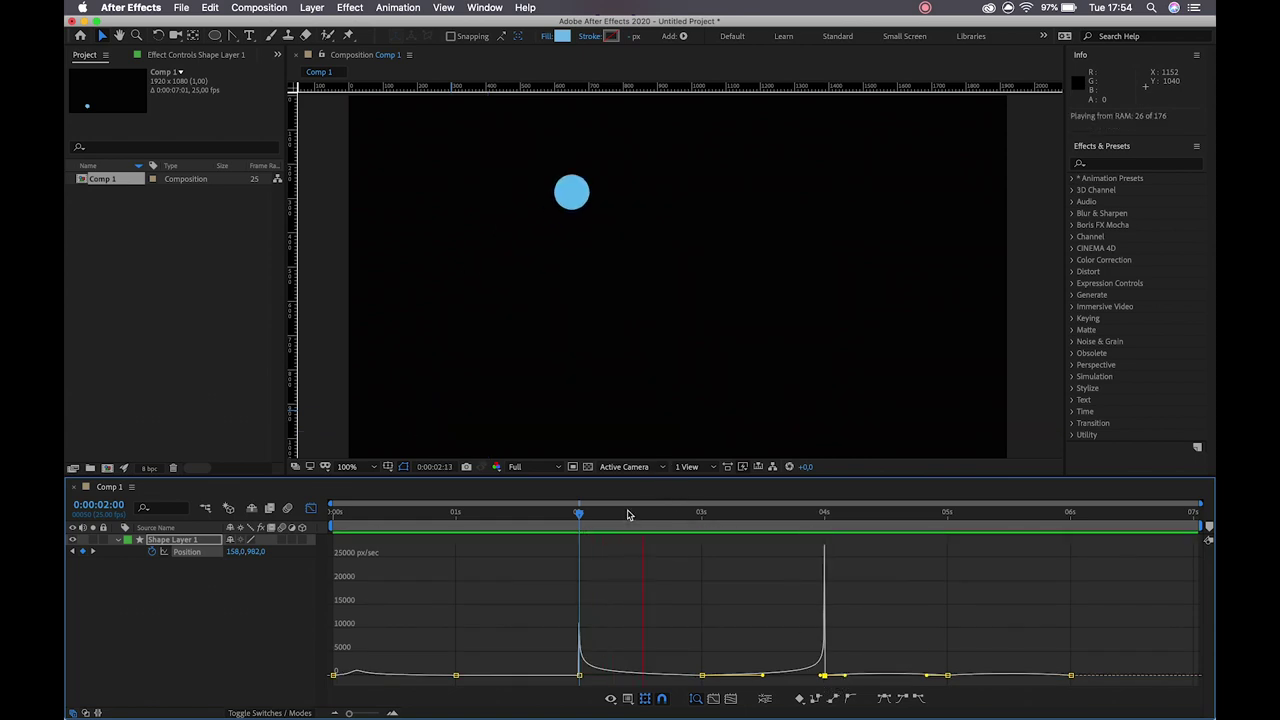
click(578, 512)
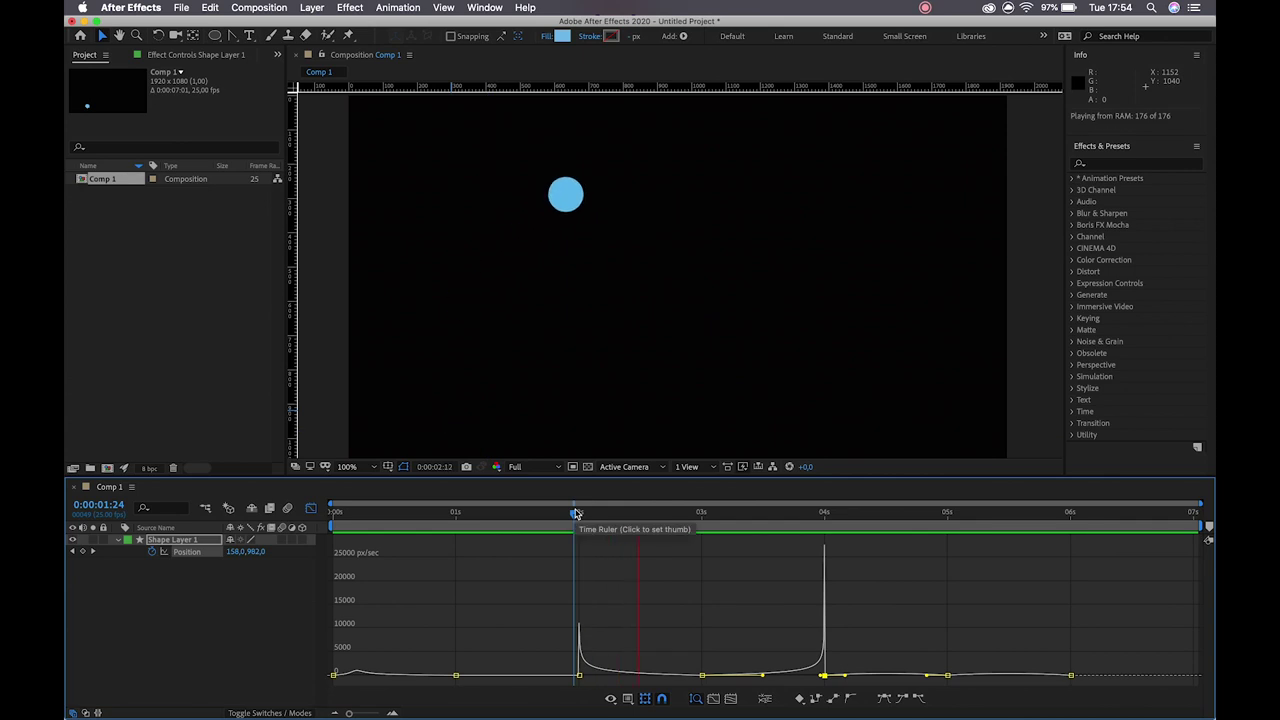
key(space)
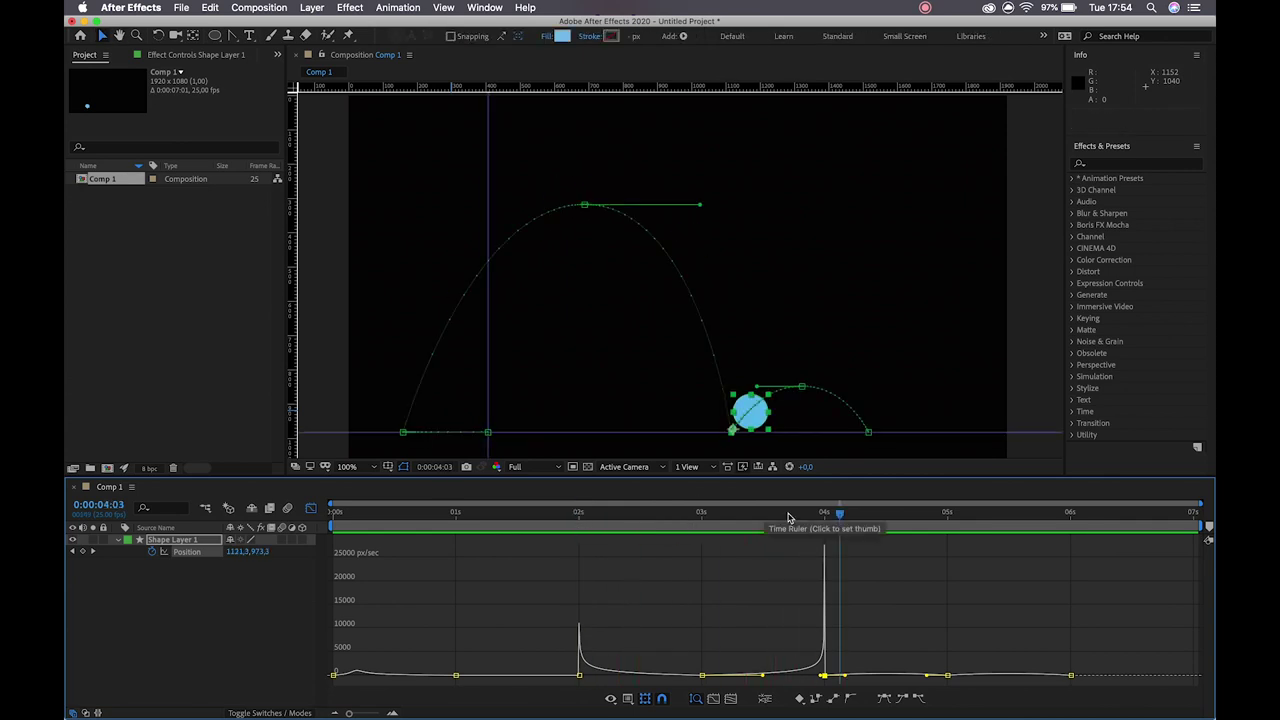
Step: Try to shorten the outgoing influence of the Position keyframe at 4 s and lengthen the incoming influence at 5 s
click(823, 515)
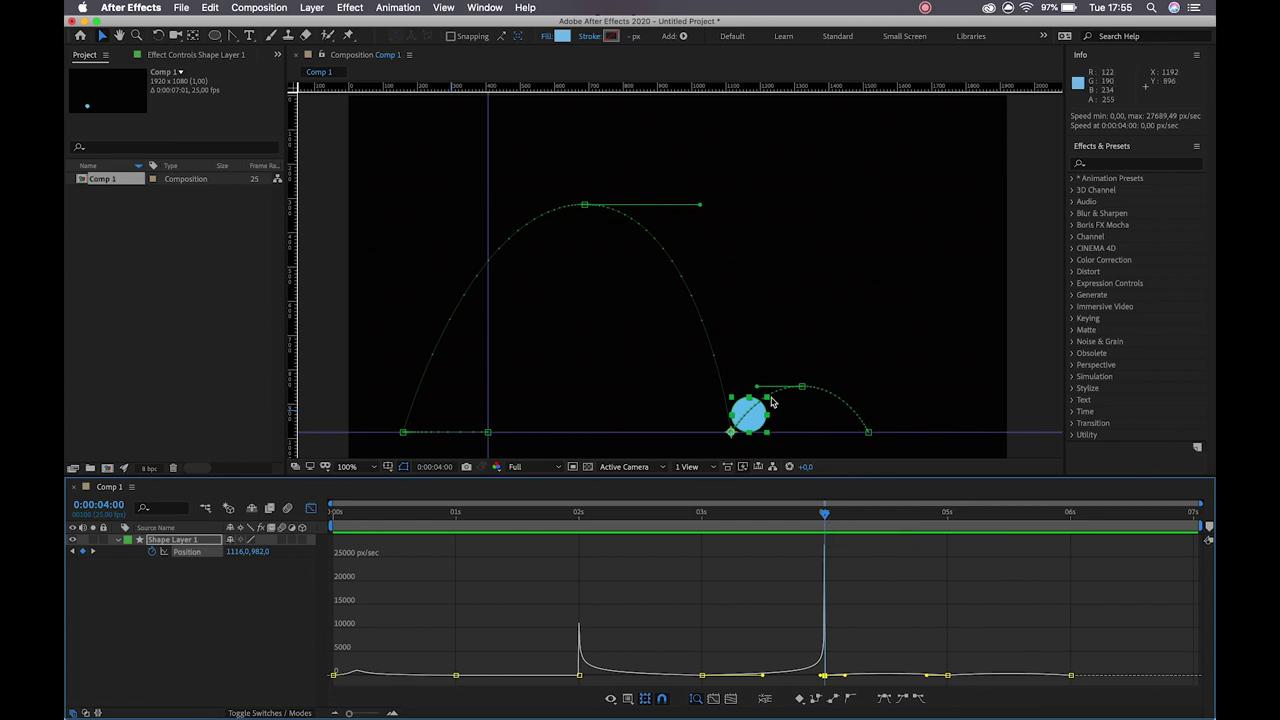
drag(846, 680, 821, 677)
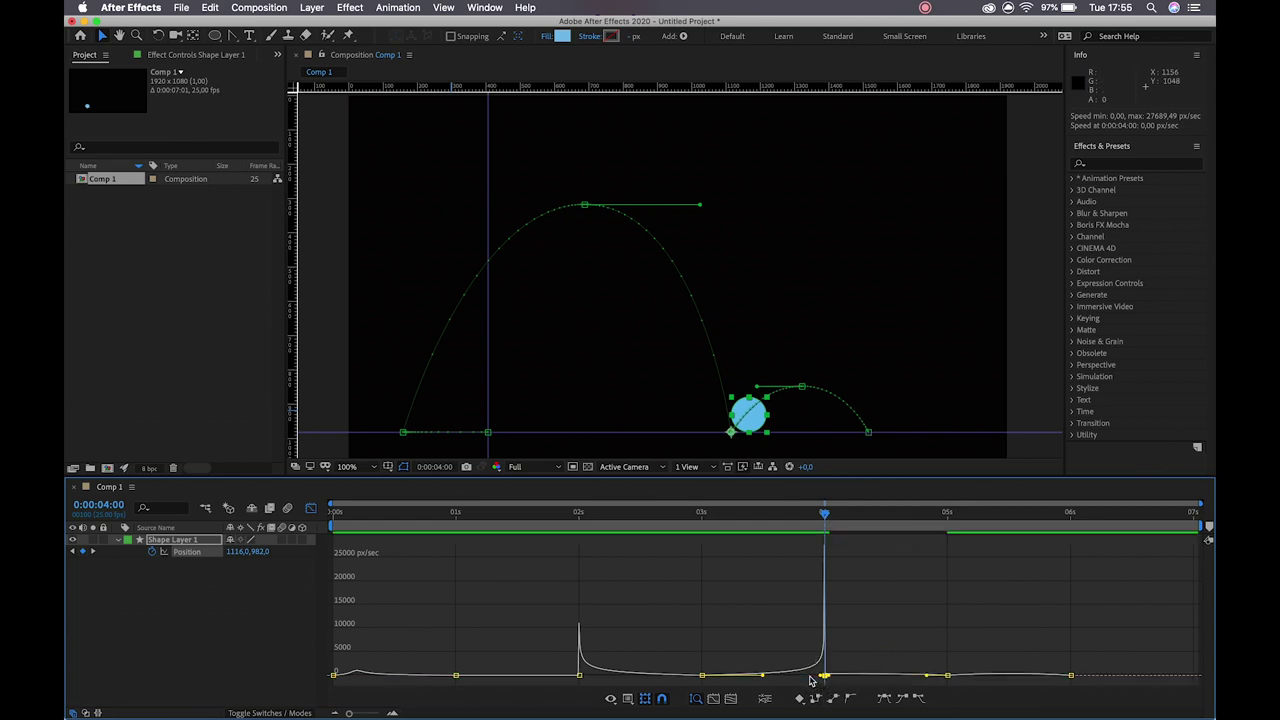
click(900, 678)
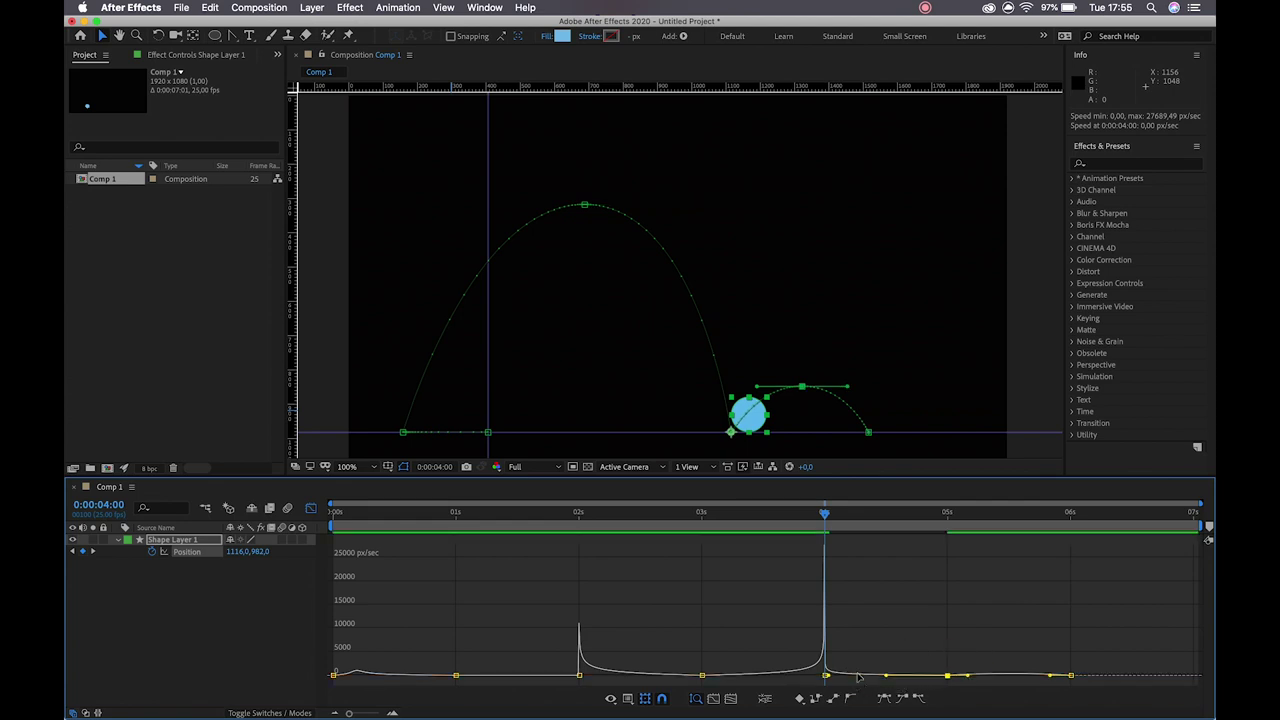
click(948, 517)
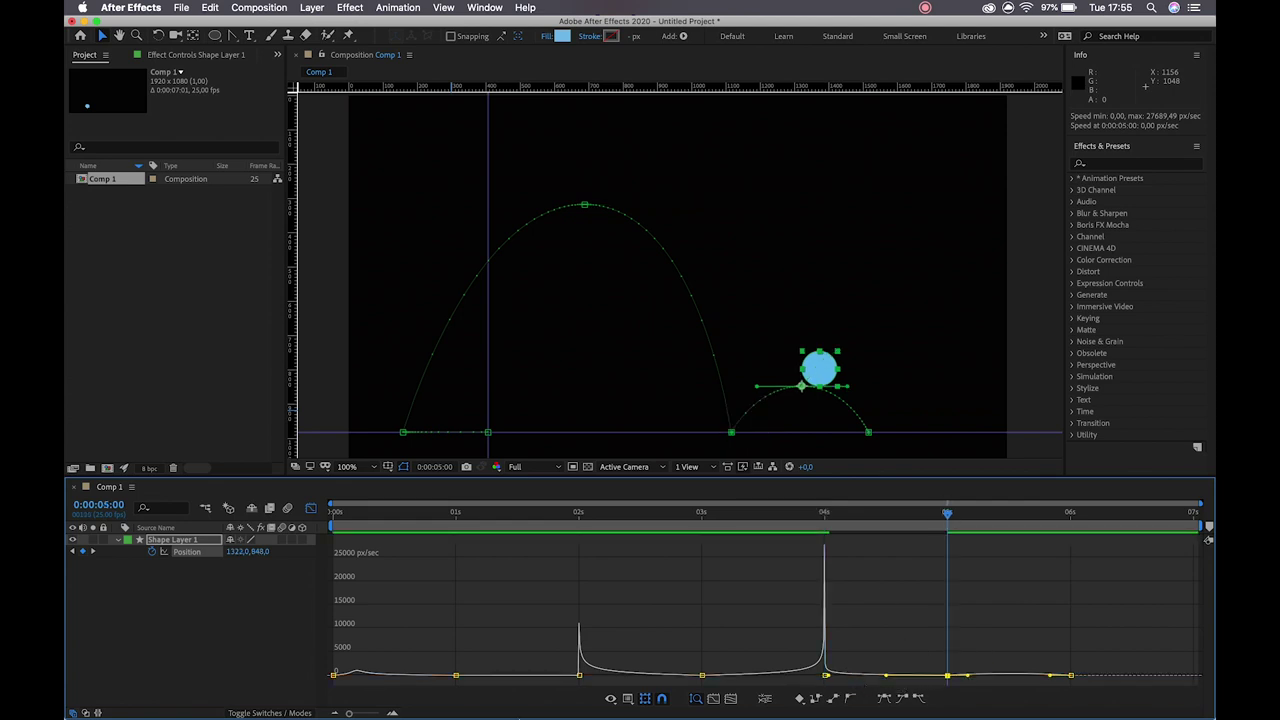
Step: Extend the incoming influence of the Position keyframe at 5 s and reduce the outgoing influence at 4 s to 0.01%
click(392, 712)
click(392, 712)
key(j)
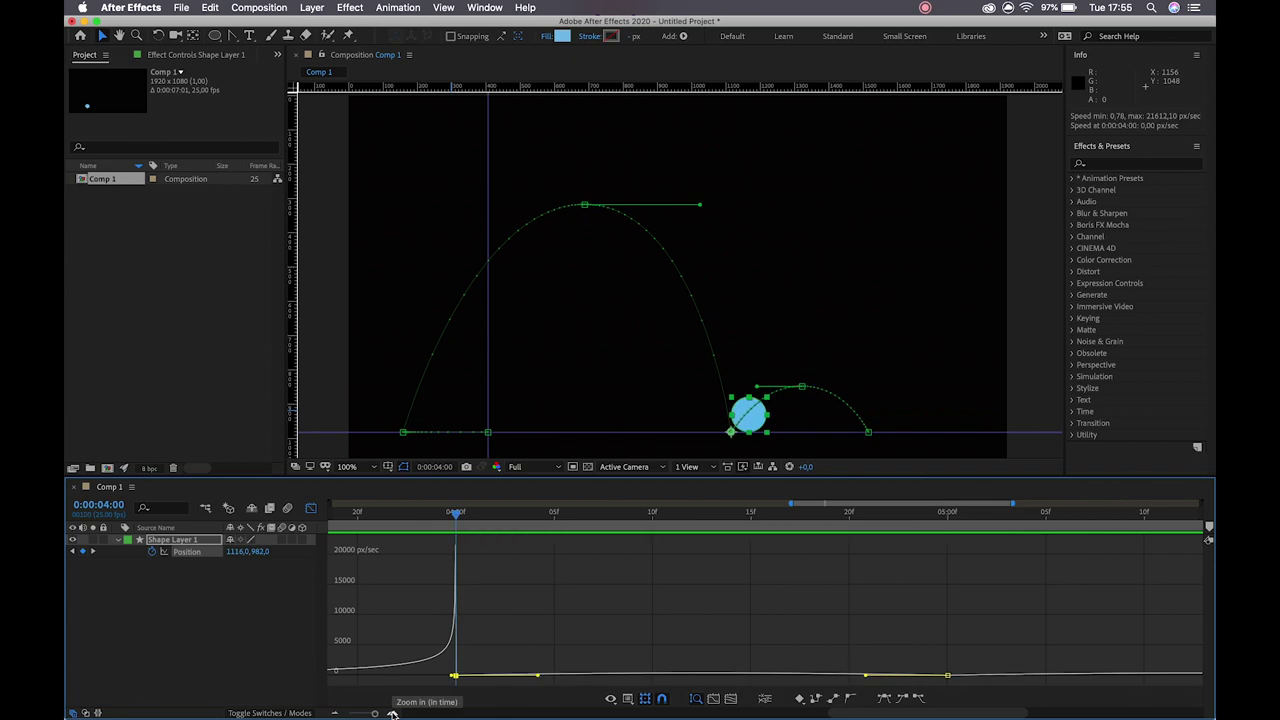
drag(556, 511, 971, 586)
scroll(971, 590, right, 5)
scroll(970, 590, left, 2)
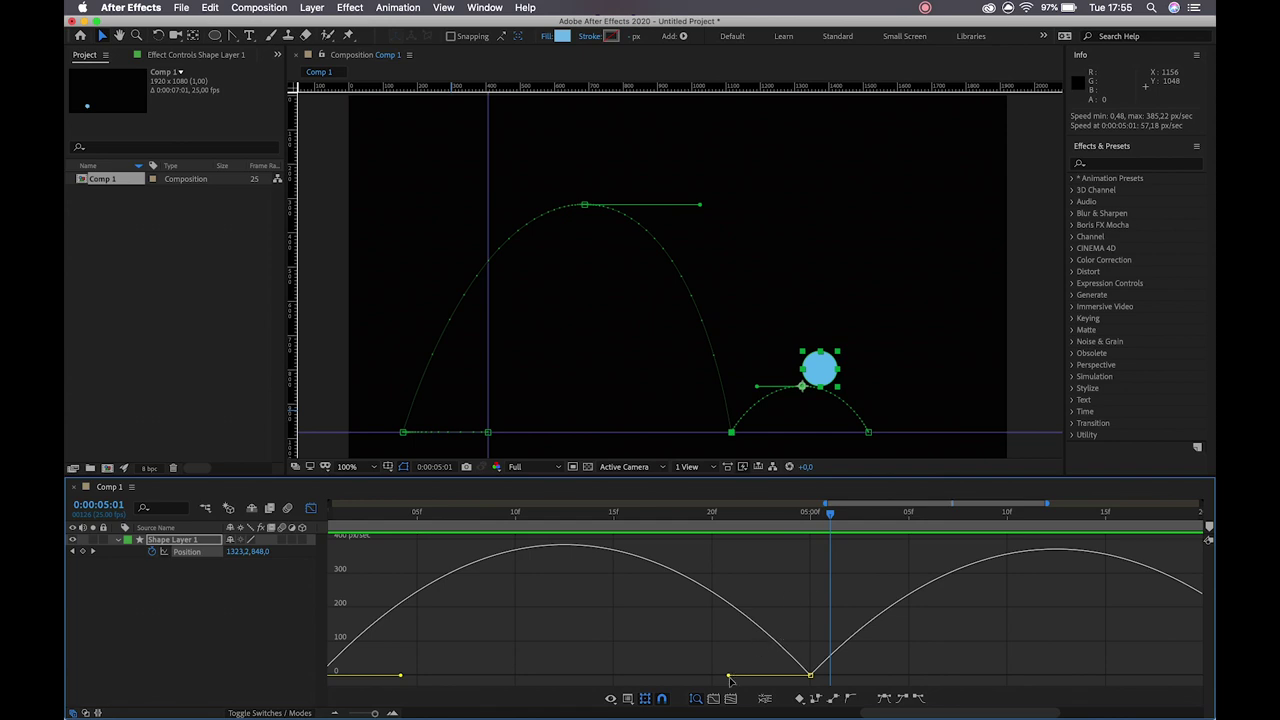
drag(729, 678, 565, 677)
drag(401, 679, 266, 686)
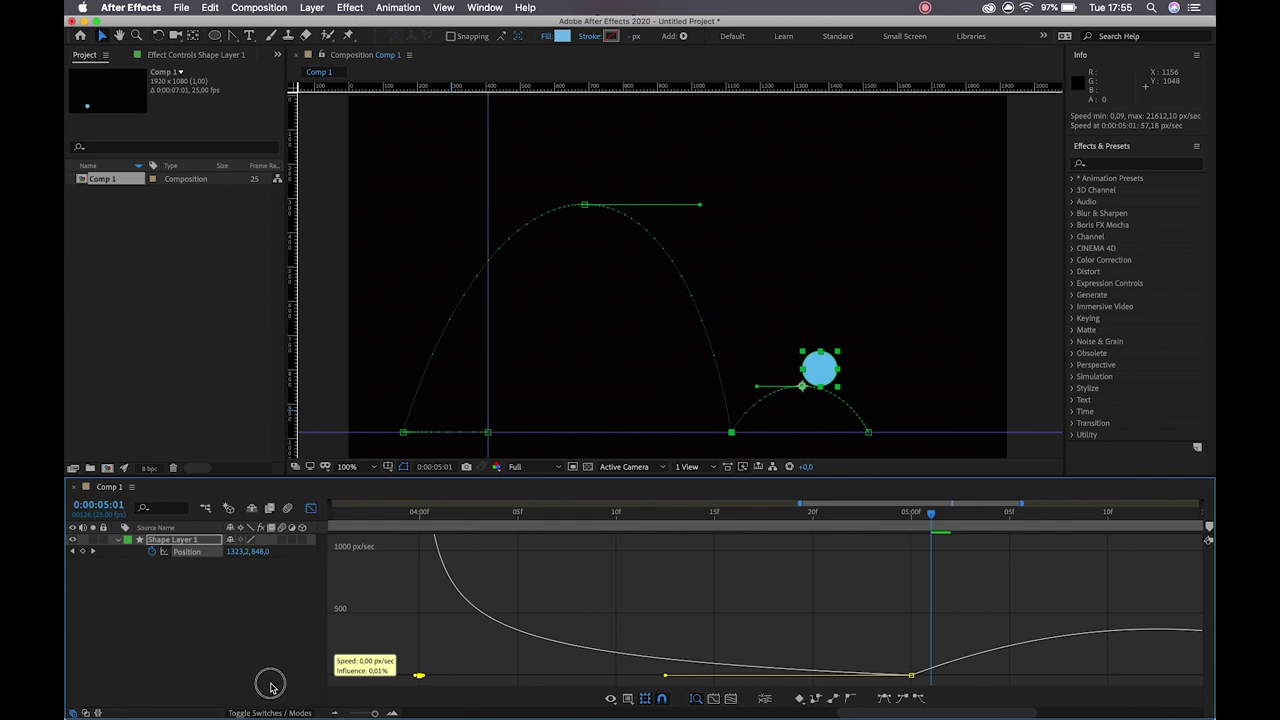
Step: Lengthen the outgoing influence of the Position keyframe at 5 s and fine-tune the incoming influence at 6 s, making the speed peak late
scroll(925, 588, right, 10)
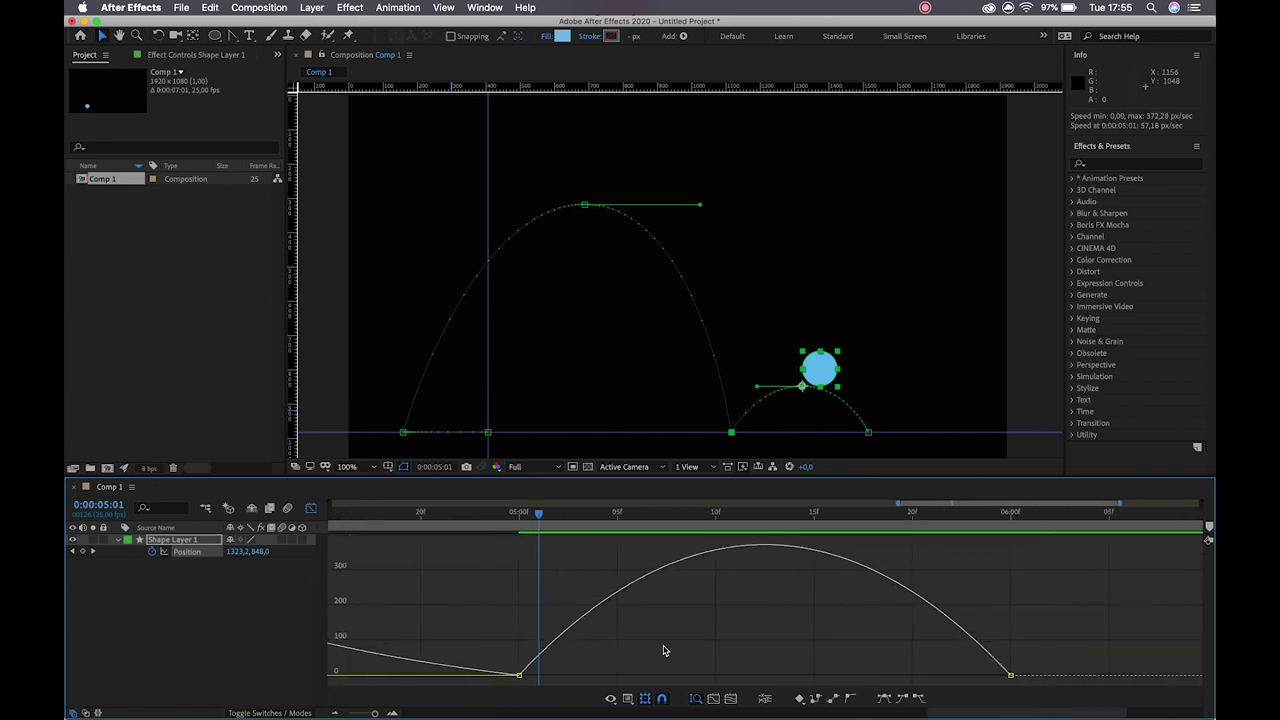
click(520, 675)
drag(602, 678, 934, 677)
scroll(935, 678, left, 9)
scroll(934, 677, left, 2)
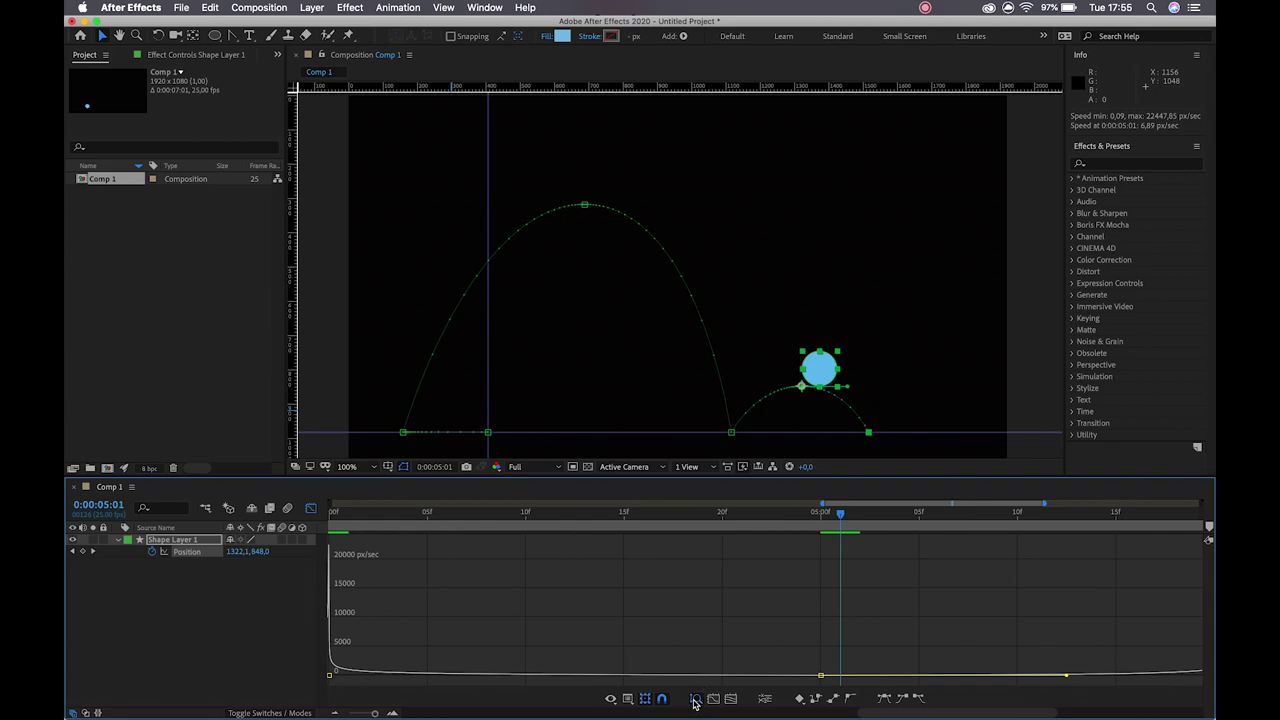
scroll(952, 594, right, 10)
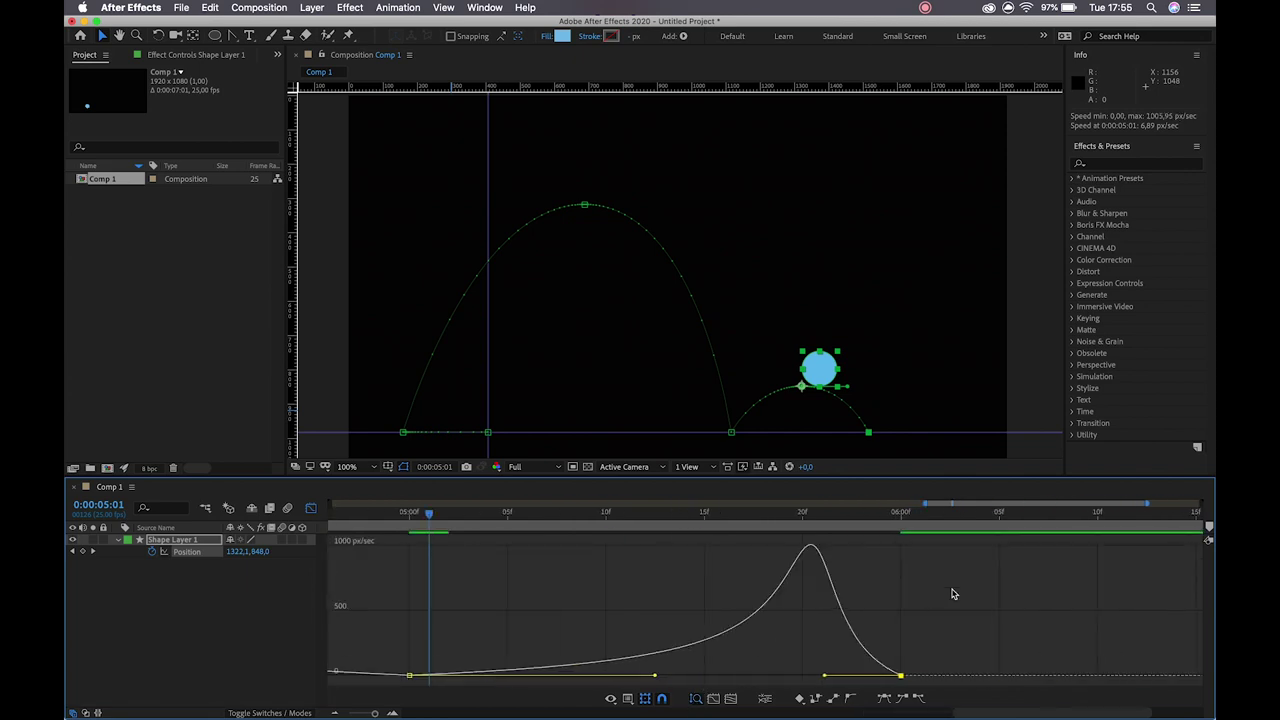
drag(770, 678, 763, 679)
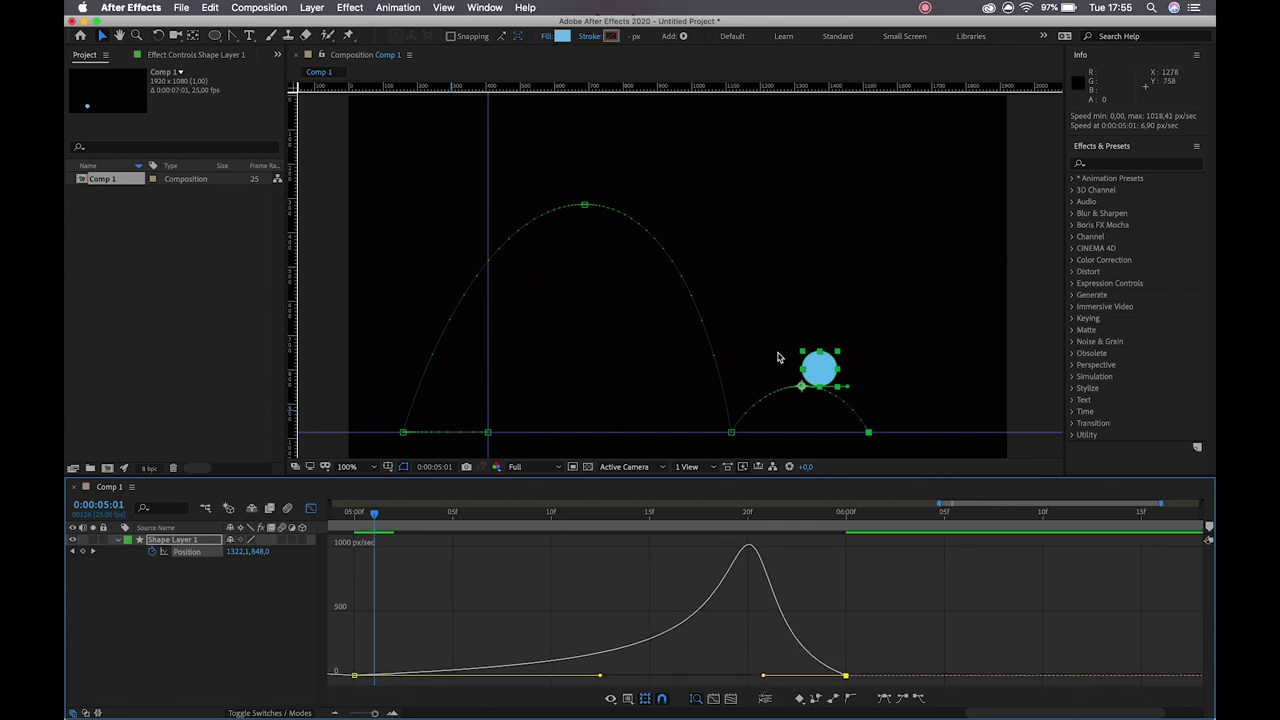
drag(600, 678, 567, 677)
Step: Preview the whole bounce animation to check the new speed curve
key(space)
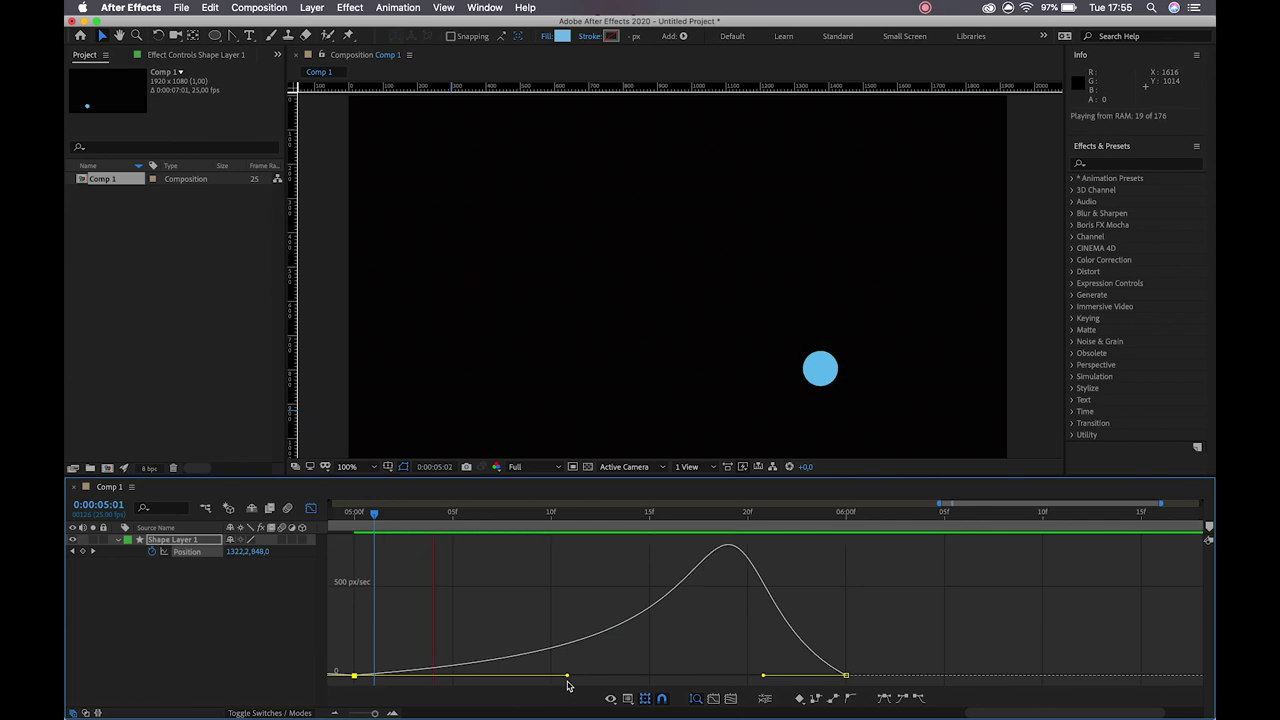
key(space)
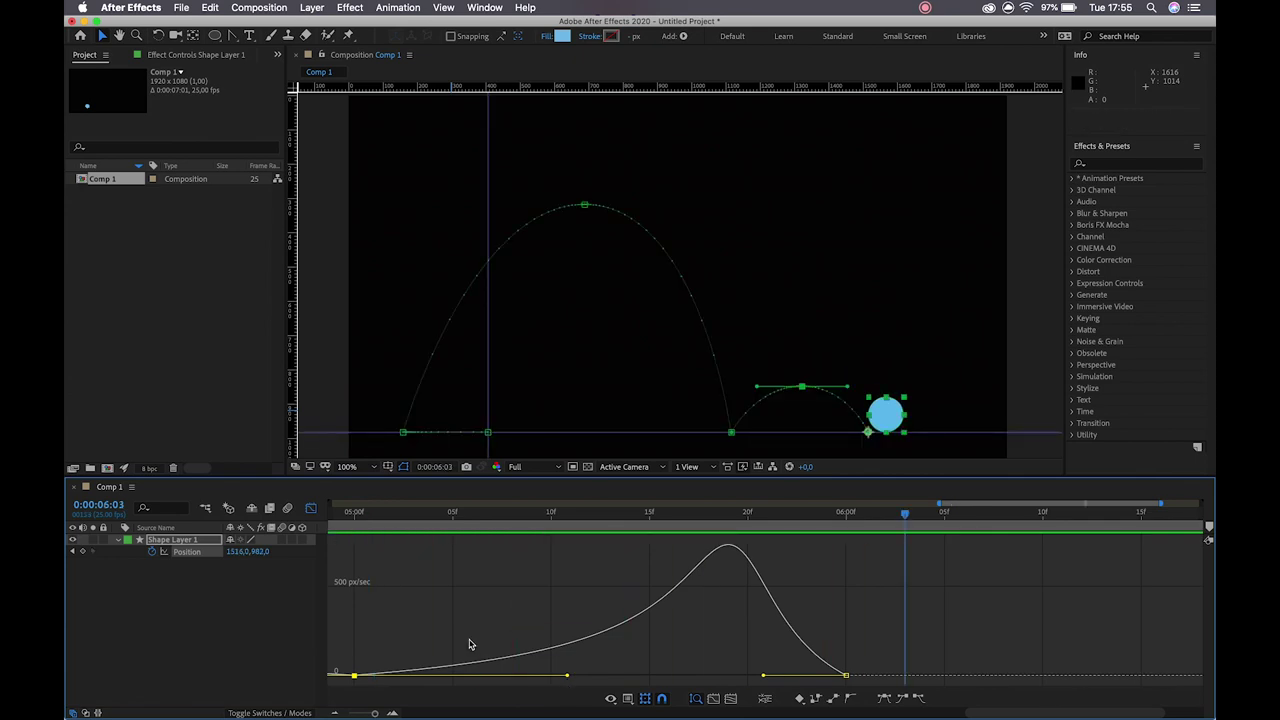
key(space)
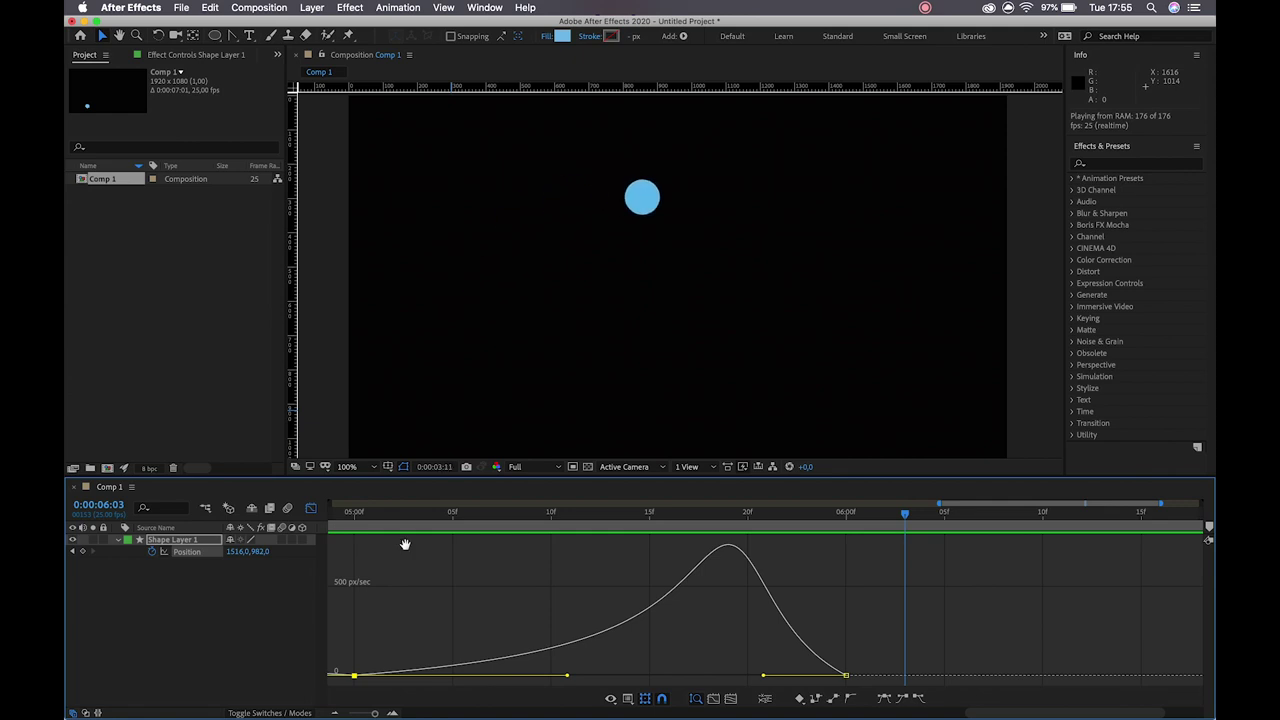
key(space)
Step: Raise the incoming and outgoing speed of the Position keyframe at 3 s to about 392 px/sec so the circle keeps moving at its peak
scroll(430, 600, left, 3)
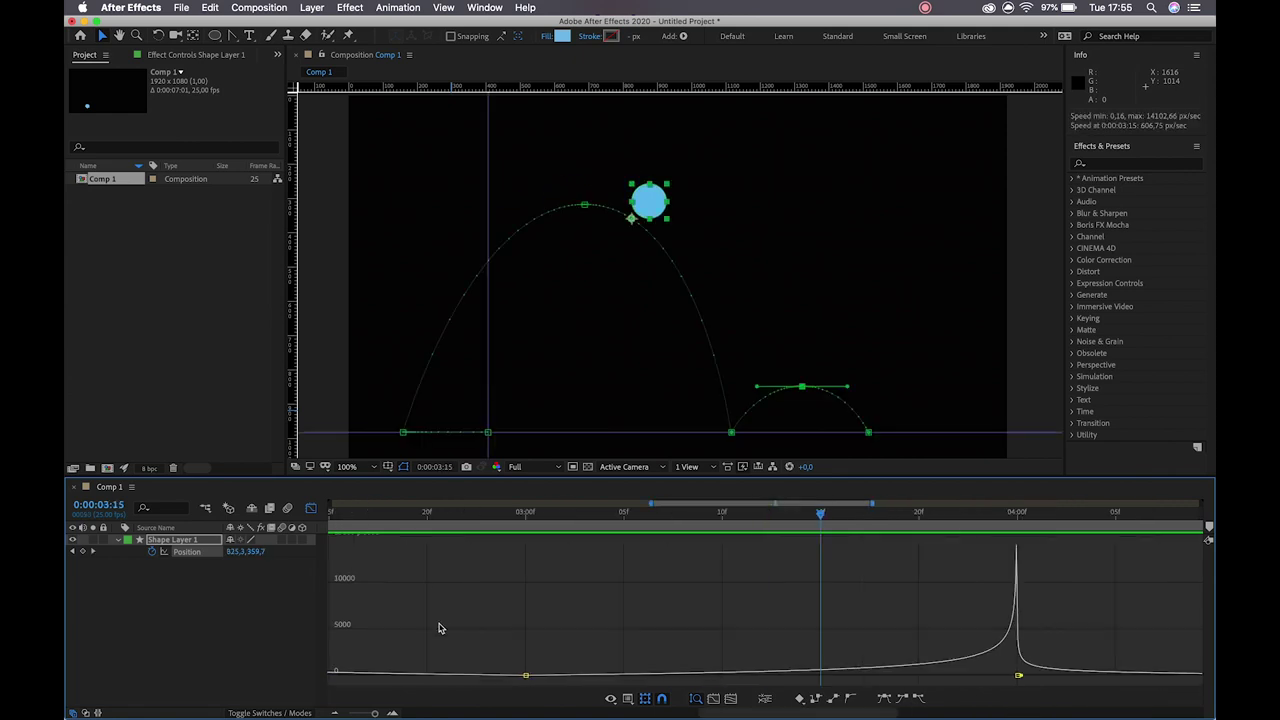
click(609, 517)
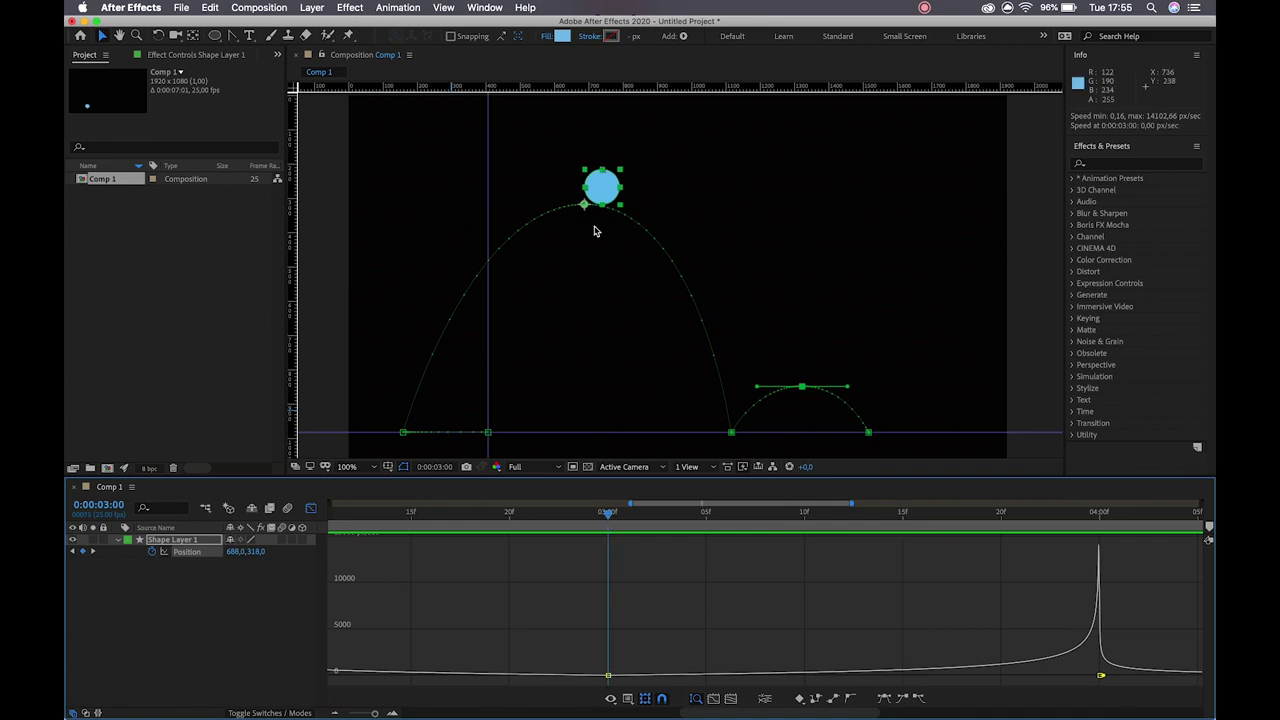
super+click(605, 673)
click(392, 713)
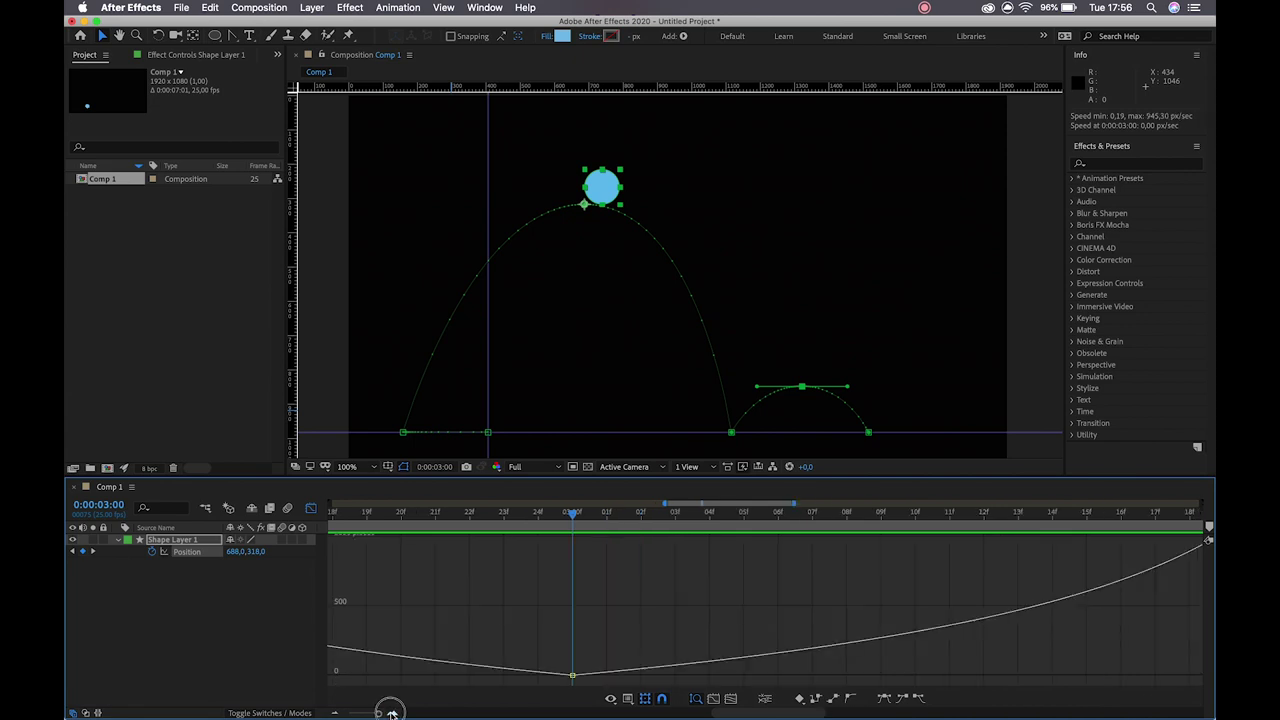
drag(572, 675, 578, 626)
drag(572, 675, 576, 620)
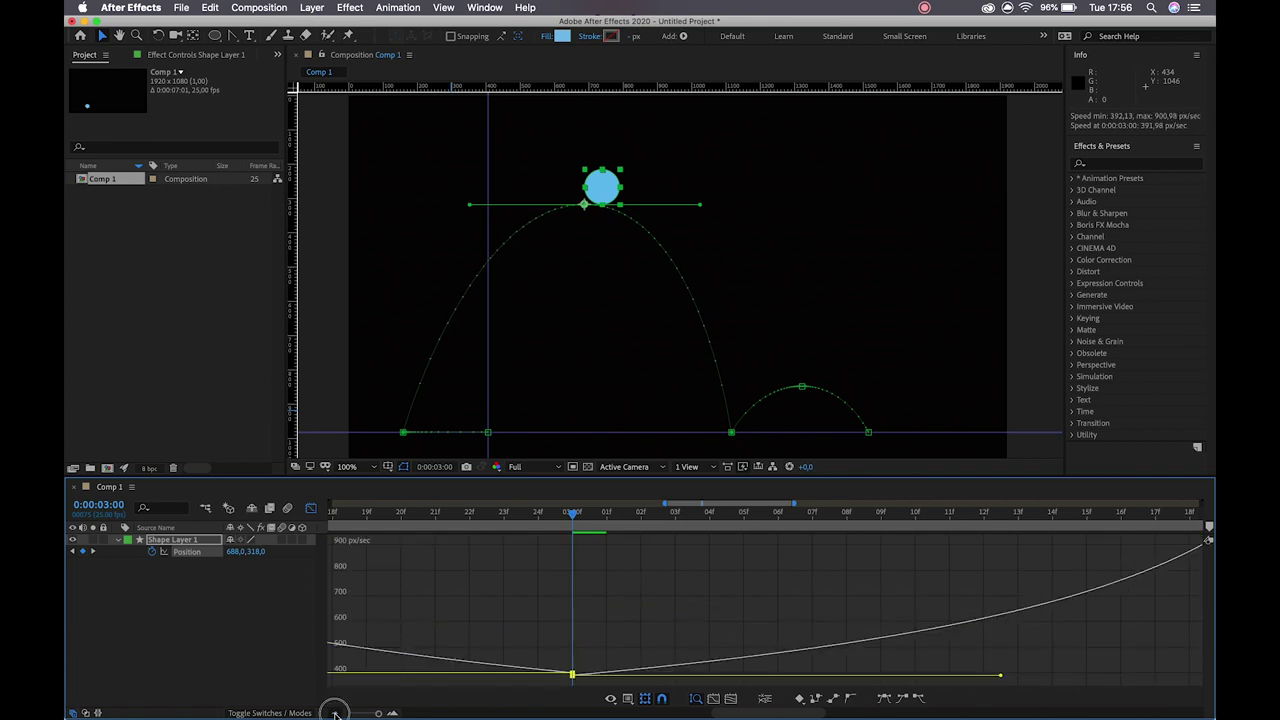
Step: Adjust the speed of the Position keyframe at 3 s so its incoming and outgoing sides meet at about 405 px/sec
click(334, 712)
mouse_move(641, 665)
mouse_move(641, 665)
mouse_down()
mouse_move(642, 580)
mouse_move(641, 652)
mouse_up()
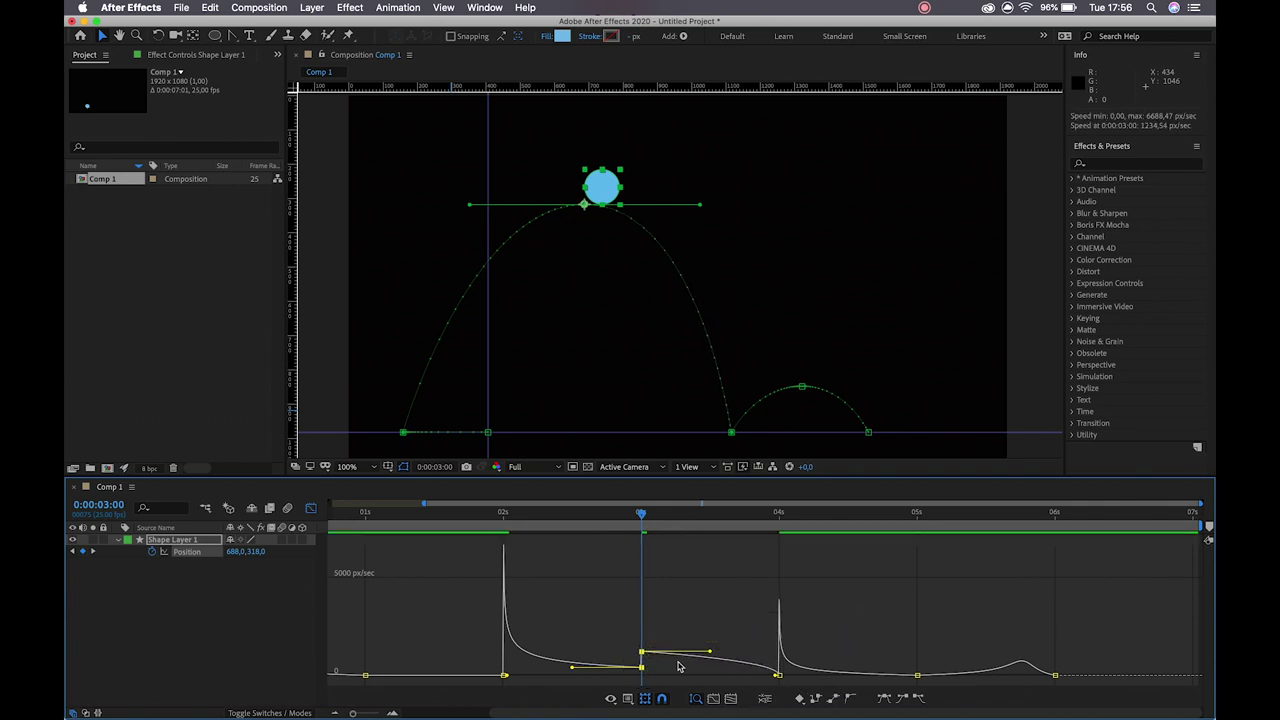
drag(641, 652, 575, 670)
click(391, 713)
click(573, 675)
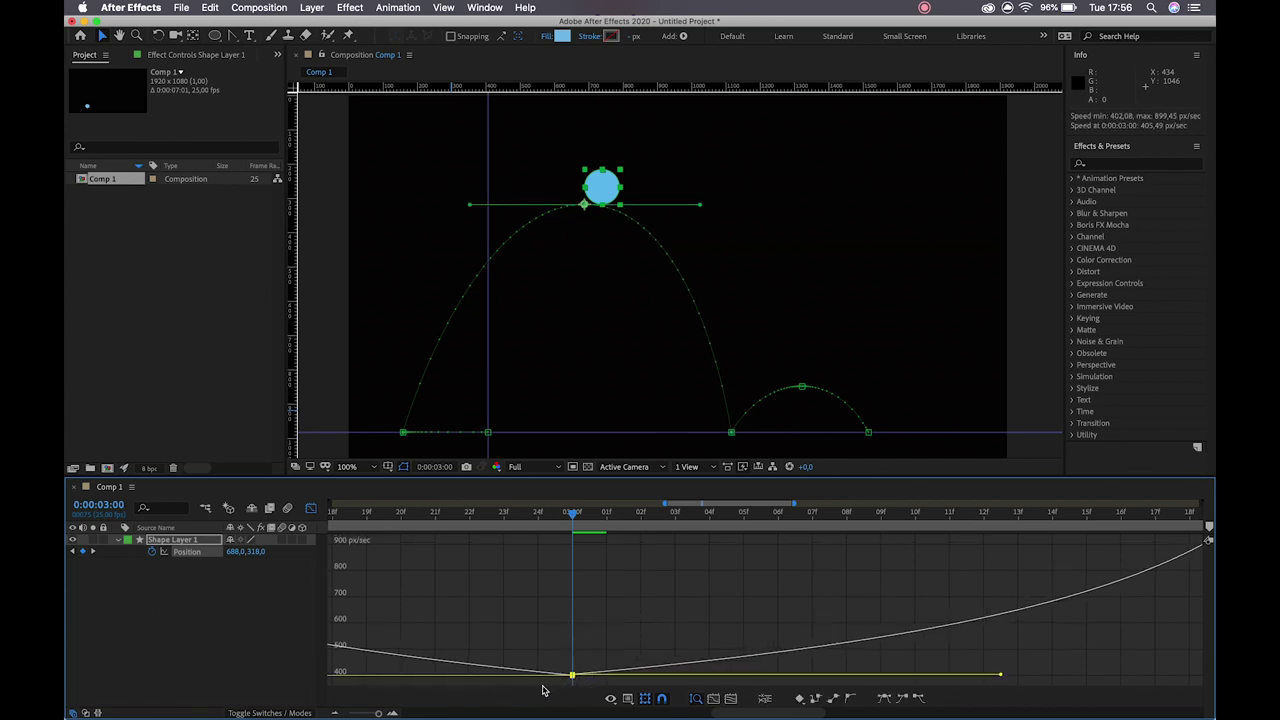
drag(375, 708, 335, 713)
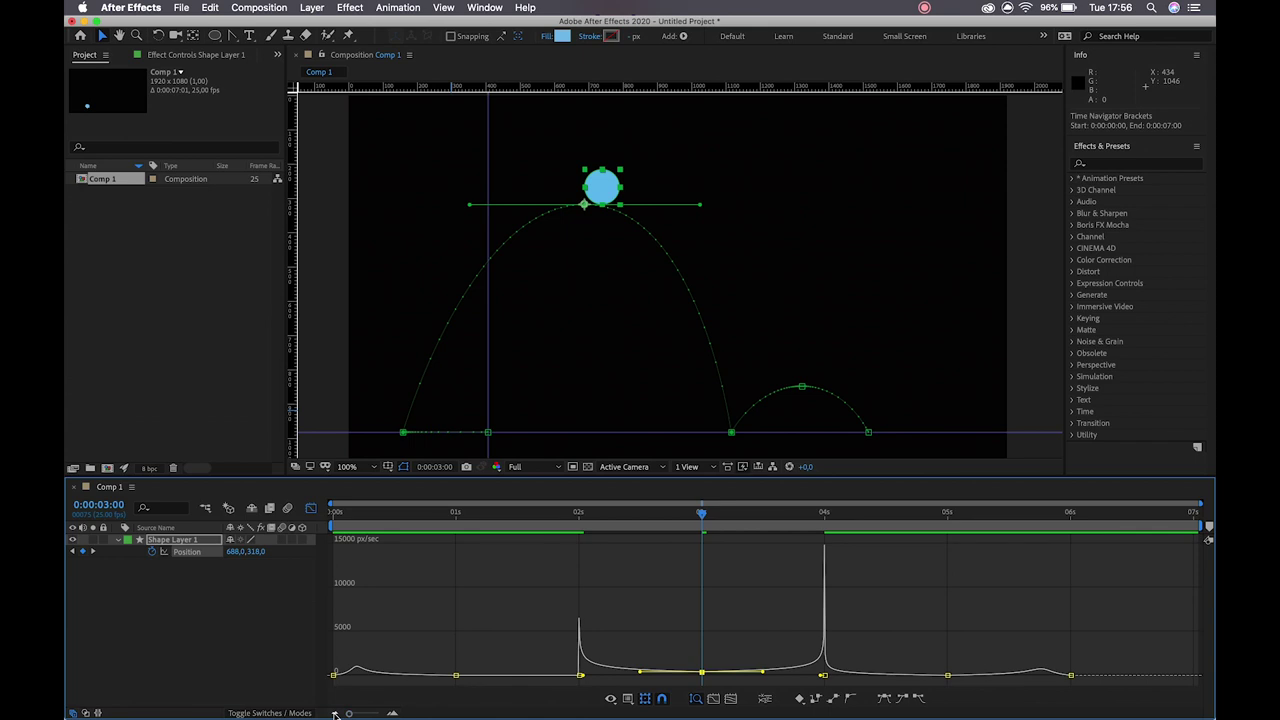
Step: Raise the speed of the Position keyframe at 5 s, the small bounce's peak, to about 48 px/sec
click(946, 515)
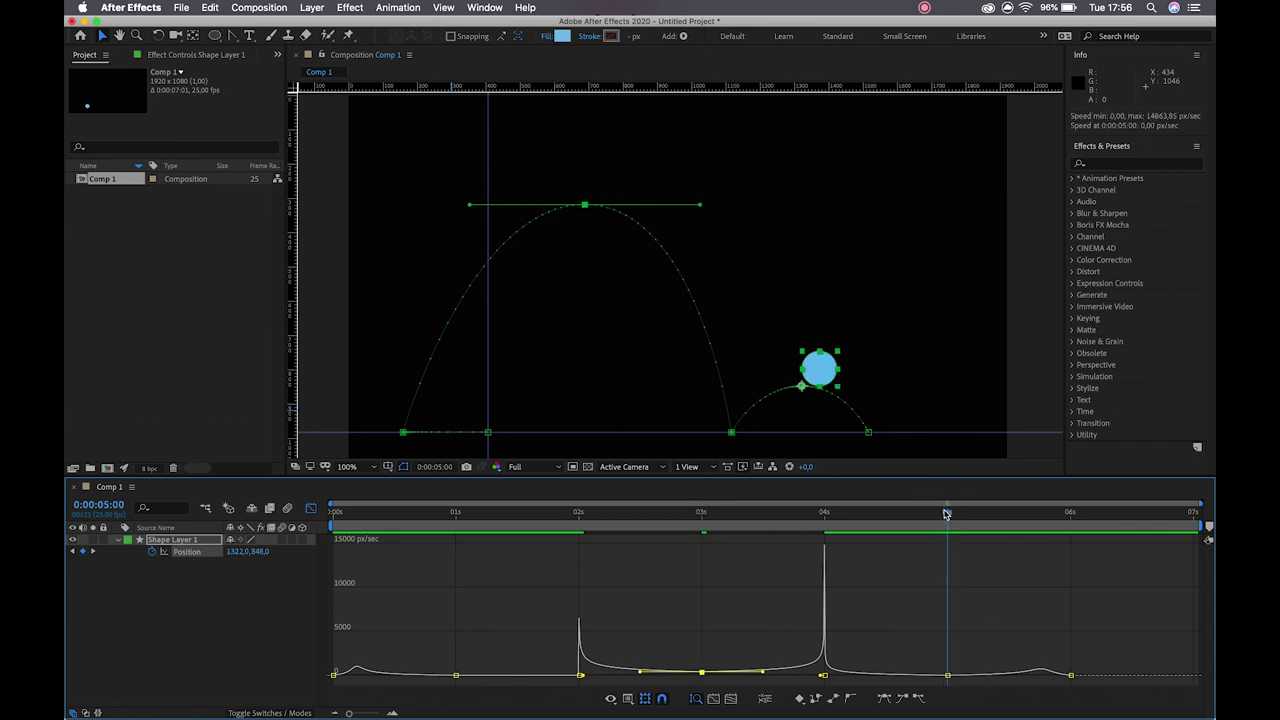
click(394, 713)
click(396, 713)
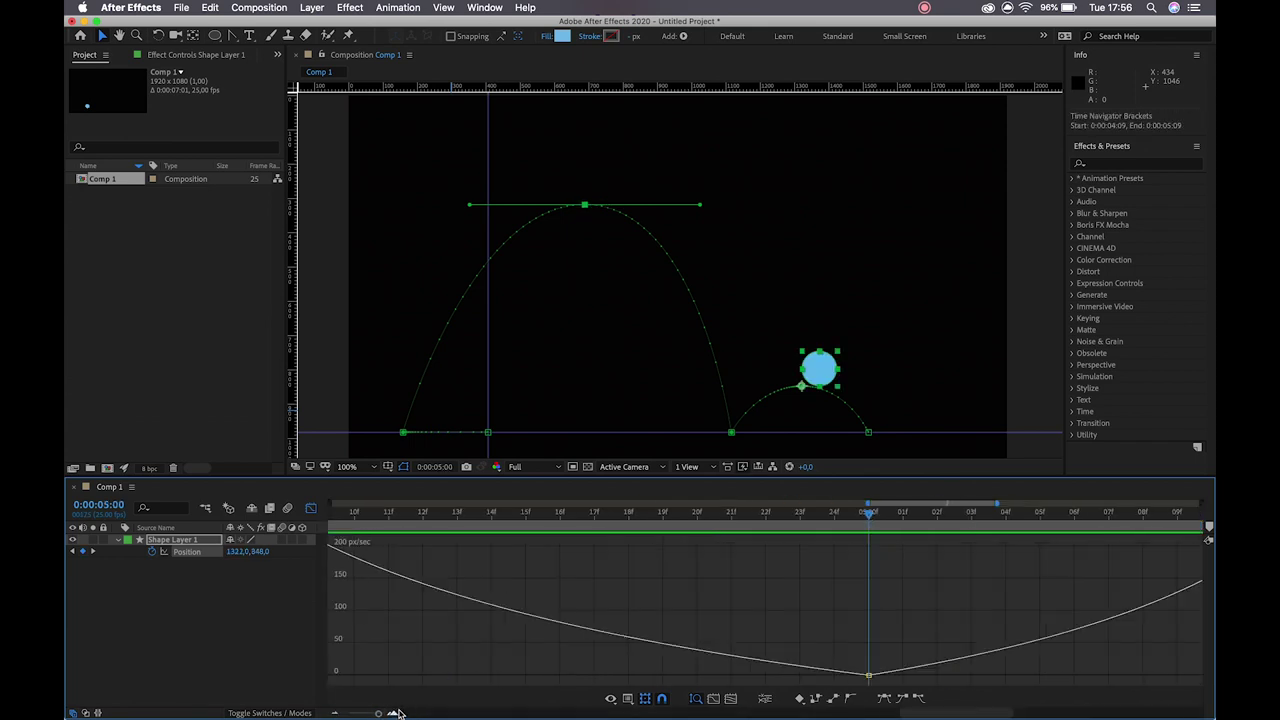
drag(868, 675, 866, 648)
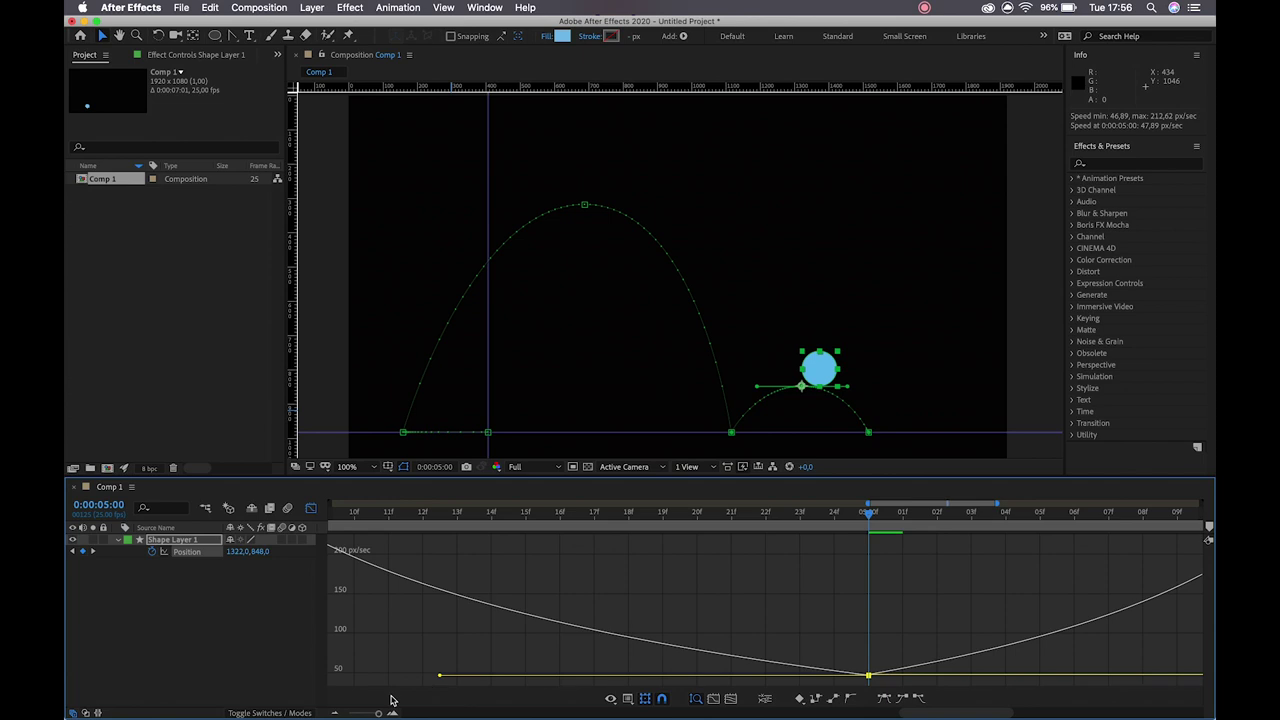
Step: Preview the full 7-second animation from the start to check the small bounce's new speed
drag(378, 713, 296, 714)
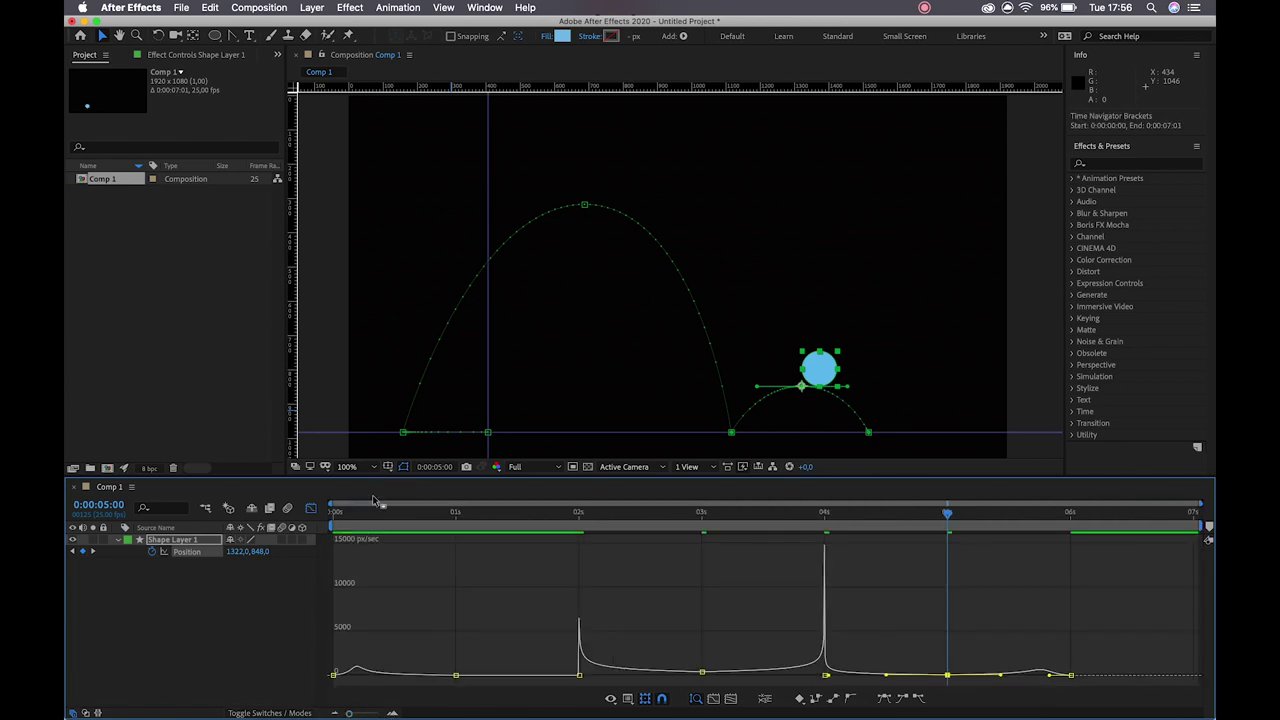
key(Home)
key(space)
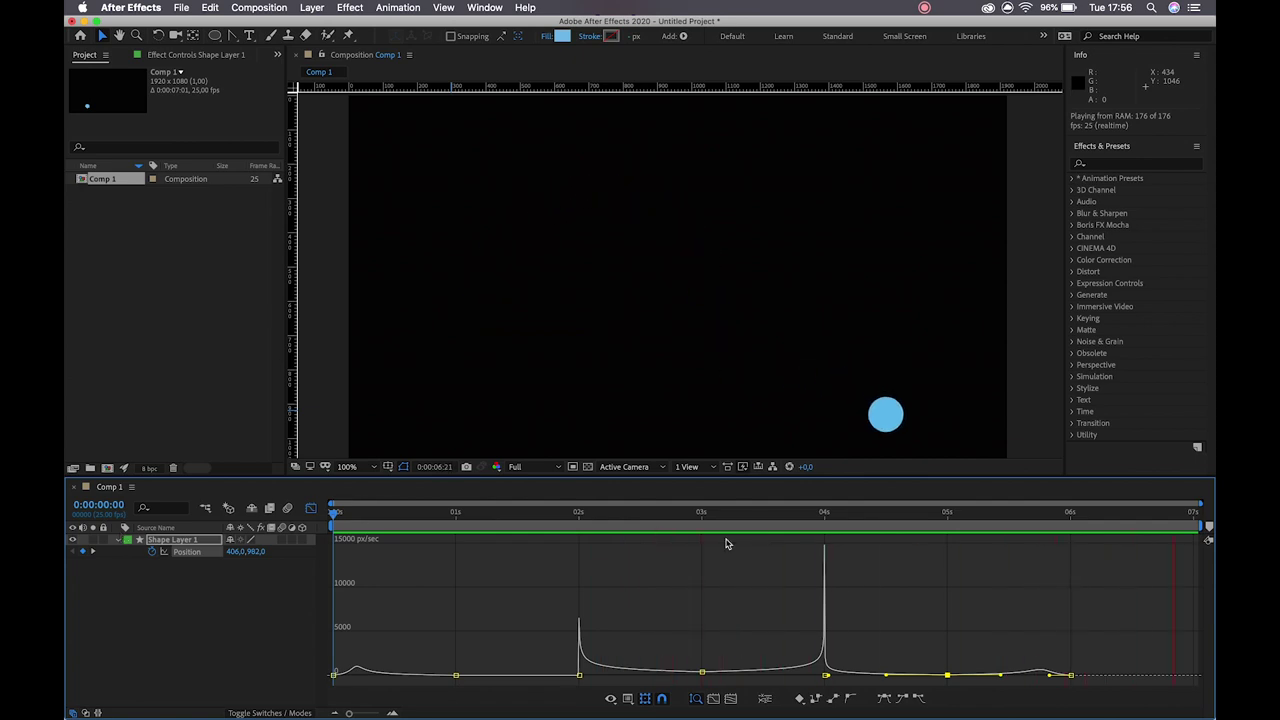
drag(823, 513, 1071, 603)
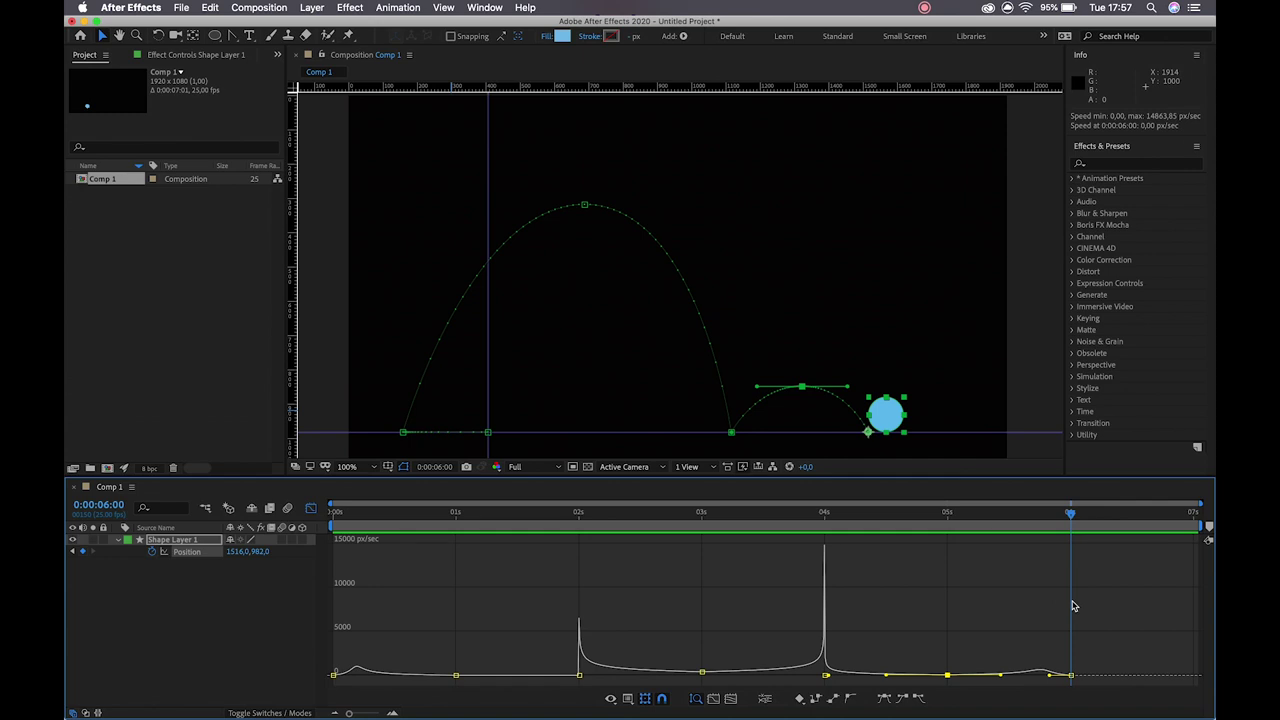
Step: Leave the Graph Editor for the keyframe view and replay the first bounces from 0 s
click(311, 510)
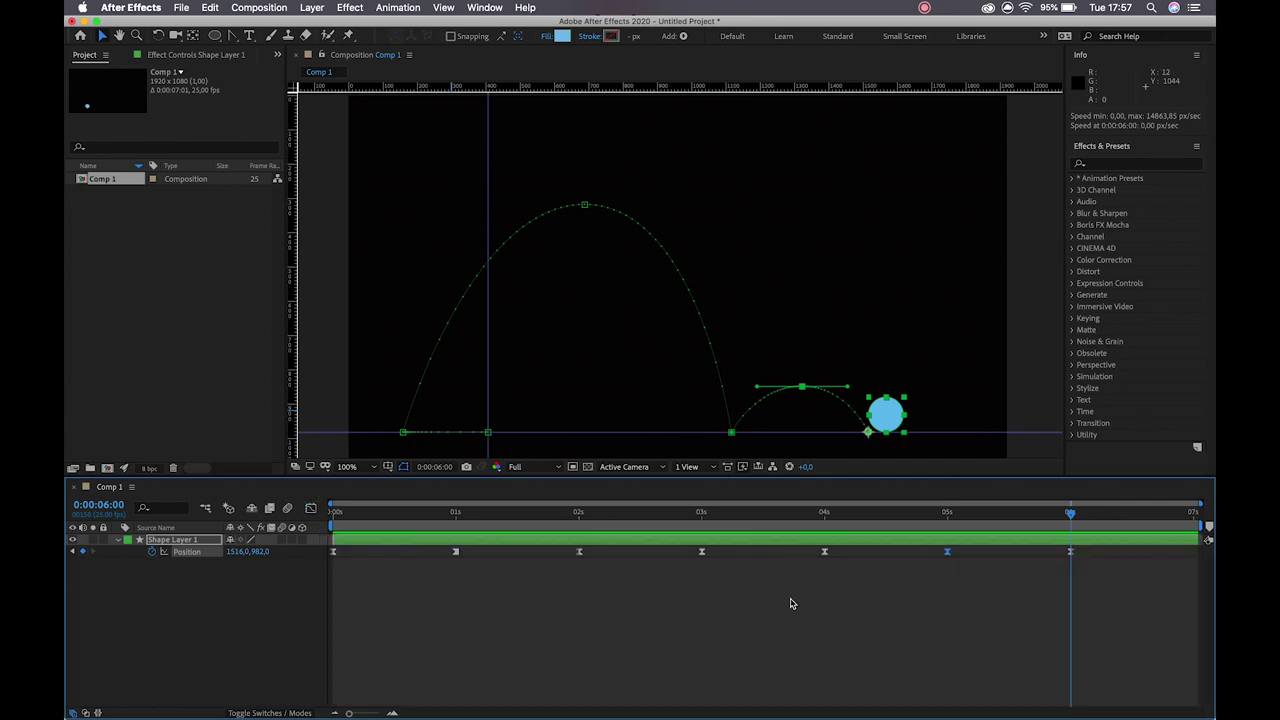
drag(421, 512, 247, 500)
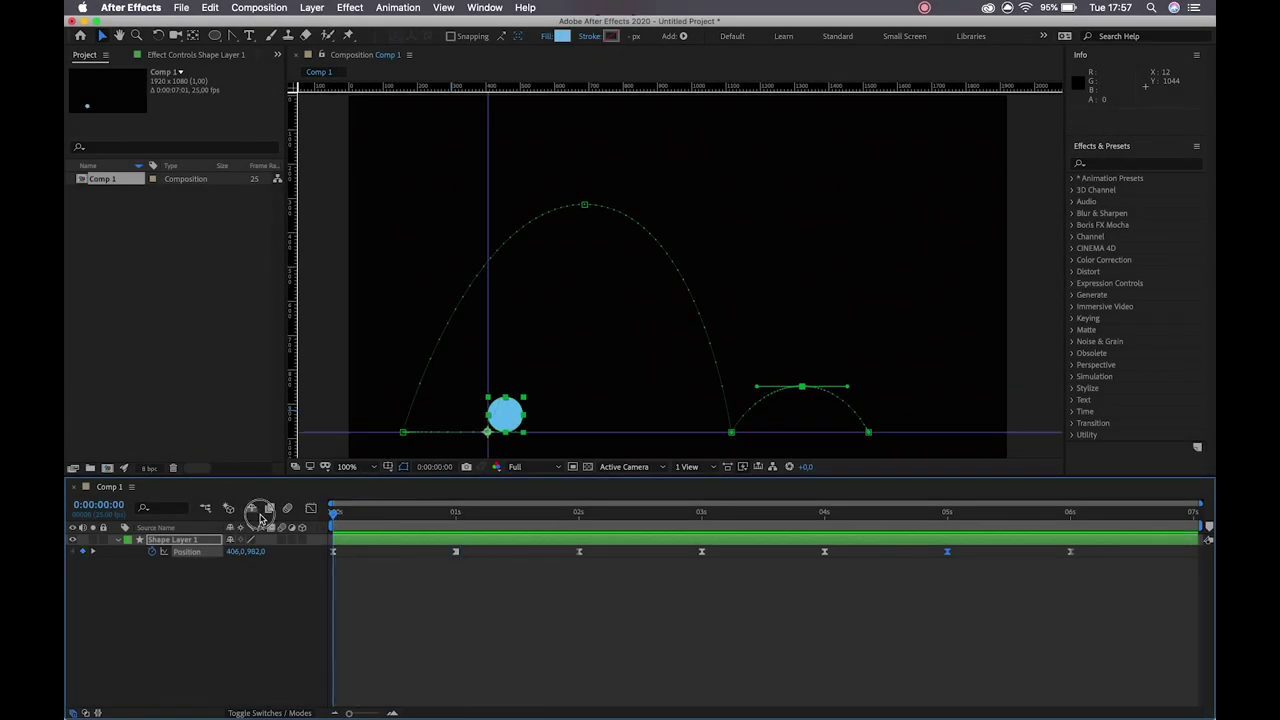
key(space)
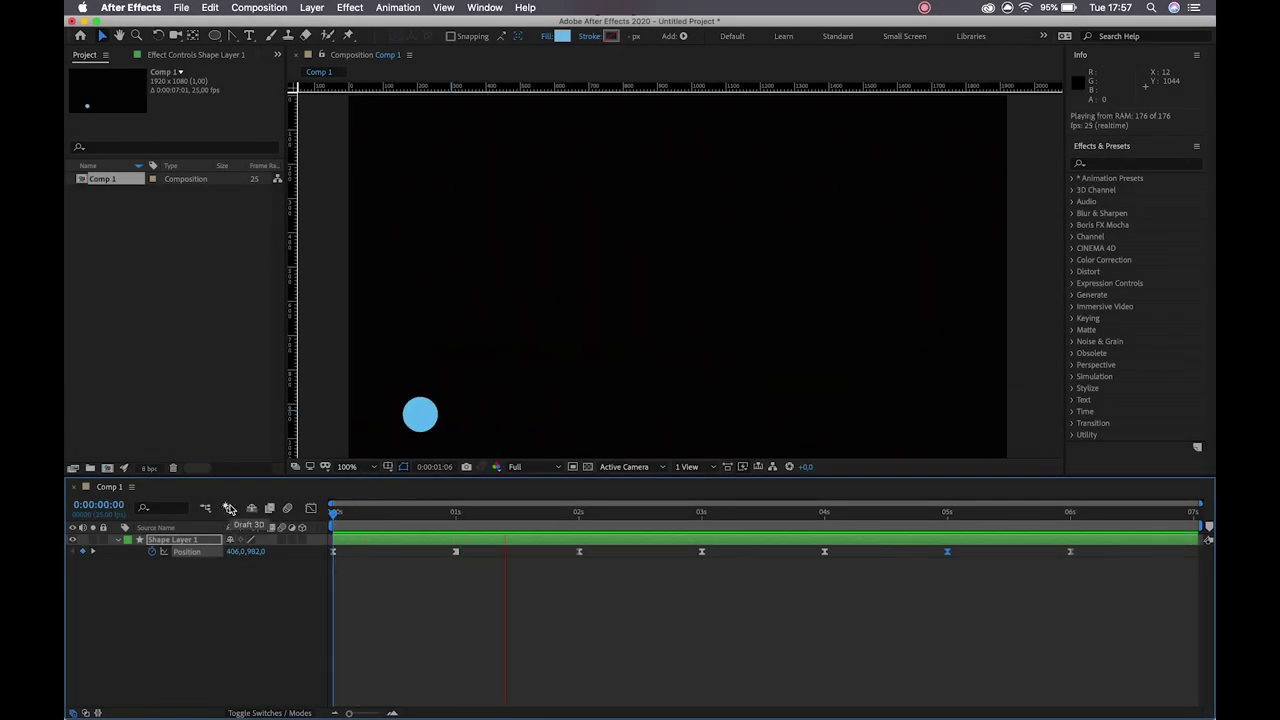
key(space)
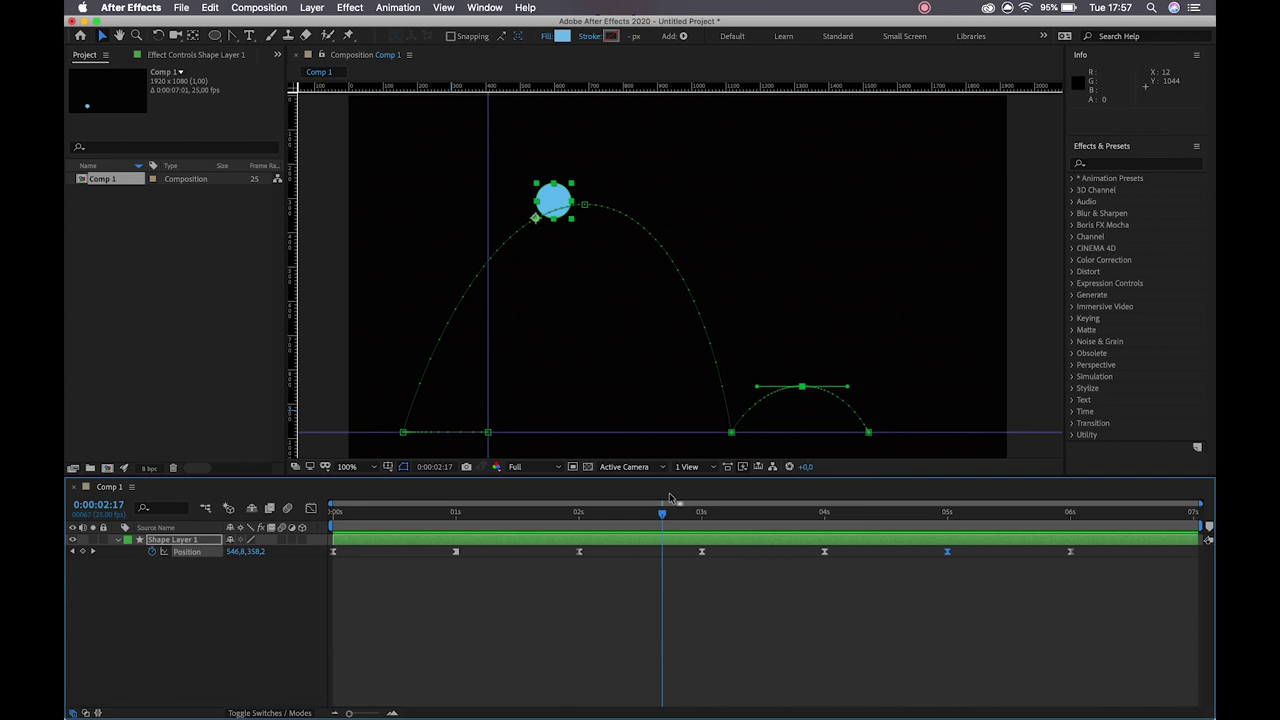
Step: Shorten the small bounce by moving its peak keyframe to about 4.5 s and its landing keyframe to 4:20
drag(665, 516, 827, 547)
drag(1160, 634, 888, 556)
click(950, 592)
click(1011, 551)
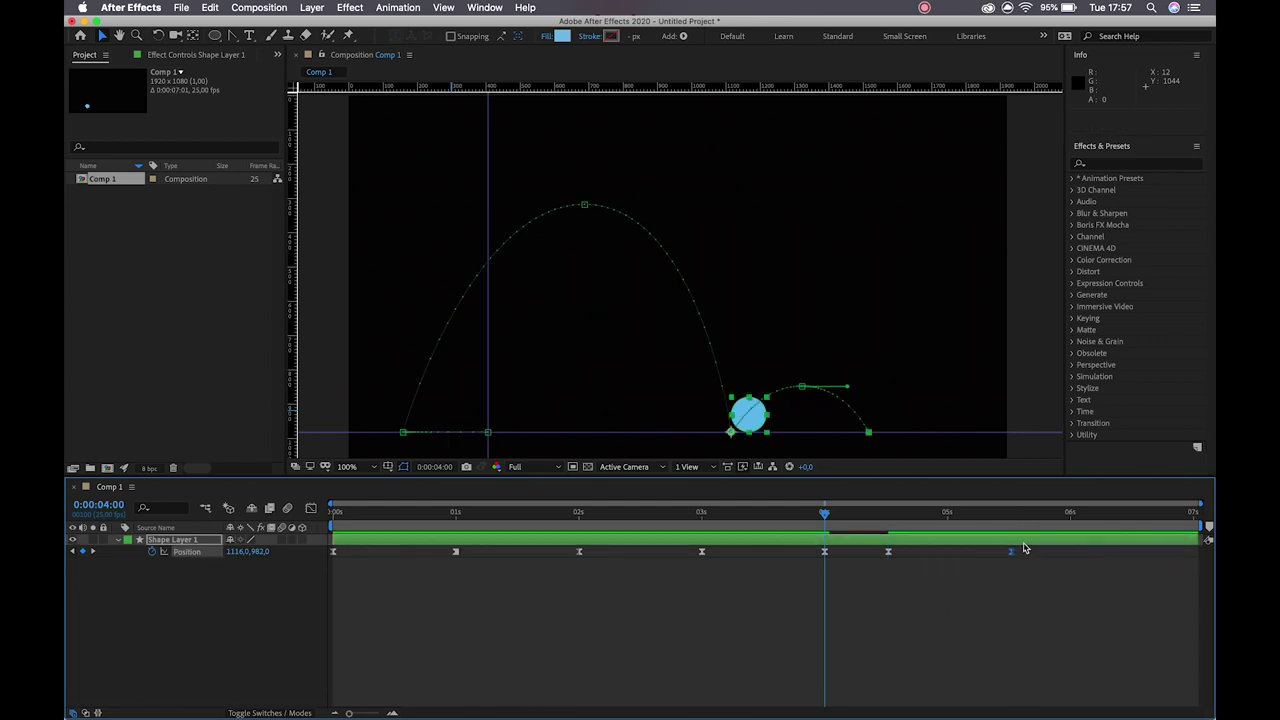
drag(1012, 556, 924, 556)
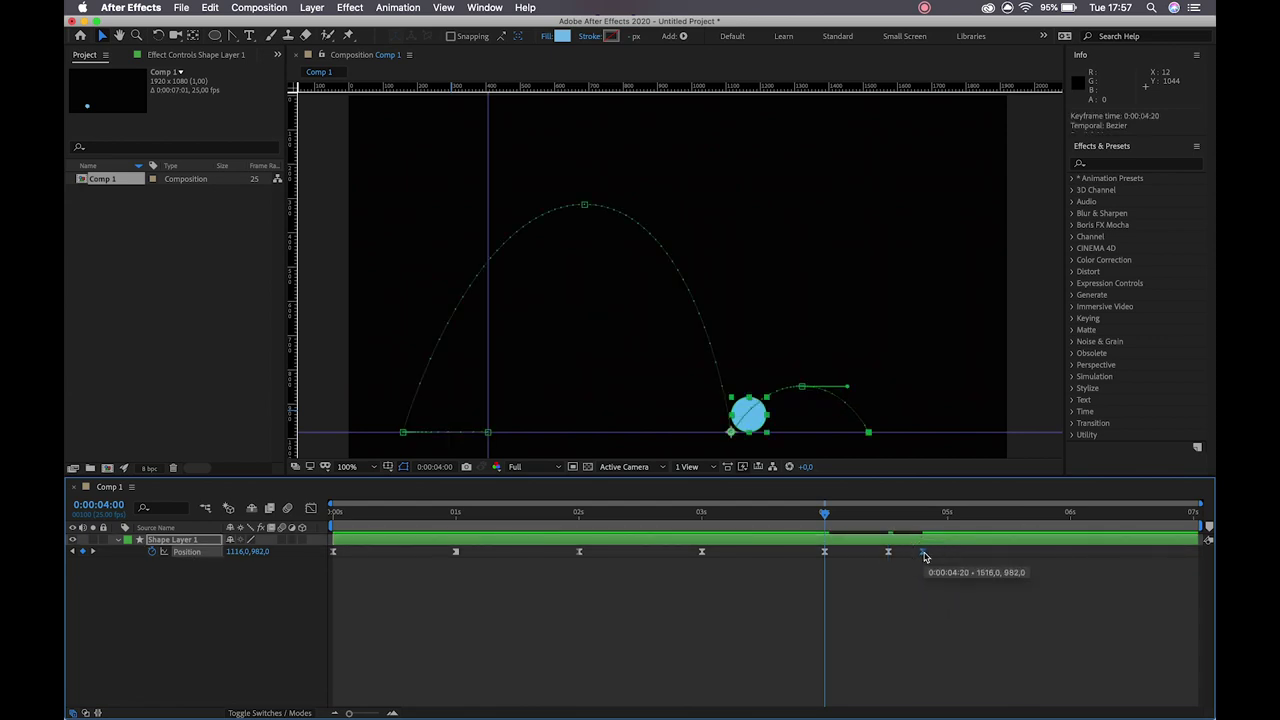
Step: Play the animation from 0 s to check the small bounce's shortened timing
drag(372, 511, 300, 512)
key(space)
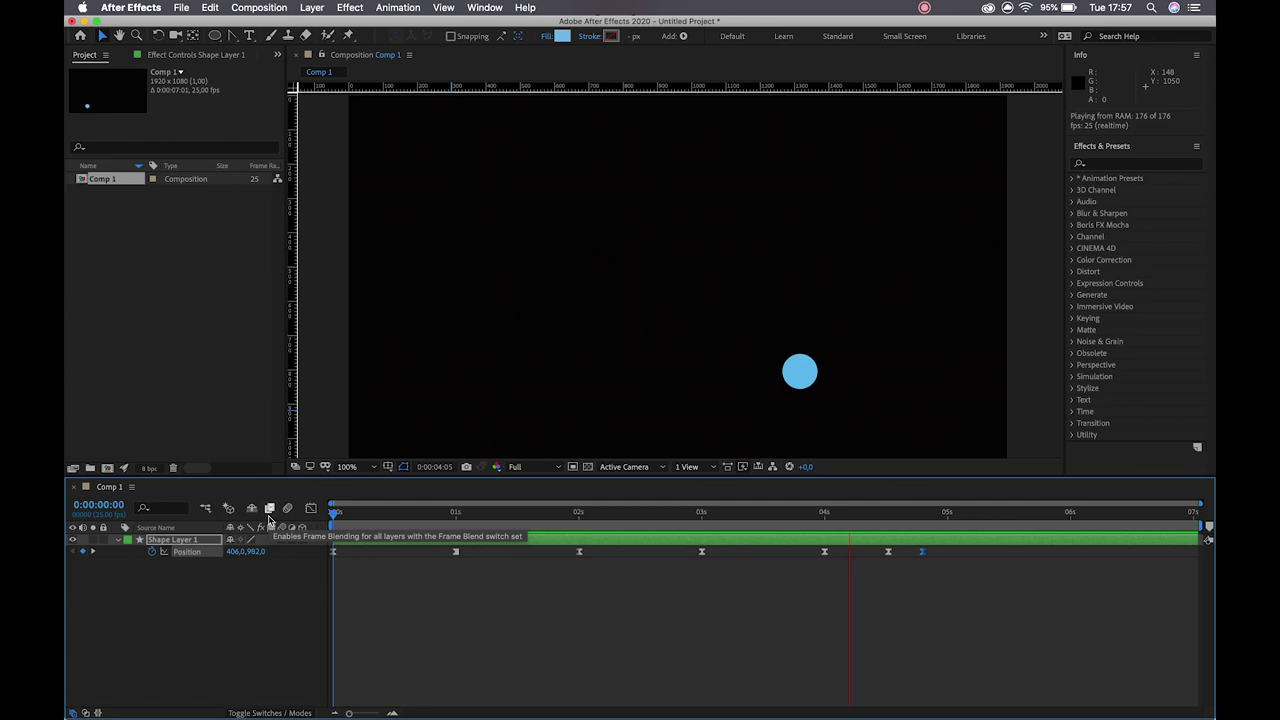
key(space)
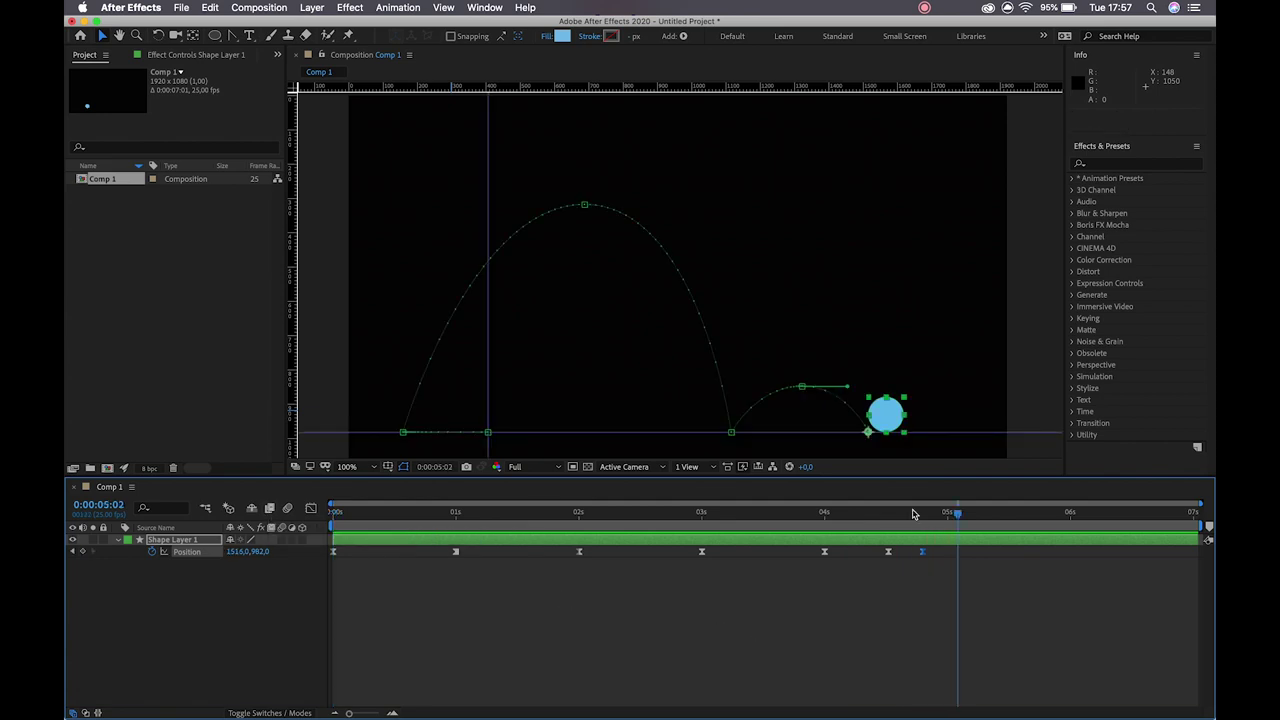
Step: Retime the small bounce with its peak at 4:16 and landing at about 5:07, and play it back from about 2 s
drag(923, 553, 981, 553)
key(space)
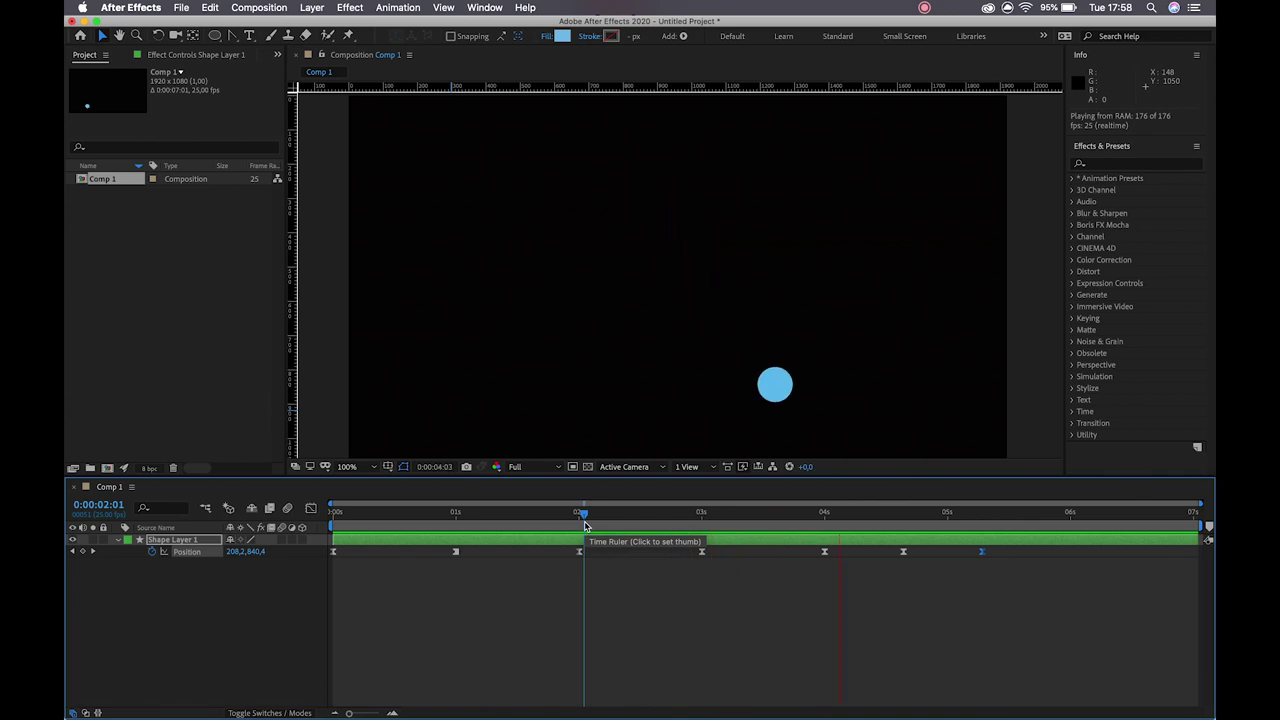
key(space)
Step: Raise the speed of the Position keyframe at 4:16 to about 124 px/sec incoming and 144 px/sec outgoing
click(906, 527)
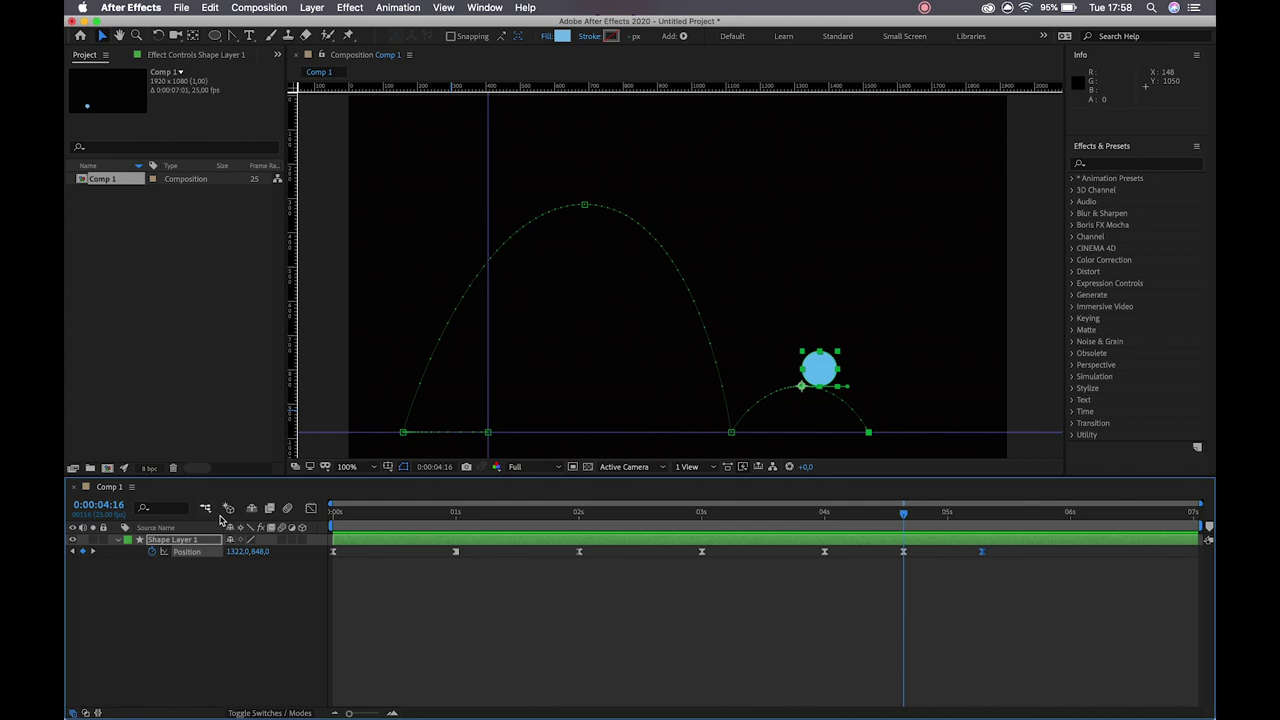
click(311, 508)
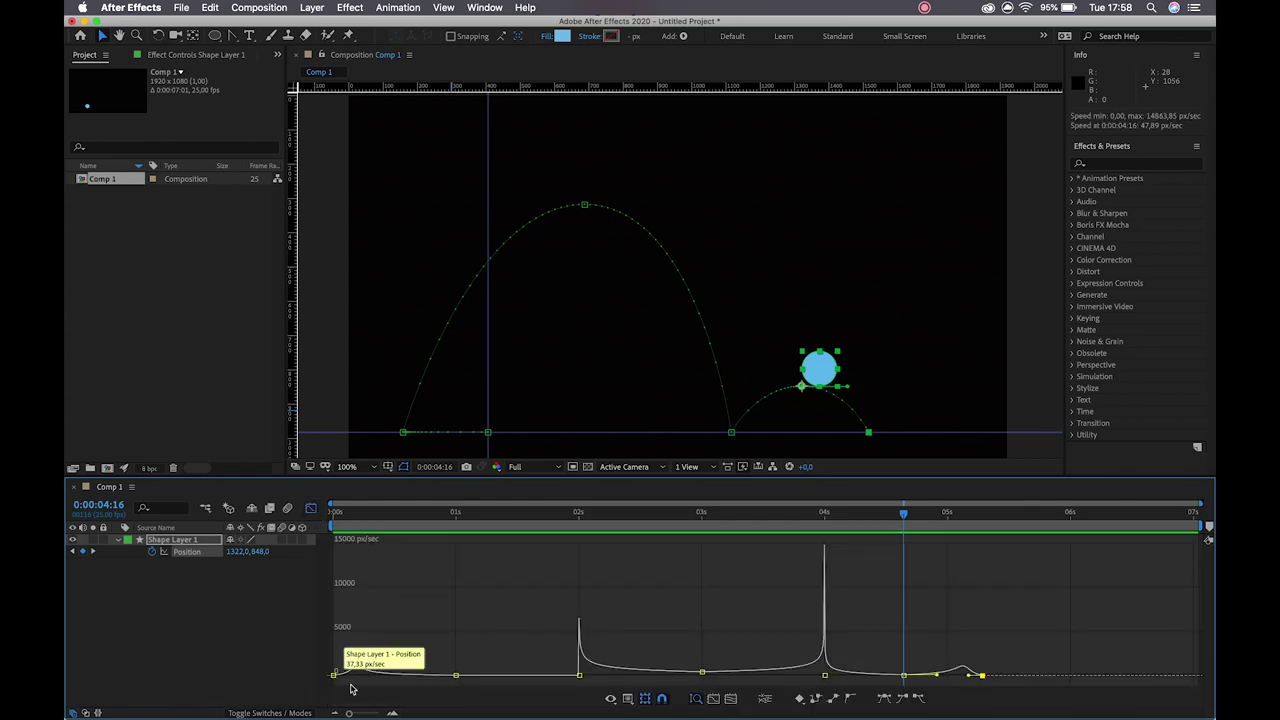
click(393, 712)
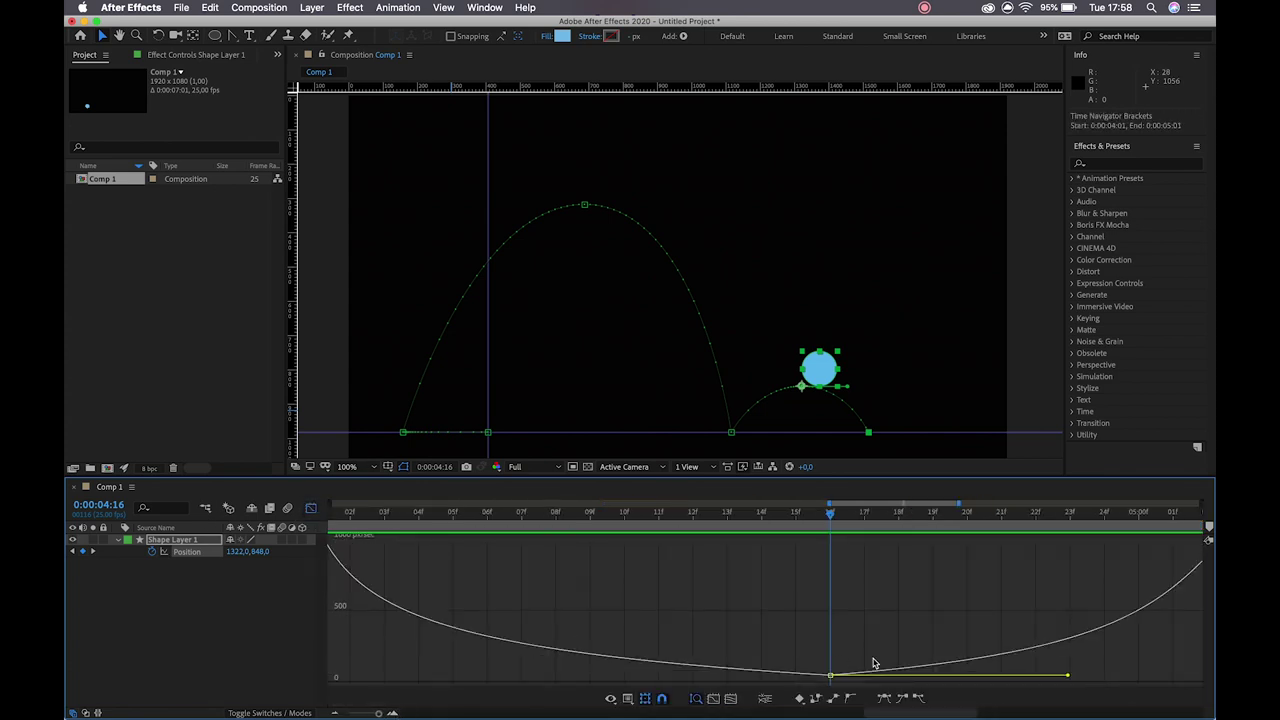
drag(830, 676, 830, 664)
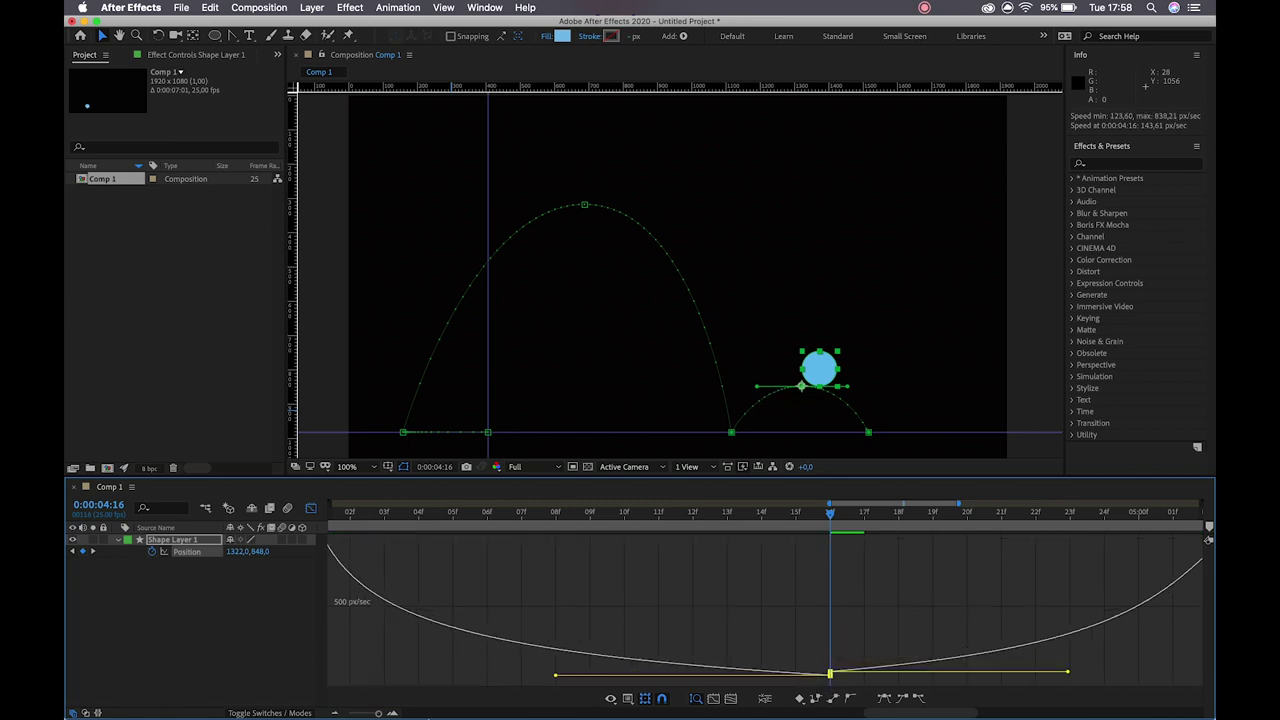
Step: View the full speed graph and play the small bounce from just before 4 s
drag(376, 713, 330, 713)
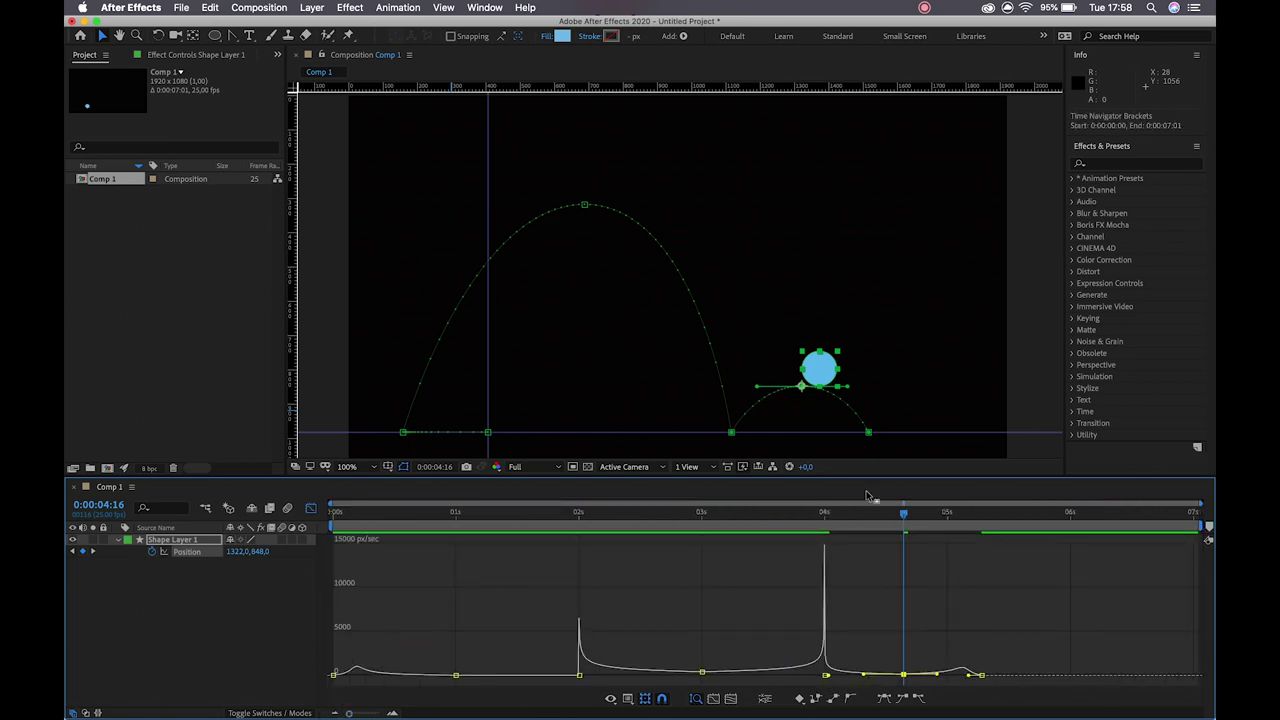
click(823, 516)
key(space)
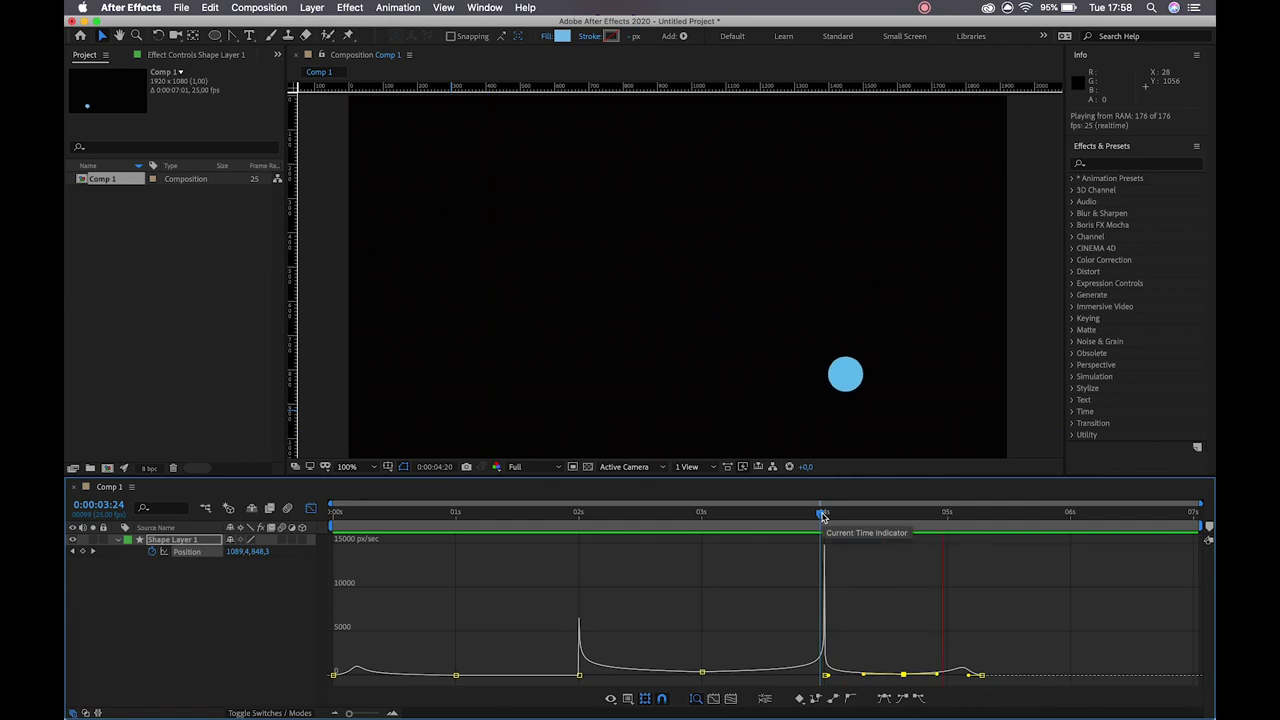
key(space)
Step: Return to the keyframe view at 0 s and reveal Shape Layer 1's Scale beside Position with its proportions unlinked
click(311, 508)
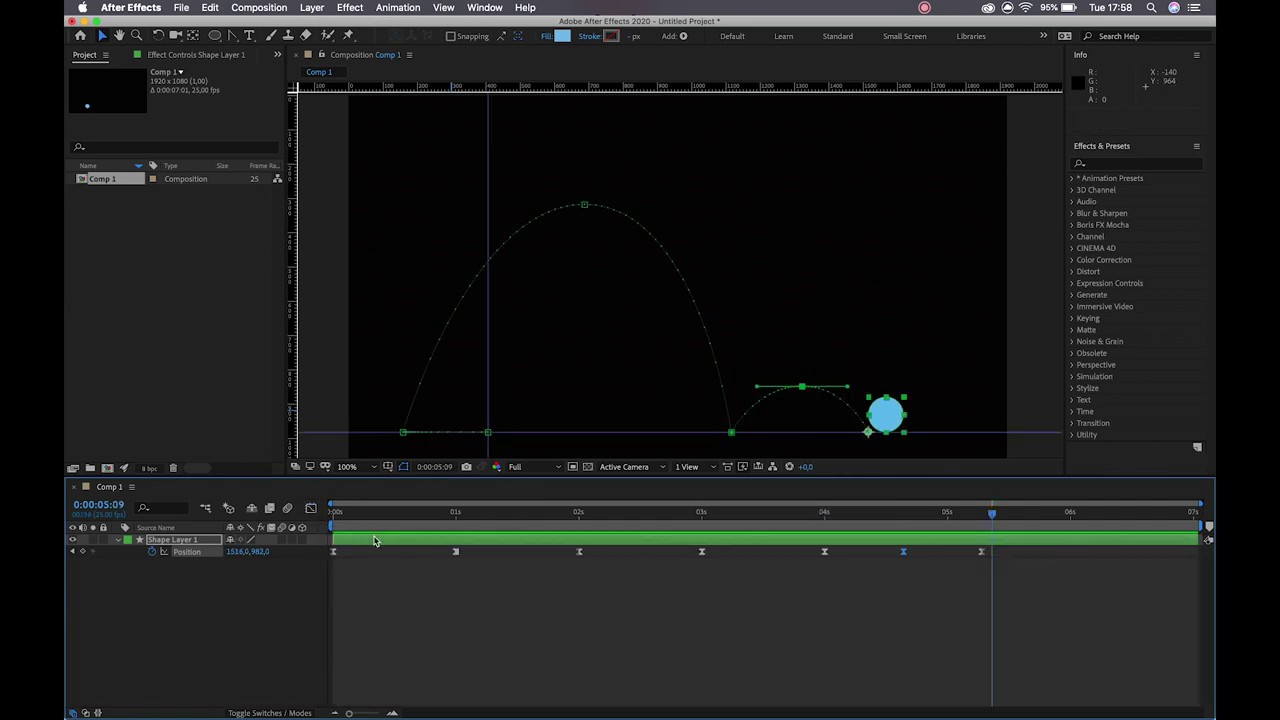
drag(382, 516, 287, 514)
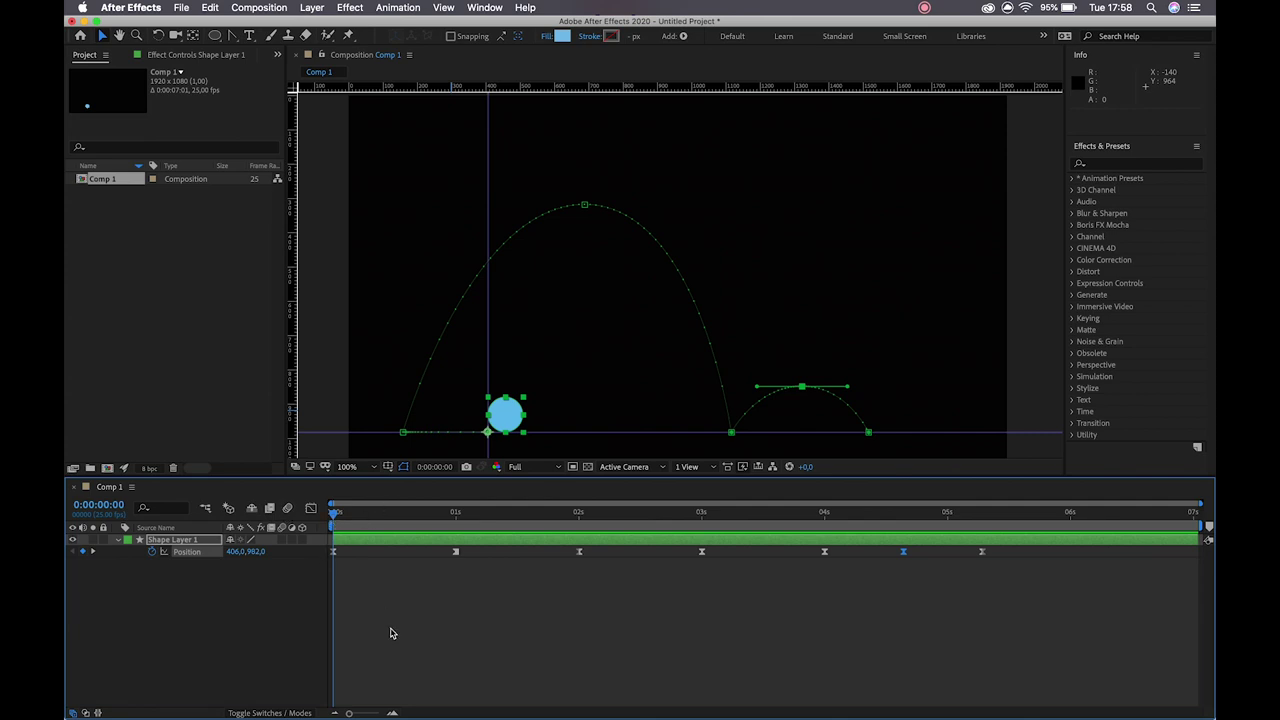
click(391, 633)
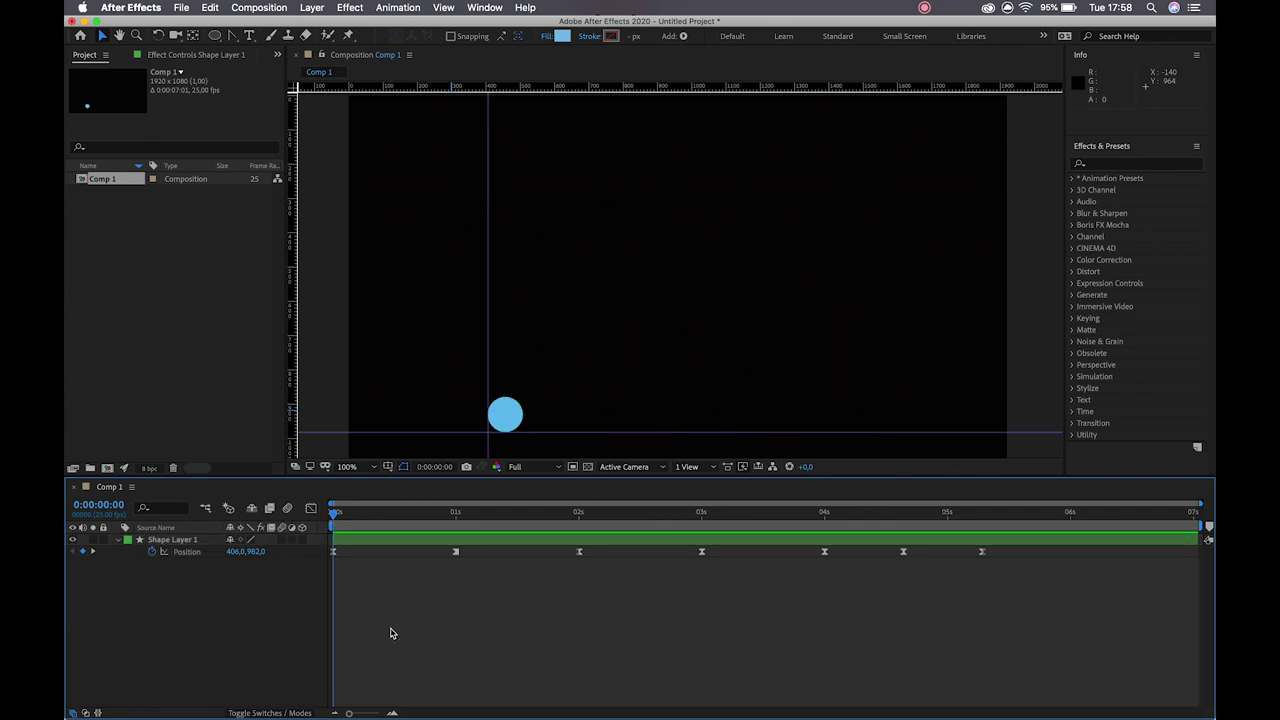
click(180, 543)
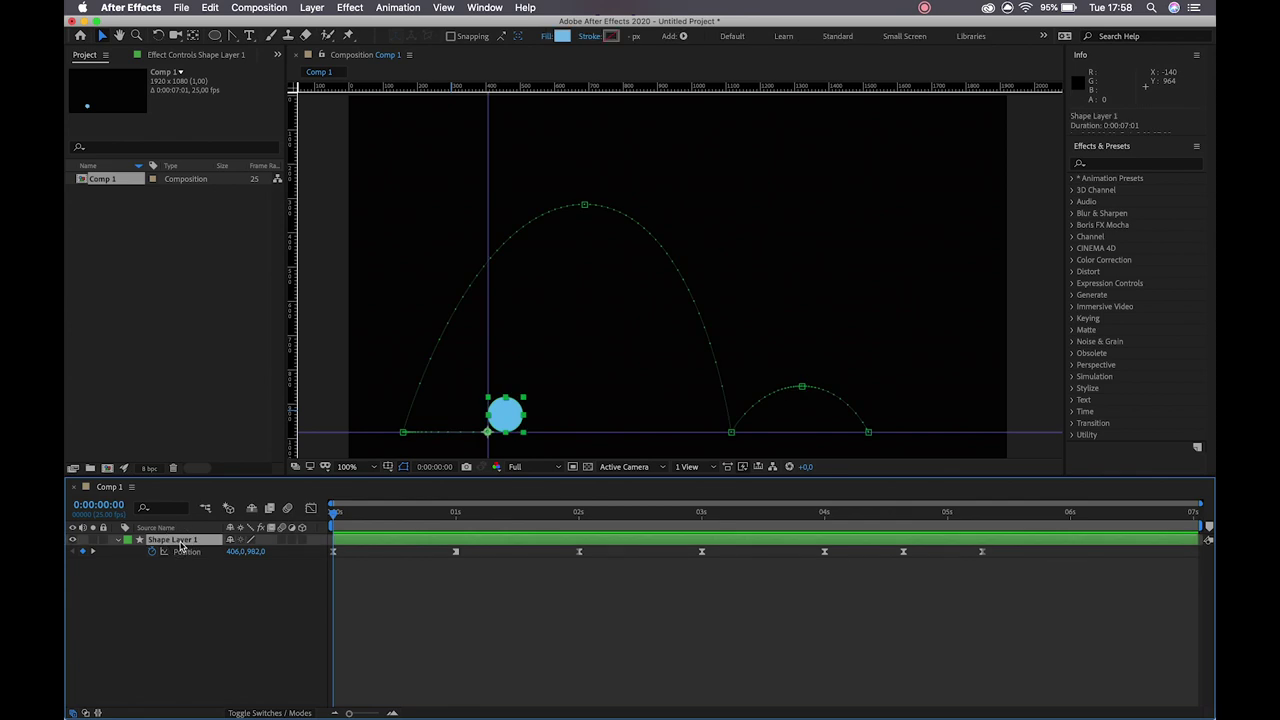
key(shift+s)
click(229, 566)
Step: Try enlarging the circle's Scale to about 170%, and undo the scale changes
drag(246, 563, 365, 562)
key(super+z)
key(super+z)
key(super+z)
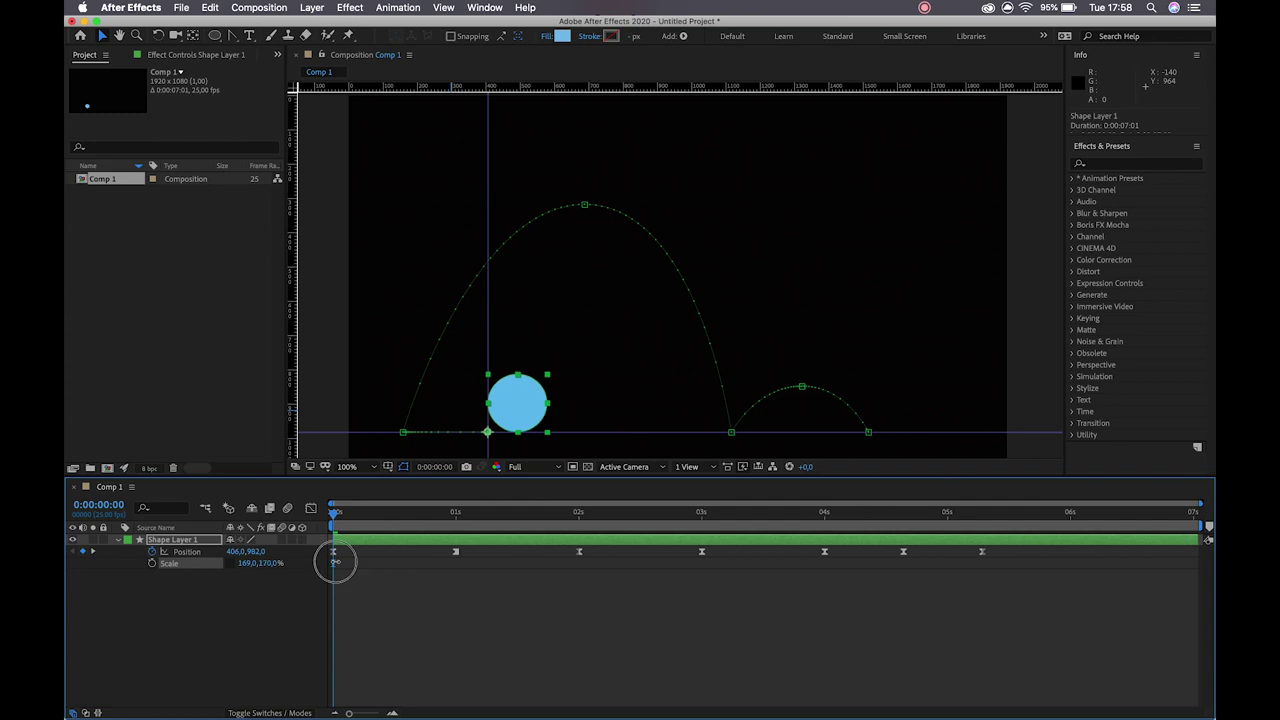
Step: Add a Scale keyframe at 0 s, set Scale to 80, 120% at 1 s, and play back the stretch
click(152, 563)
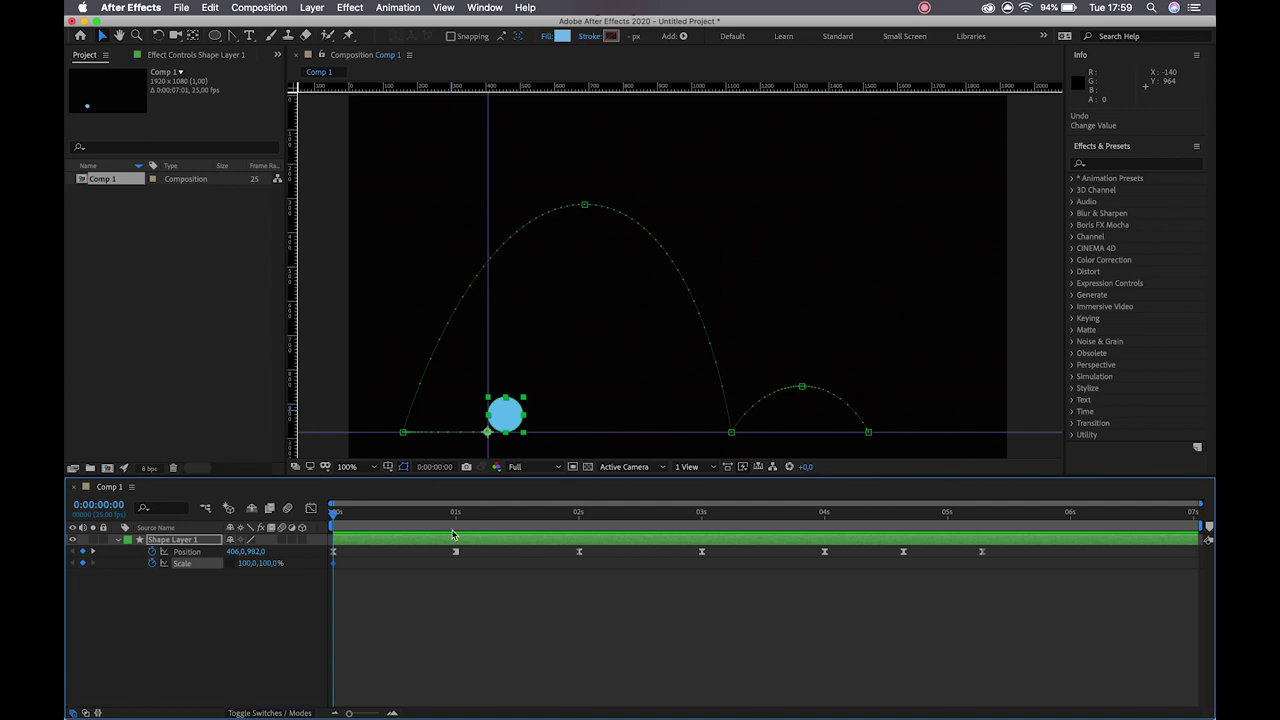
click(456, 516)
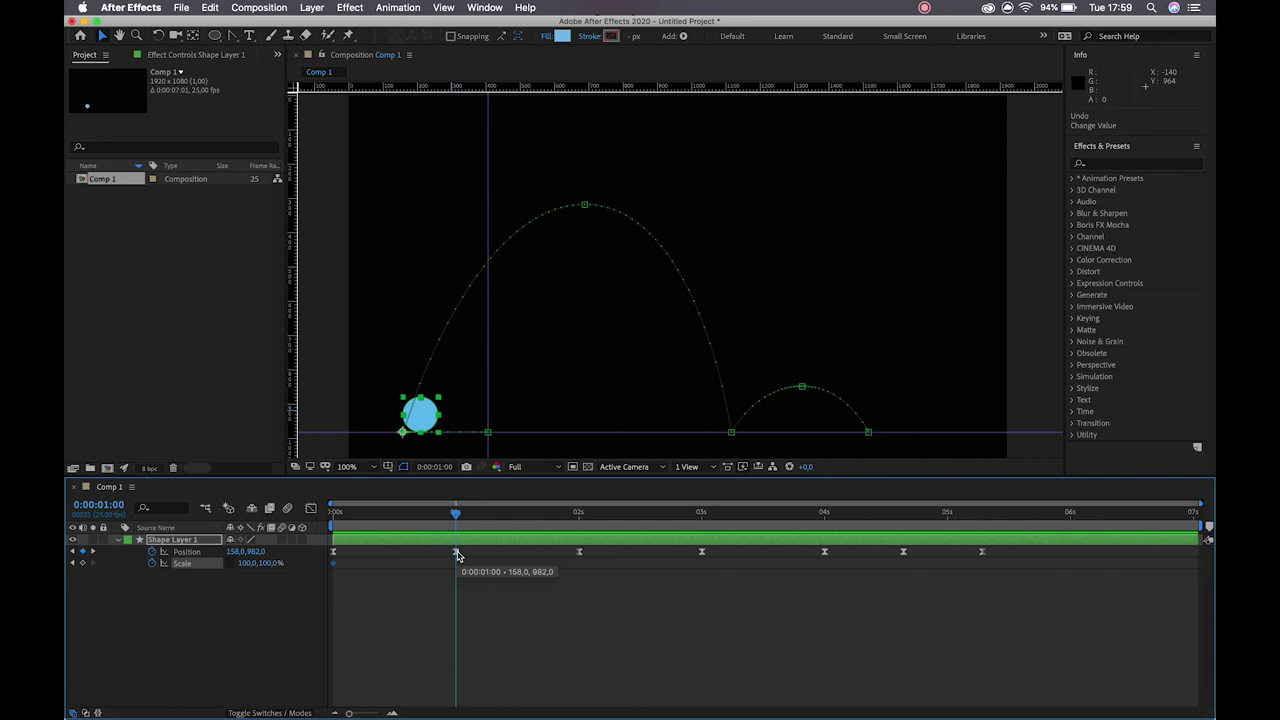
drag(246, 565, 243, 566)
click(243, 564)
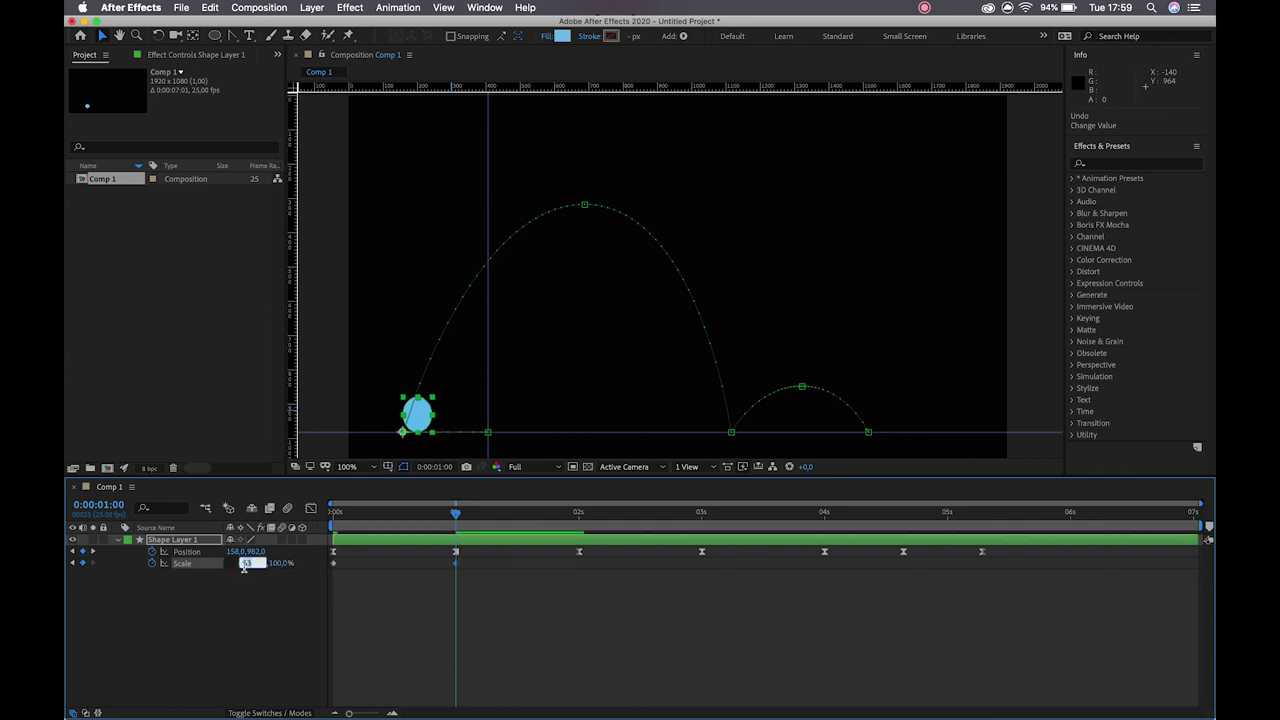
key(Tab)
key(Return)
key(space)
click(458, 541)
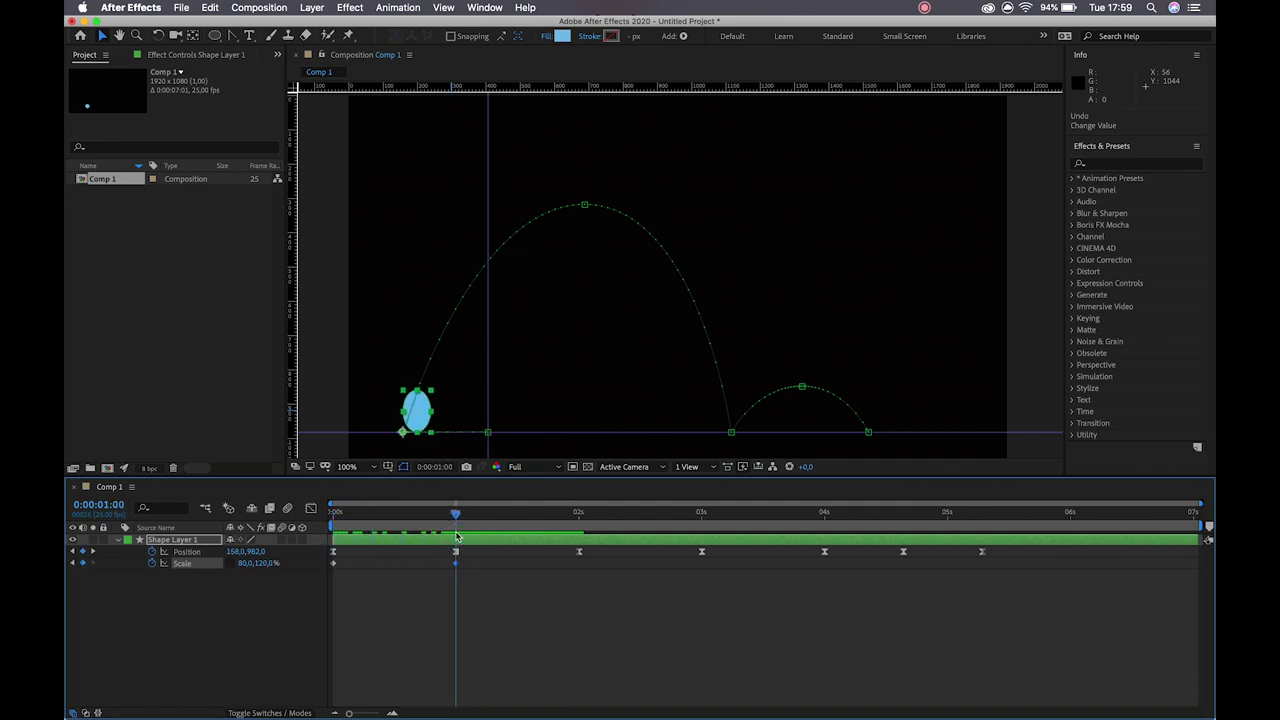
Step: Squash the circle at 2 s by setting its Scale to 120, 80%
drag(455, 513, 579, 549)
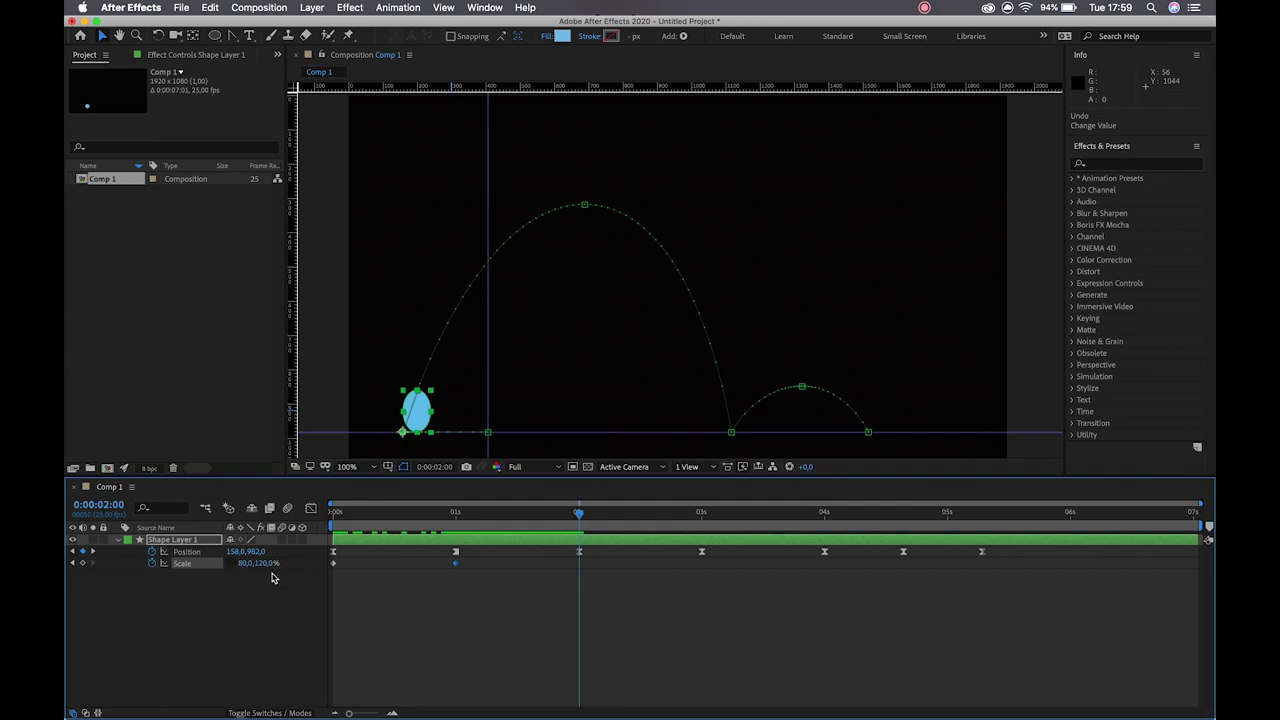
click(245, 564)
key(Tab)
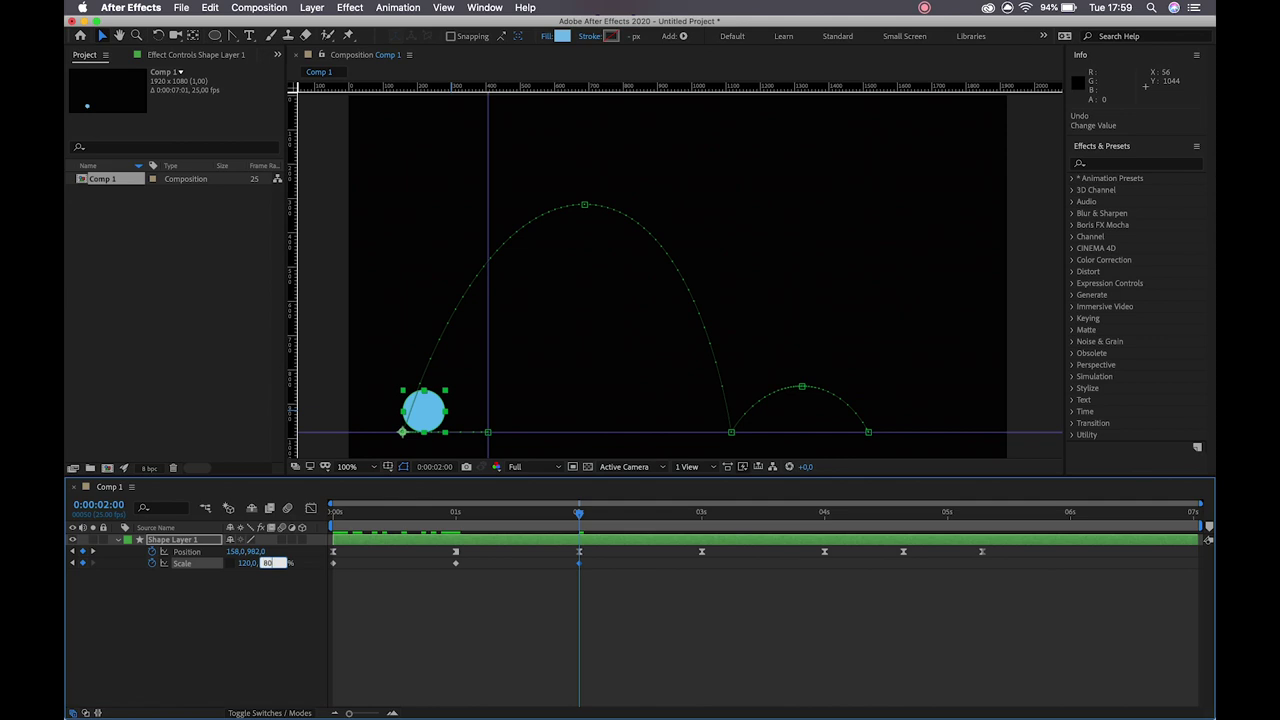
text(80)
key(Return)
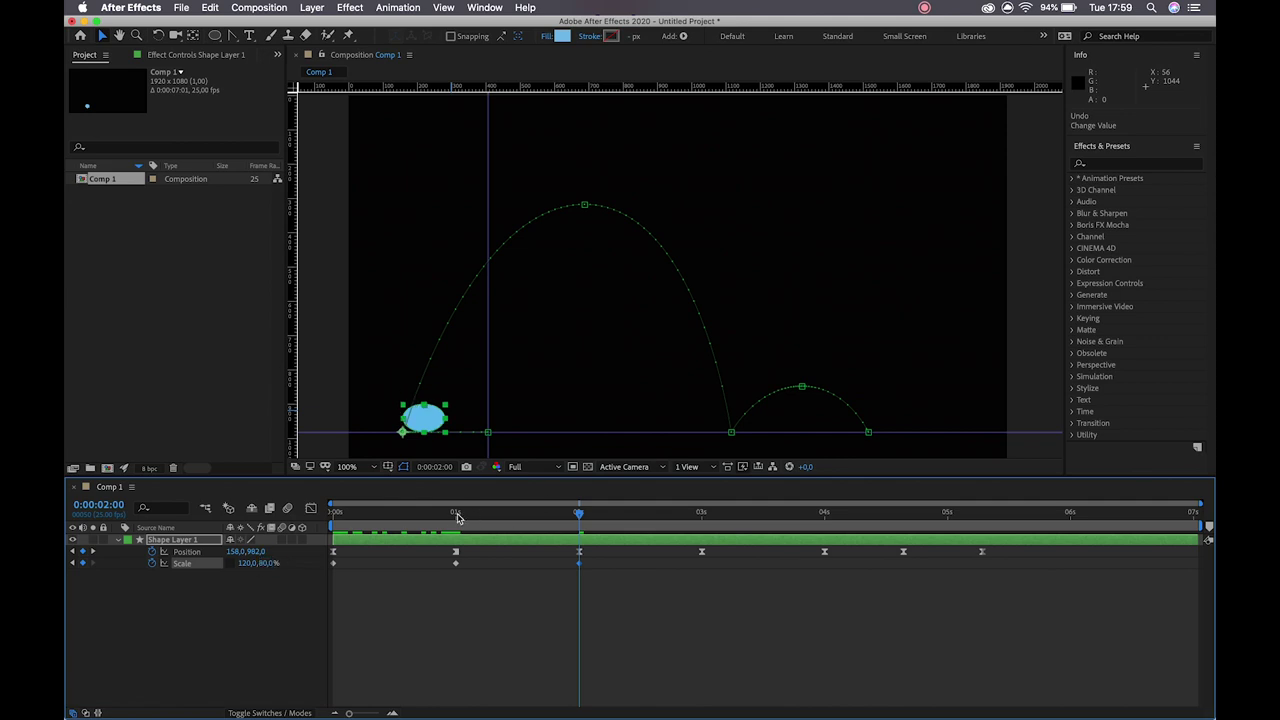
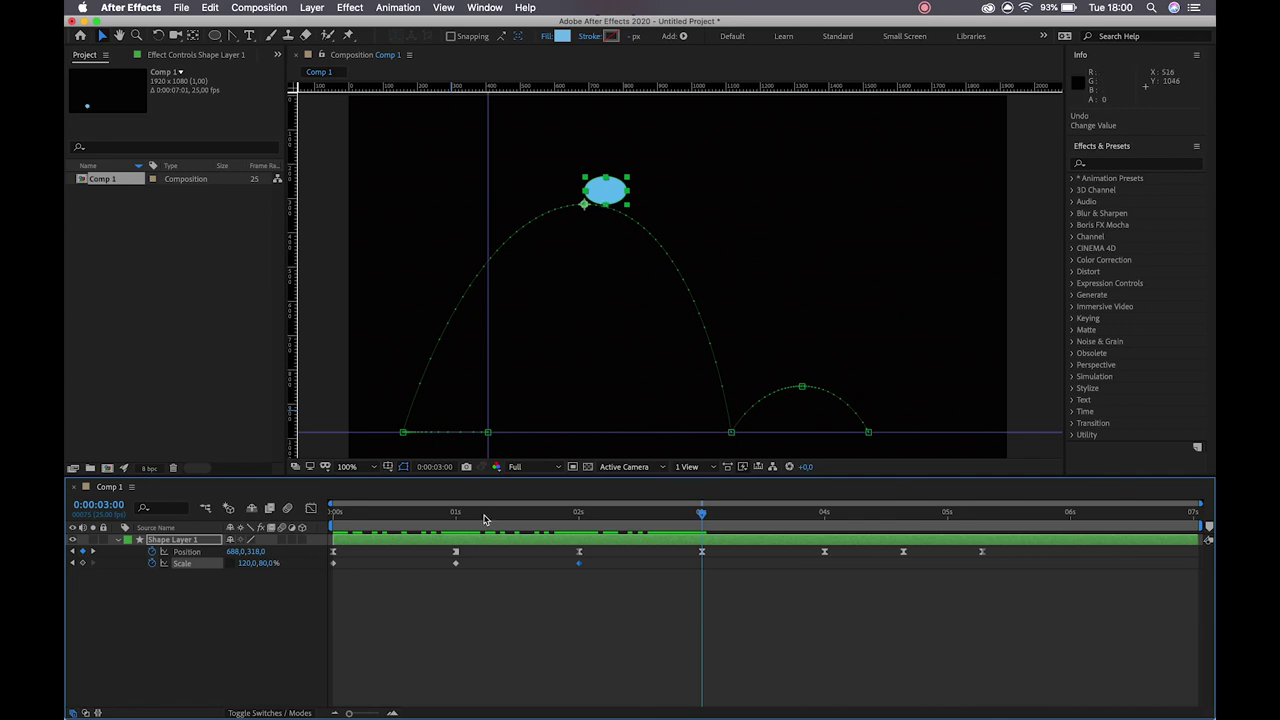
Step: Restore the circle's round shape at the 3 s peak by setting its Scale to 100, 100%
click(248, 564)
text(100)
key(Tab)
text(100)
key(Return)
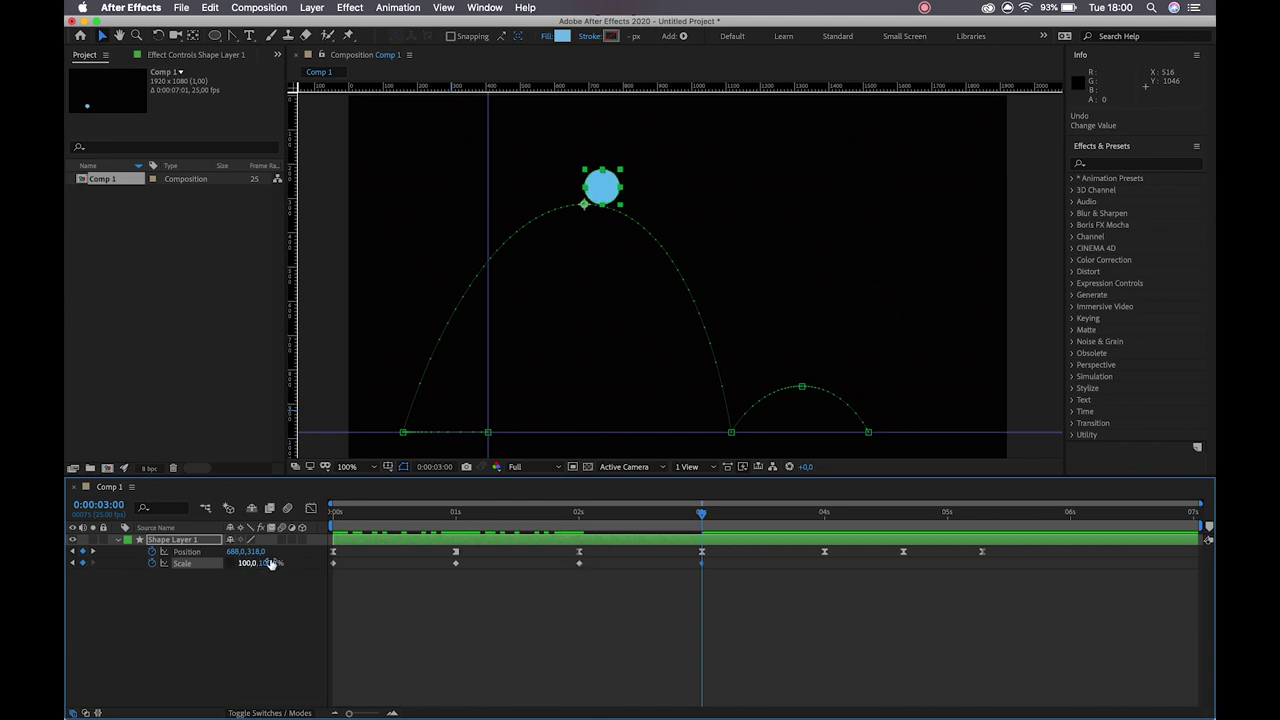
Step: Copy the 2 s squash Scale keyframe to the 4 s landing
drag(703, 515, 826, 530)
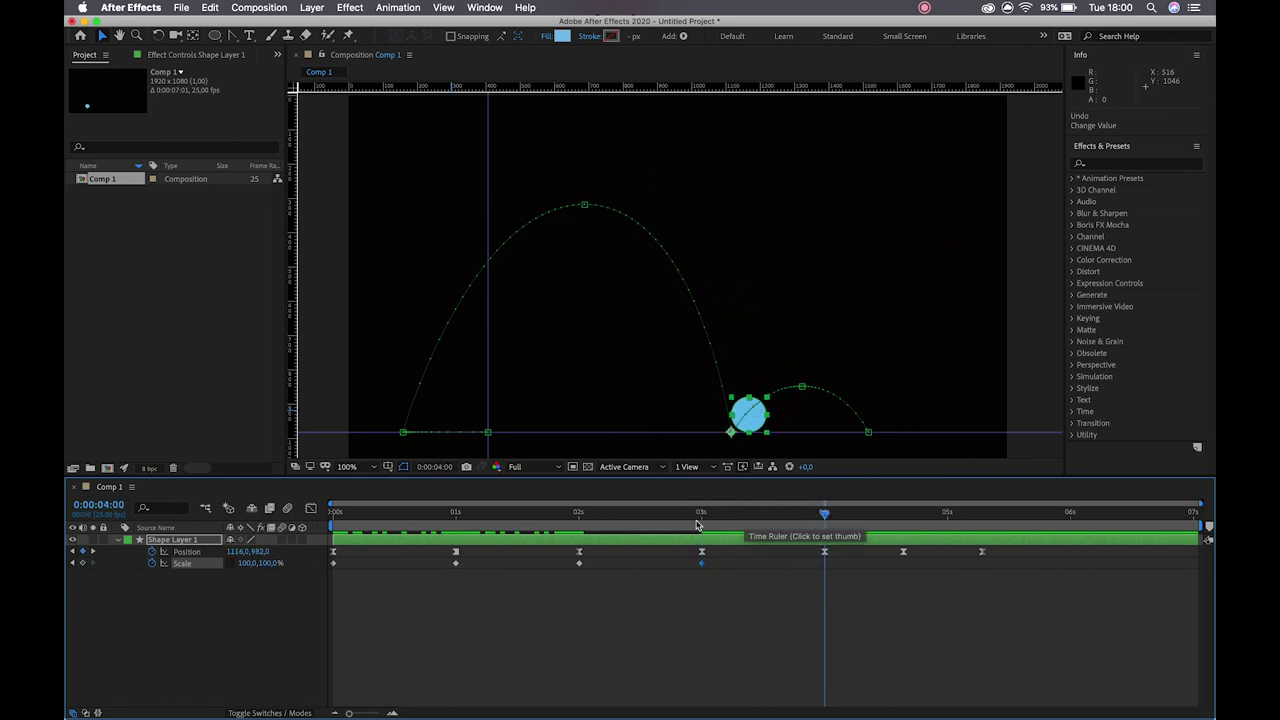
click(578, 514)
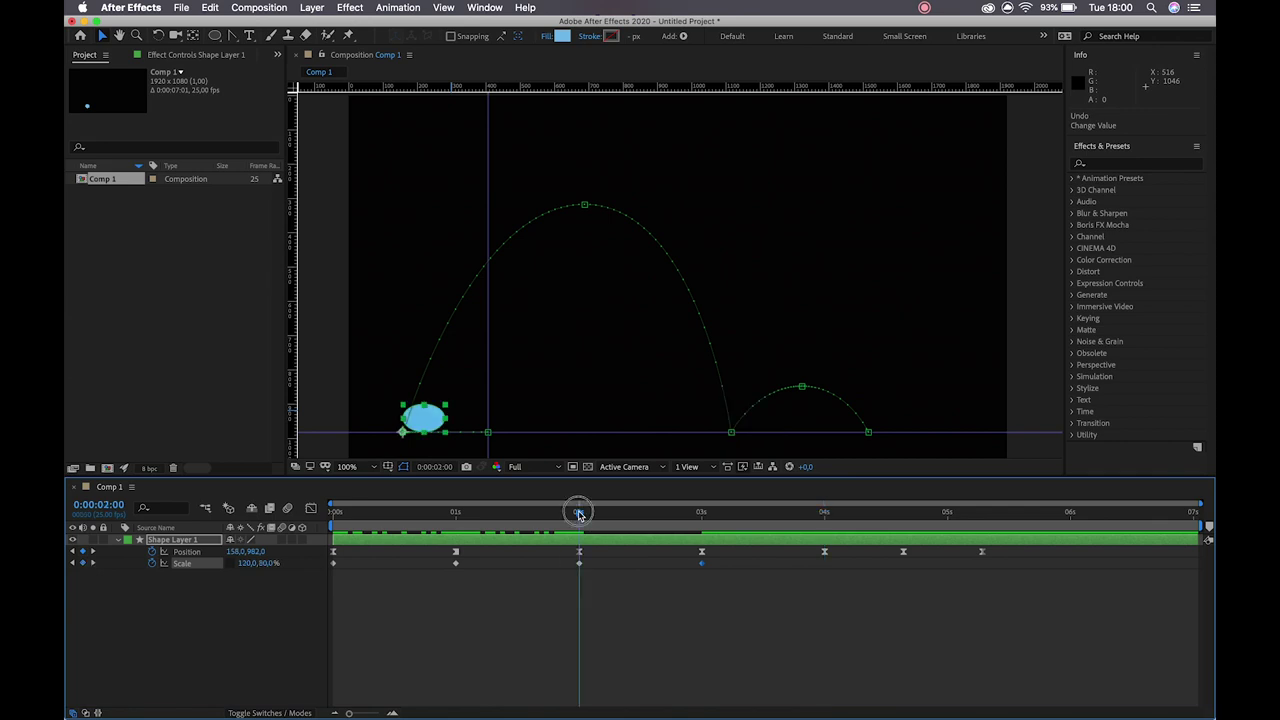
click(581, 567)
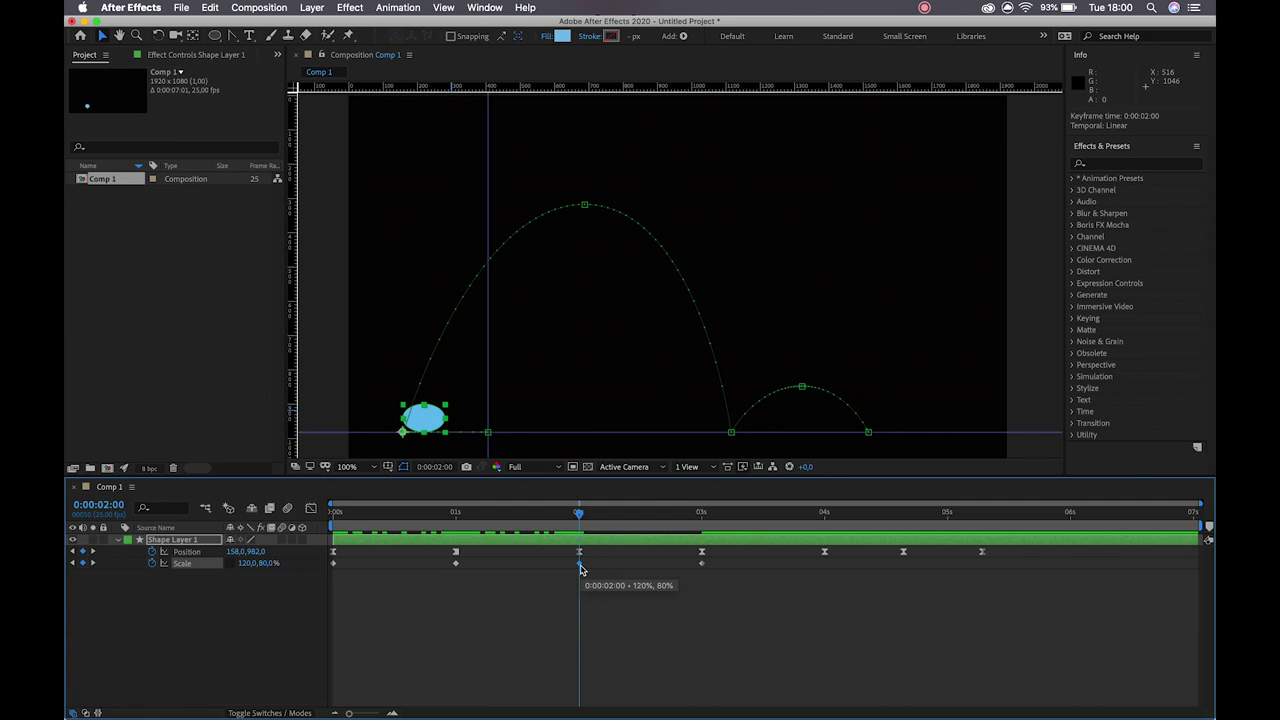
key(super+c)
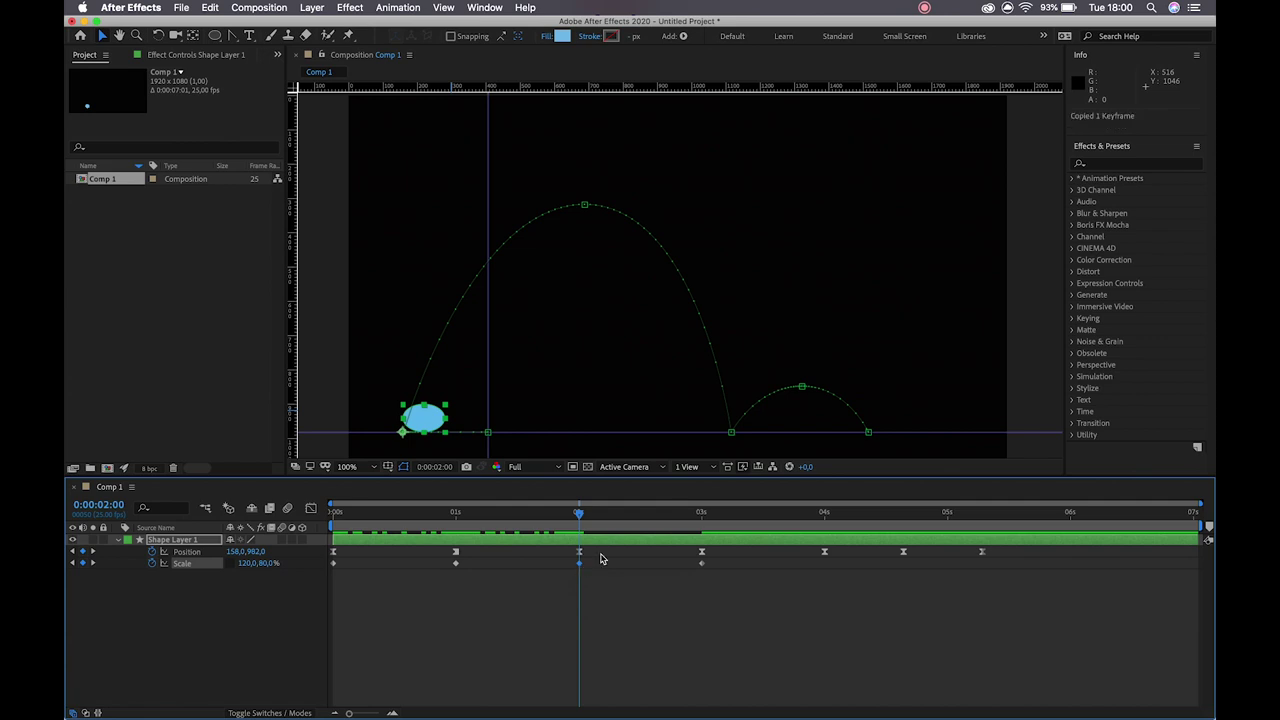
click(826, 514)
key(super+v)
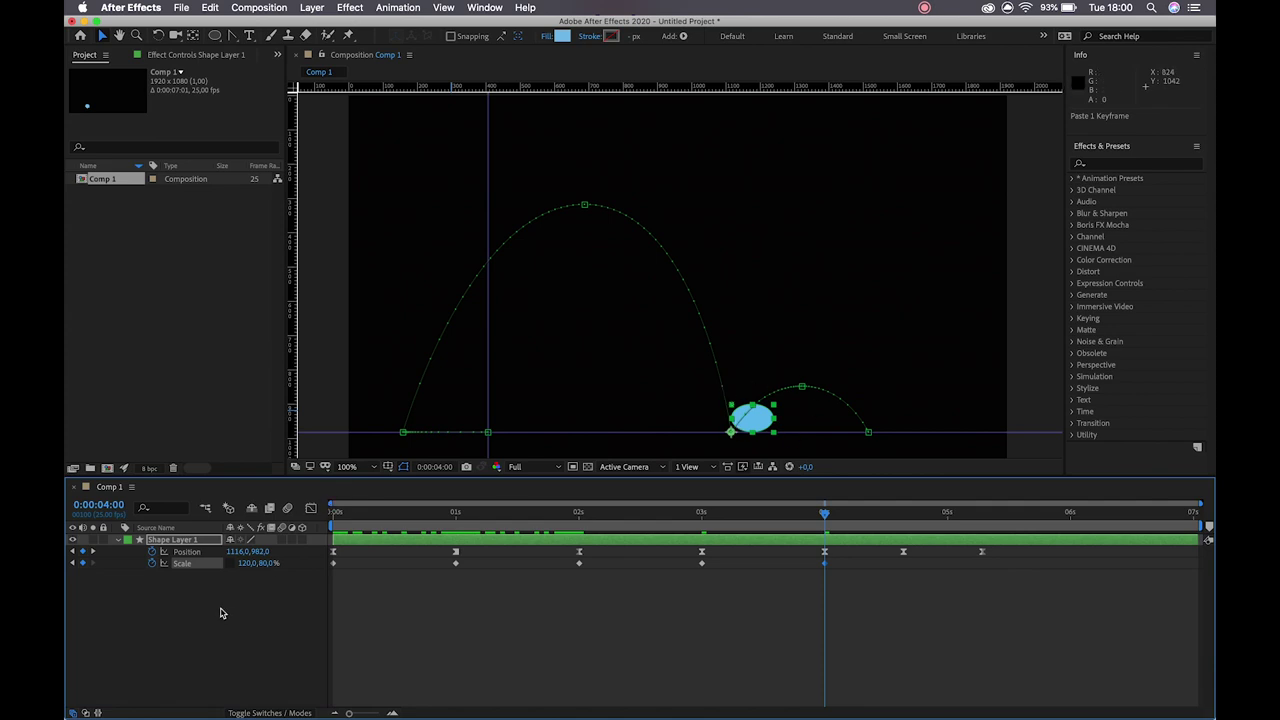
Step: Reduce the squash at 4 s by setting the circle's Scale to 110, 90%
click(245, 567)
text(110)
key(Tab)
key(Return)
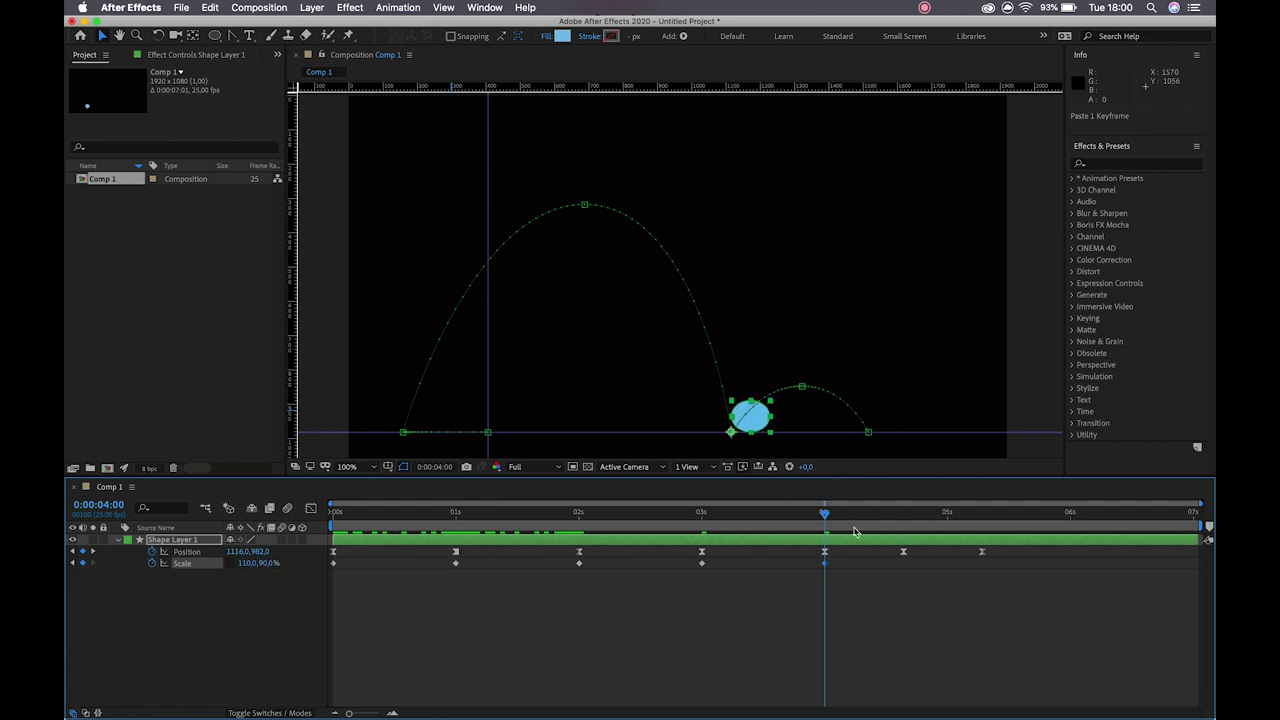
Step: Restore the circle's round shape at the second peak, 0:00:04:16, by setting its Scale to 100, 100%
click(904, 513)
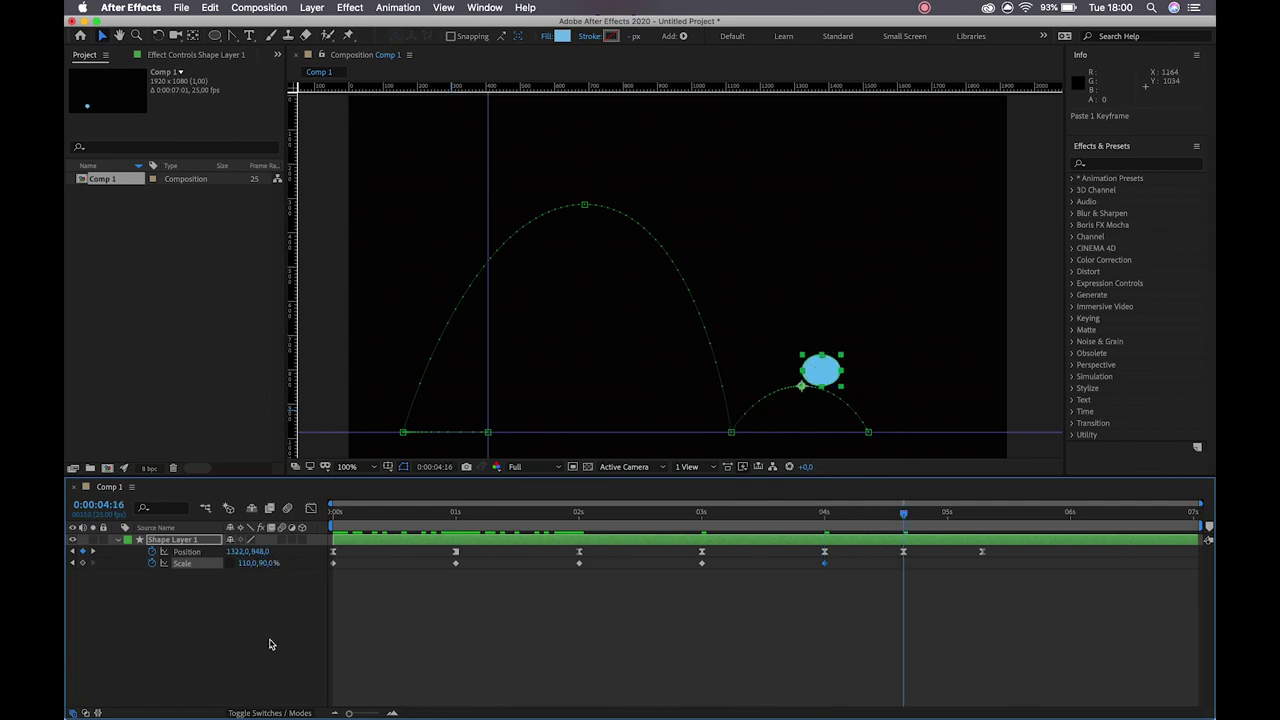
click(247, 564)
key(Tab)
key(Return)
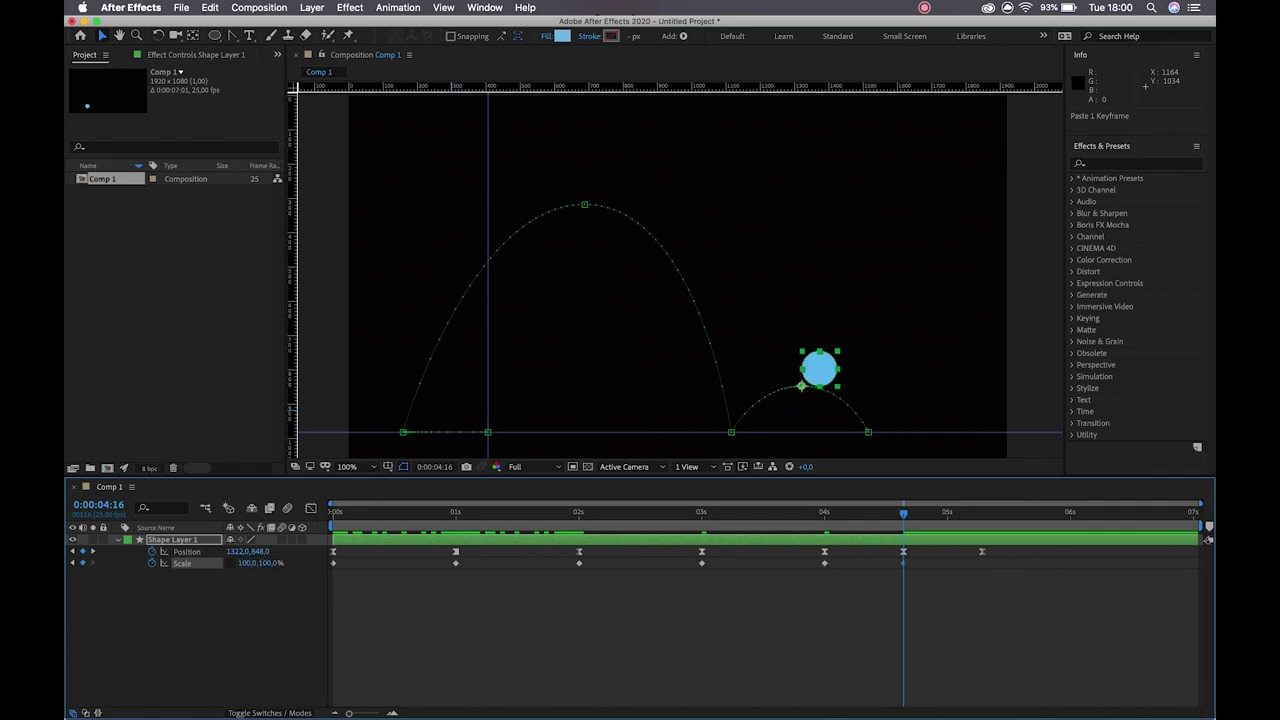
Step: Copy the 4 s Scale keyframe to the final landing at 0:00:05:07 and set its value to 105, 95%
drag(941, 521, 983, 525)
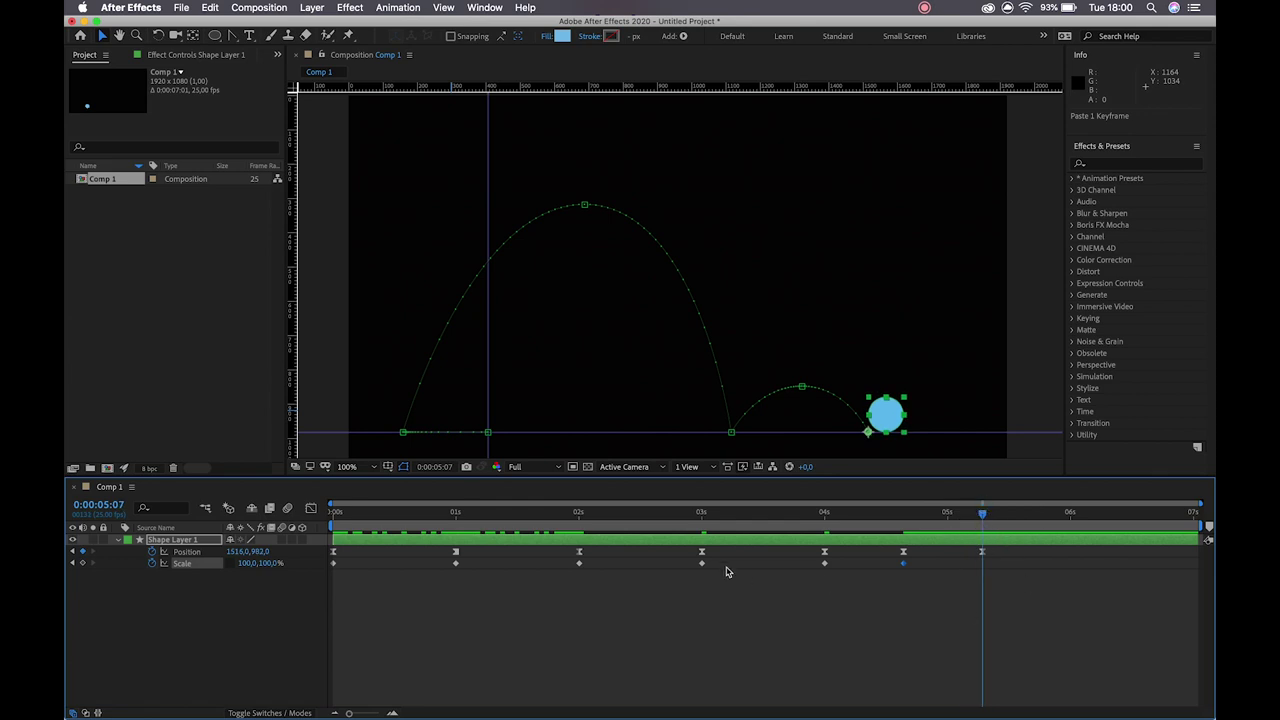
click(825, 564)
key(ctrl+c)
key(ctrl+v)
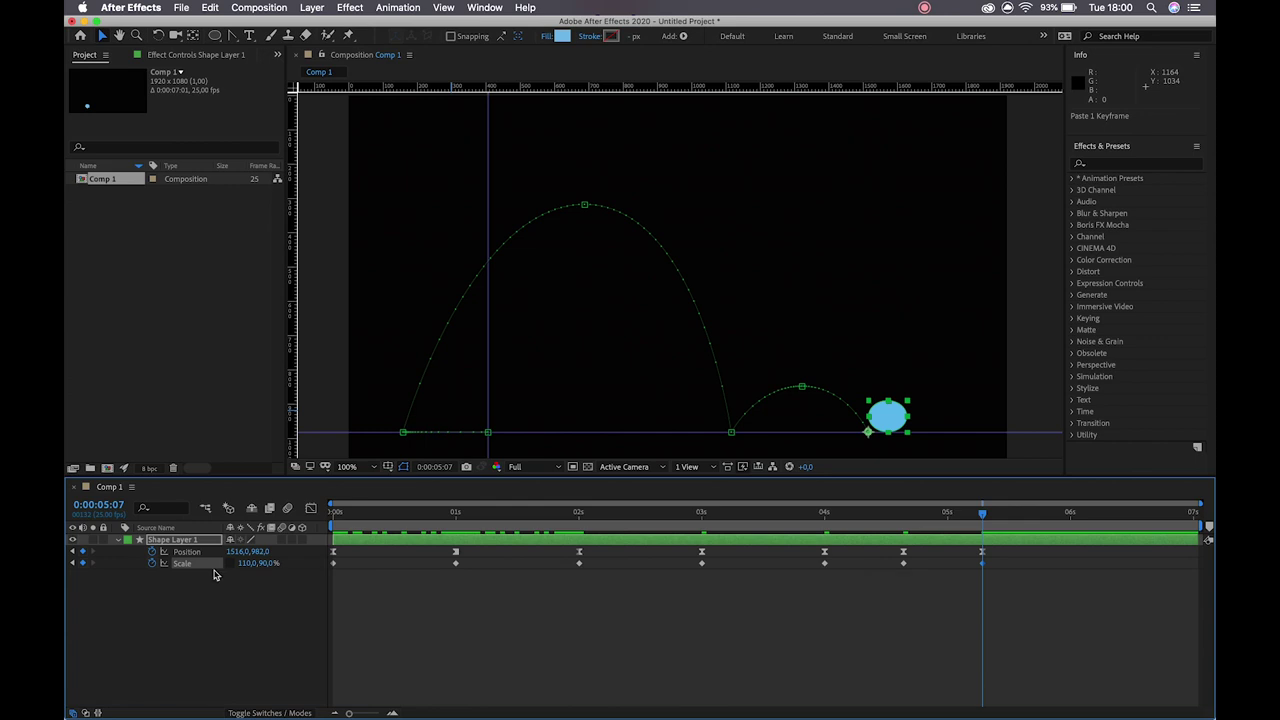
click(245, 563)
text(105)
key(Tab)
key(Return)
Step: Stretch the circle slightly at 0:00:05:13 by setting its Scale to 95, 105%
drag(983, 517, 1012, 516)
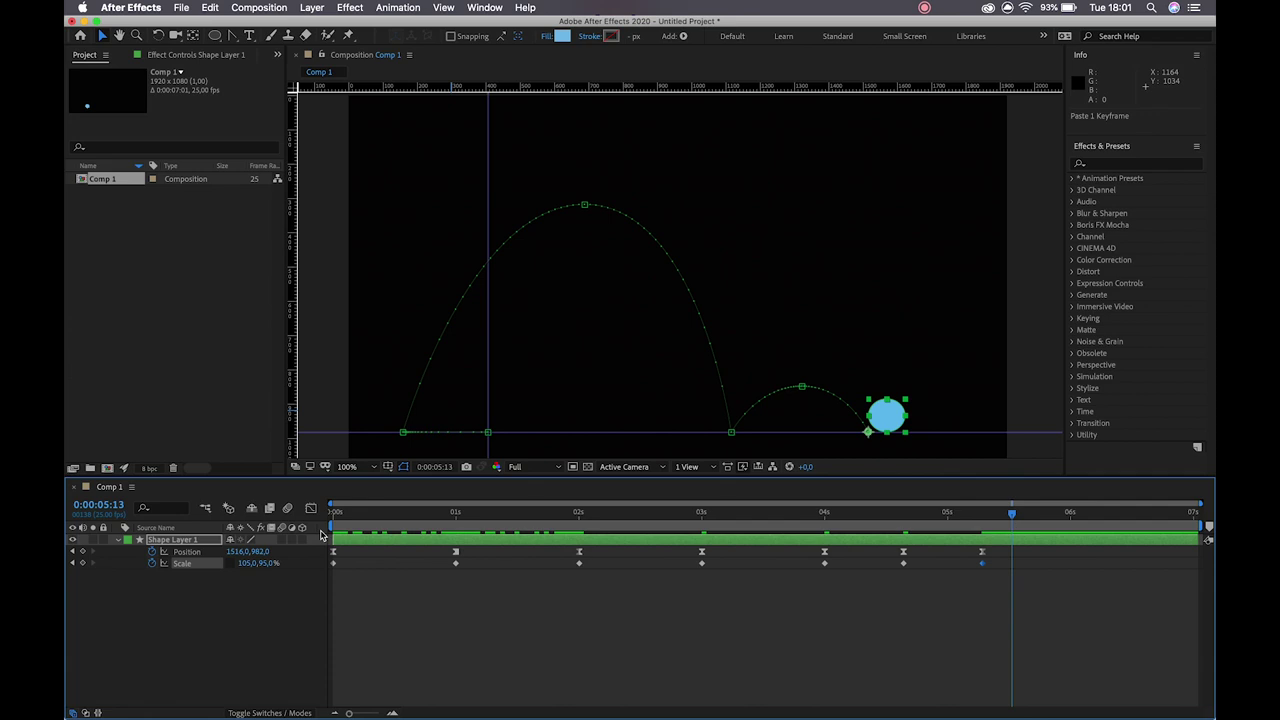
click(245, 566)
text(95)
key(Tab)
key(Return)
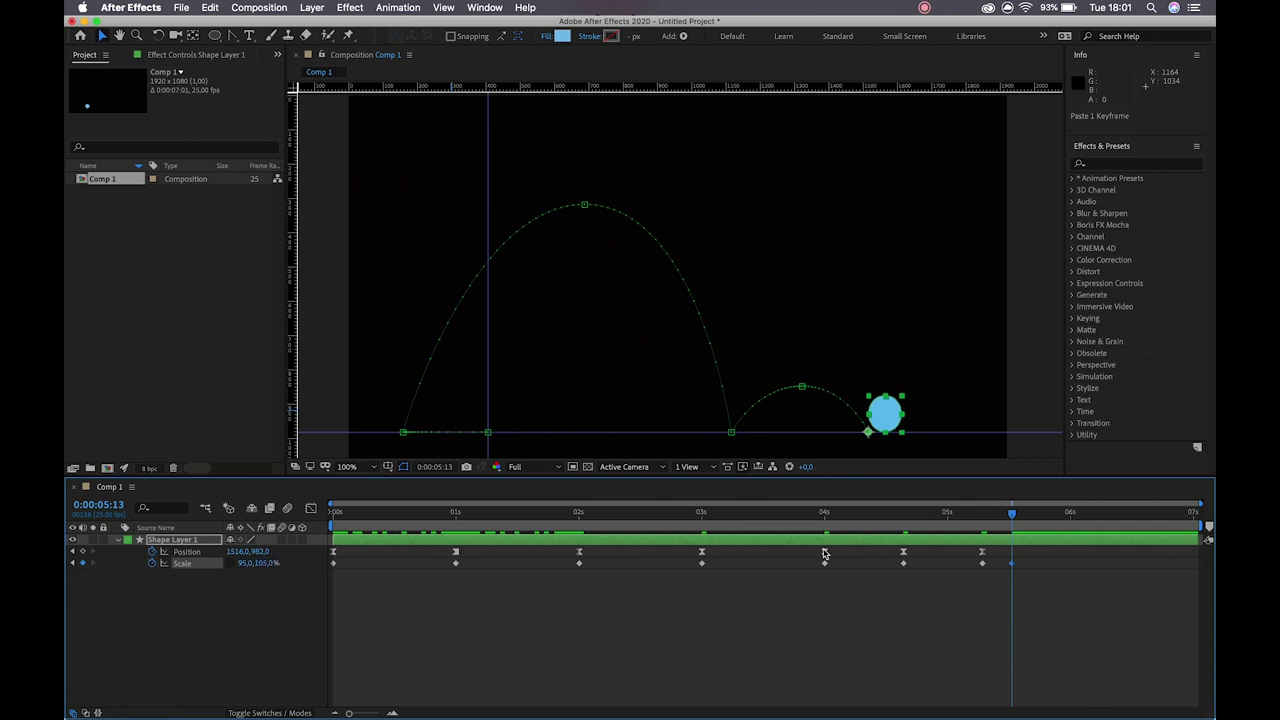
Step: Settle the circle at 0:00:05:18 by setting its Scale to 100, 100%
click(1035, 518)
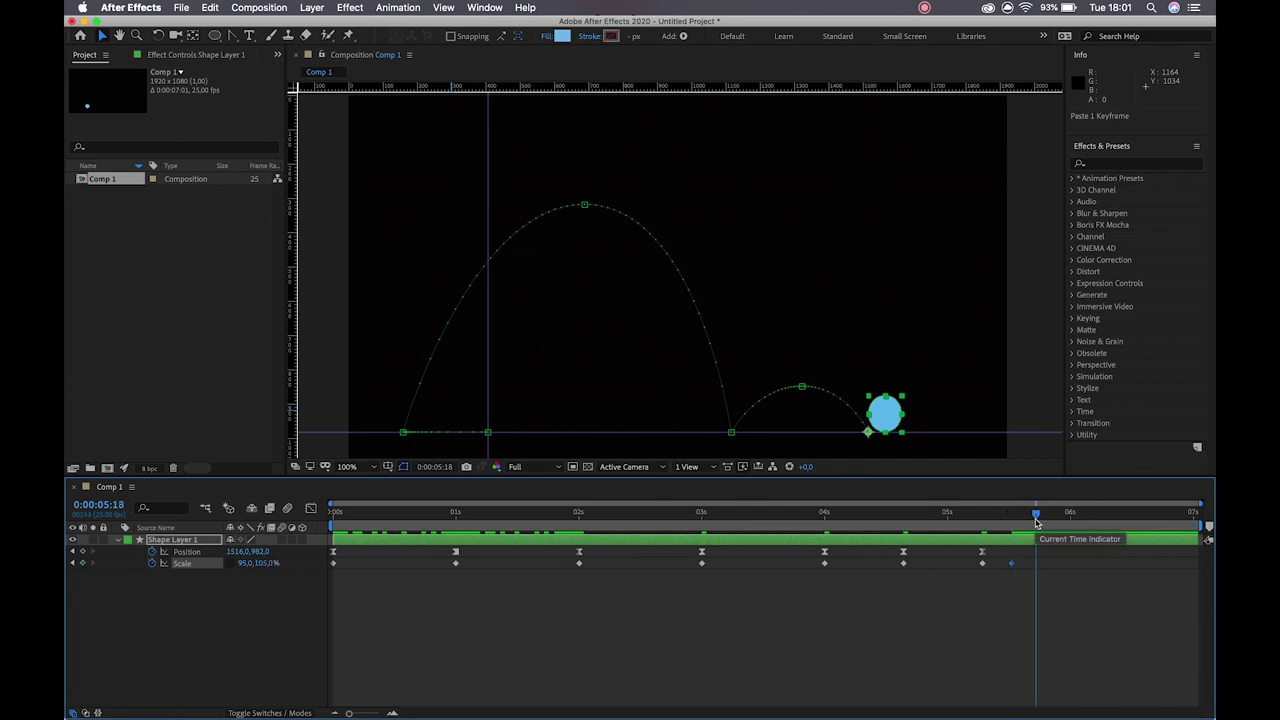
click(243, 563)
text(100)
key(Tab)
text(100)
key(Return)
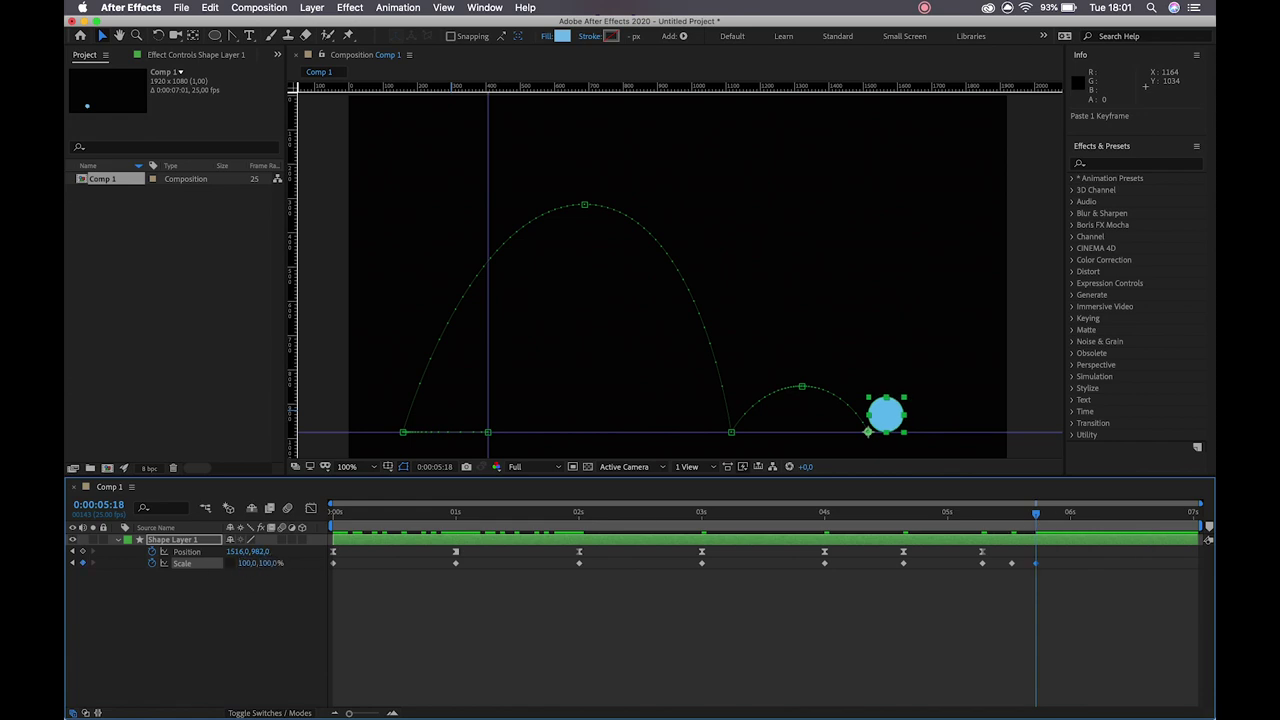
Step: Play back the final landing several times from about 0:00:04:16 to review the squash and stretch
click(909, 514)
key(space)
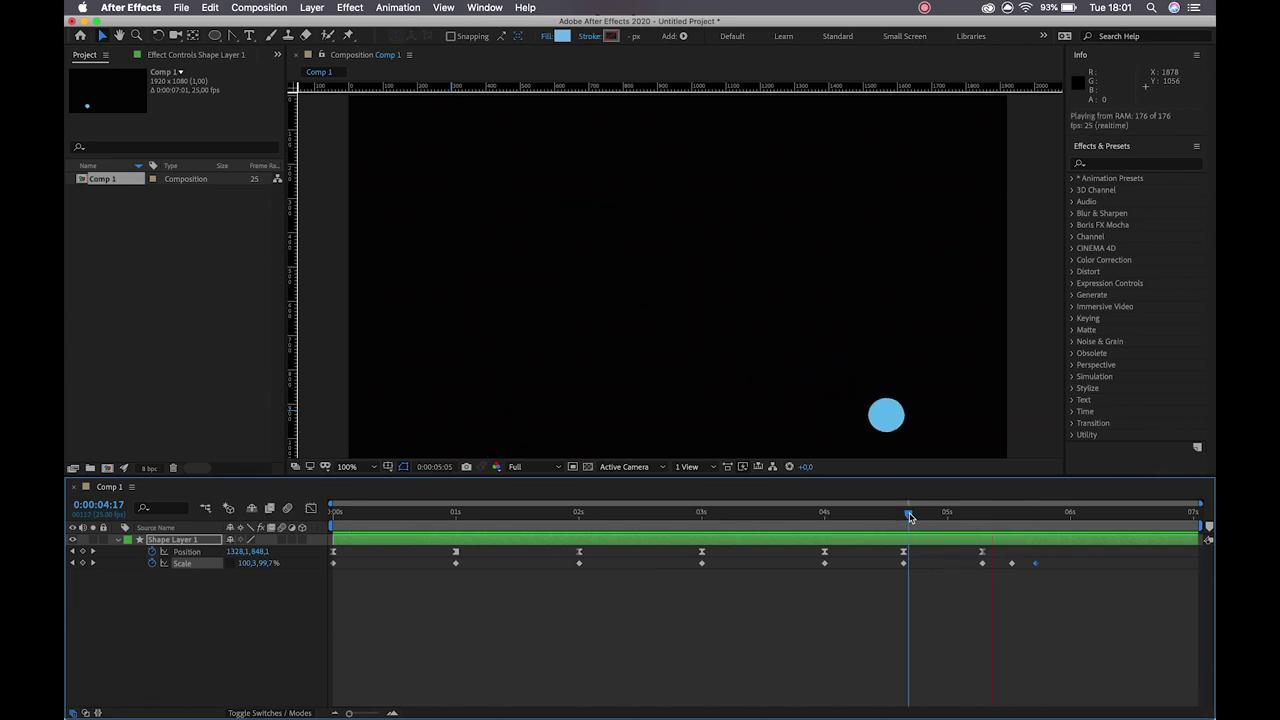
mouse_move(909, 517)
mouse_down()
mouse_move(987, 520)
mouse_move(902, 520)
mouse_up()
key(space)
key(space)
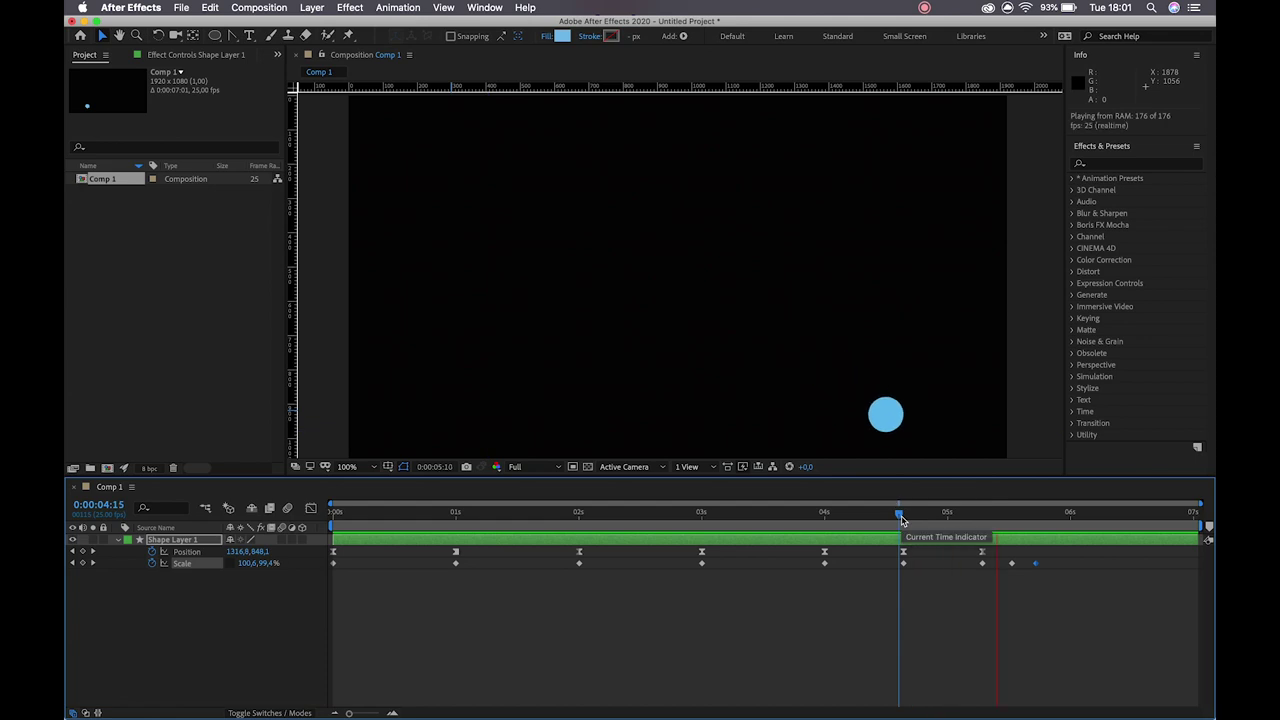
key(space)
key(space)
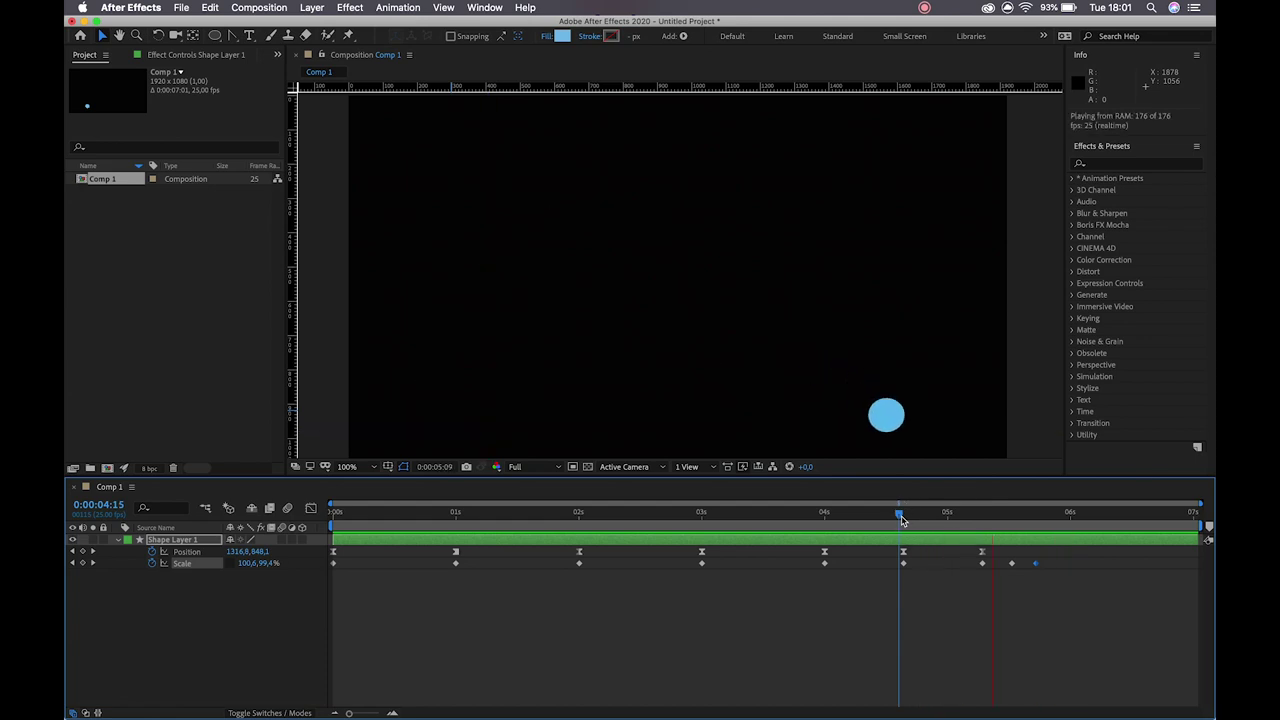
drag(901, 518, 907, 524)
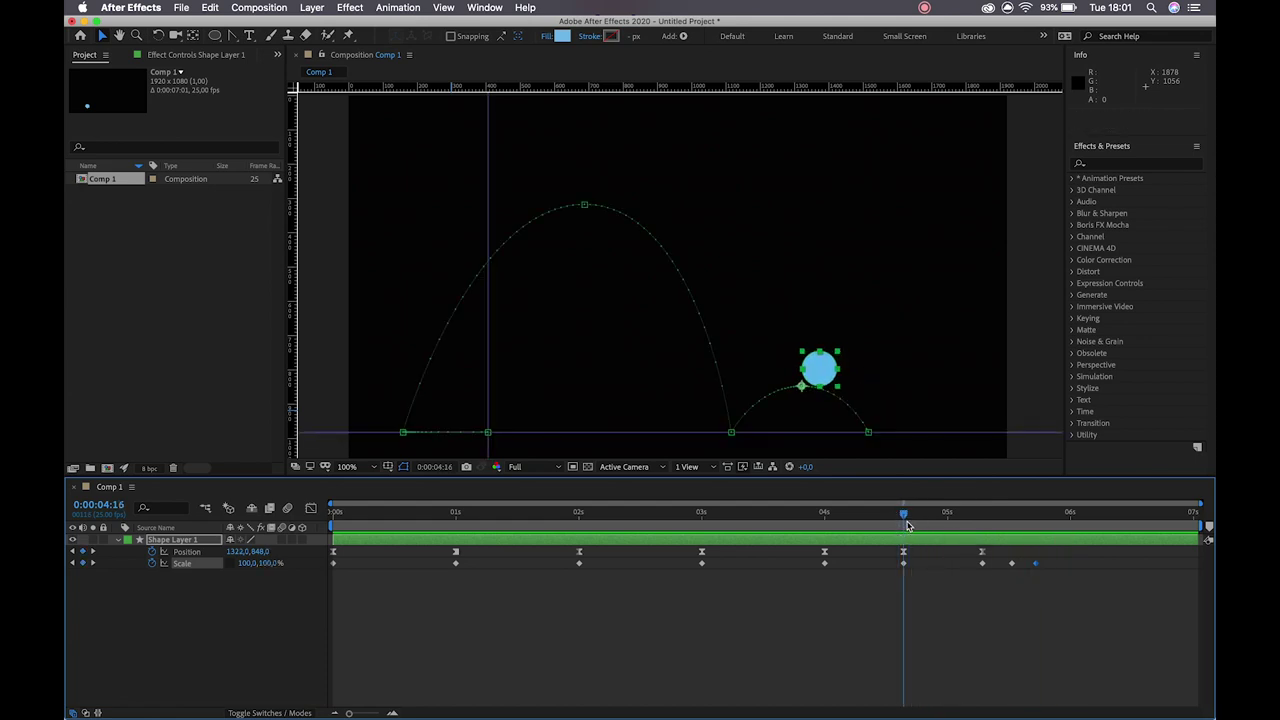
Step: Apply Easy Ease to all of the circle's Scale keyframes
drag(1058, 561, 295, 617)
right_click(456, 565)
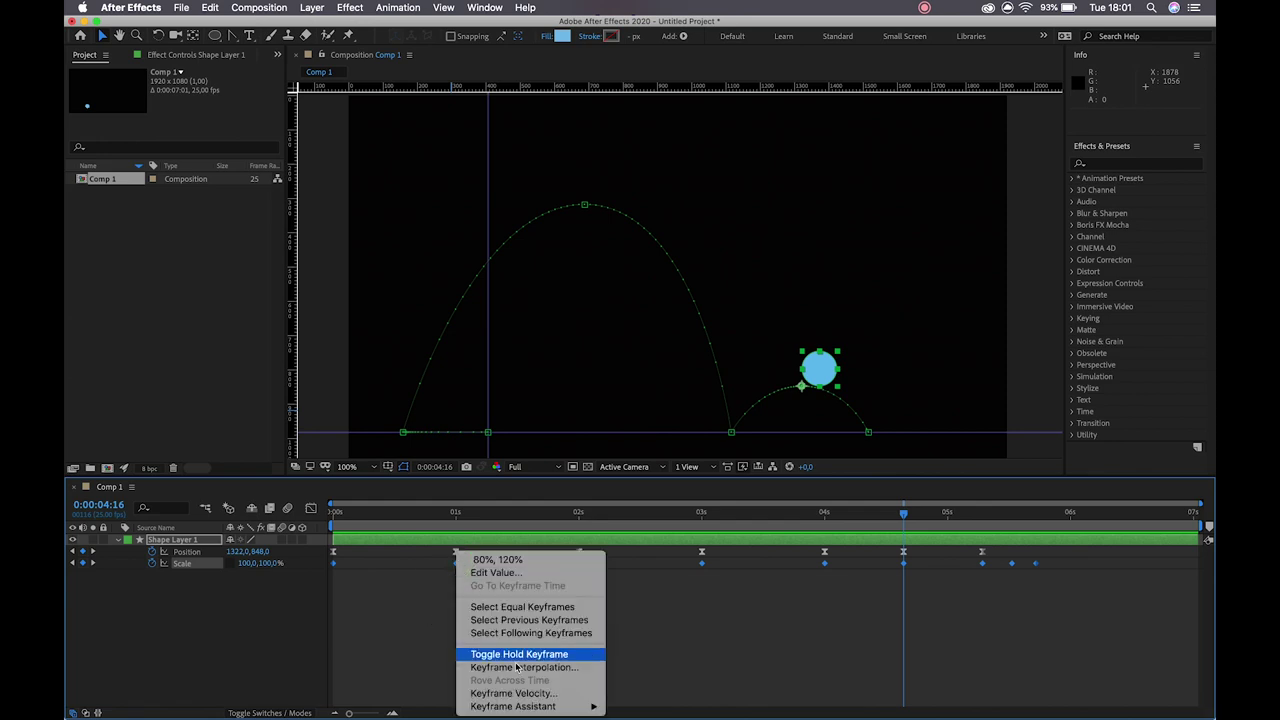
mouse_move(530, 709)
click(662, 629)
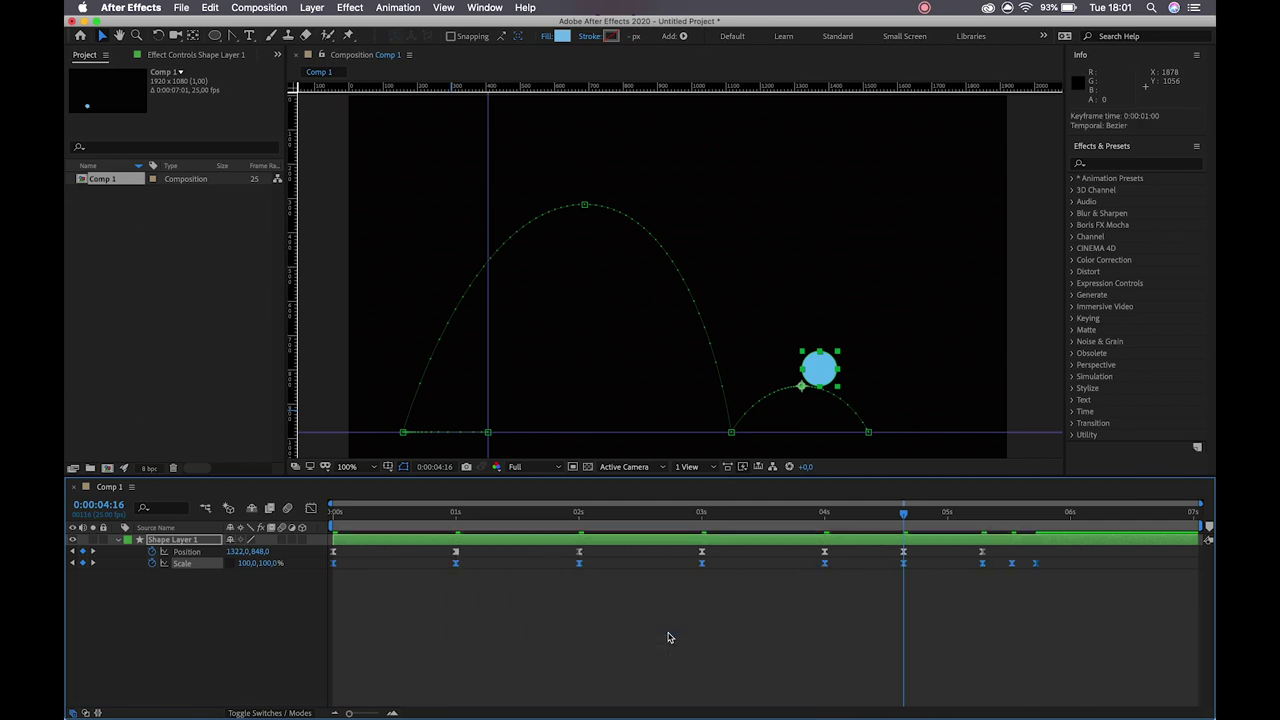
Step: Show the Scale speed curves in the Graph Editor and play back the eased animation from the start
click(311, 508)
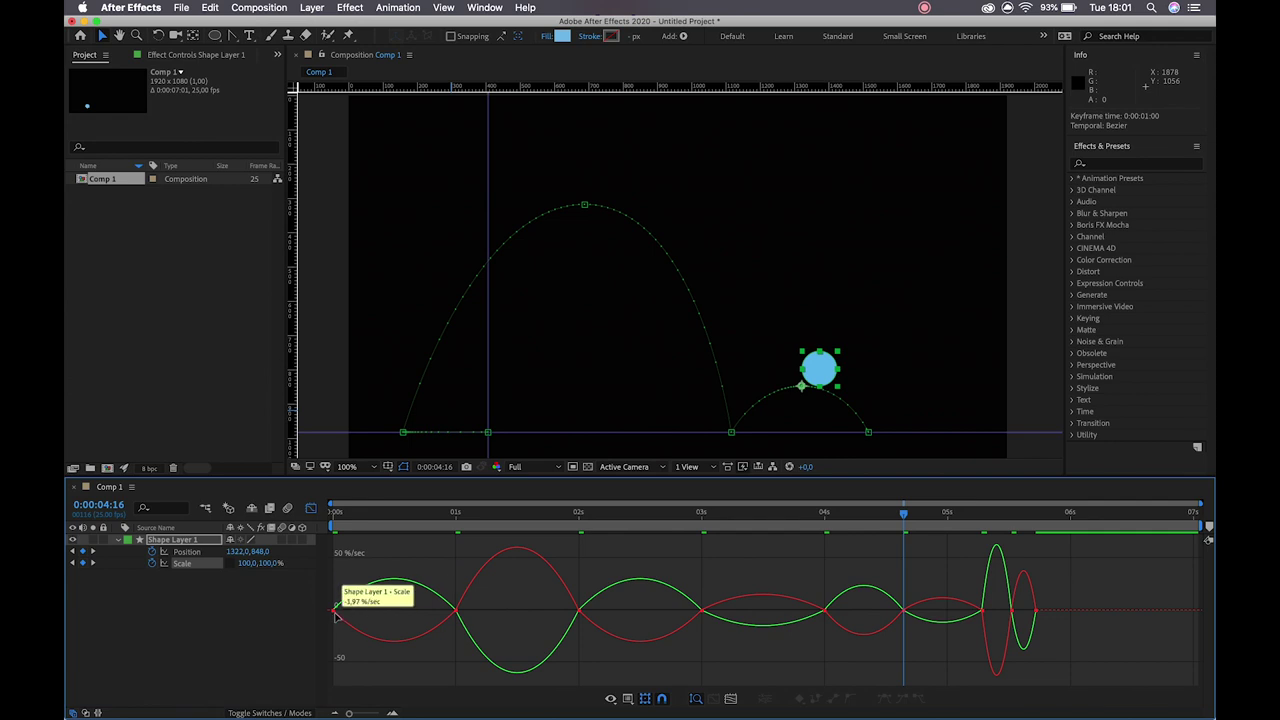
mouse_move(336, 608)
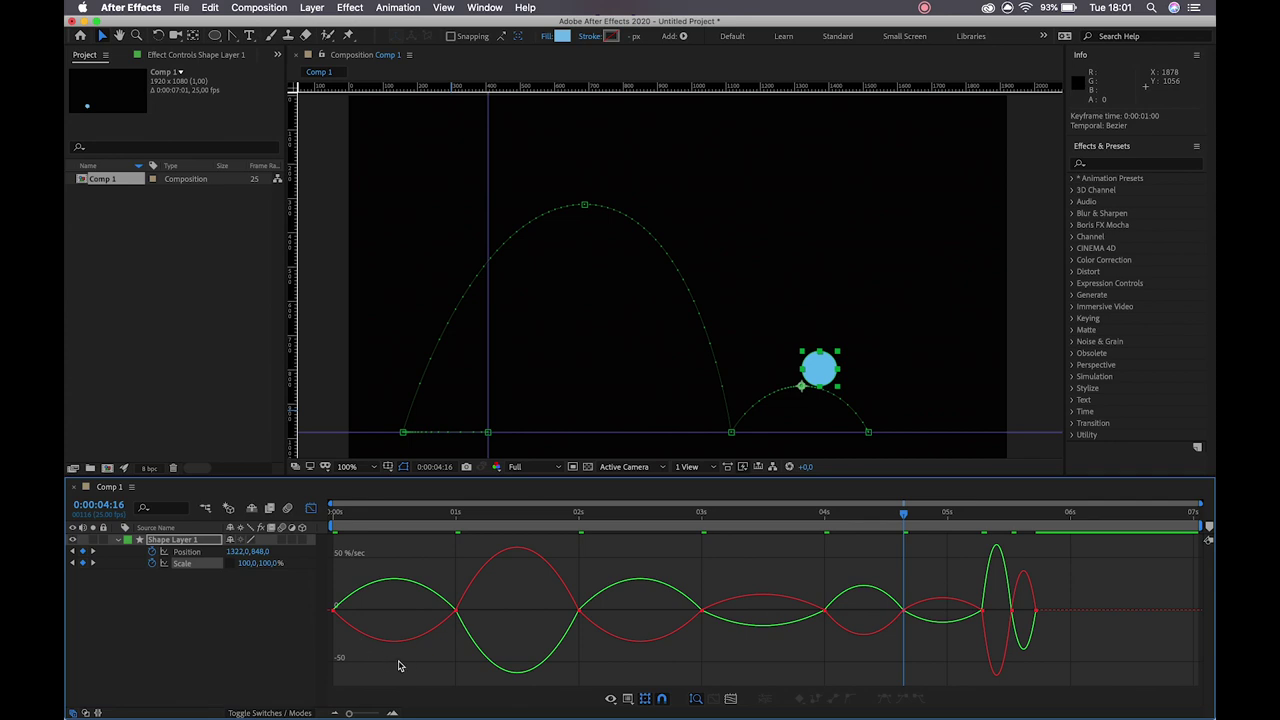
click(336, 511)
key(space)
key(space)
click(335, 510)
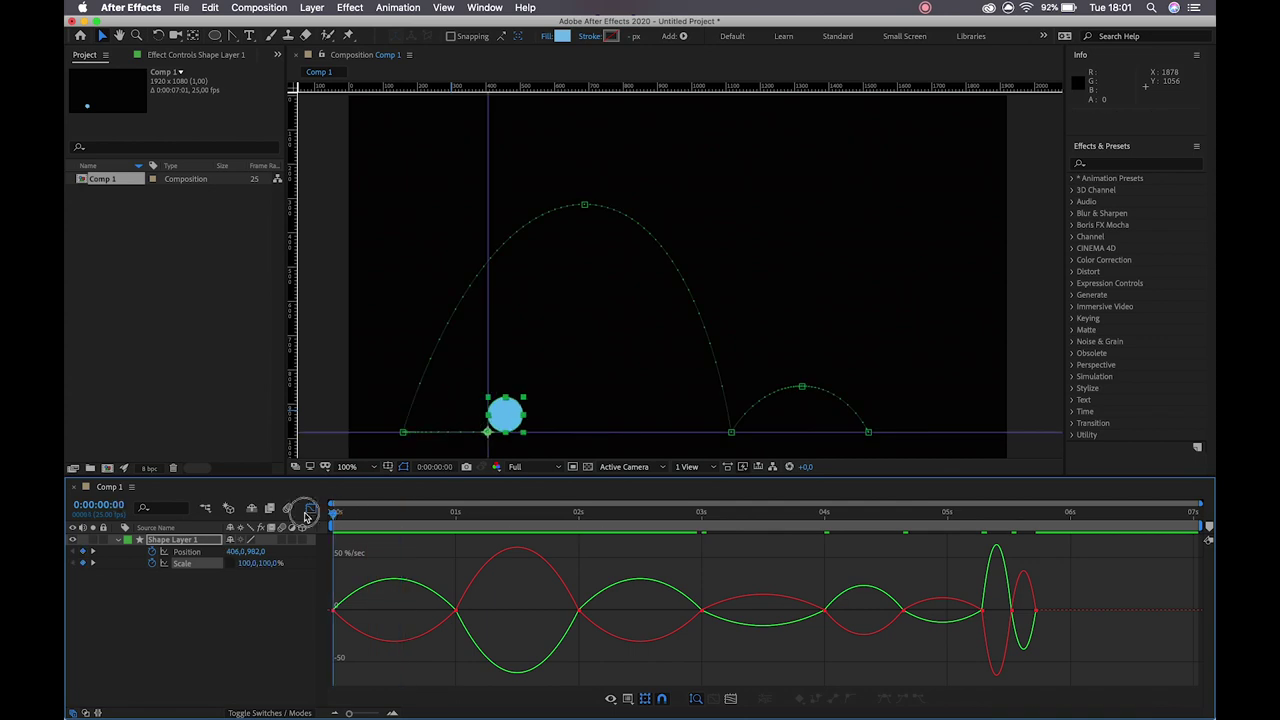
key(space)
key(space)
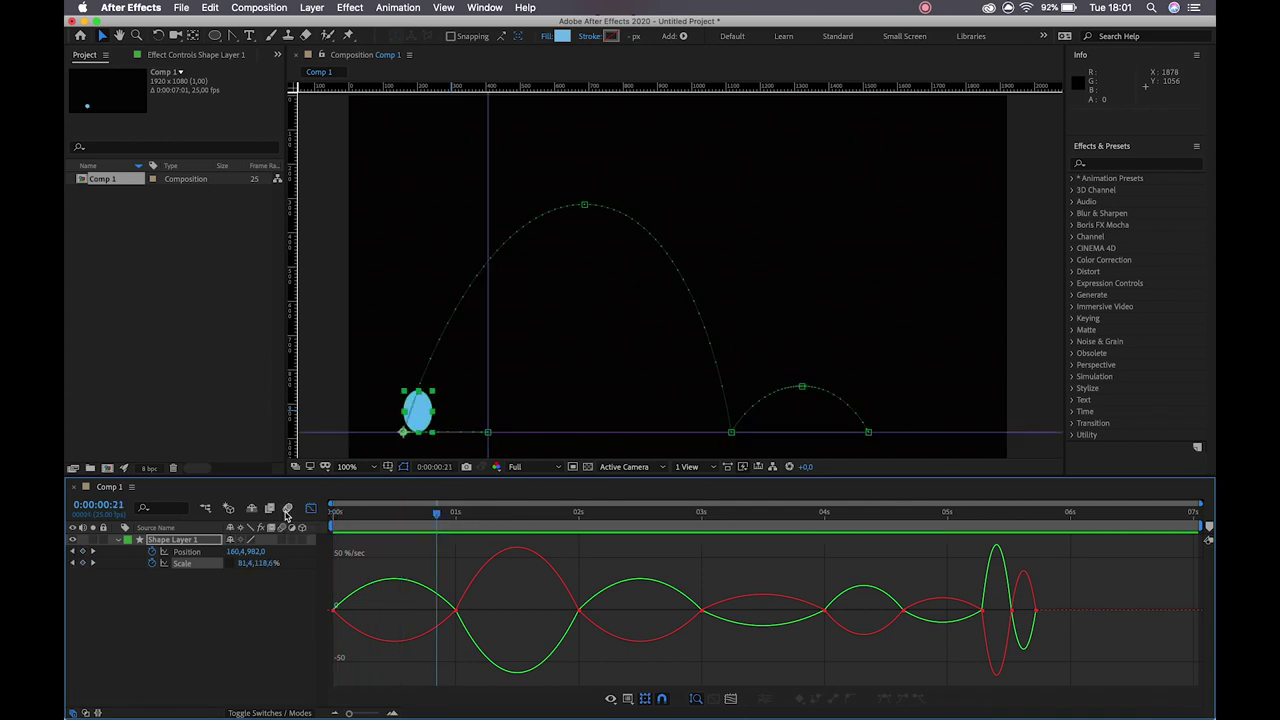
Step: Reshape the Scale speed curve between 0 s and 1 s so it peaks near the start, and play back the result
click(453, 611)
drag(436, 610, 375, 594)
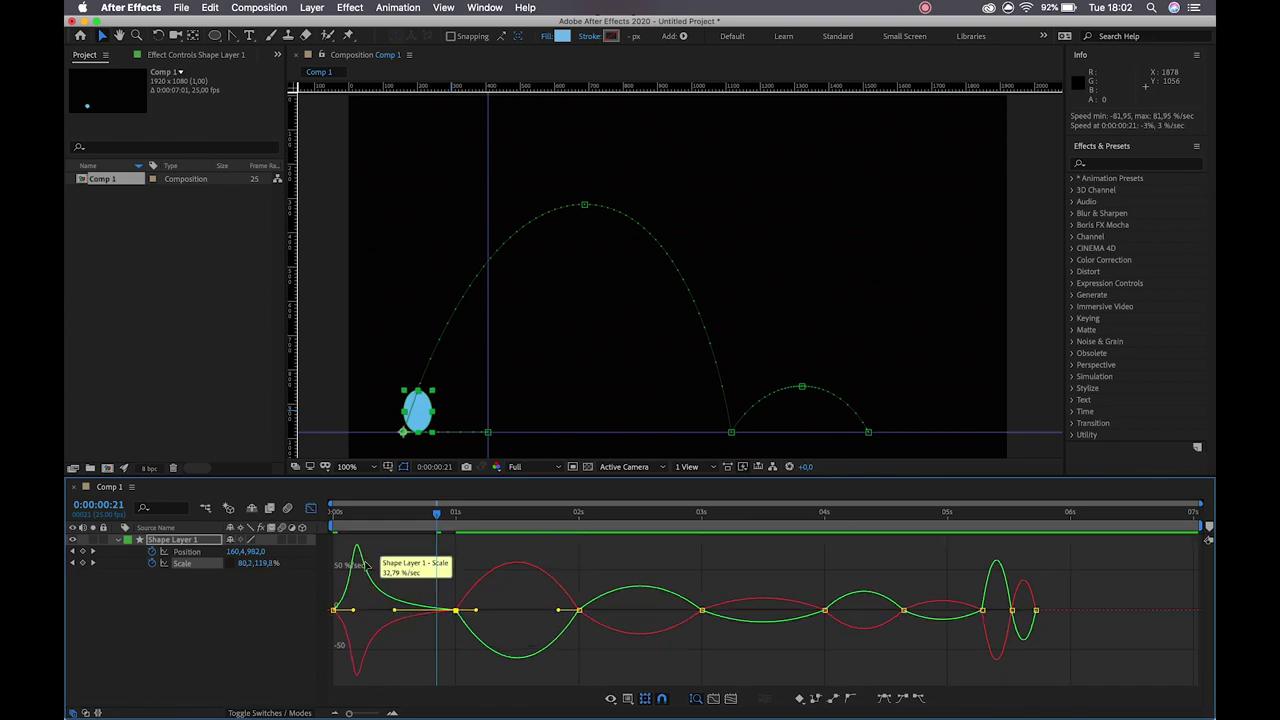
key(space)
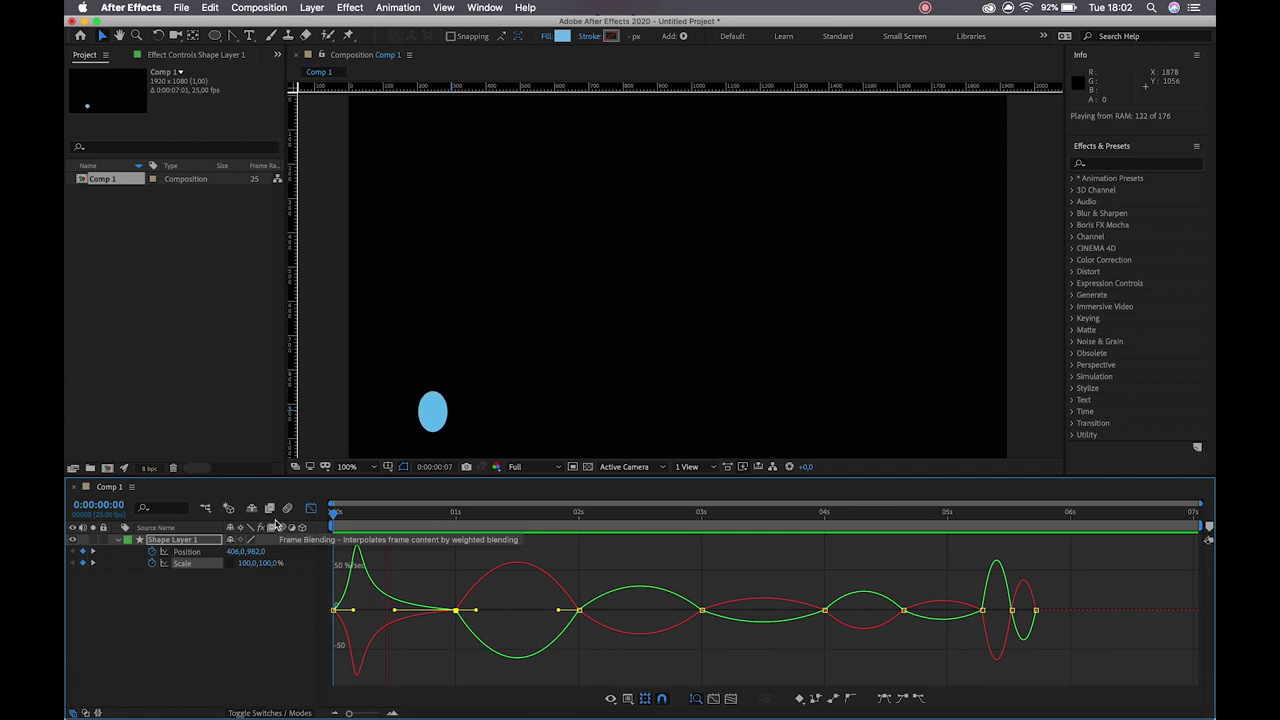
key(space)
key(space)
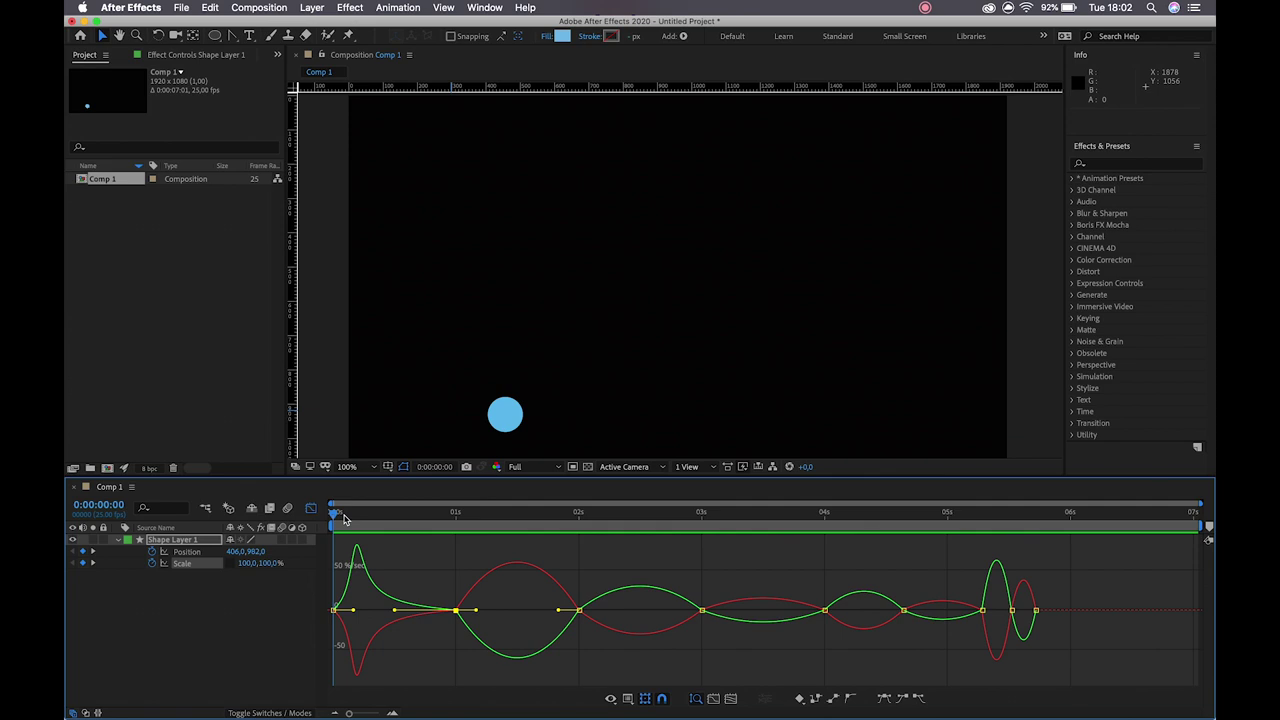
click(337, 517)
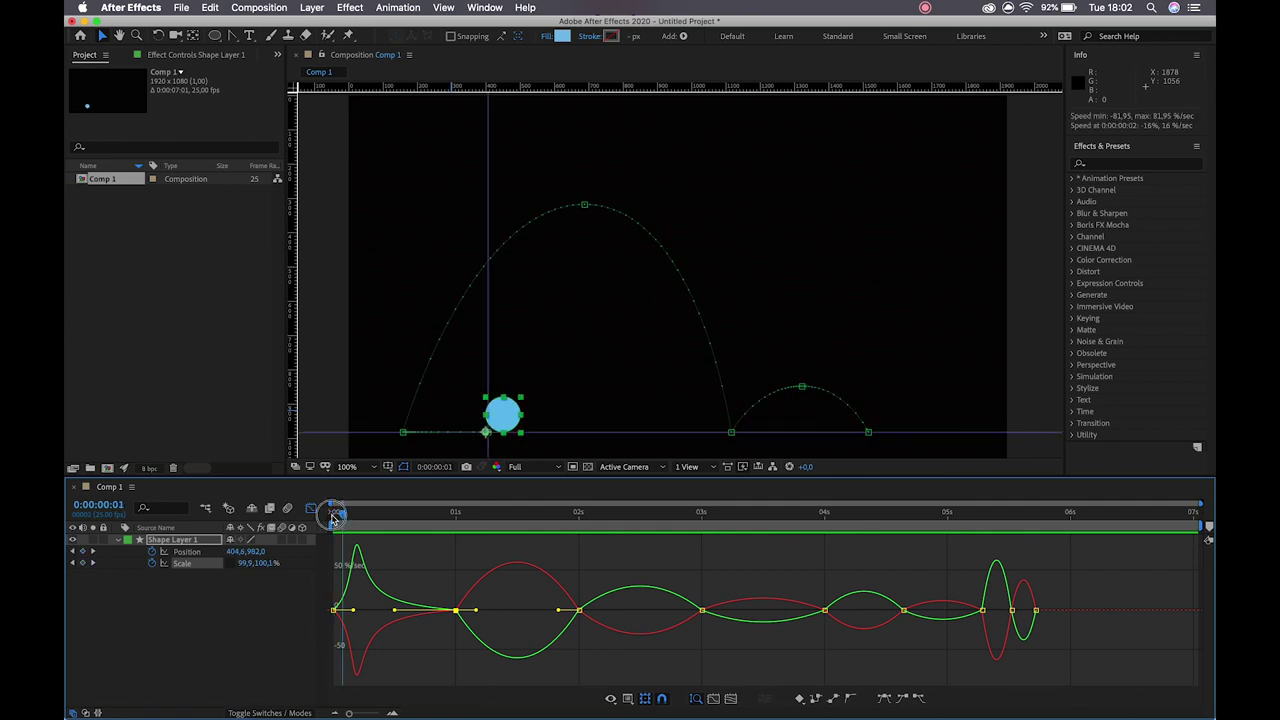
key(space)
Step: Reshape the Scale speed curve between 1 s and 2 s so it peaks just before 2 s, and play it back
click(487, 513)
drag(487, 513, 579, 525)
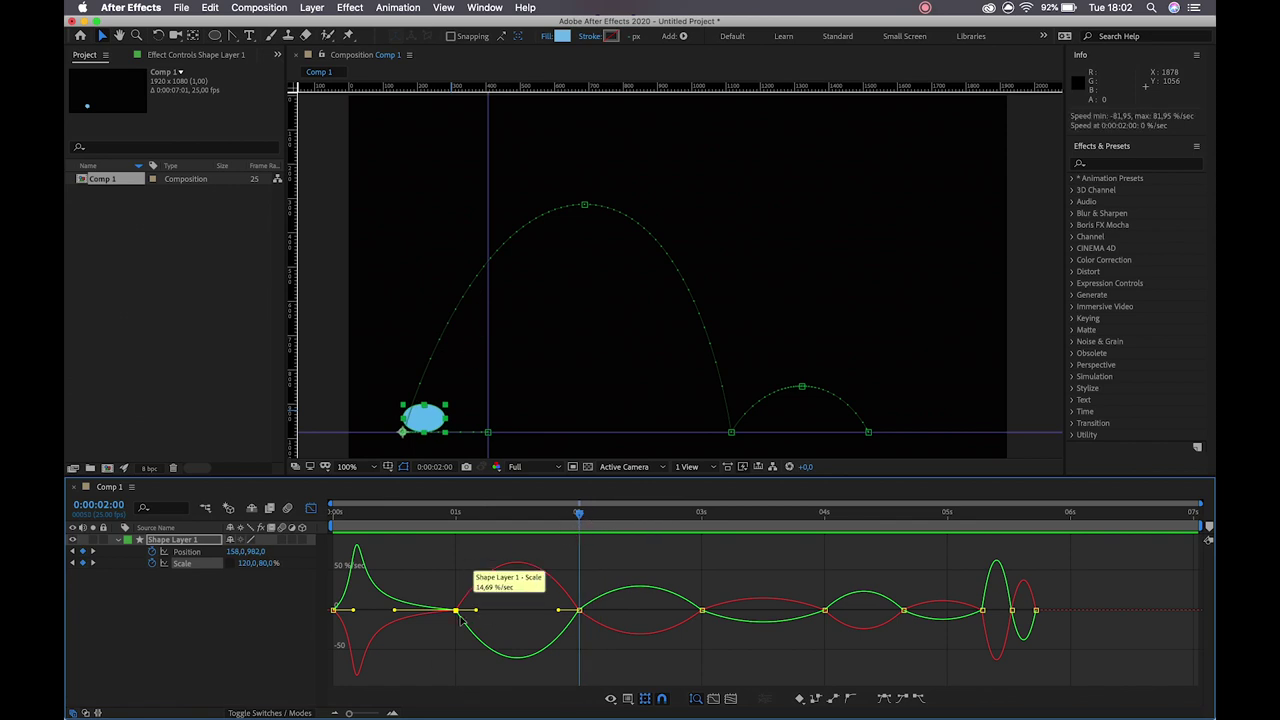
drag(477, 612, 547, 575)
drag(560, 516, 443, 512)
click(445, 556)
key(space)
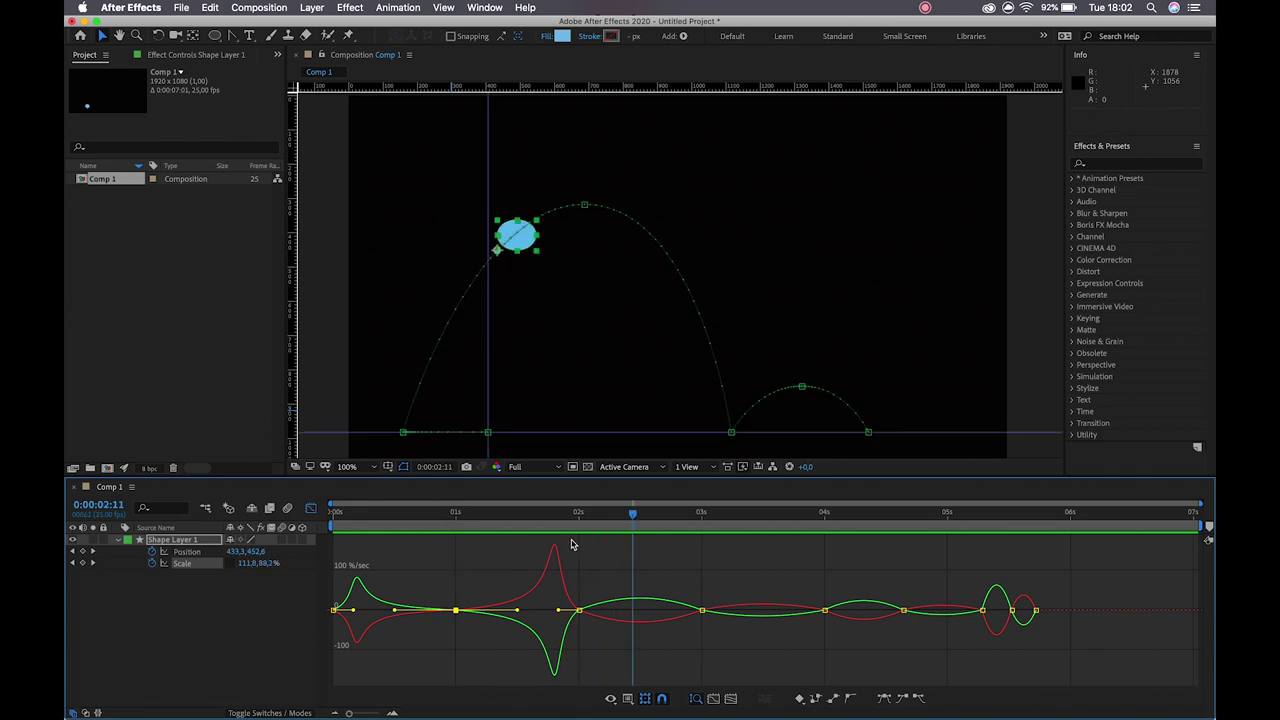
click(578, 514)
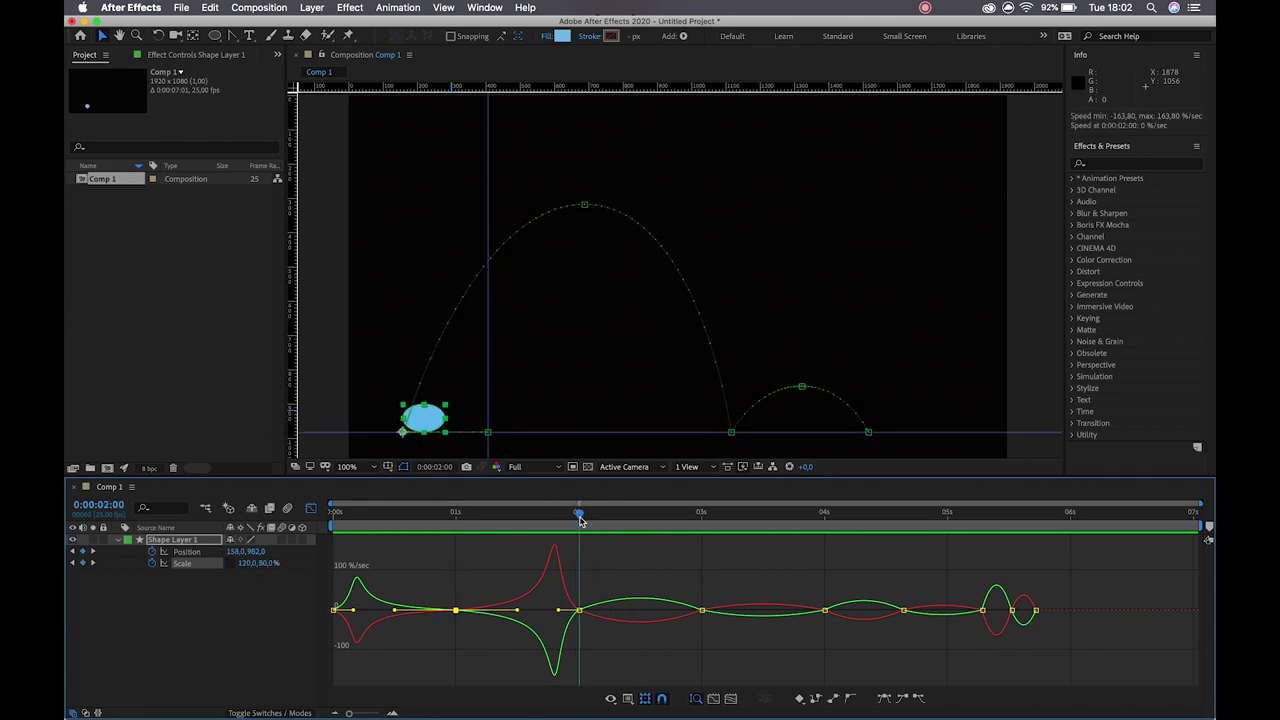
Step: Return to the keyframe view, select the 2 s Scale keyframe and review the circle's shape between 2 s and 3 s
click(310, 508)
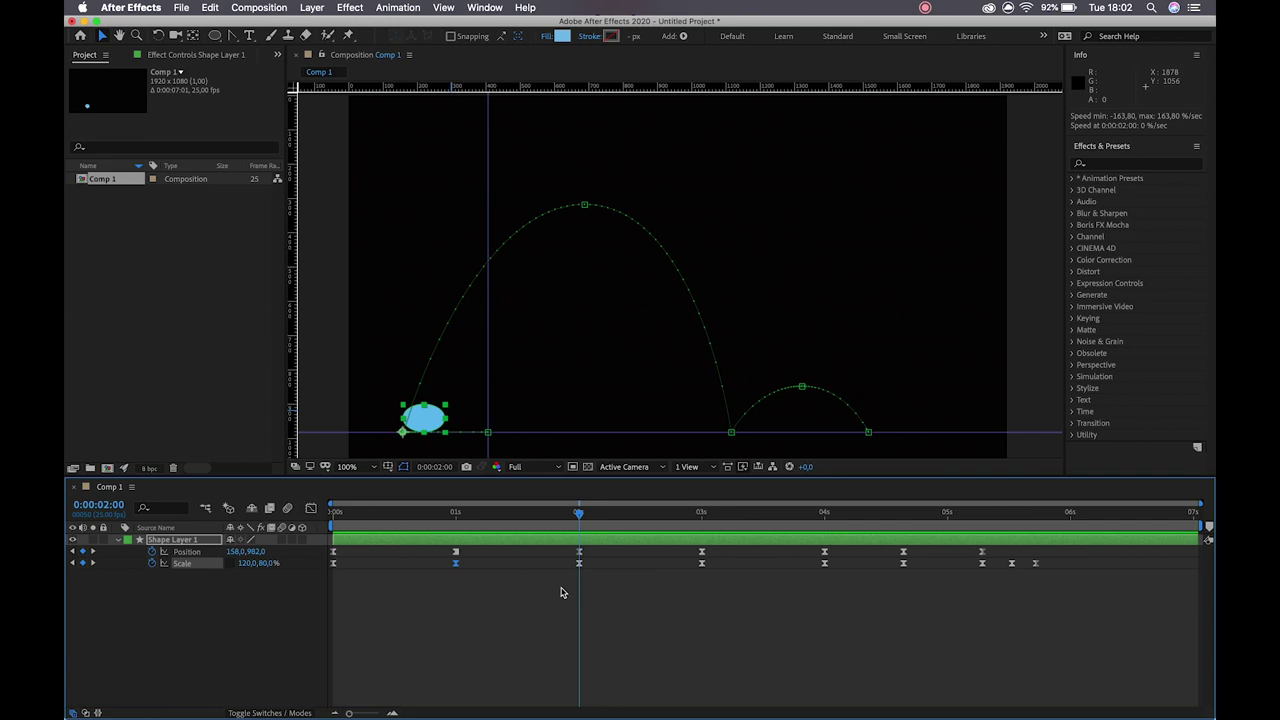
click(543, 630)
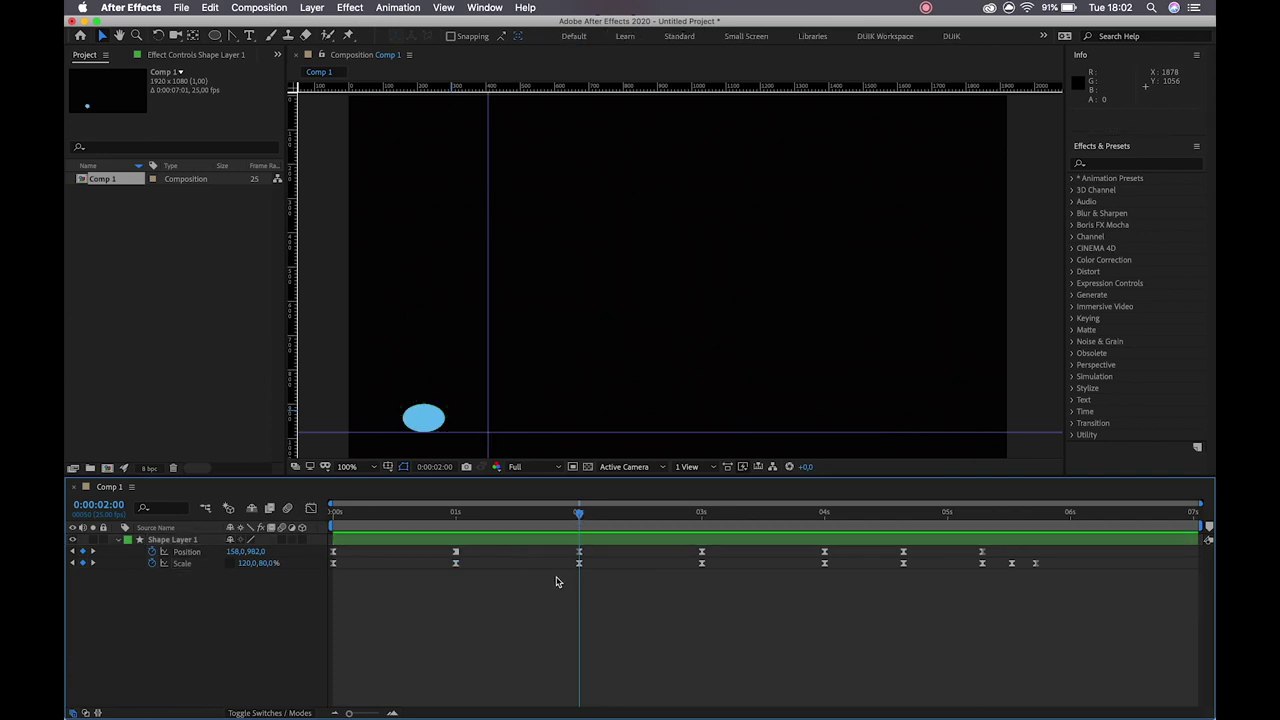
click(579, 564)
drag(581, 515, 702, 567)
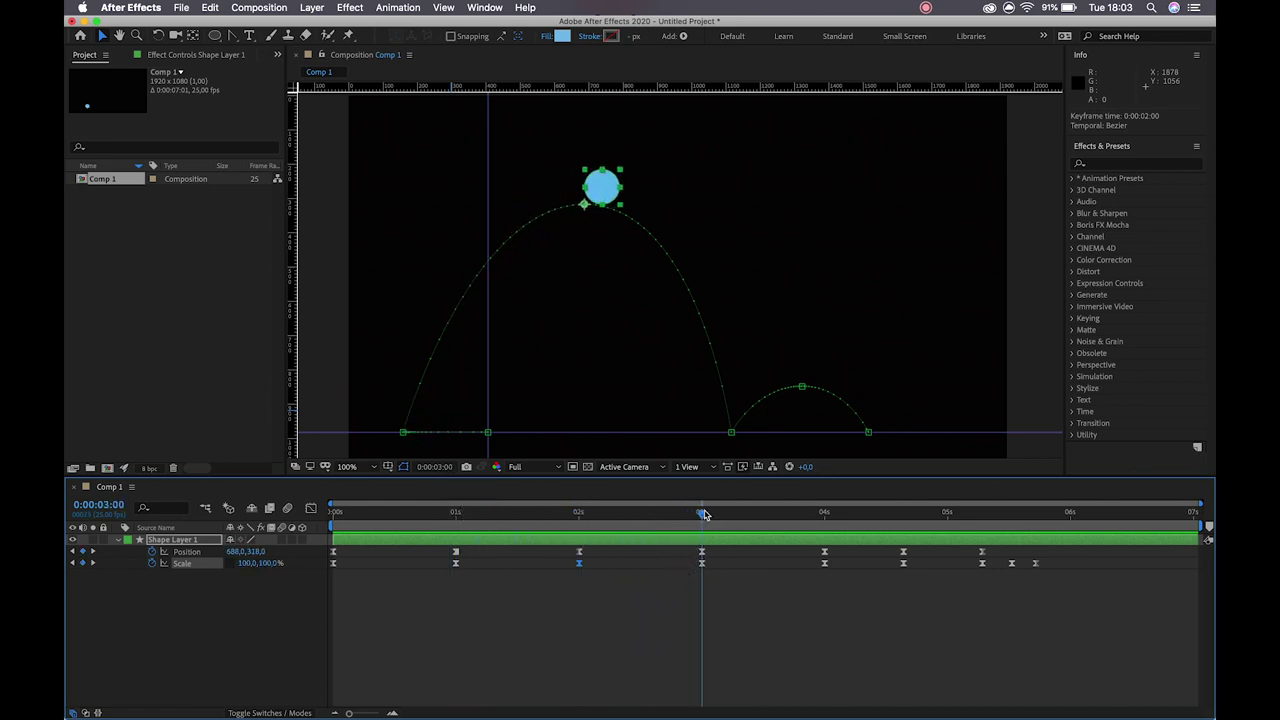
drag(695, 517, 578, 497)
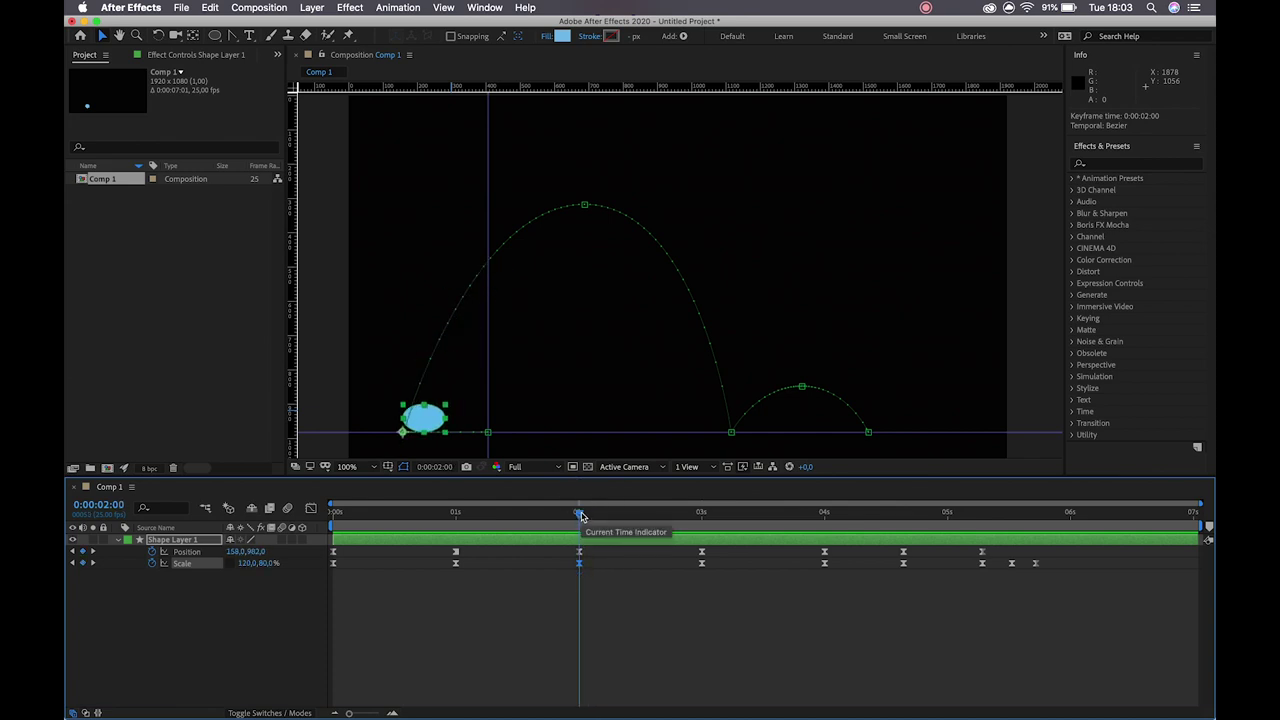
Step: Copy the circle's 2 s Scale keyframe to 0:00:02:06, early in the big bounce's rise
drag(581, 516, 605, 521)
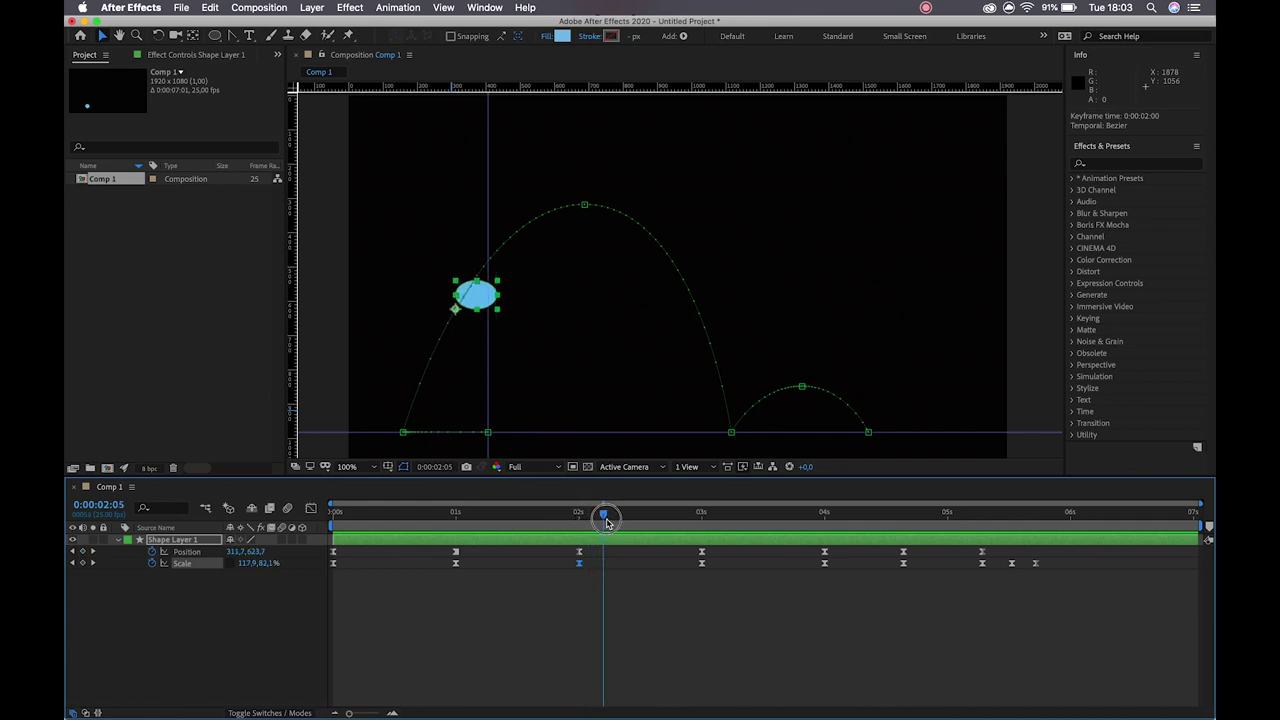
drag(606, 522, 611, 522)
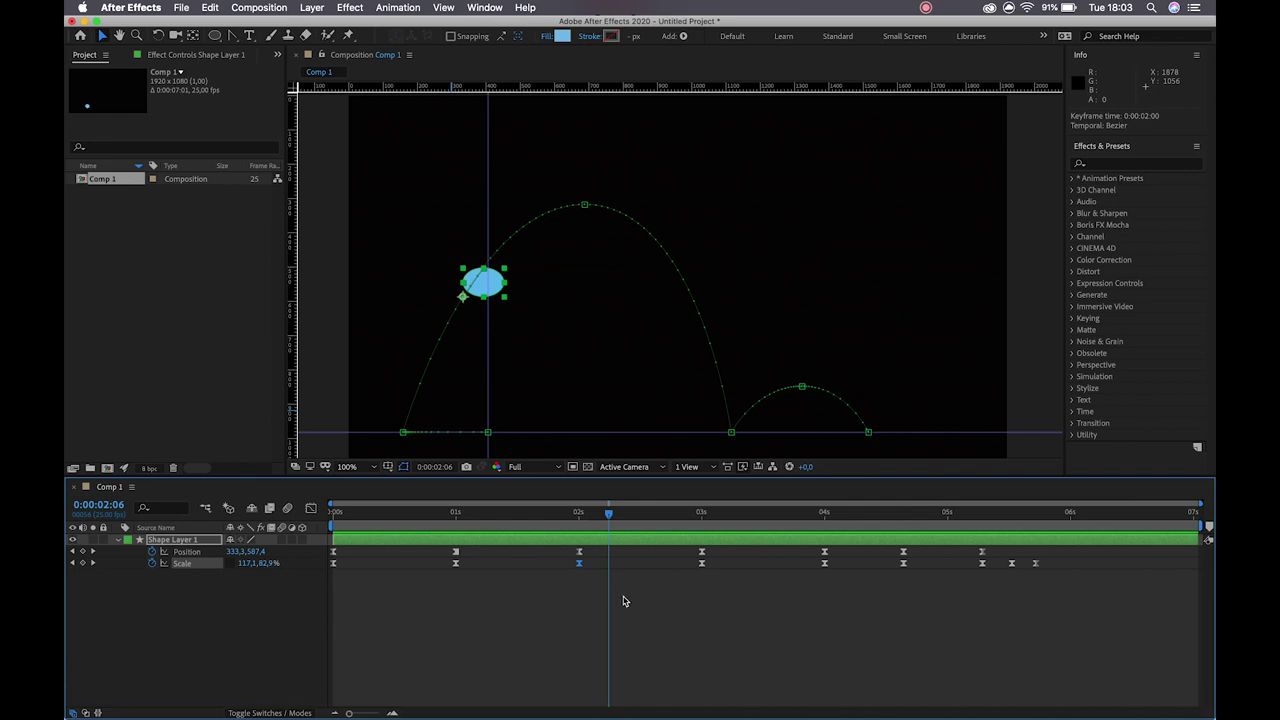
click(588, 612)
click(580, 566)
key(cmd+c)
key(cmd+v)
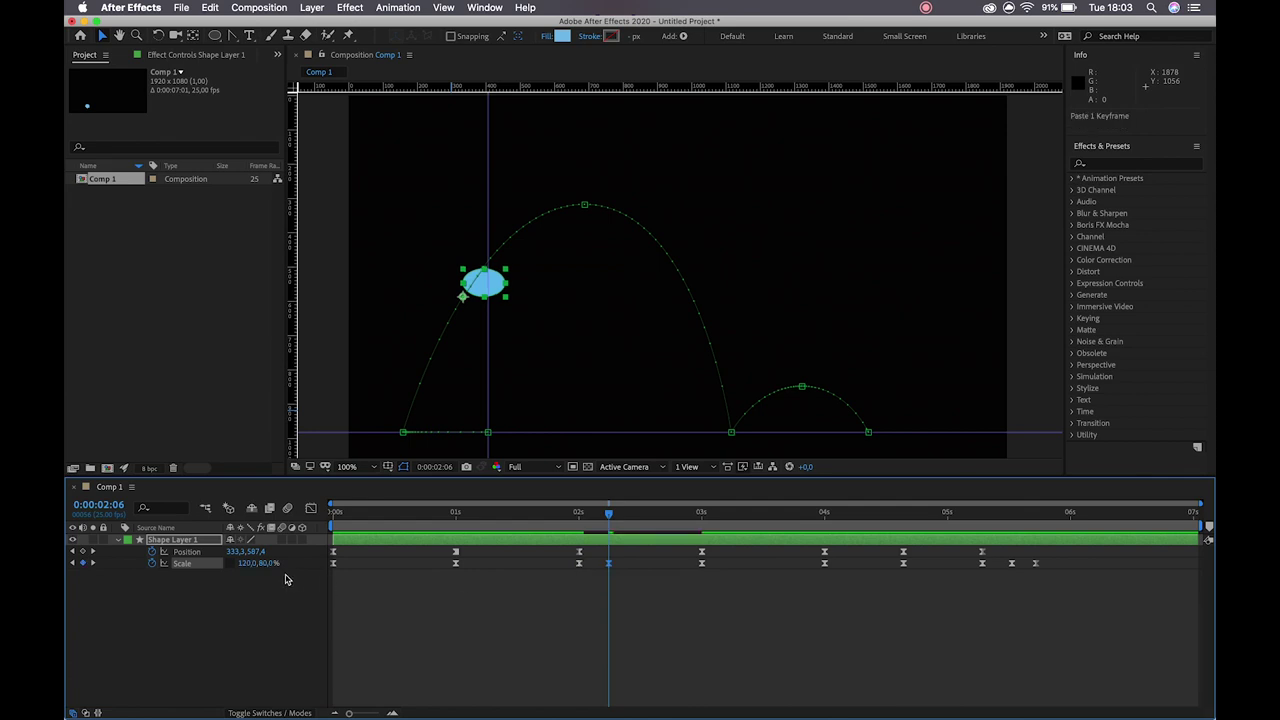
Step: Set the 0:00:02:06 Scale keyframe to 80, 120% and scrub through the bounce from 2 s to 4 s
click(247, 564)
text(80)
key(Tab)
key(Return)
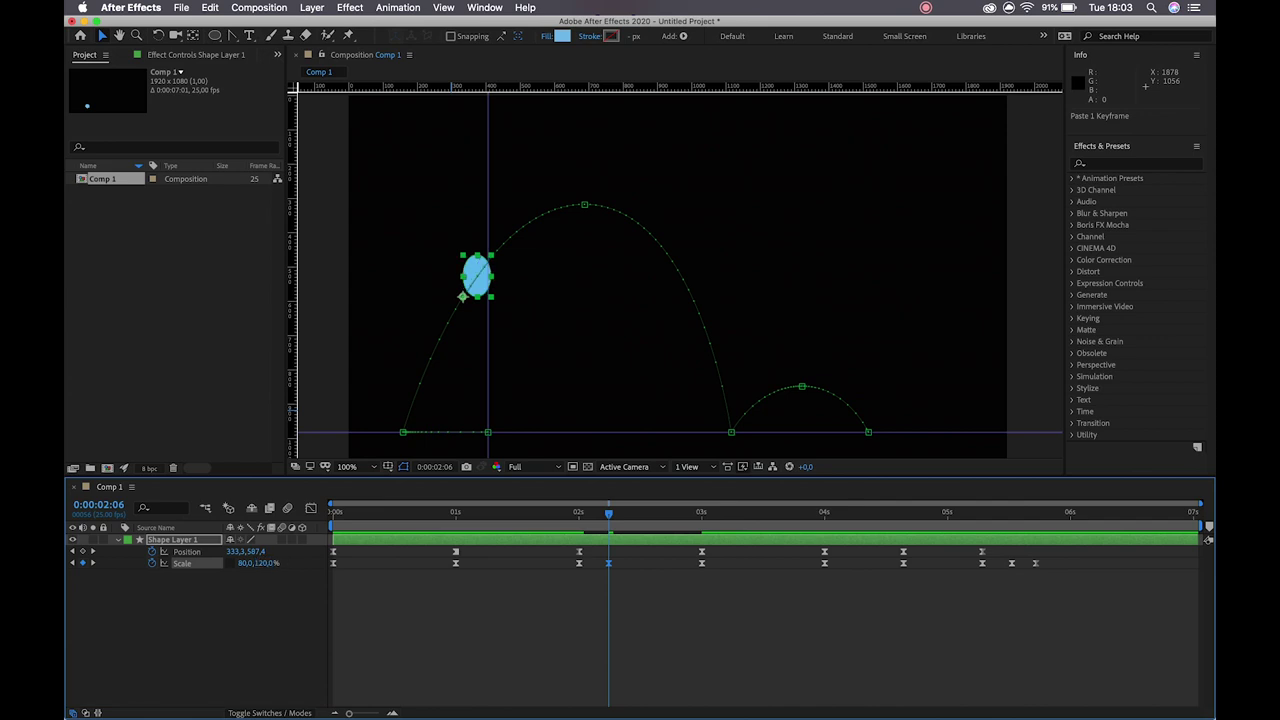
click(580, 512)
drag(580, 513, 826, 553)
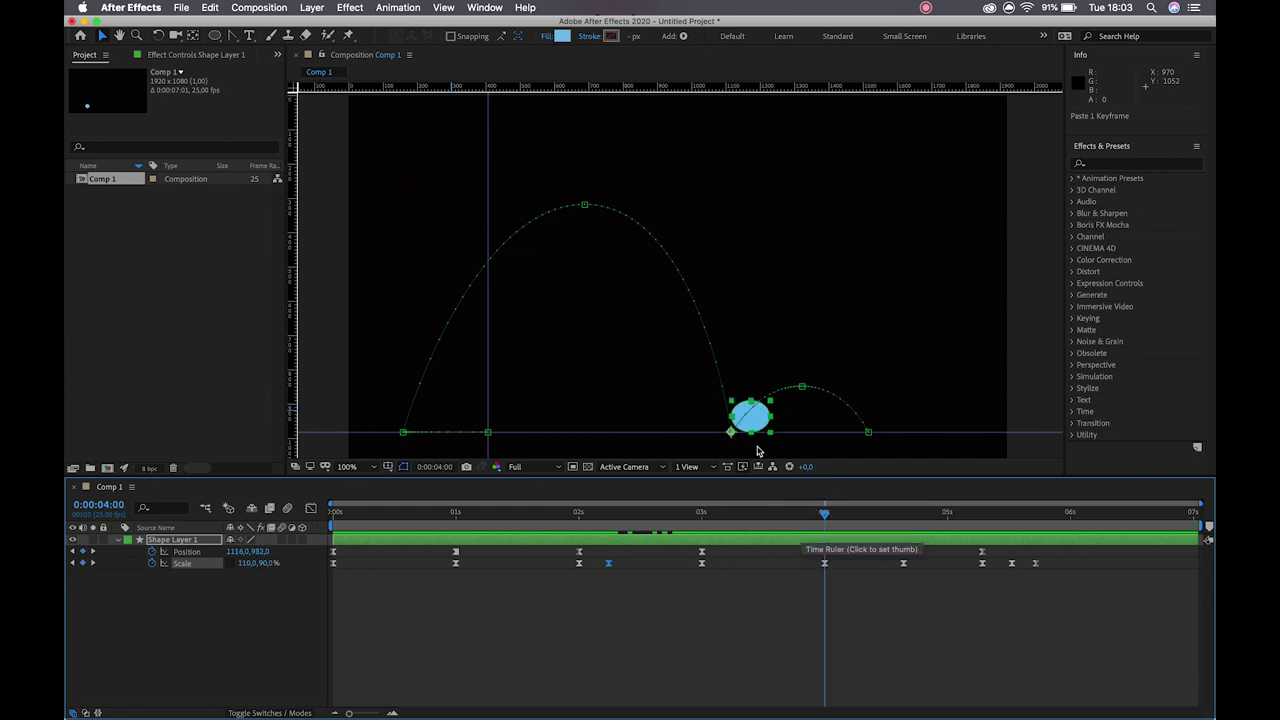
Step: Copy the 4 s Scale keyframe to 0:00:03:19, six frames before the landing
click(824, 516)
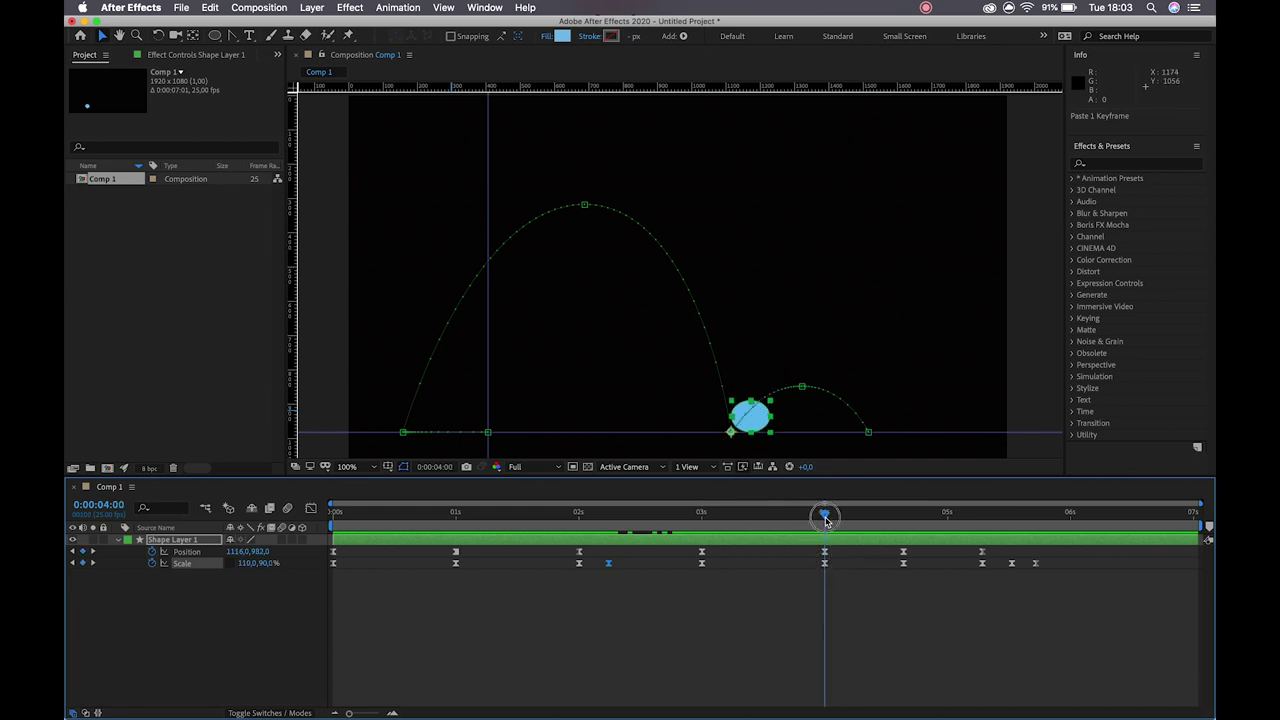
drag(824, 516, 797, 517)
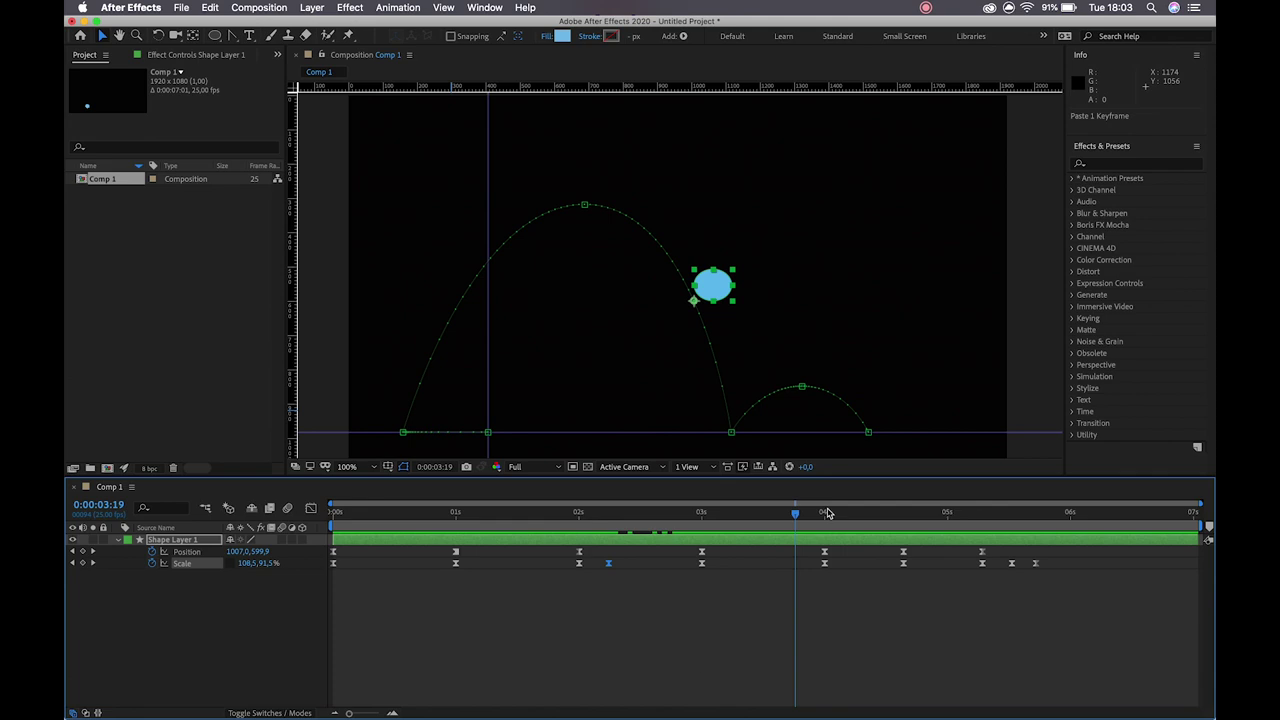
drag(794, 521, 824, 521)
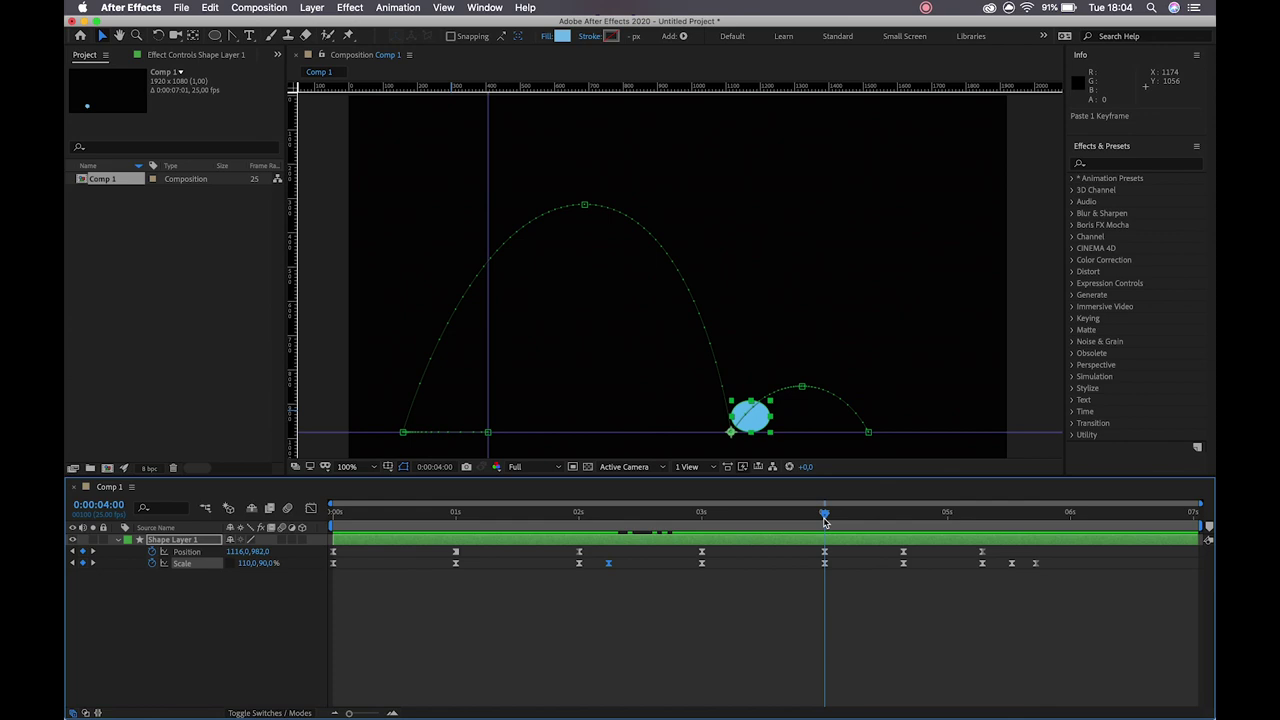
drag(824, 521, 824, 521)
drag(824, 521, 824, 521)
key(shift+Page_Up)
click(824, 521)
key(Page_Up)
key(Page_Up)
key(Page_Up)
key(Page_Up)
key(Page_Up)
key(Page_Up)
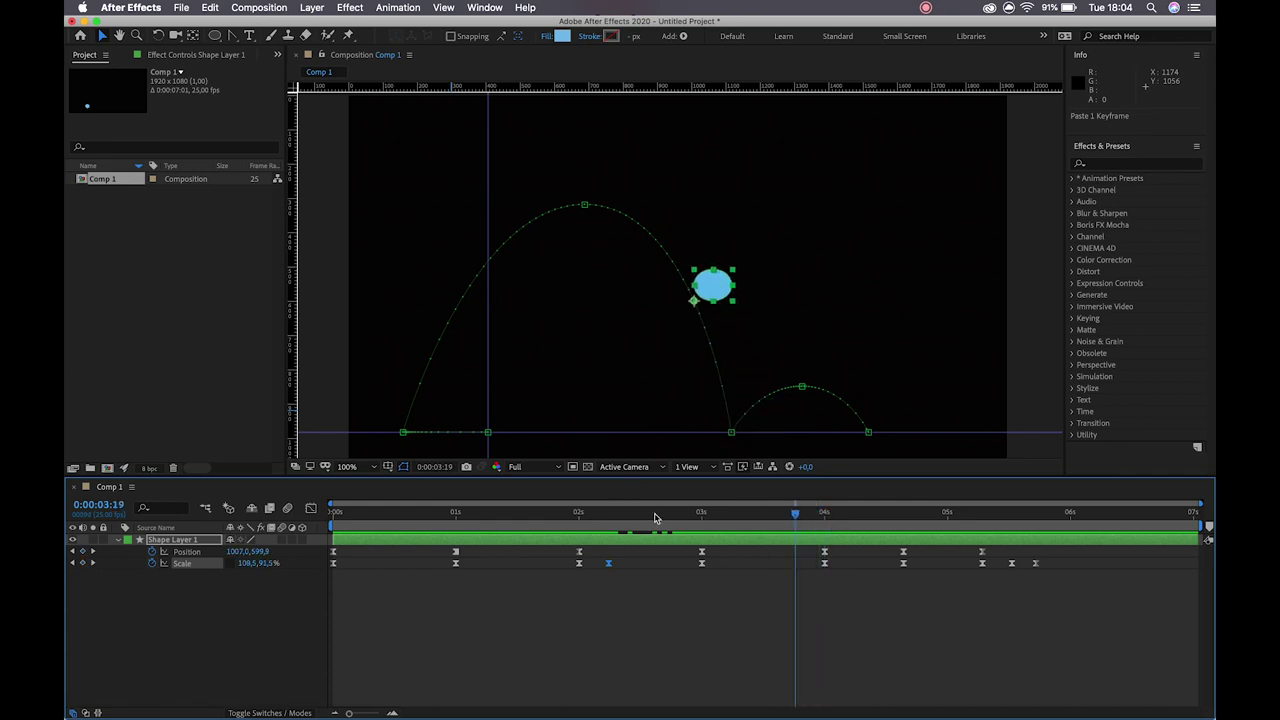
click(824, 564)
key(super+v)
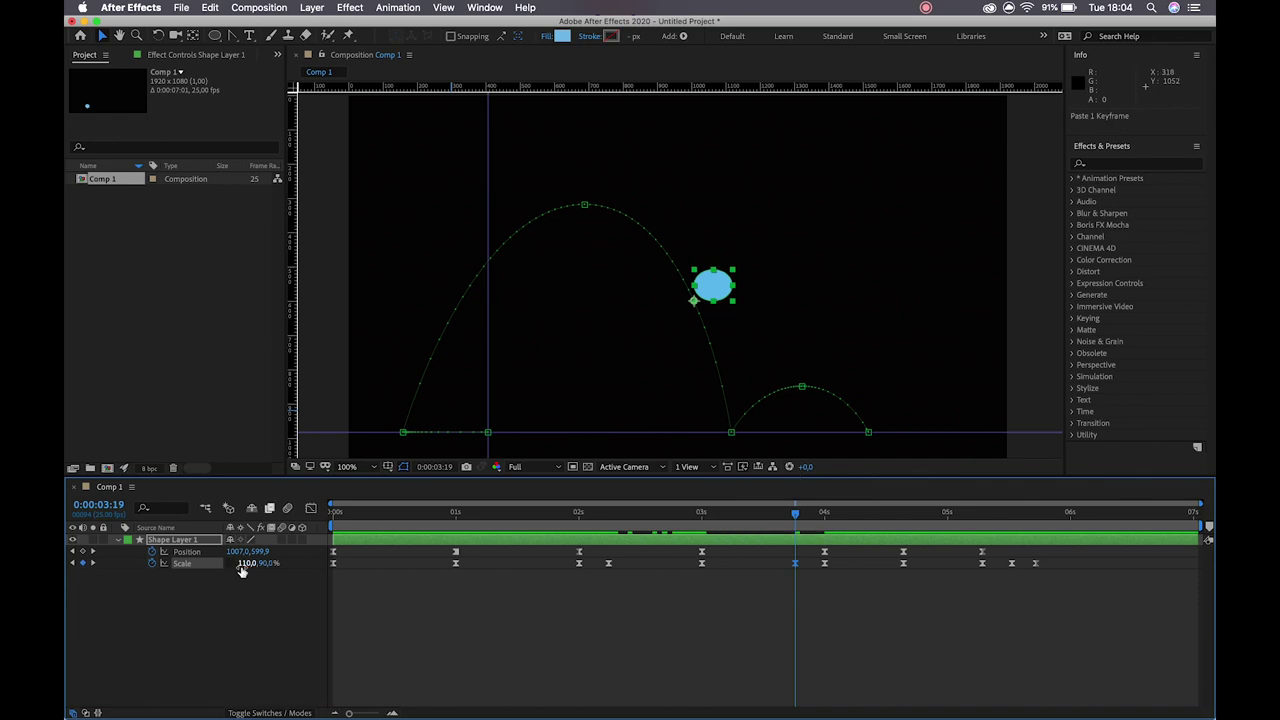
Step: Set the 0:00:03:19 Scale keyframe to 90, 110% and scrub through the motion from 0:00:02:06 to 4 s
click(248, 565)
text(90)
key(Tab)
key(Return)
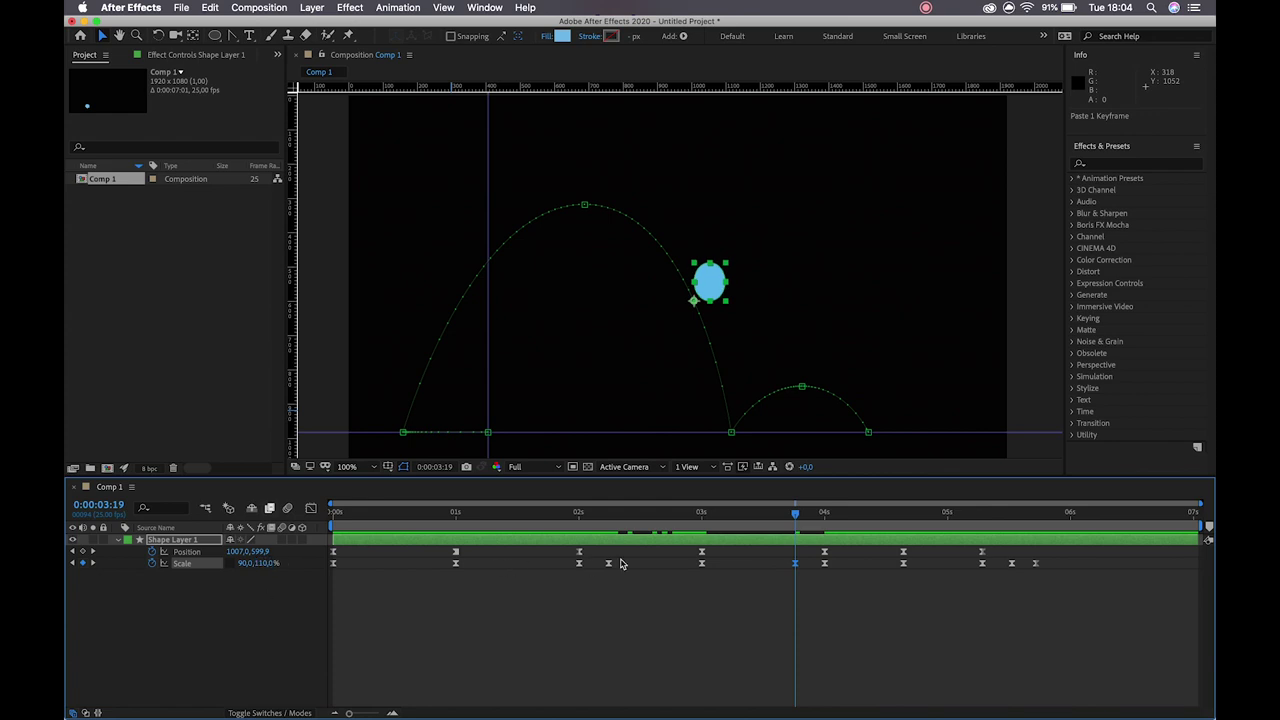
click(609, 516)
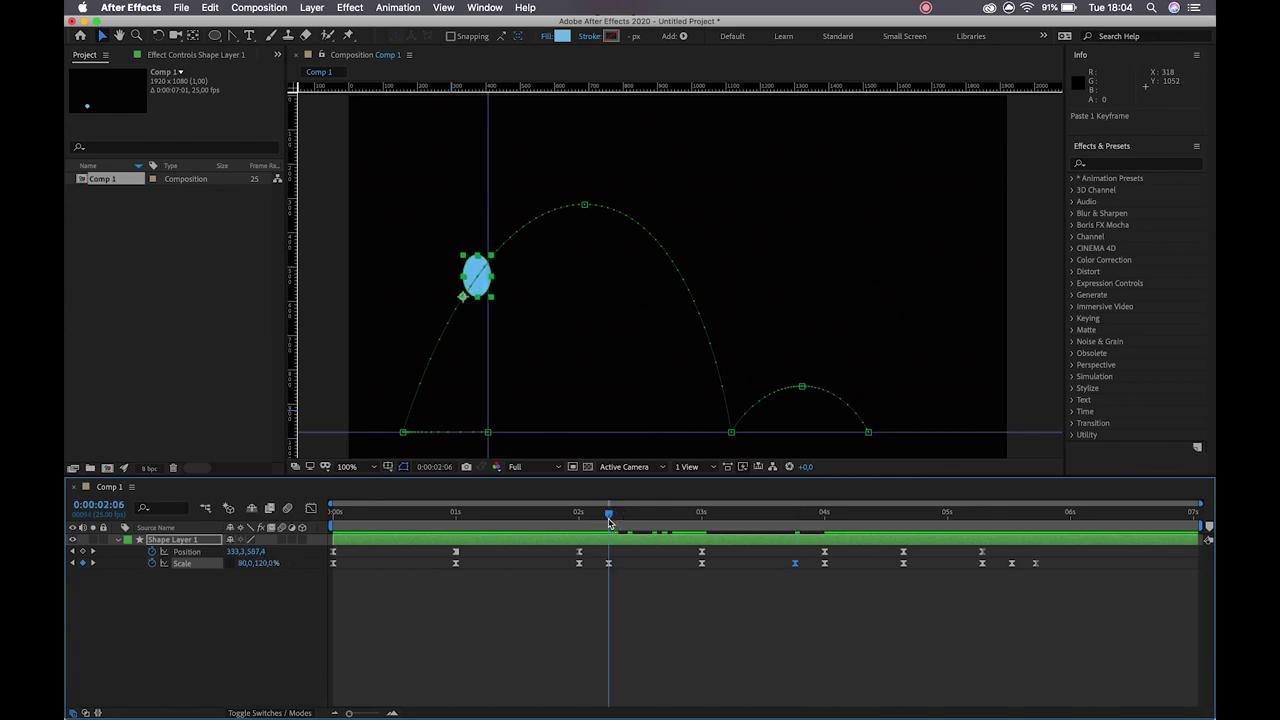
drag(609, 516, 825, 562)
mouse_move(825, 518)
mouse_down()
mouse_move(1022, 557)
mouse_move(826, 540)
mouse_move(906, 552)
mouse_move(838, 545)
mouse_move(825, 532)
mouse_up()
Step: Show the Scale speed curves in the Graph Editor and reshape both between 2 s and 0:00:02:06 to peak just after 2 s
click(578, 514)
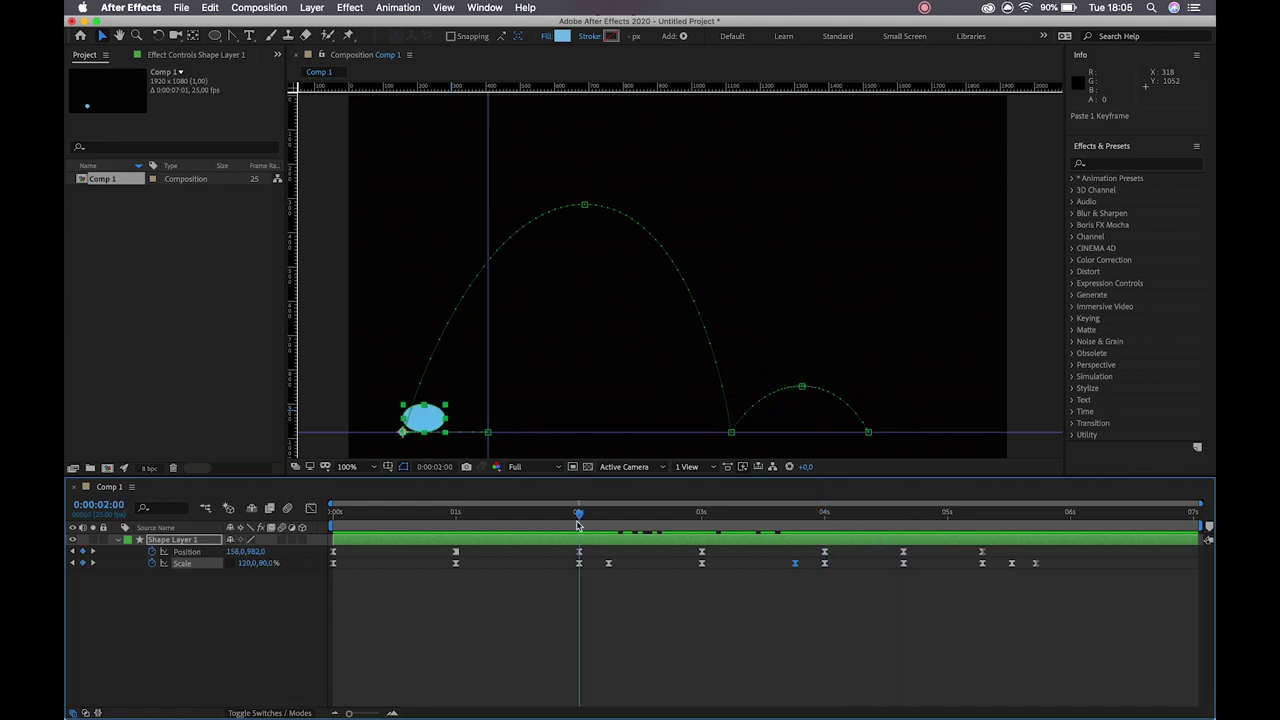
click(579, 564)
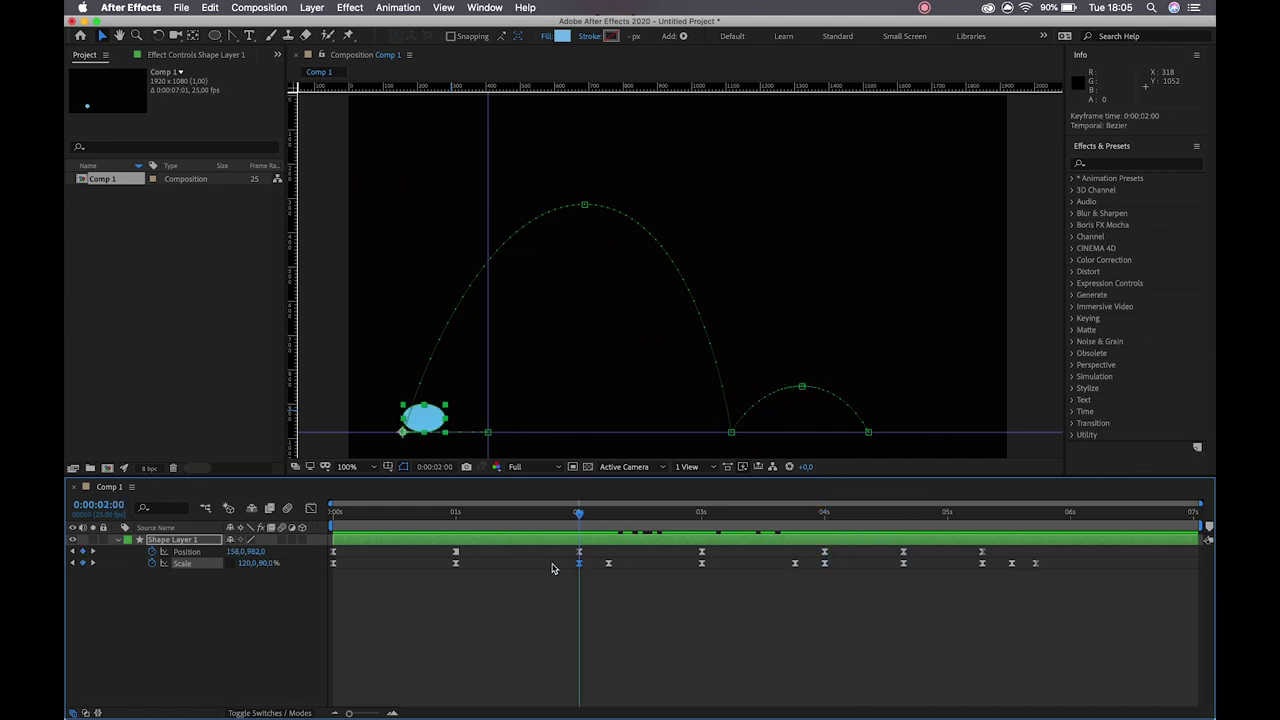
click(311, 508)
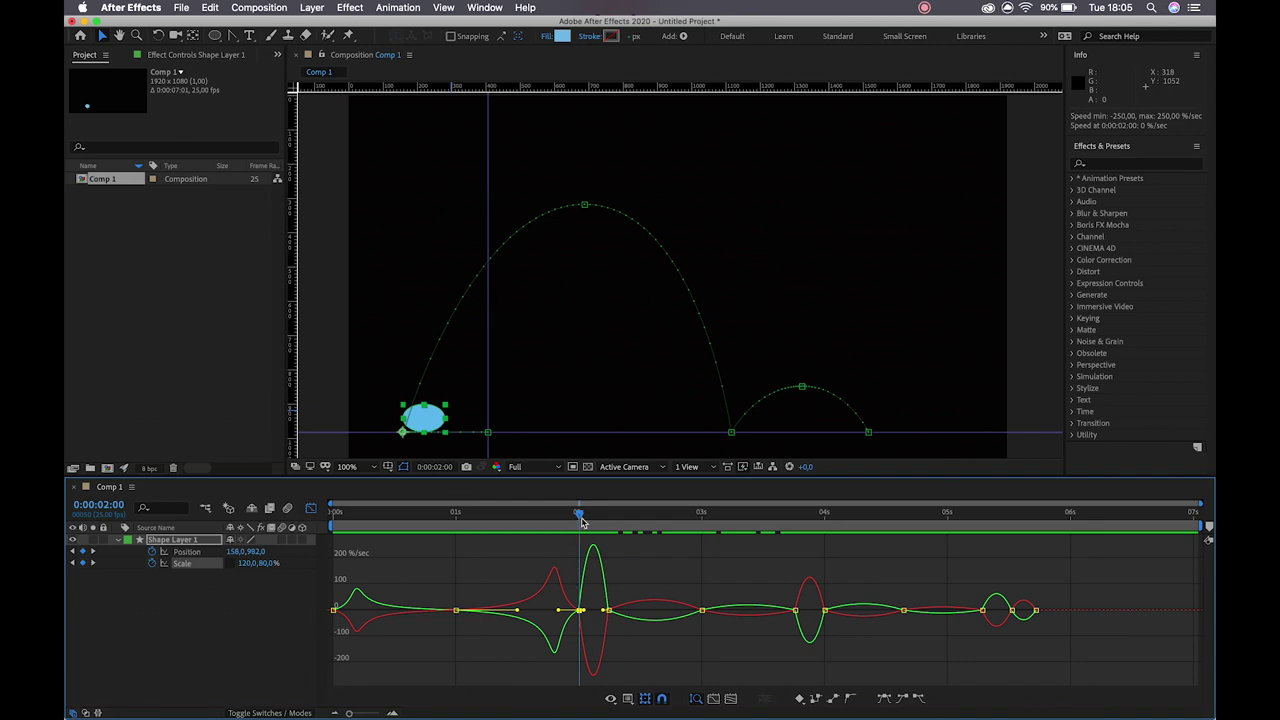
mouse_move(579, 517)
mouse_down()
mouse_move(611, 515)
mouse_move(578, 517)
mouse_up()
drag(604, 616, 598, 600)
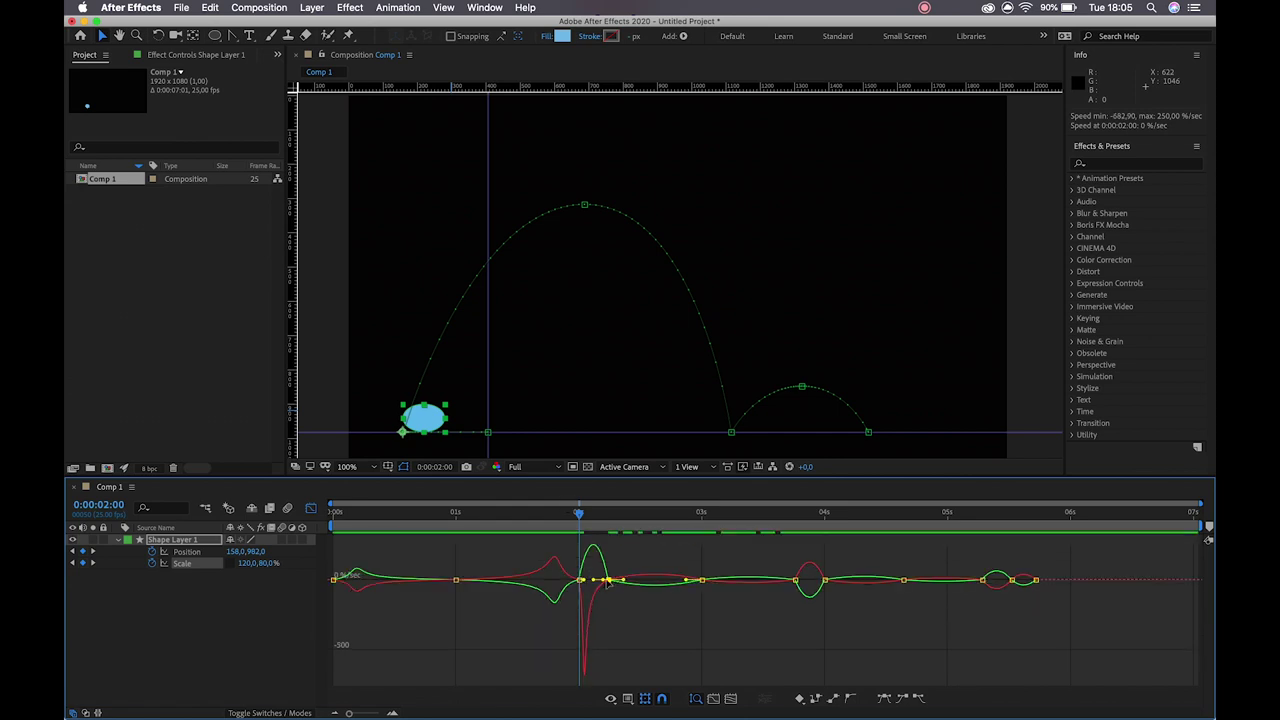
click(600, 565)
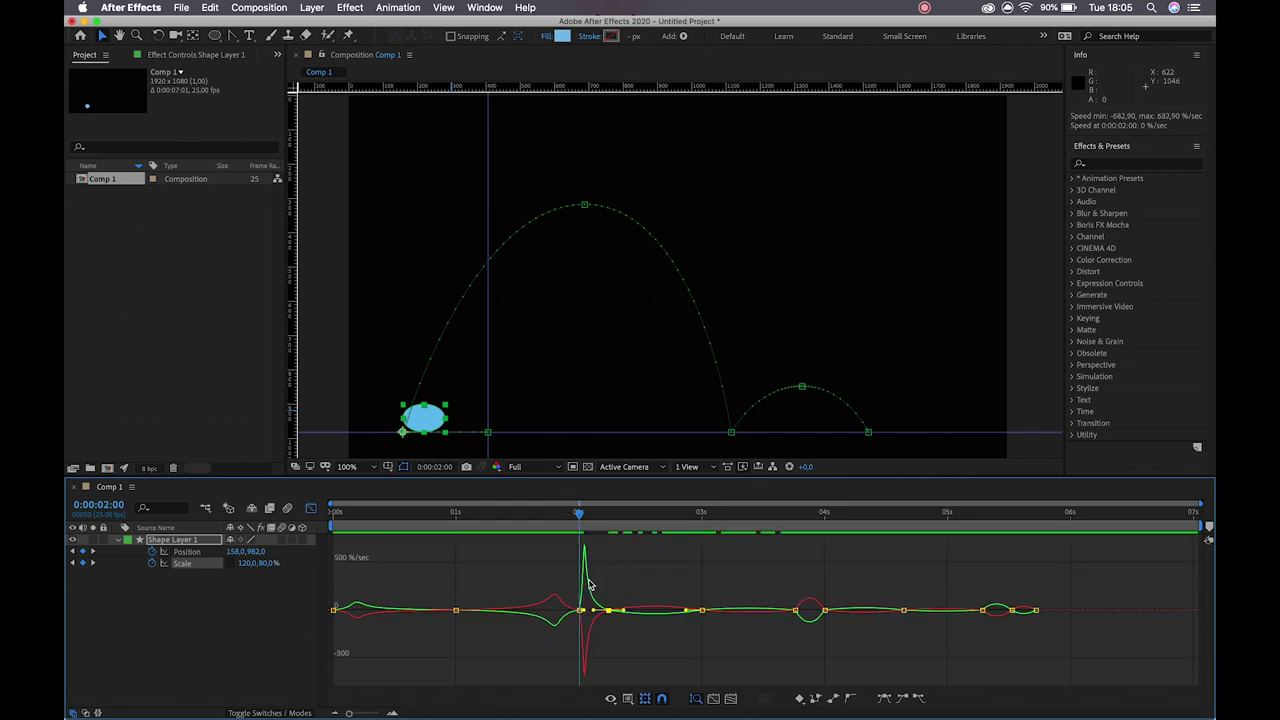
Step: Reshape the Scale speed curve between 0:00:02:06 and 3 s so it peaks near its start, and play back the animation
drag(578, 511, 702, 548)
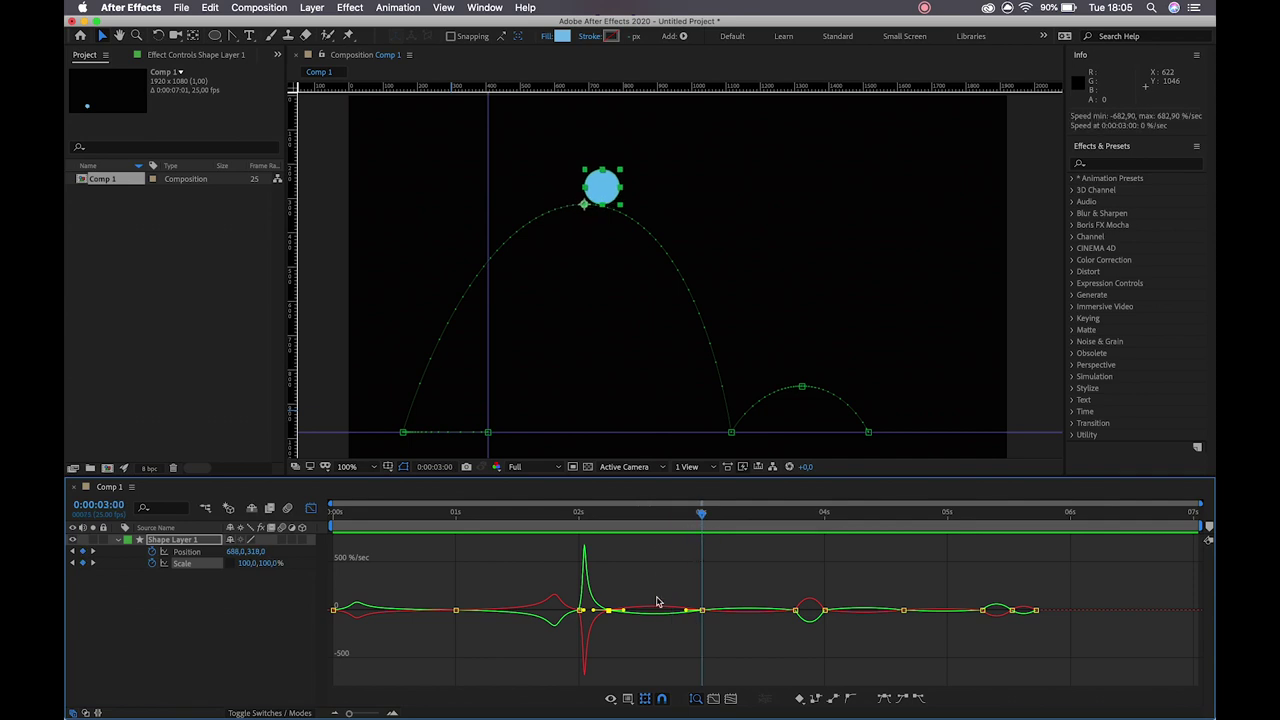
click(608, 512)
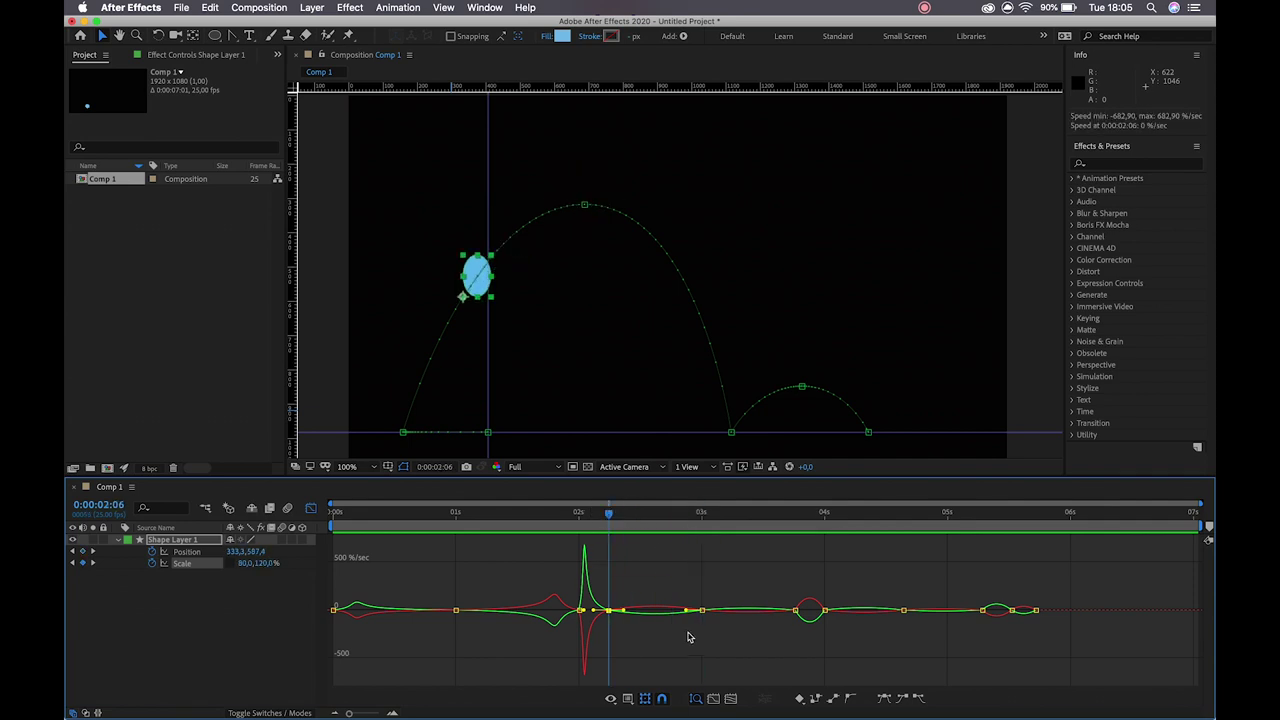
mouse_move(612, 517)
mouse_down()
mouse_move(711, 531)
mouse_move(609, 516)
mouse_up()
drag(687, 612, 648, 612)
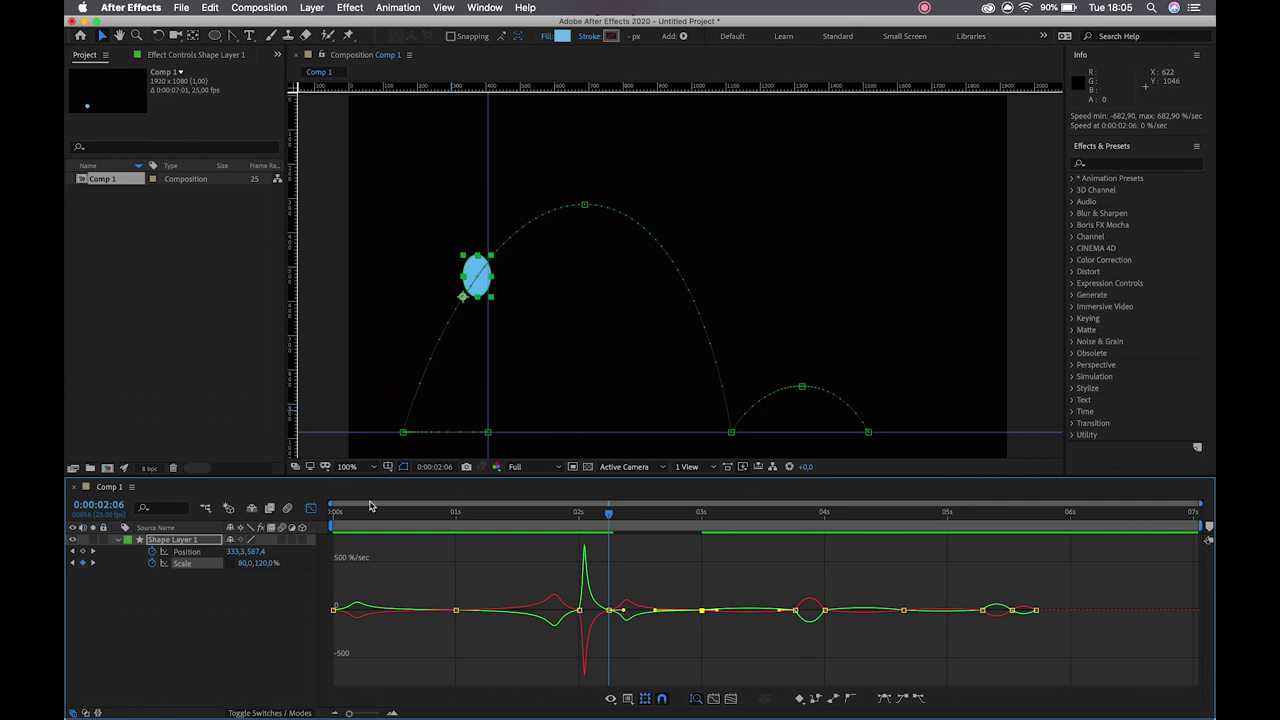
drag(369, 512, 460, 512)
key(space)
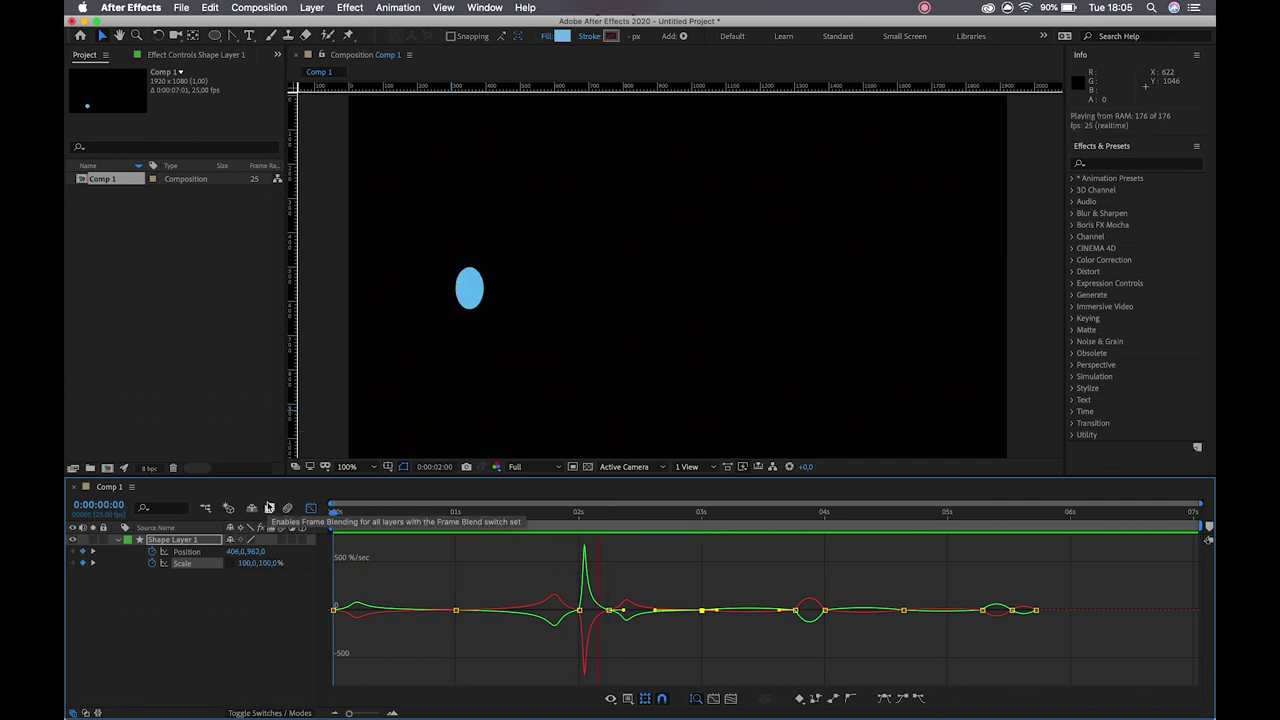
key(space)
Step: Reshape both Scale speed curves between 3 s and 0:00:03:19 so they peak just before 0:00:03:19
drag(616, 513, 702, 516)
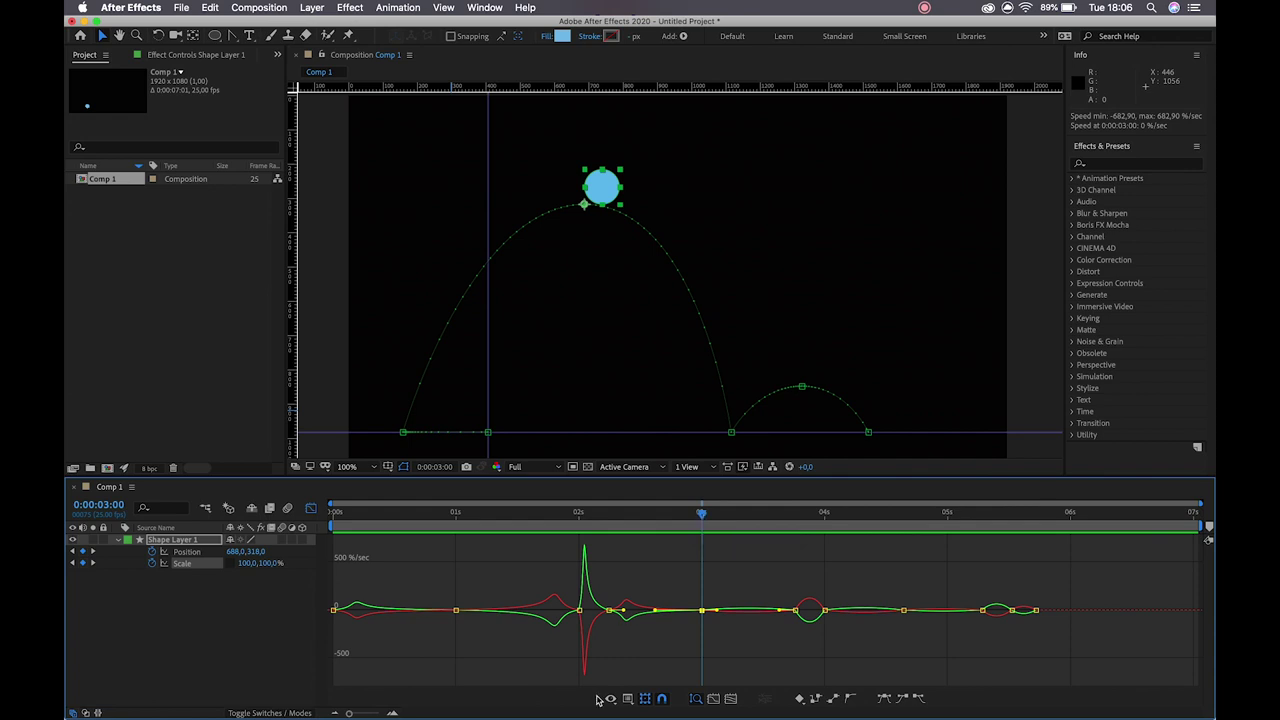
click(572, 514)
drag(702, 516, 795, 527)
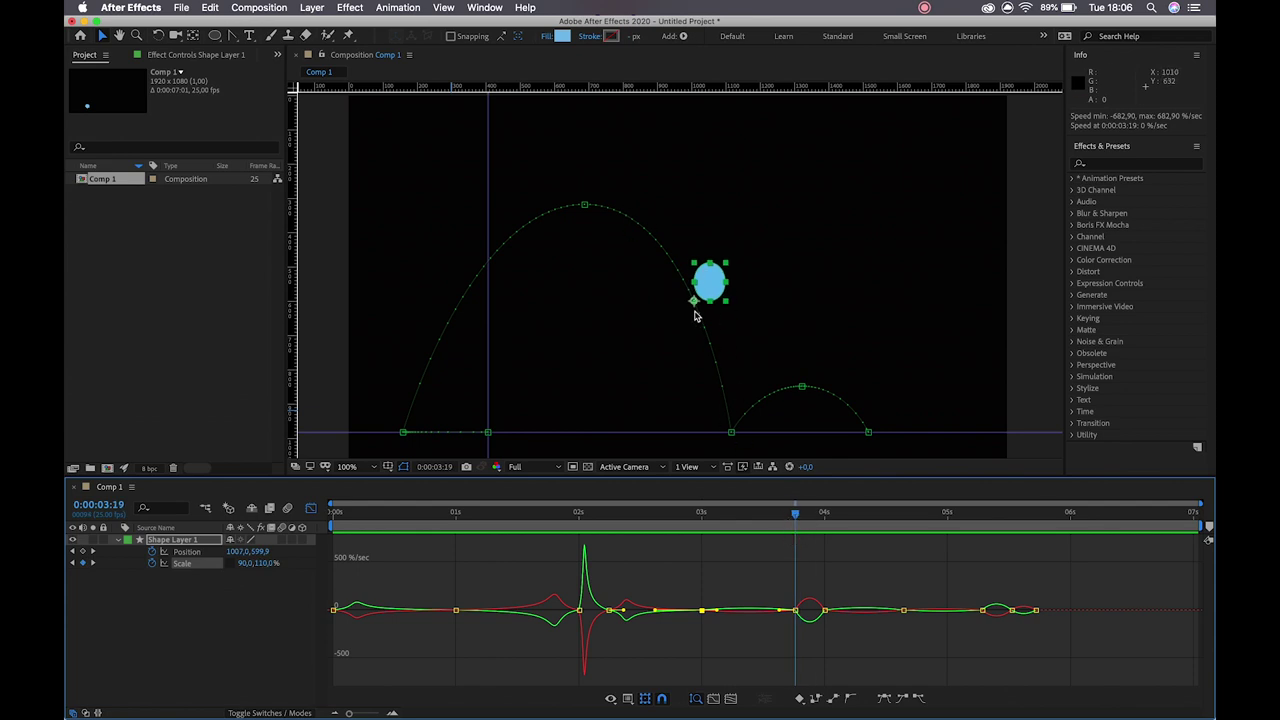
click(718, 611)
scroll(815, 612, up, 4)
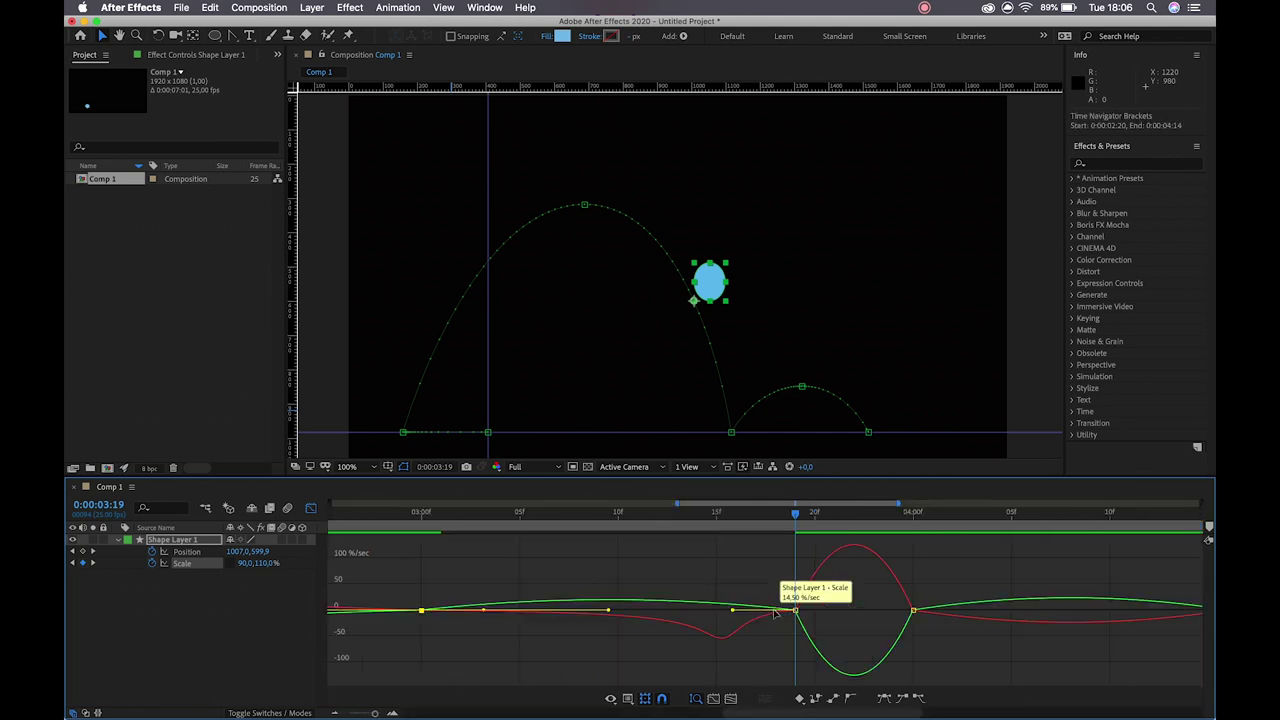
drag(484, 611, 620, 617)
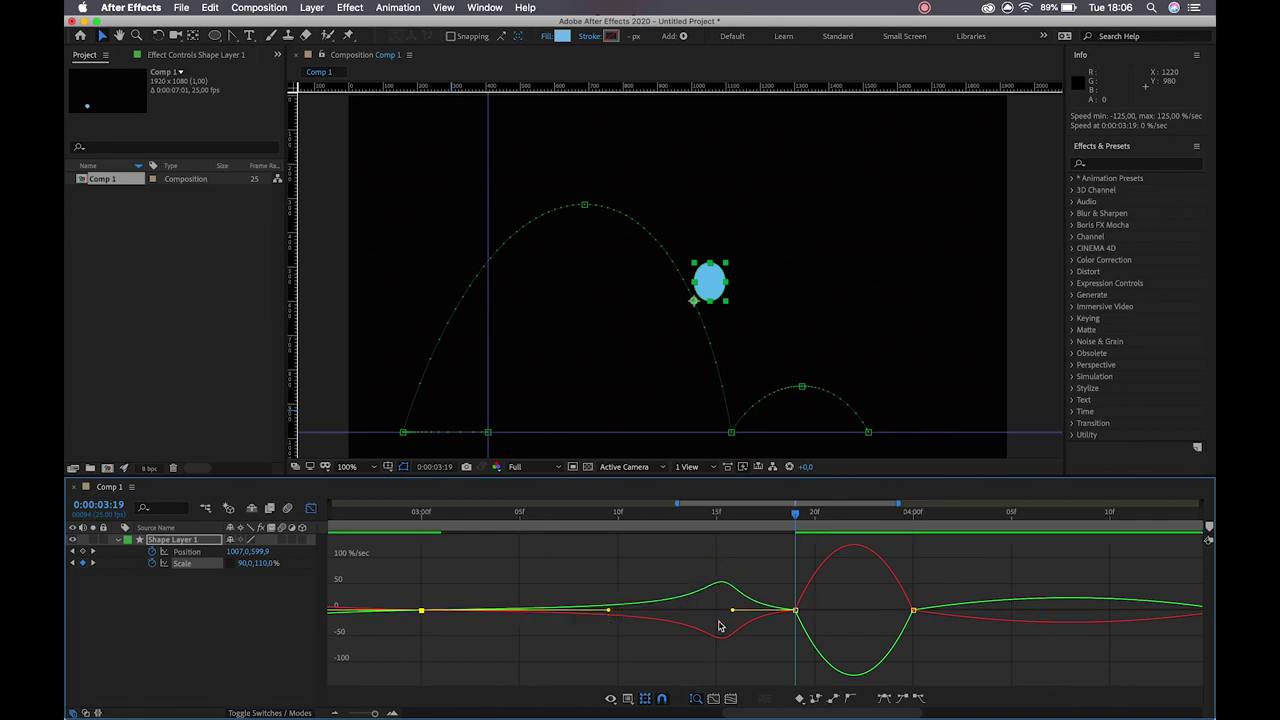
drag(733, 613, 773, 610)
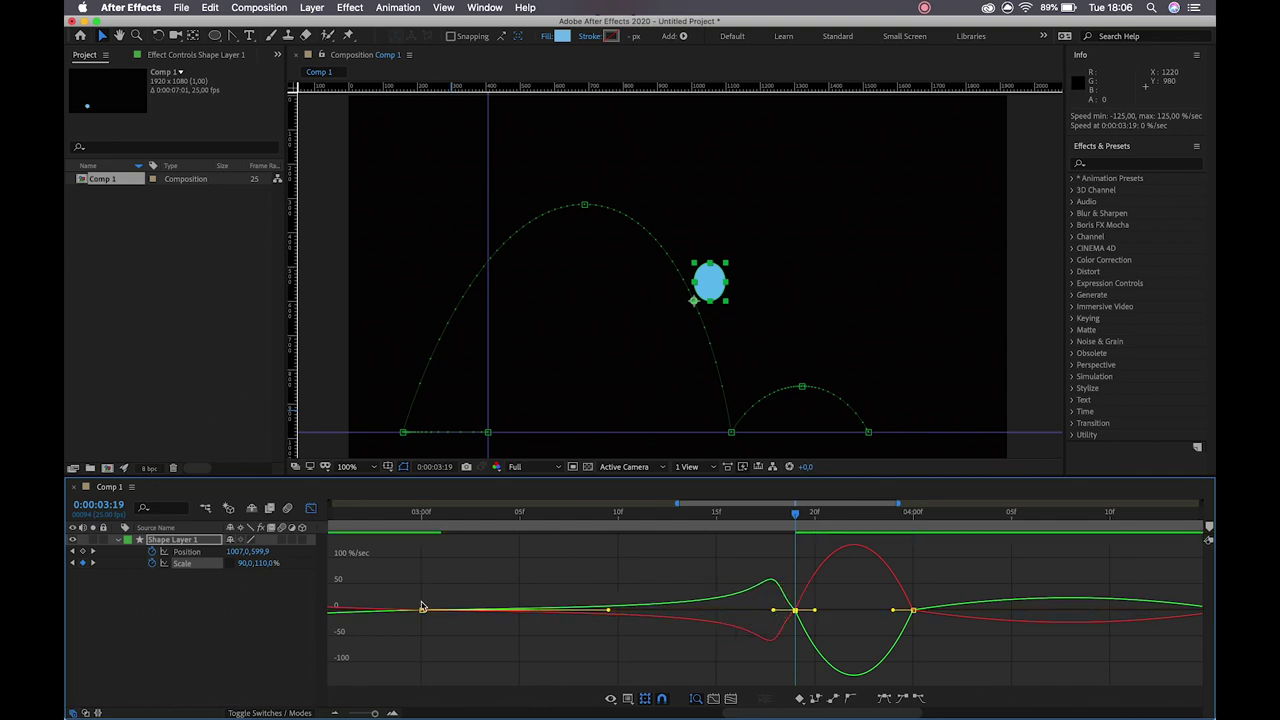
Step: Reshape the Scale speed curve between 0:00:03:19 and 4 s so it peaks just before 4 s, and play back the landing
click(336, 713)
drag(673, 519, 825, 525)
click(800, 612)
drag(800, 612, 820, 614)
click(785, 512)
drag(785, 512, 903, 534)
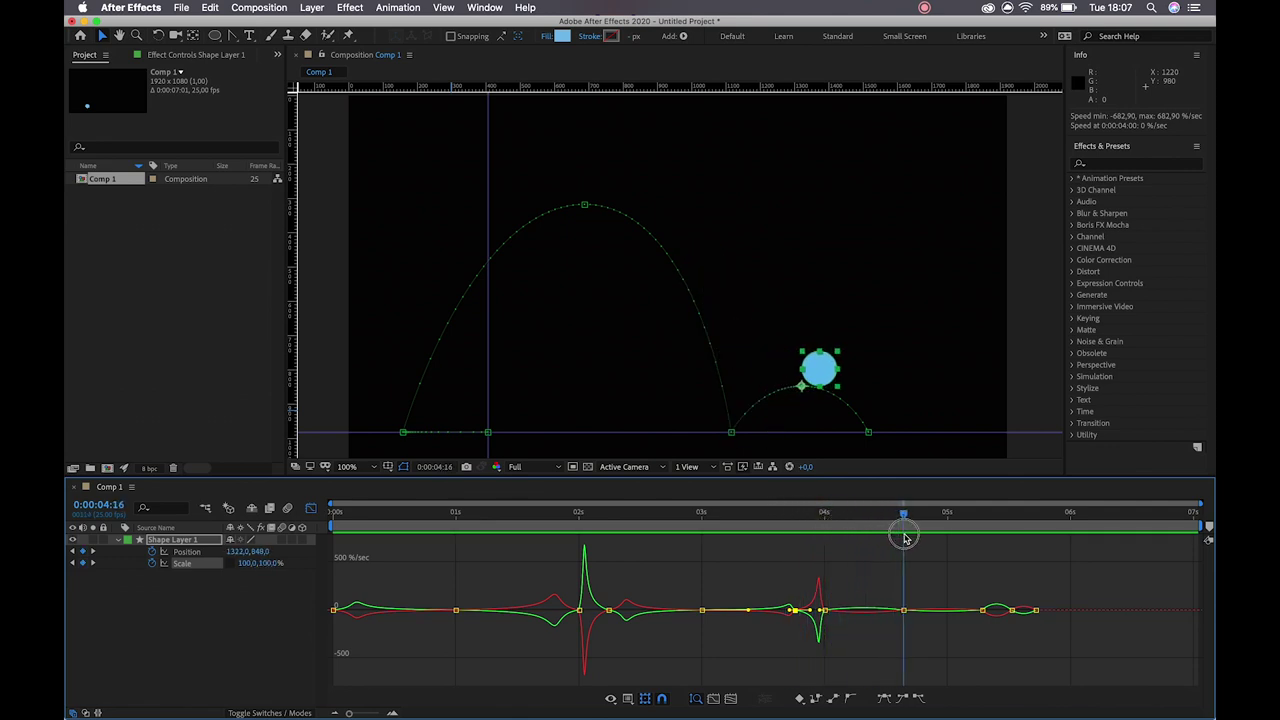
click(789, 517)
key(space)
key(space)
Step: Reshape the Scale speed curve between 4 s and 0:00:04:16 so it peaks just after 4 s, and scrub through the small bounce
drag(816, 515, 903, 531)
super+click(904, 610)
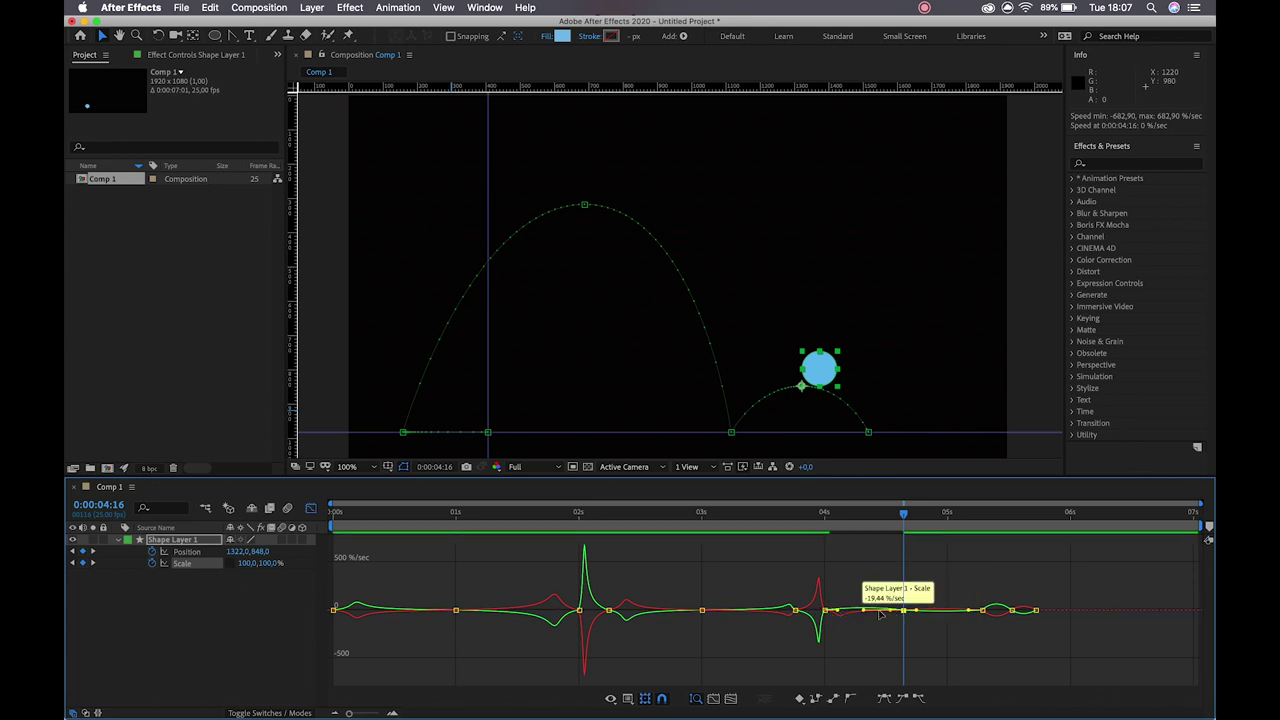
click(890, 612)
drag(814, 520, 984, 535)
Step: Reshape the Scale speed curve between 0:00:04:16 and 0:00:05:07 so it peaks just before 0:00:05:07, and play back the last bounce
click(918, 610)
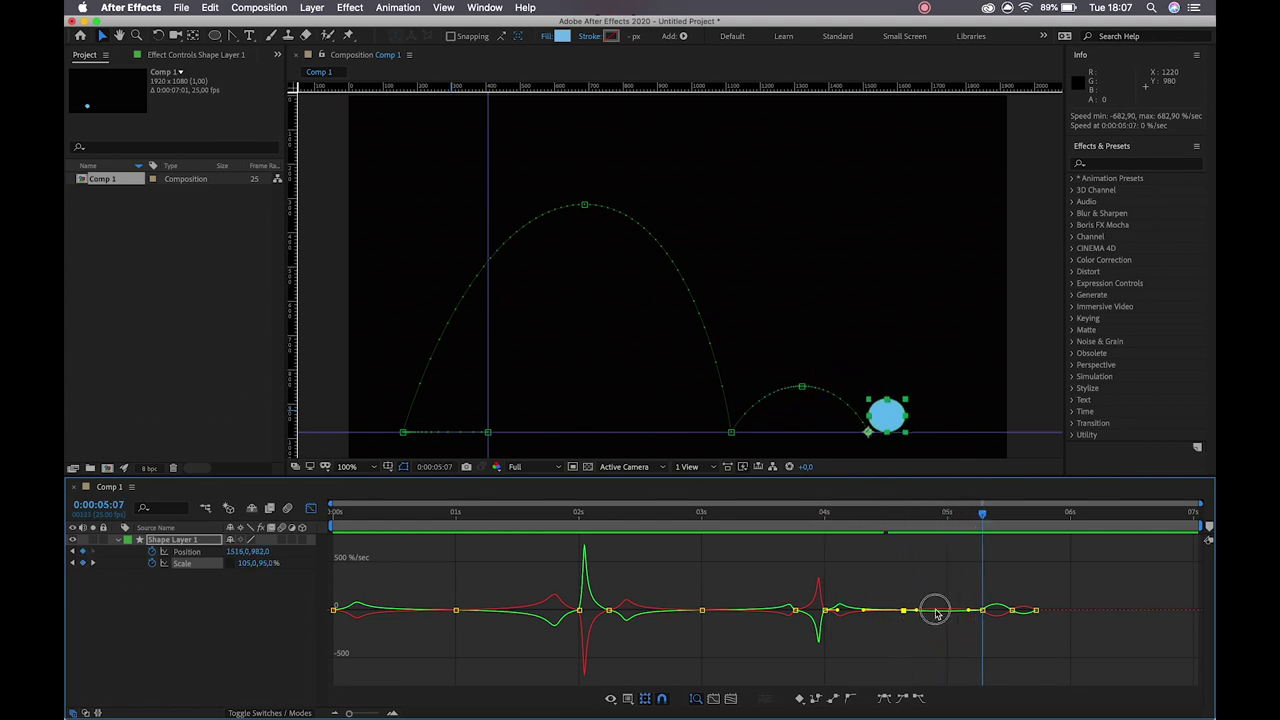
click(920, 610)
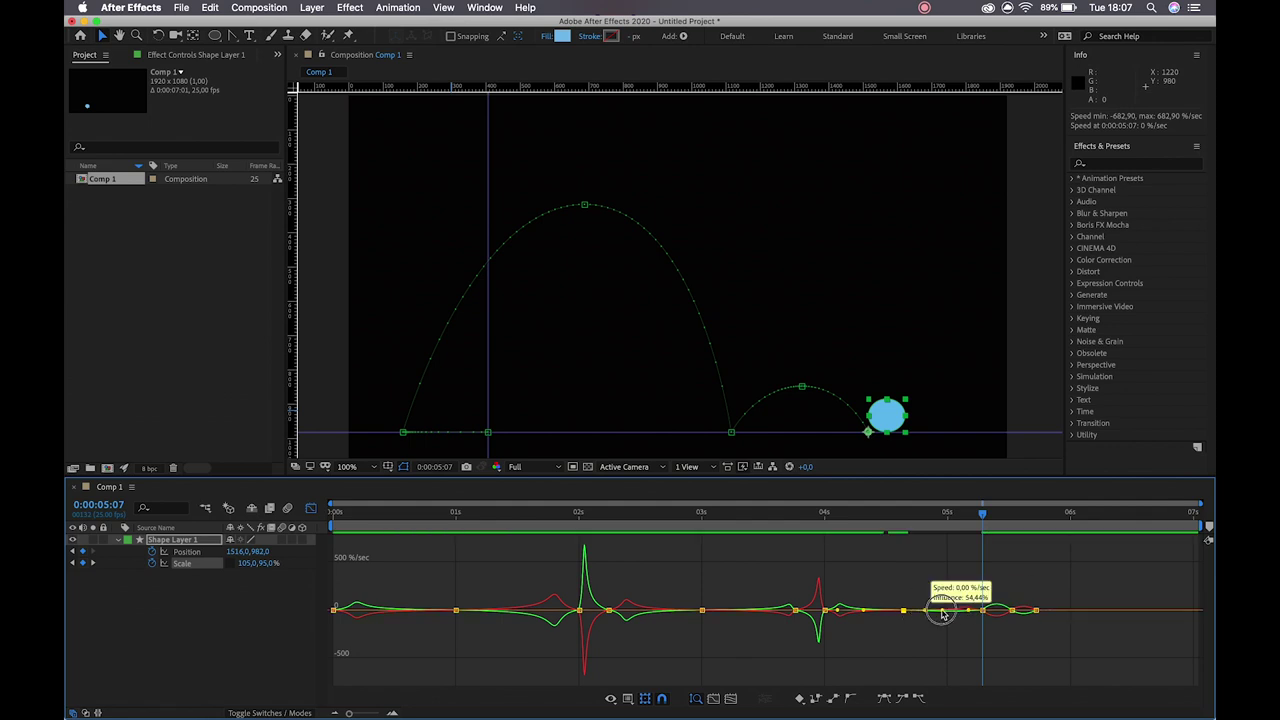
click(981, 612)
drag(966, 611, 979, 614)
drag(914, 514, 810, 514)
key(space)
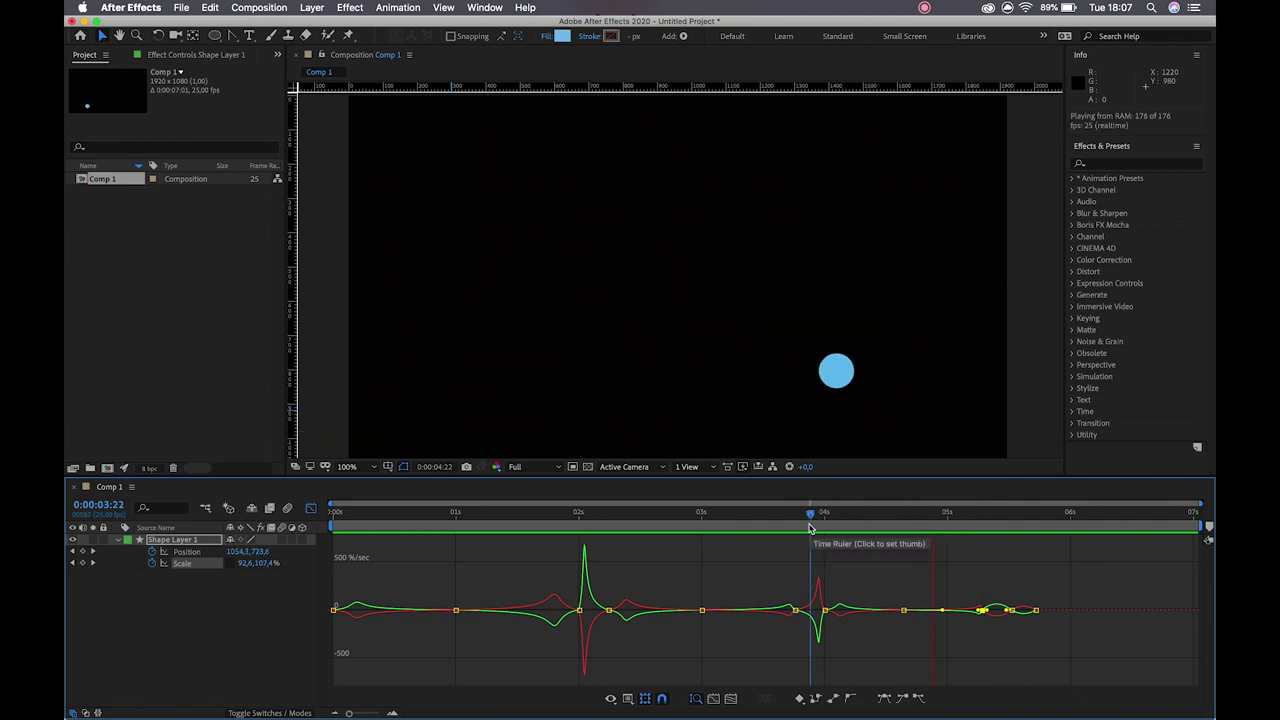
key(space)
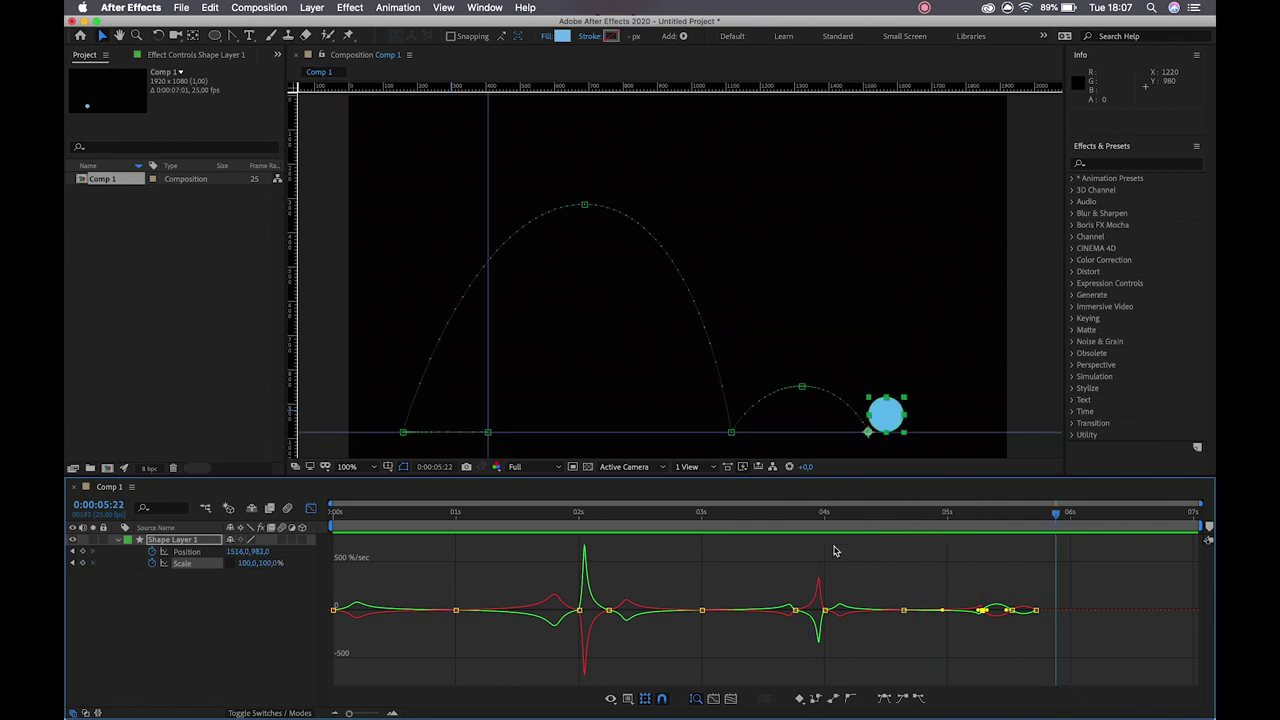
Step: Return to the keyframe view, go back to the start of the composition and select Shape Layer 1
click(310, 508)
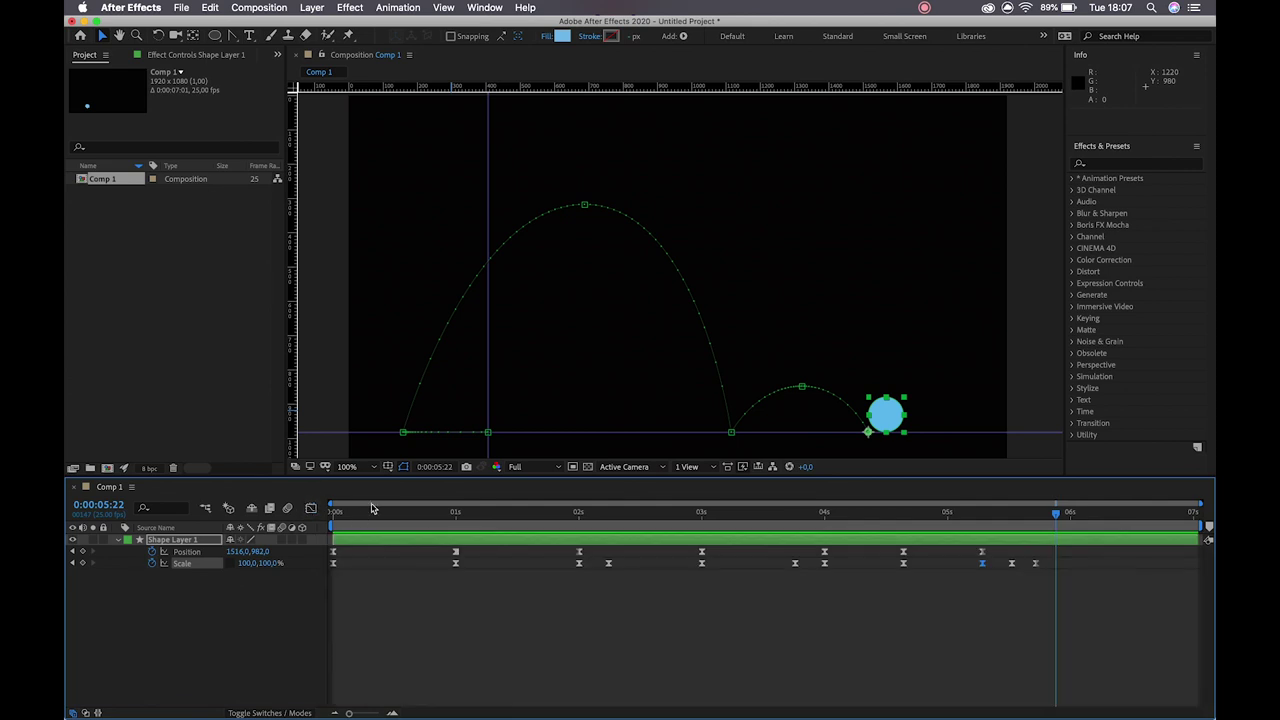
key(Home)
click(389, 617)
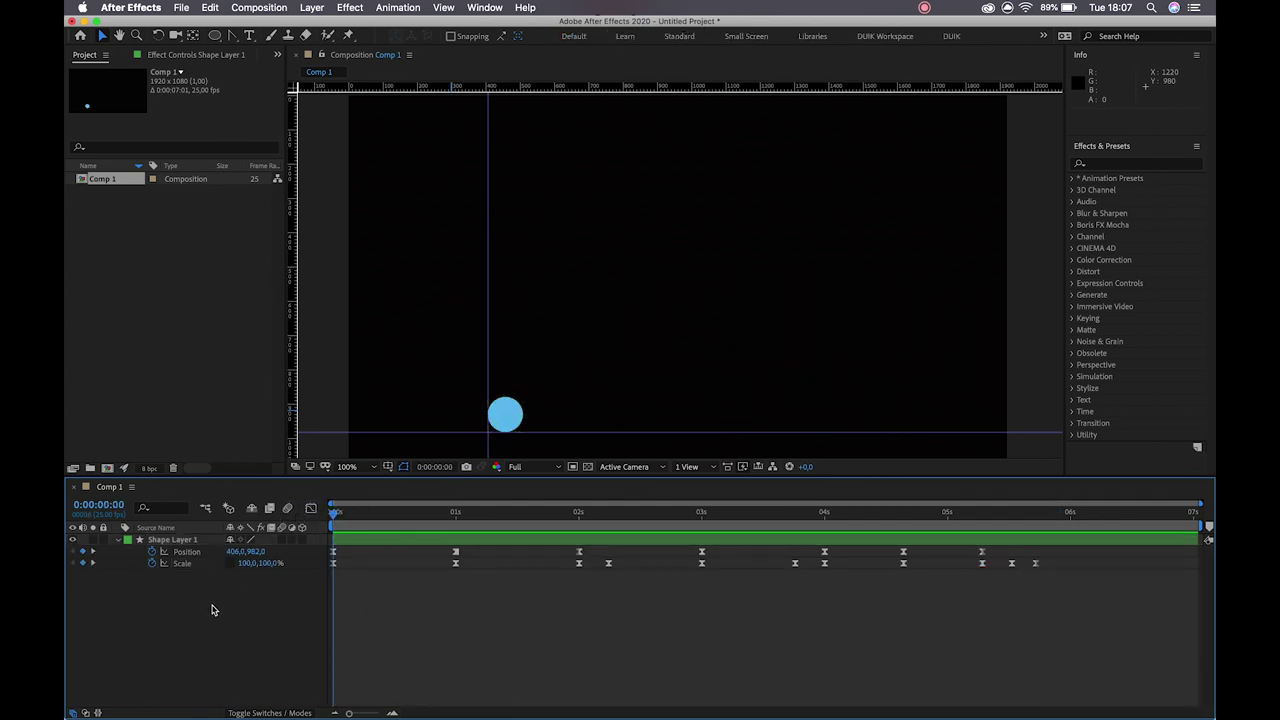
click(183, 544)
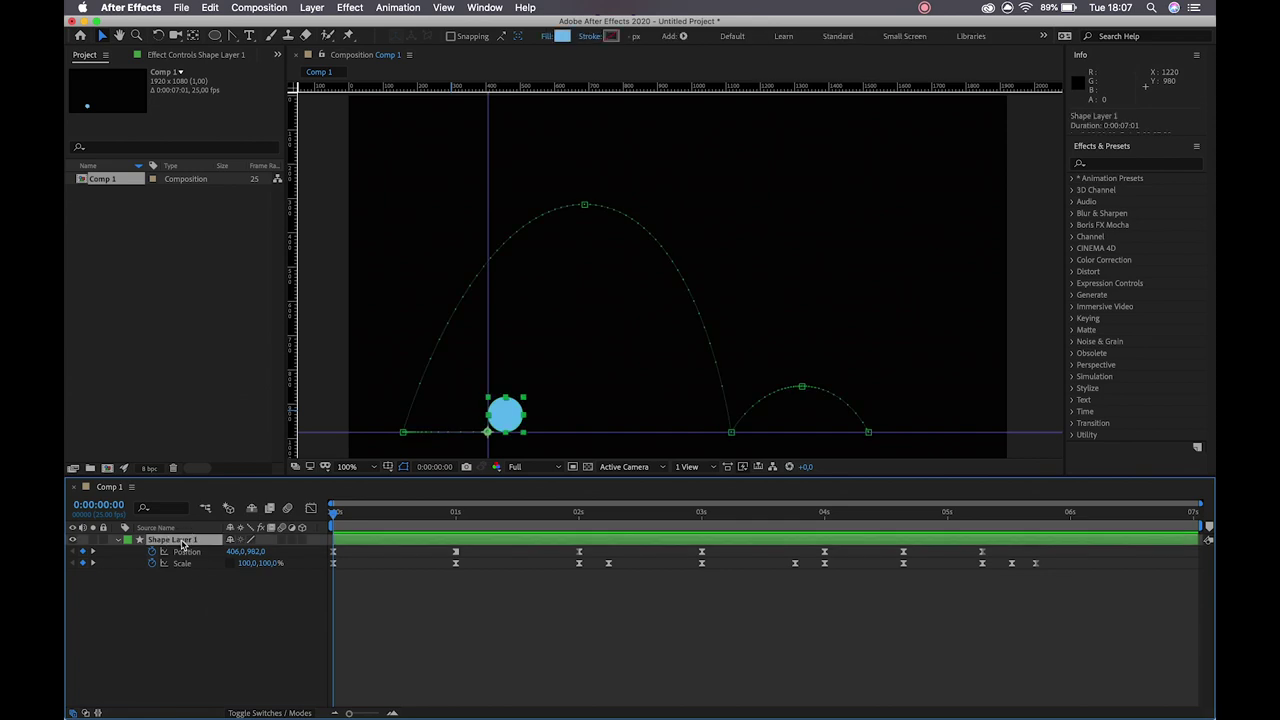
Step: Rename the circle's shape layer as Body and lock it
key(Return)
text(Body)
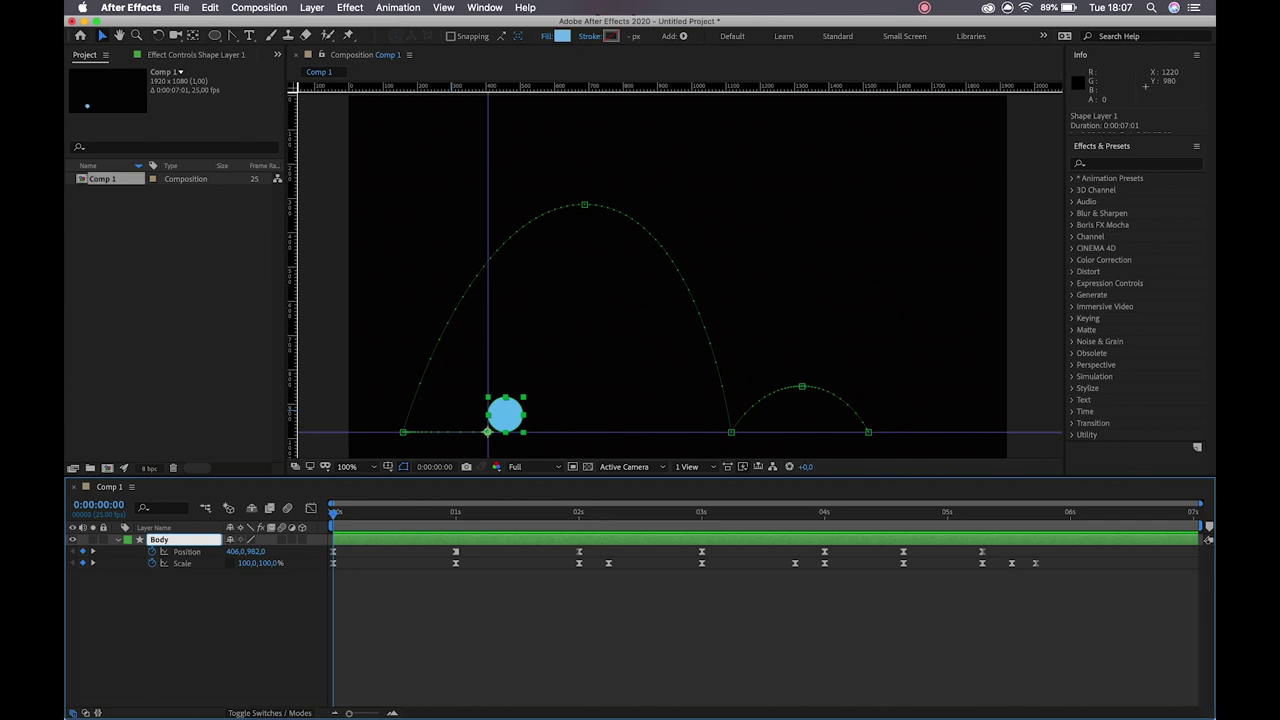
key(Return)
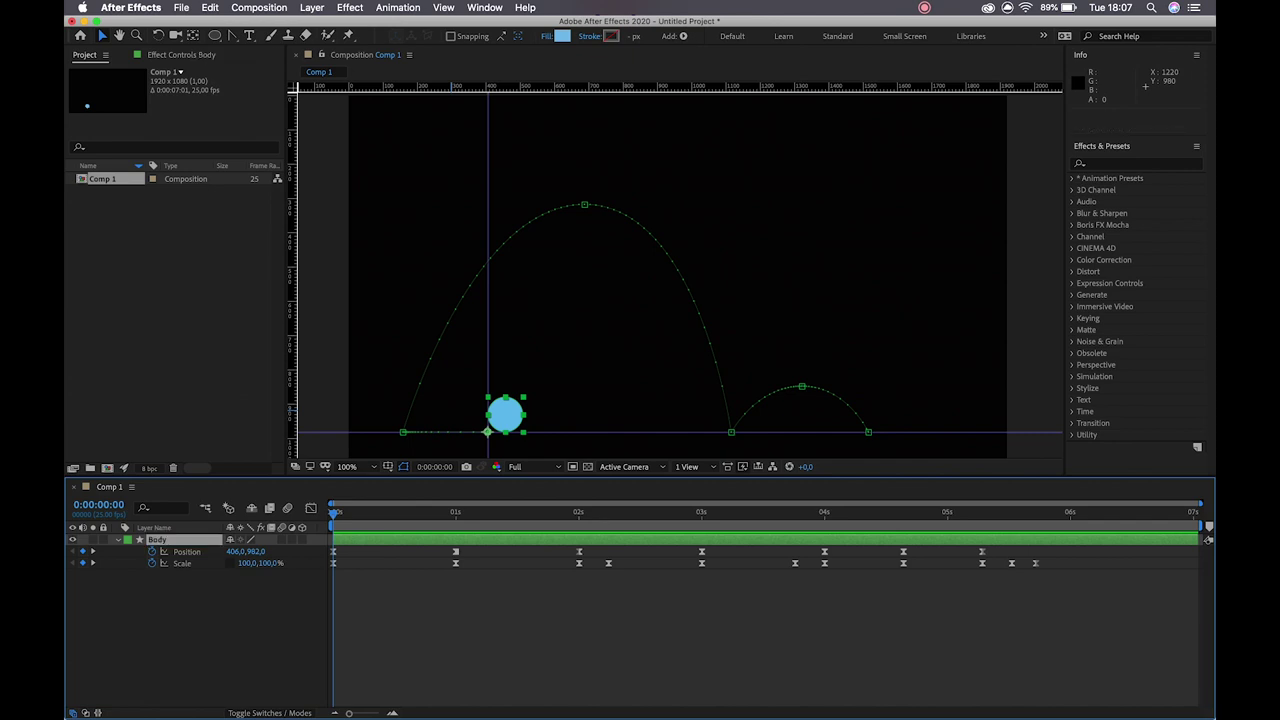
click(105, 543)
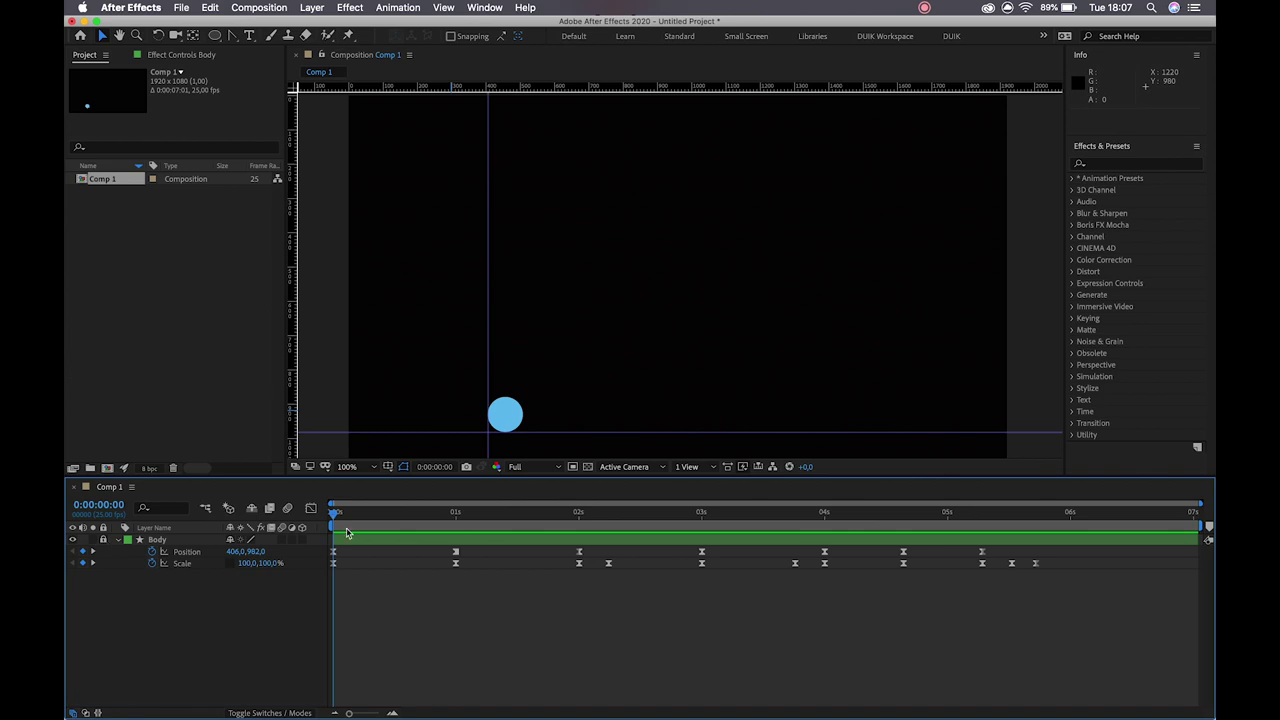
click(451, 511)
key(space)
Step: Draw a closed teardrop tail with the Pen tool near the composition's centre, rounded on the left and pointed on the right, keeping the blue fill
drag(233, 36, 280, 42)
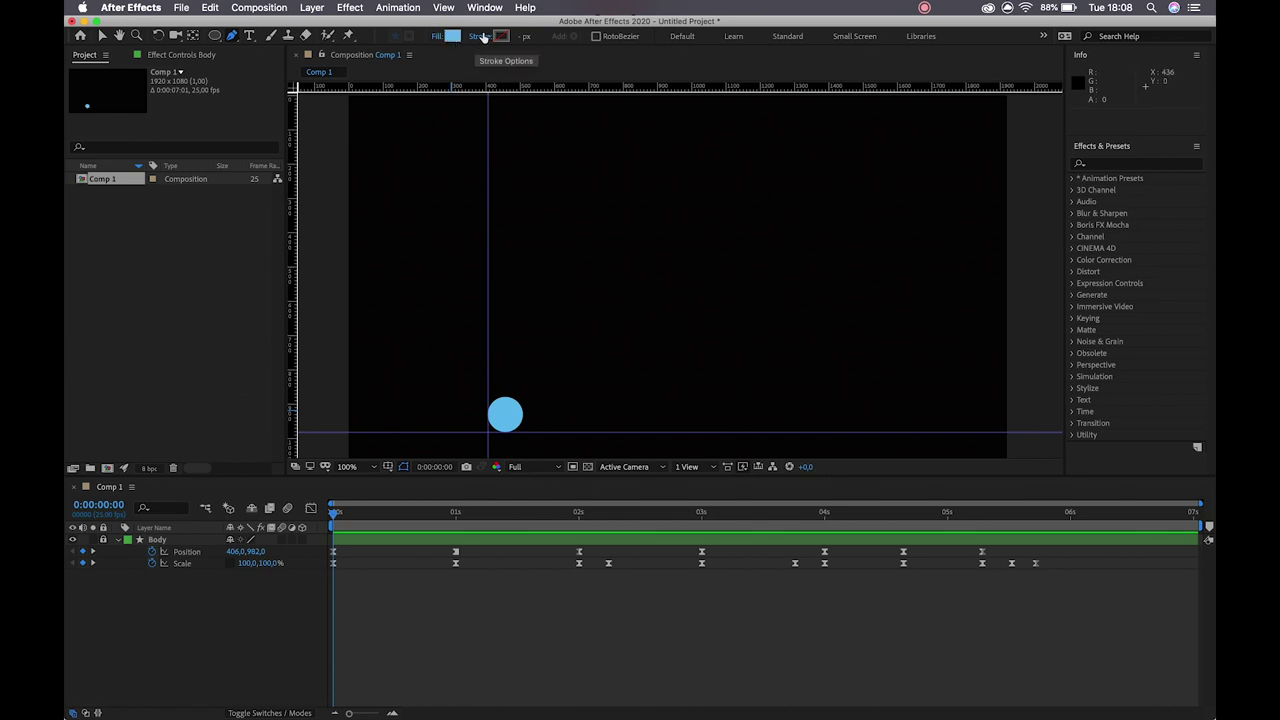
click(437, 37)
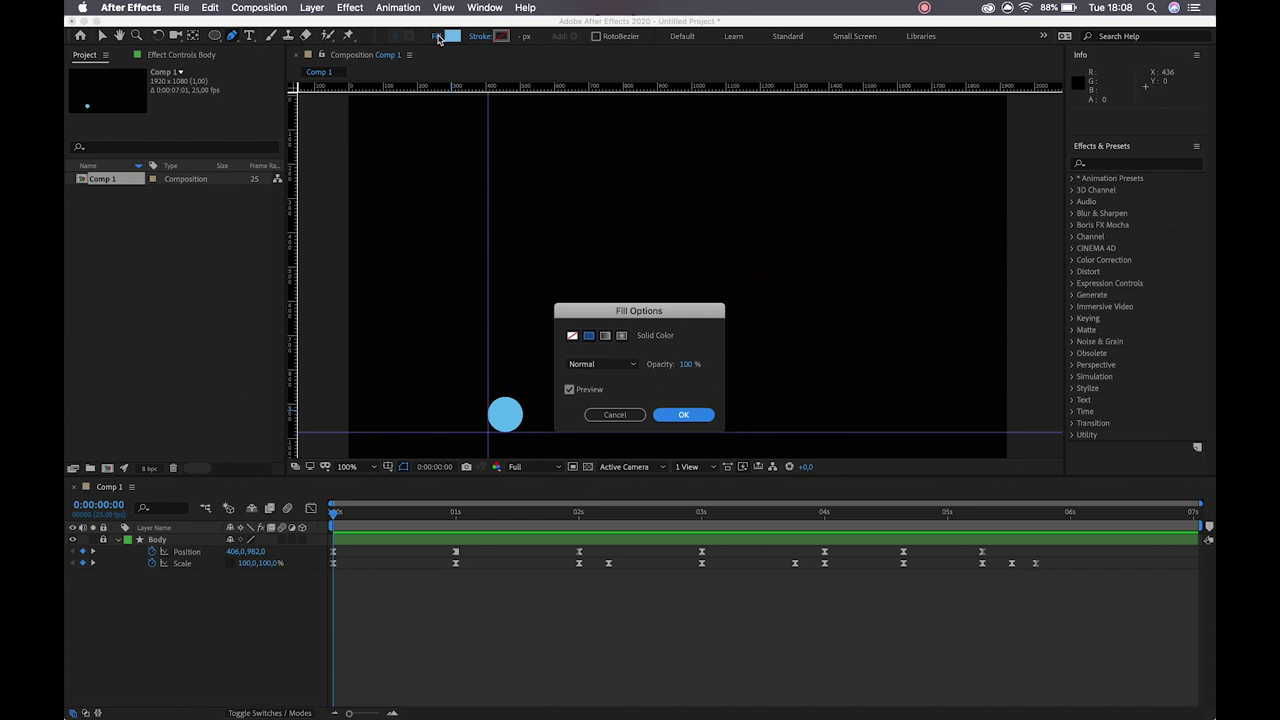
click(605, 414)
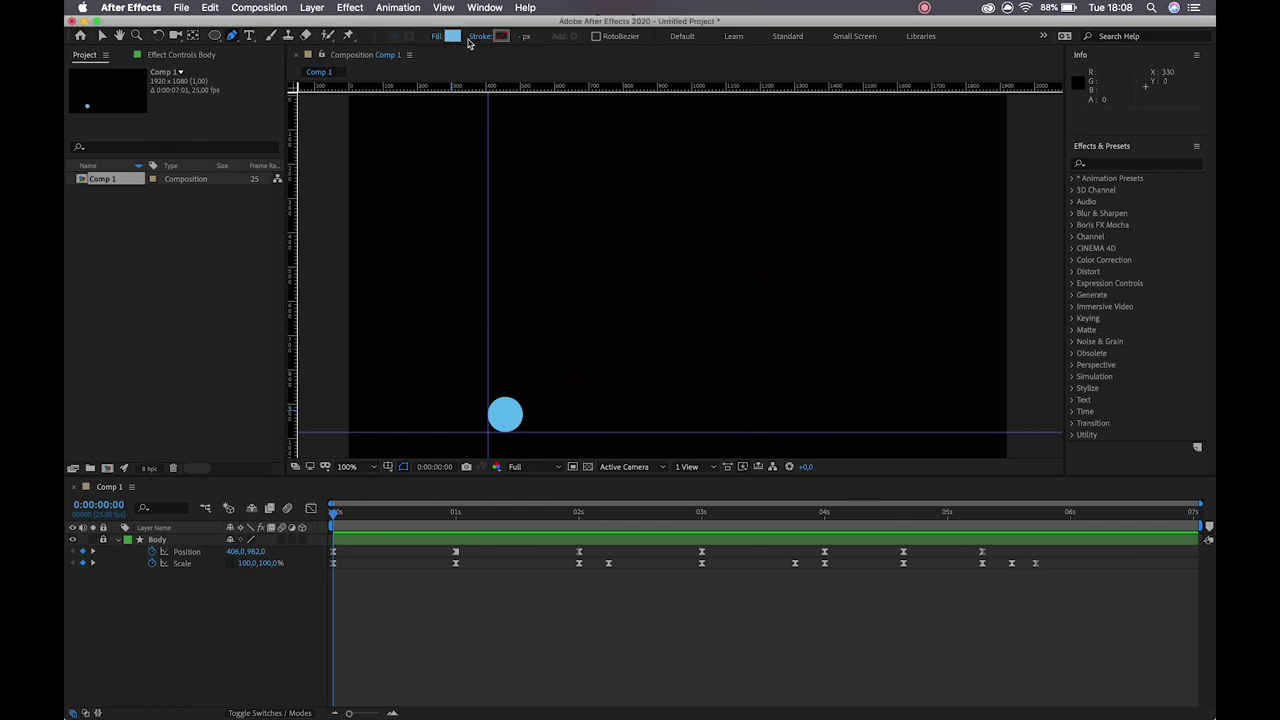
click(751, 259)
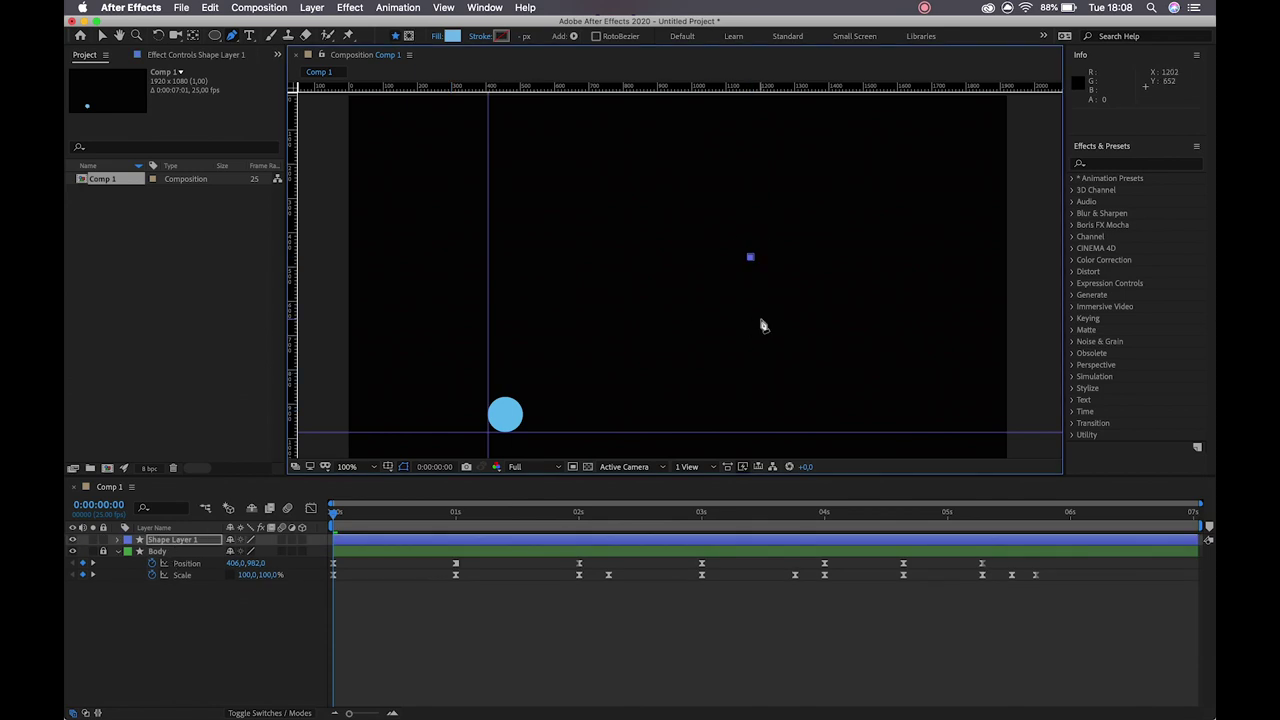
drag(688, 256, 689, 289)
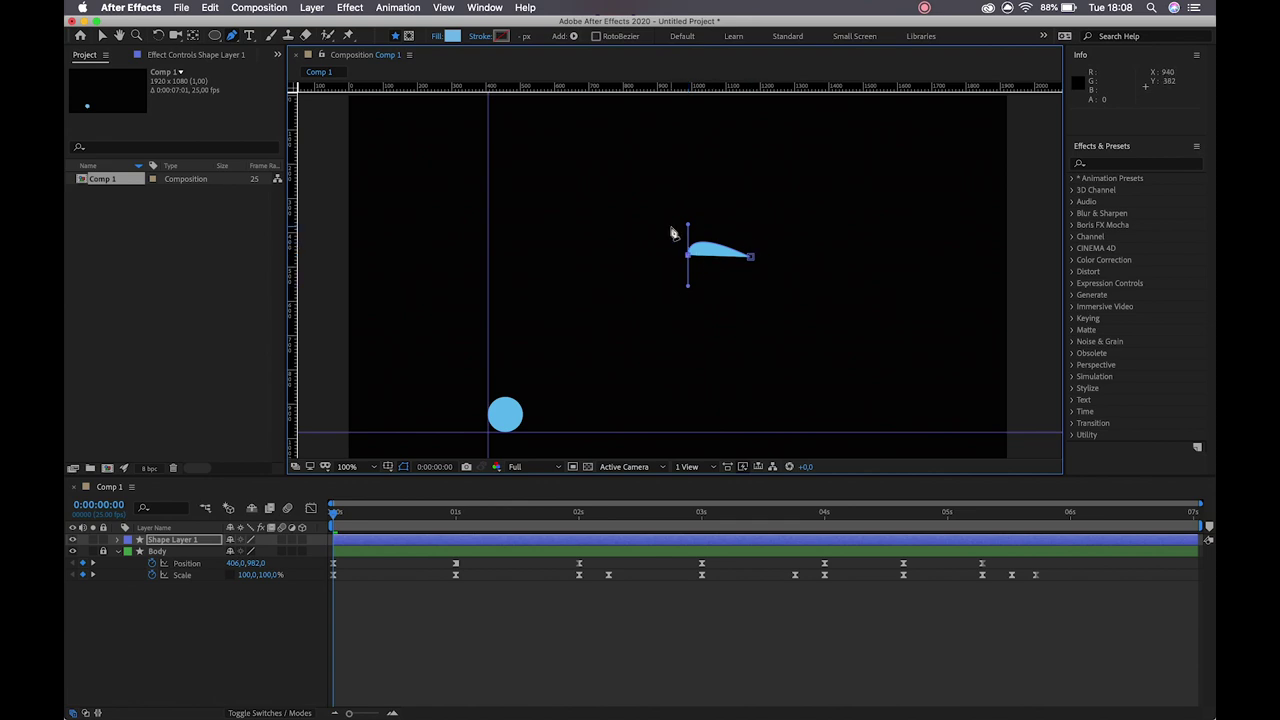
click(753, 259)
click(753, 259)
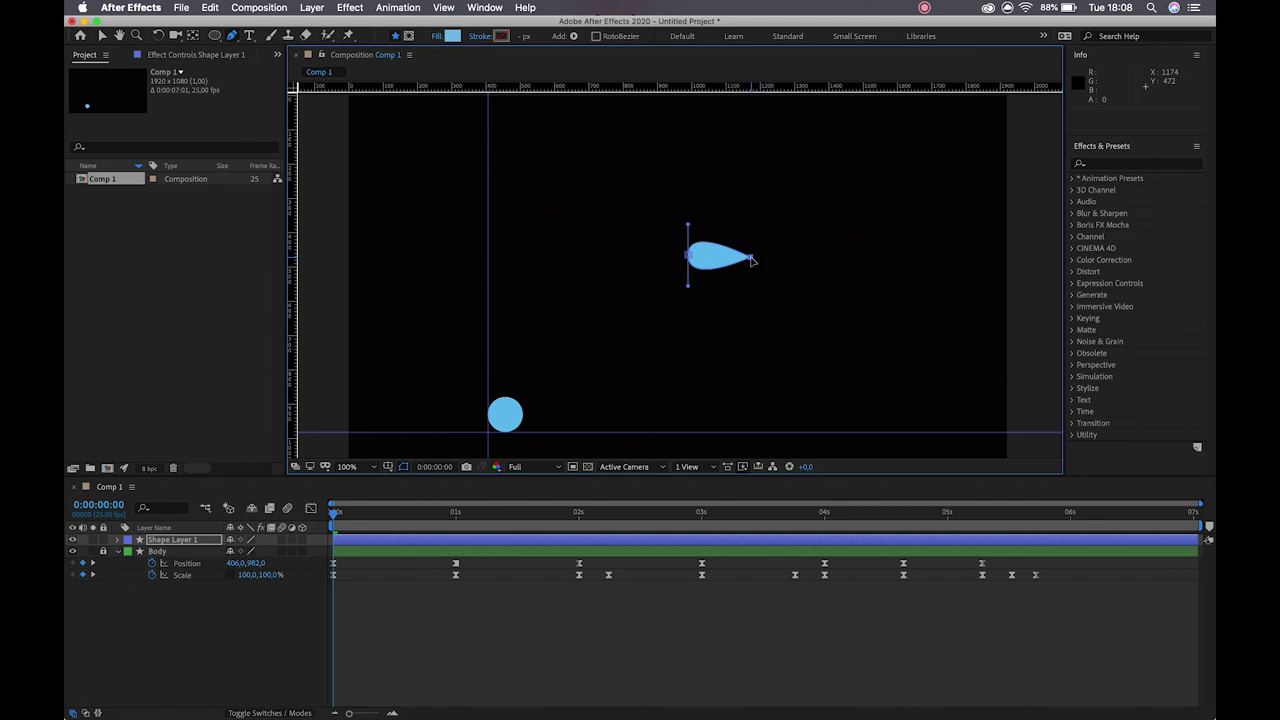
Step: Shorten both curve handles at the teardrop's rounded end to slim it slightly, and deselect the shape
click(689, 284)
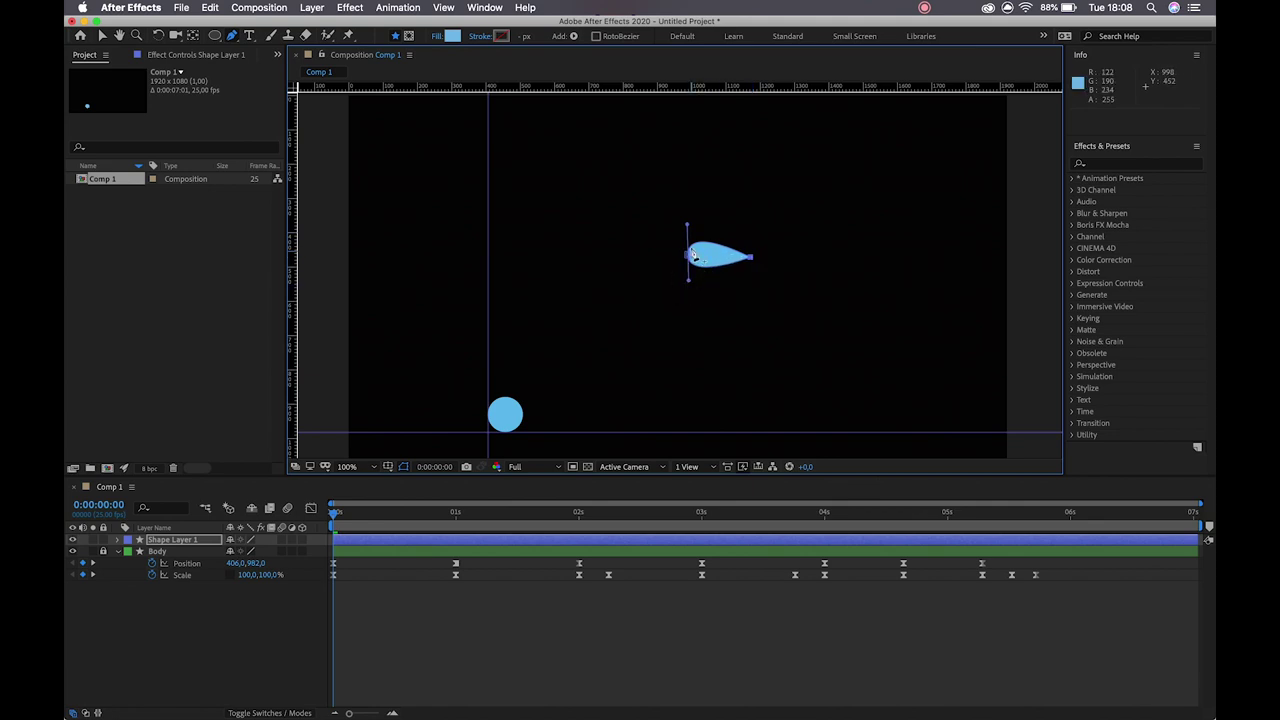
click(687, 228)
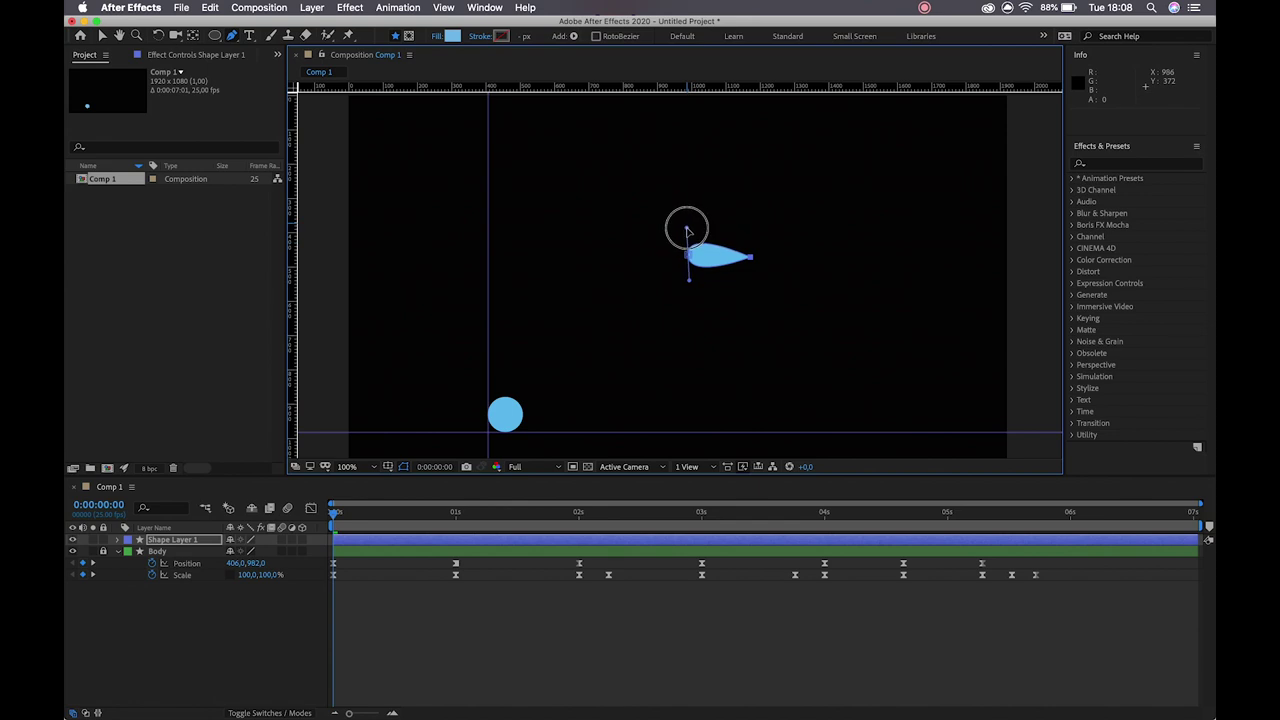
click(104, 36)
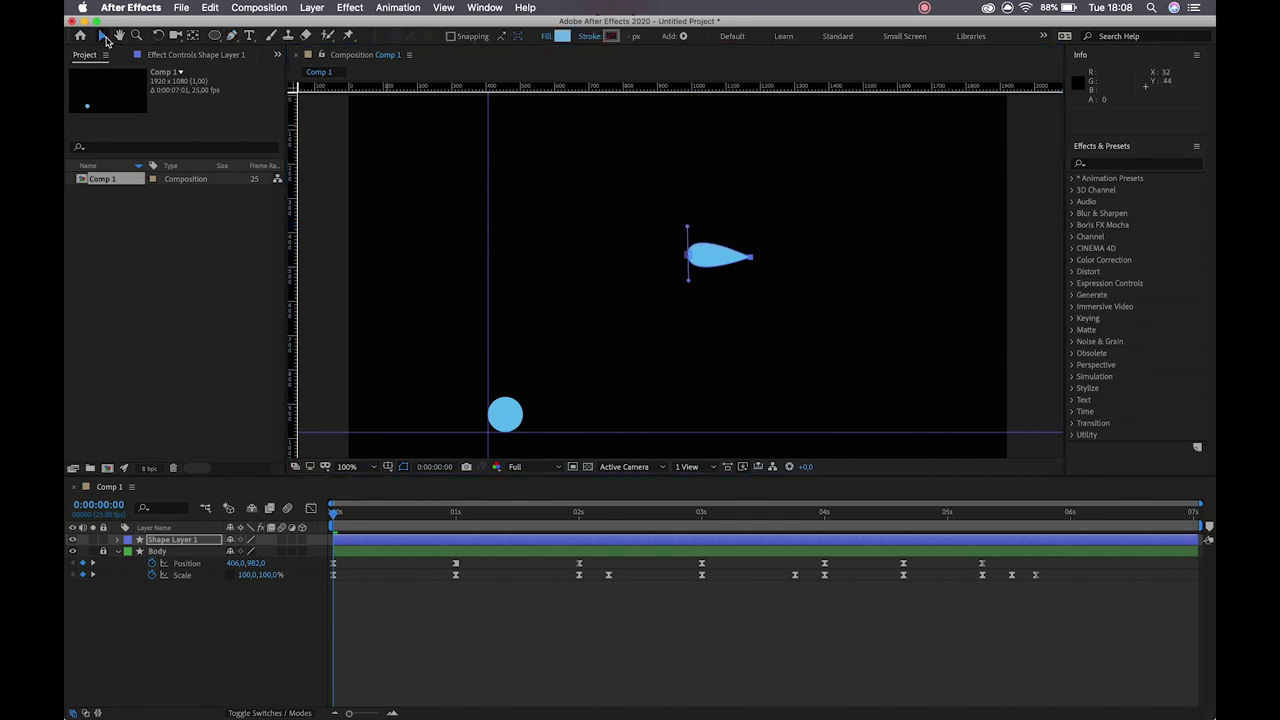
click(662, 382)
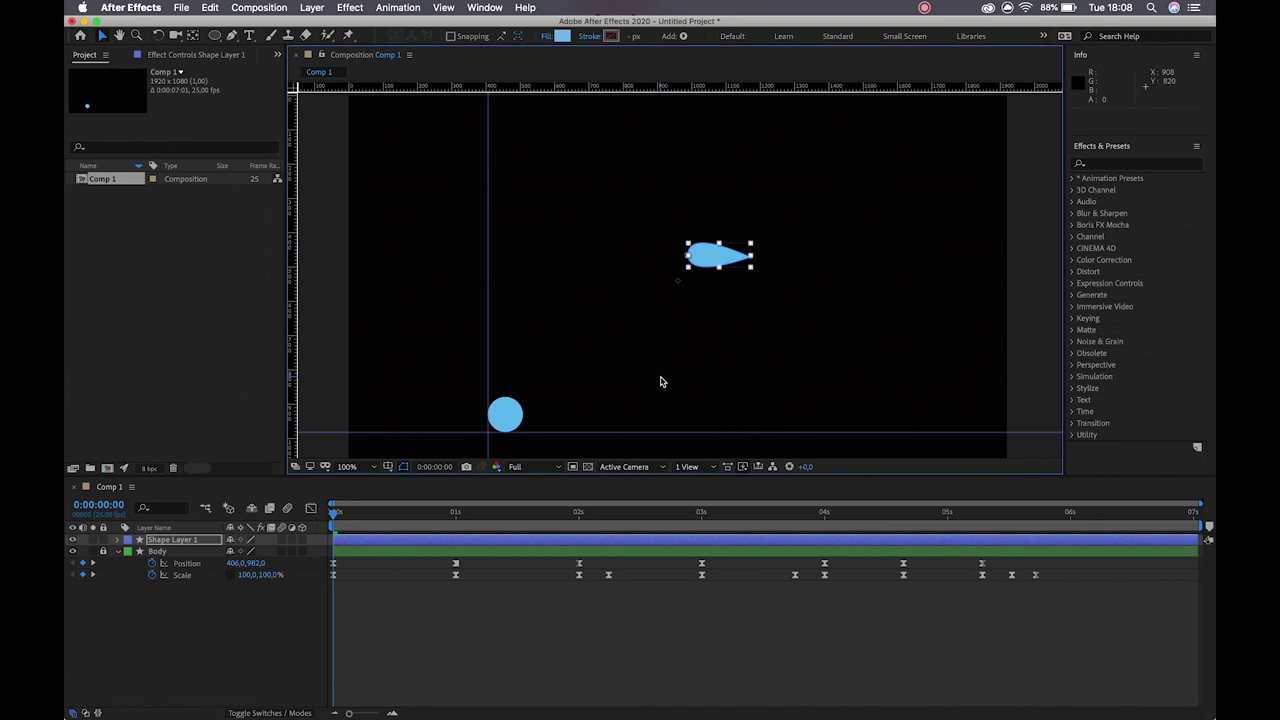
click(838, 364)
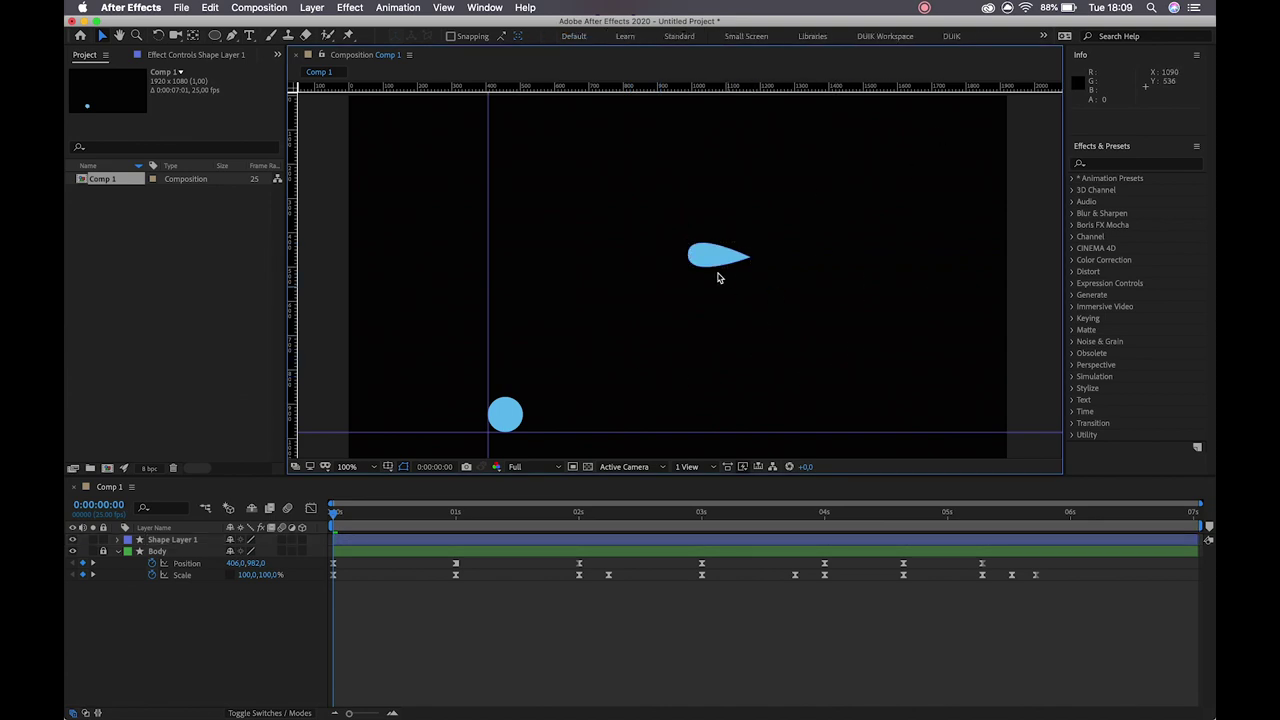
Step: Hide the rulers and pre-compose the teardrop layer as Tail Precomp, moving all attributes into the new composition
click(717, 263)
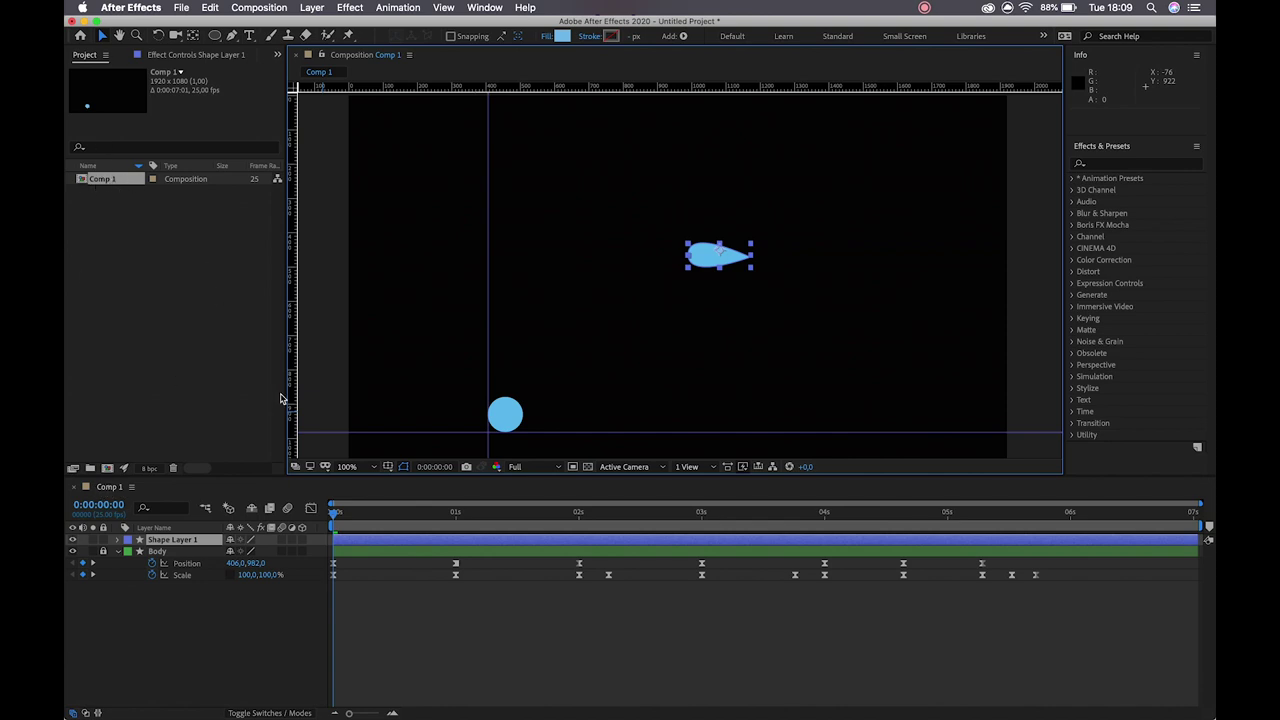
key(super+r)
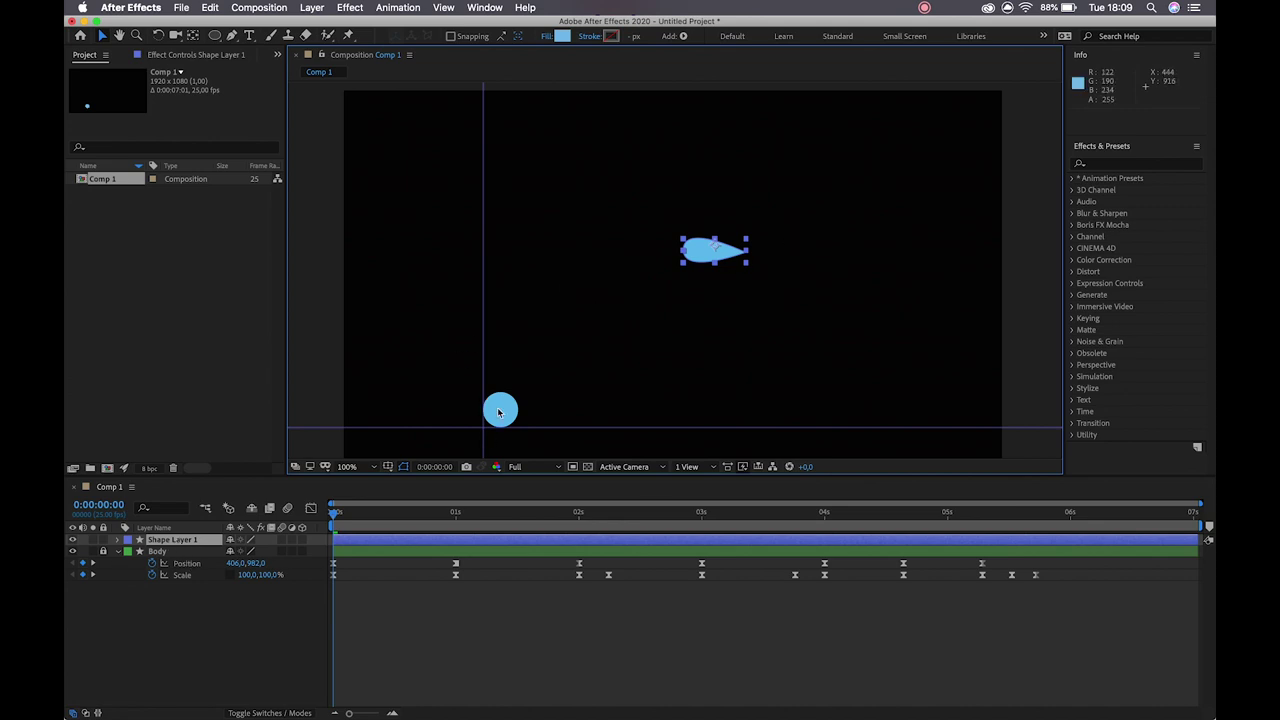
click(162, 541)
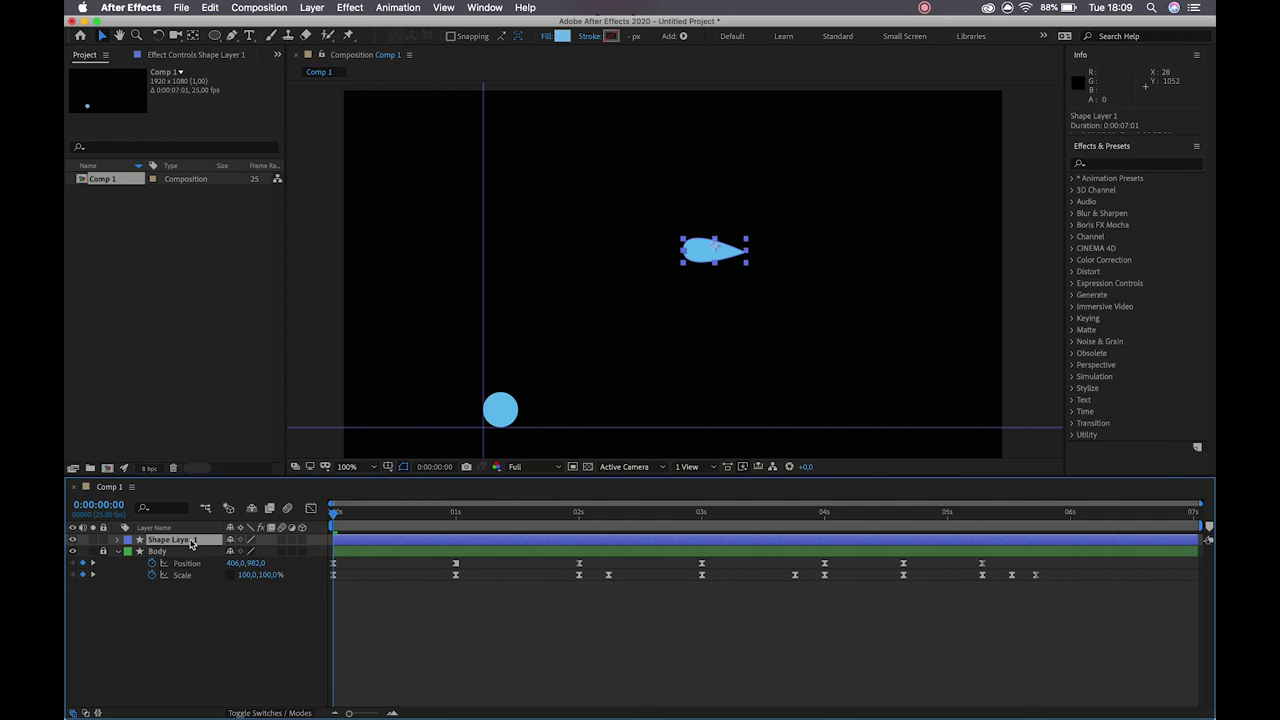
right_click(191, 543)
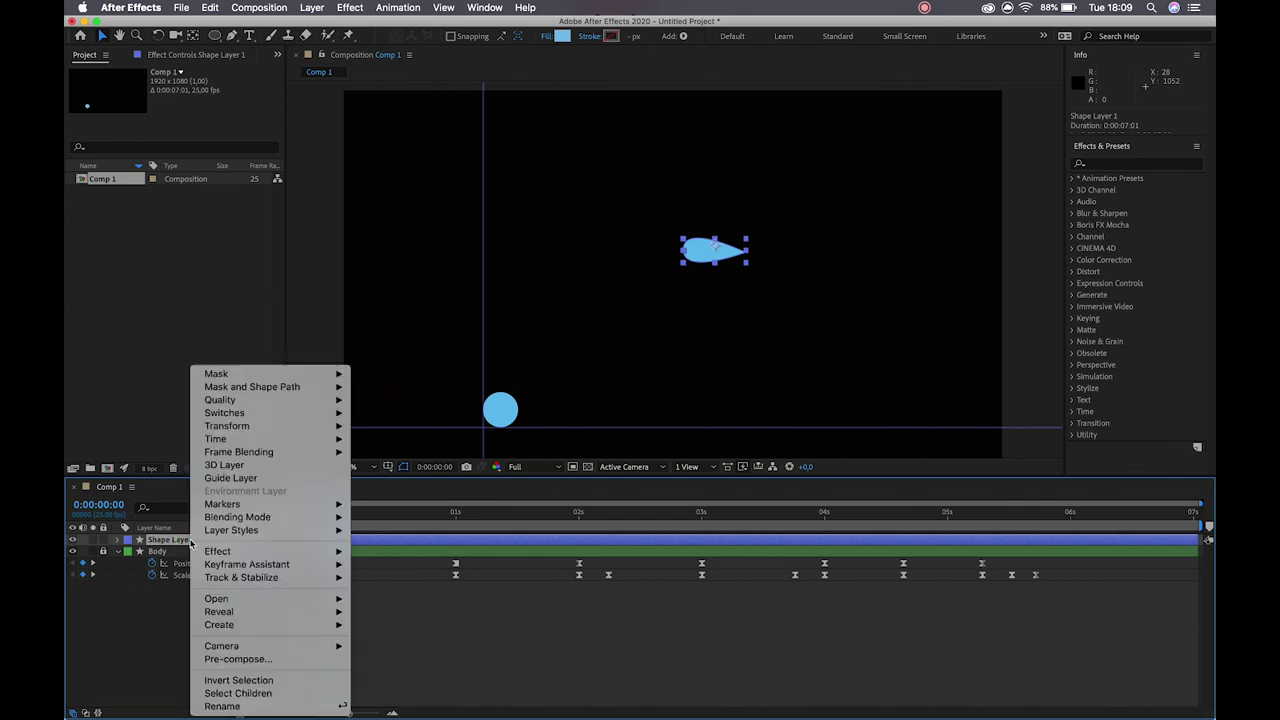
click(238, 659)
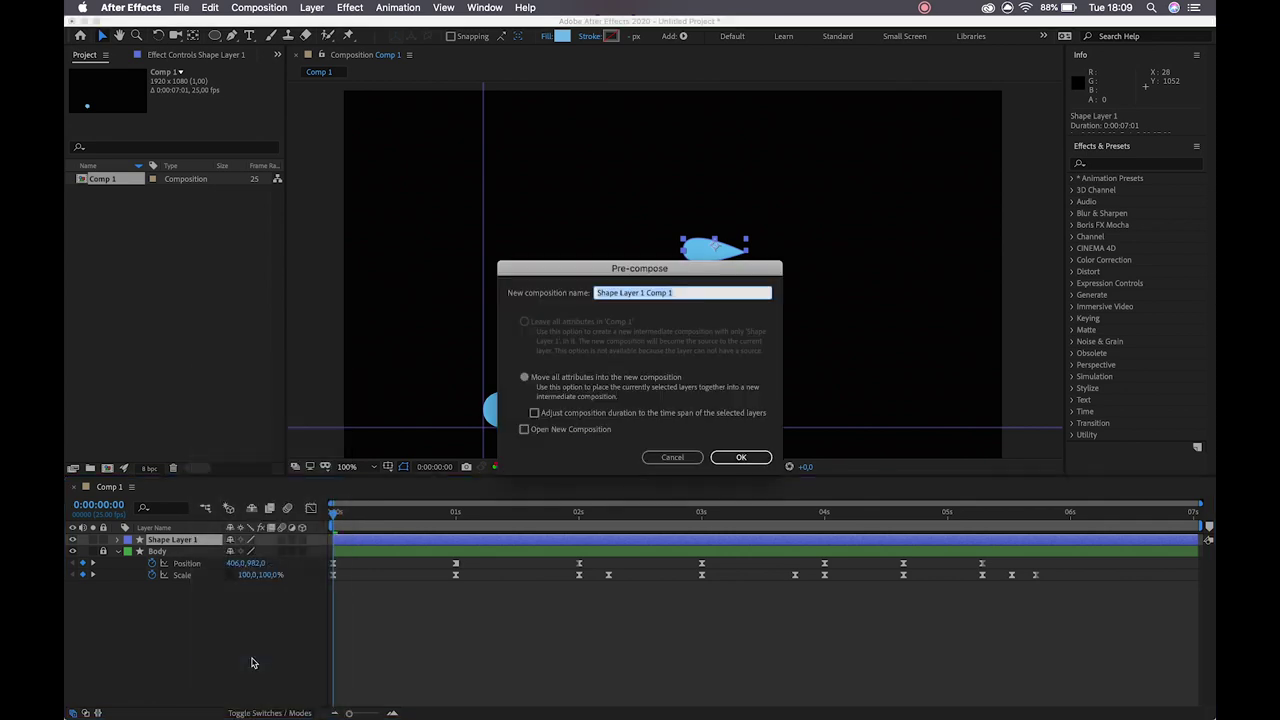
drag(560, 274, 403, 174)
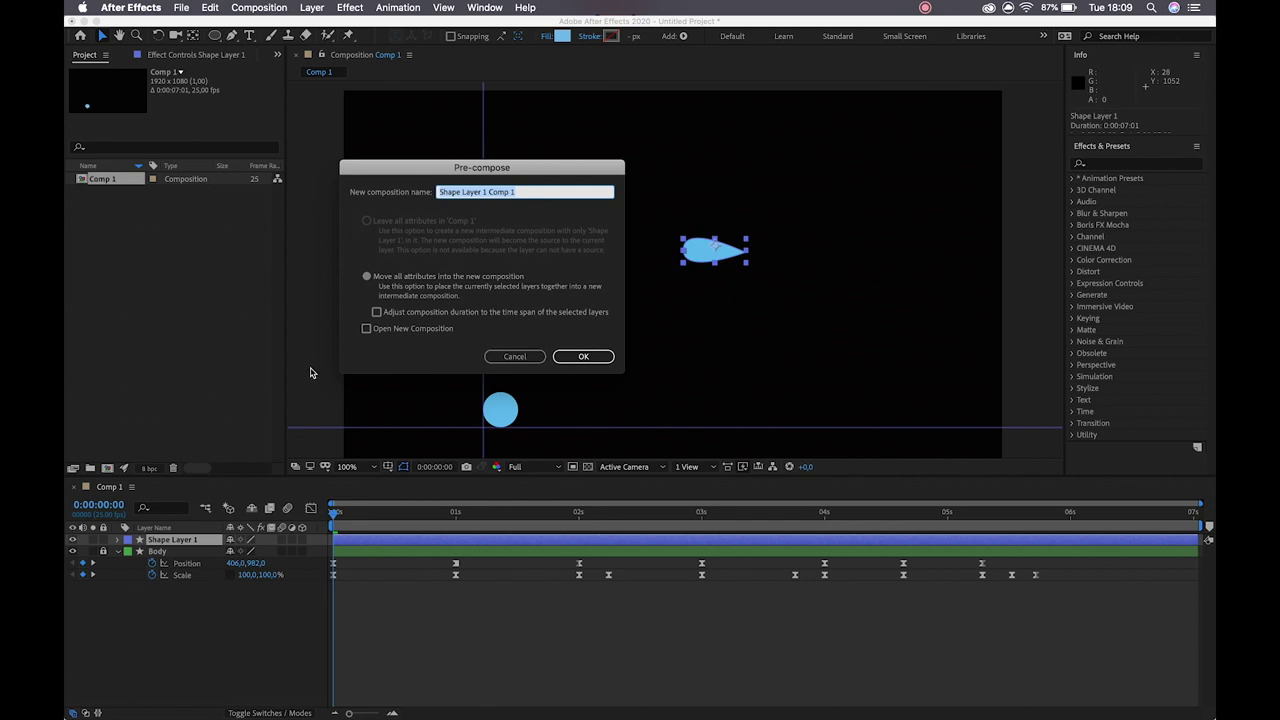
text(Tail Precomp)
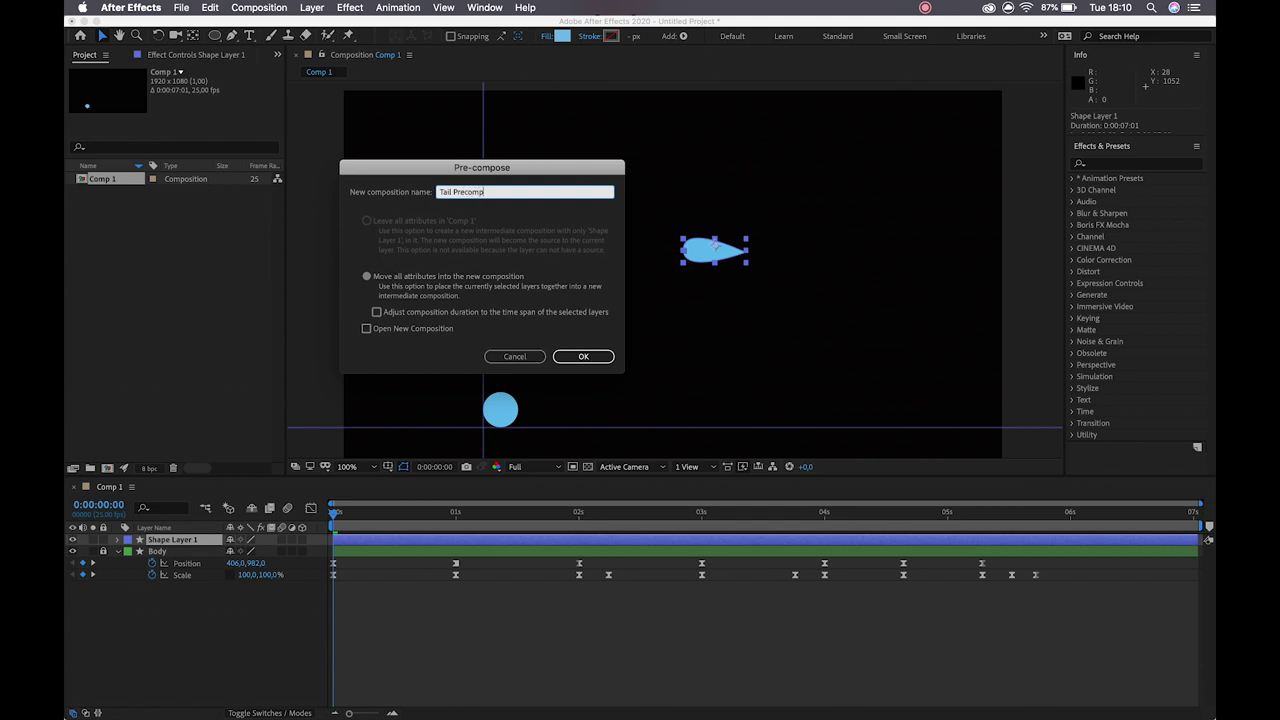
key(Return)
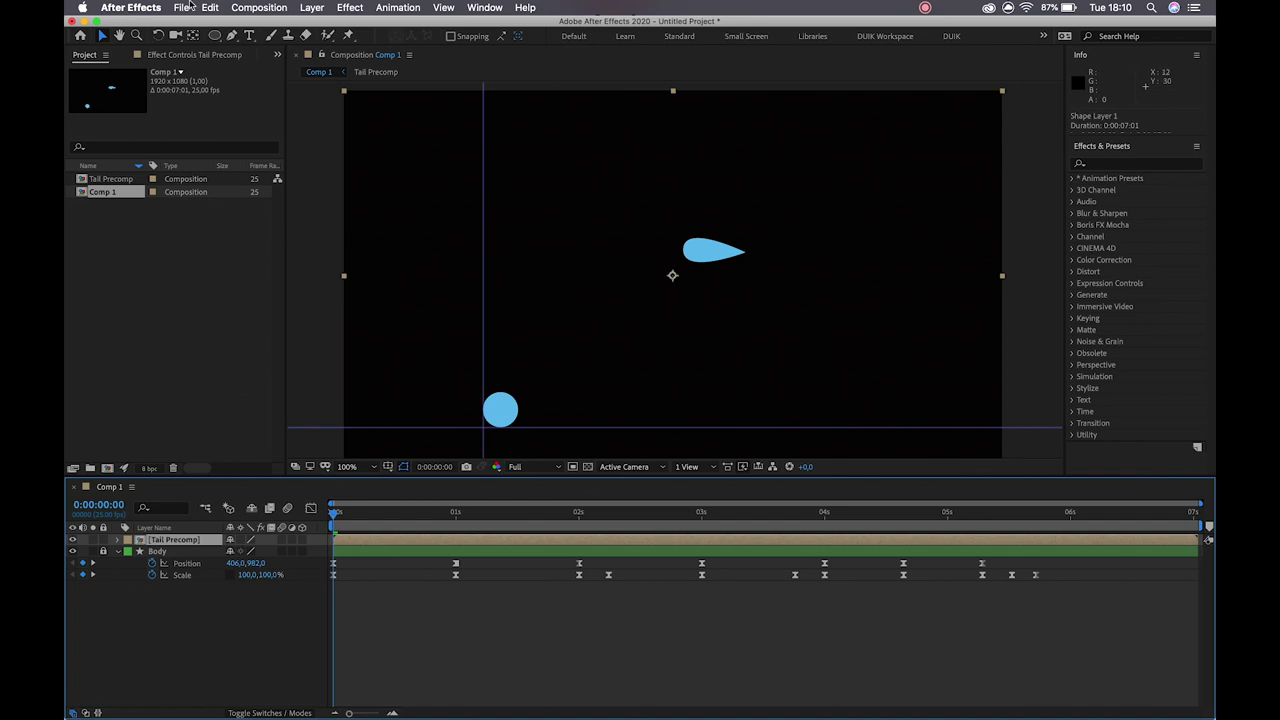
Step: Move the Tail Precomp layer's anchor point to just inside the teardrop's pointed tip
click(195, 36)
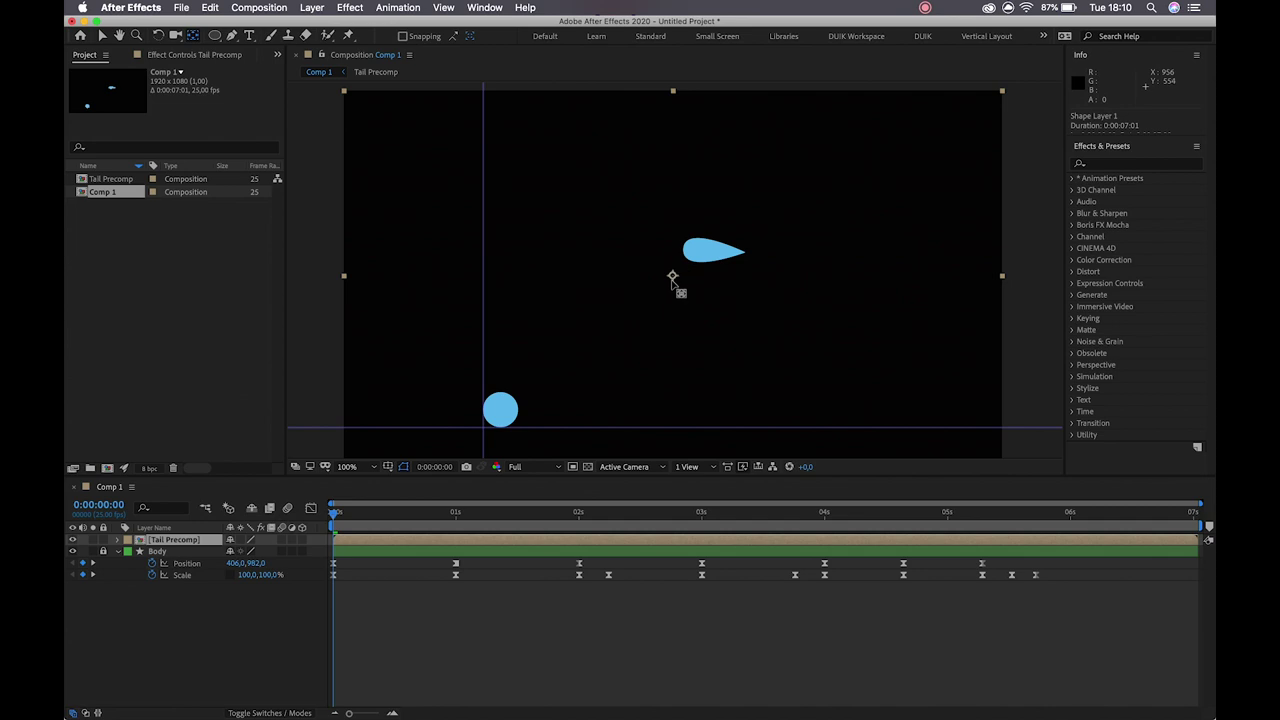
drag(672, 277, 744, 252)
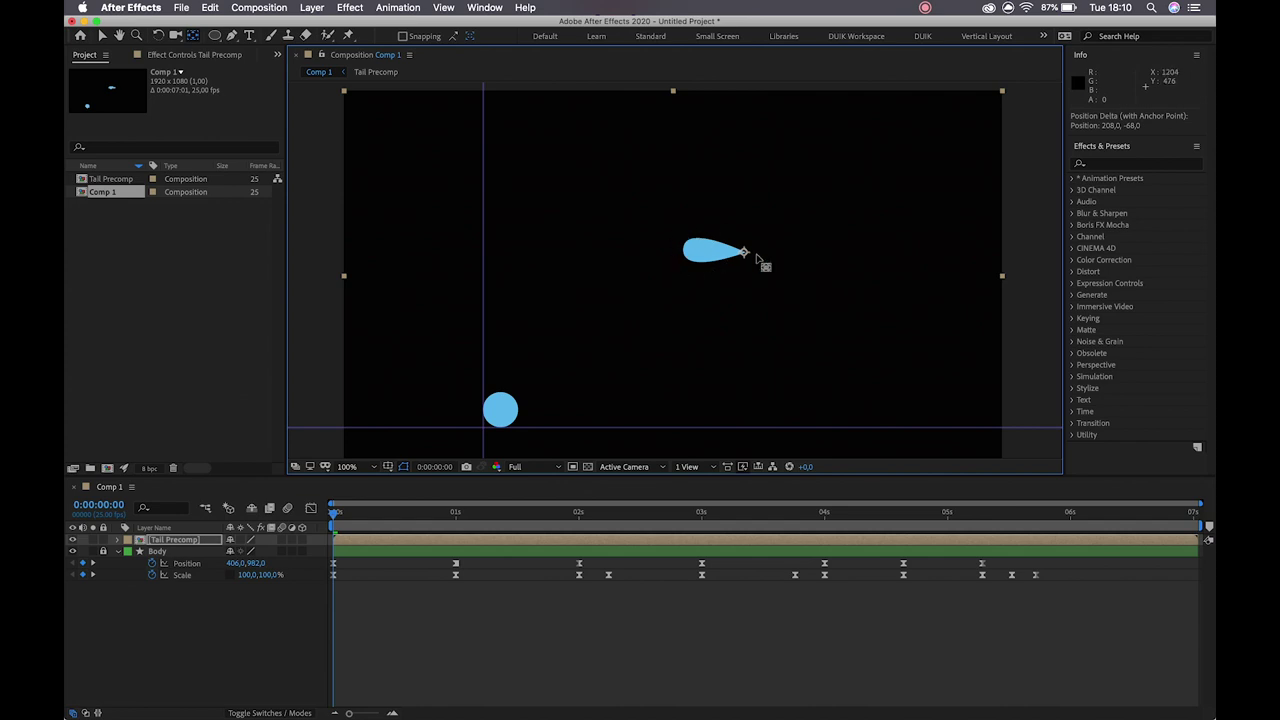
mouse_move(746, 253)
mouse_down()
mouse_move(686, 246)
mouse_move(743, 251)
mouse_up()
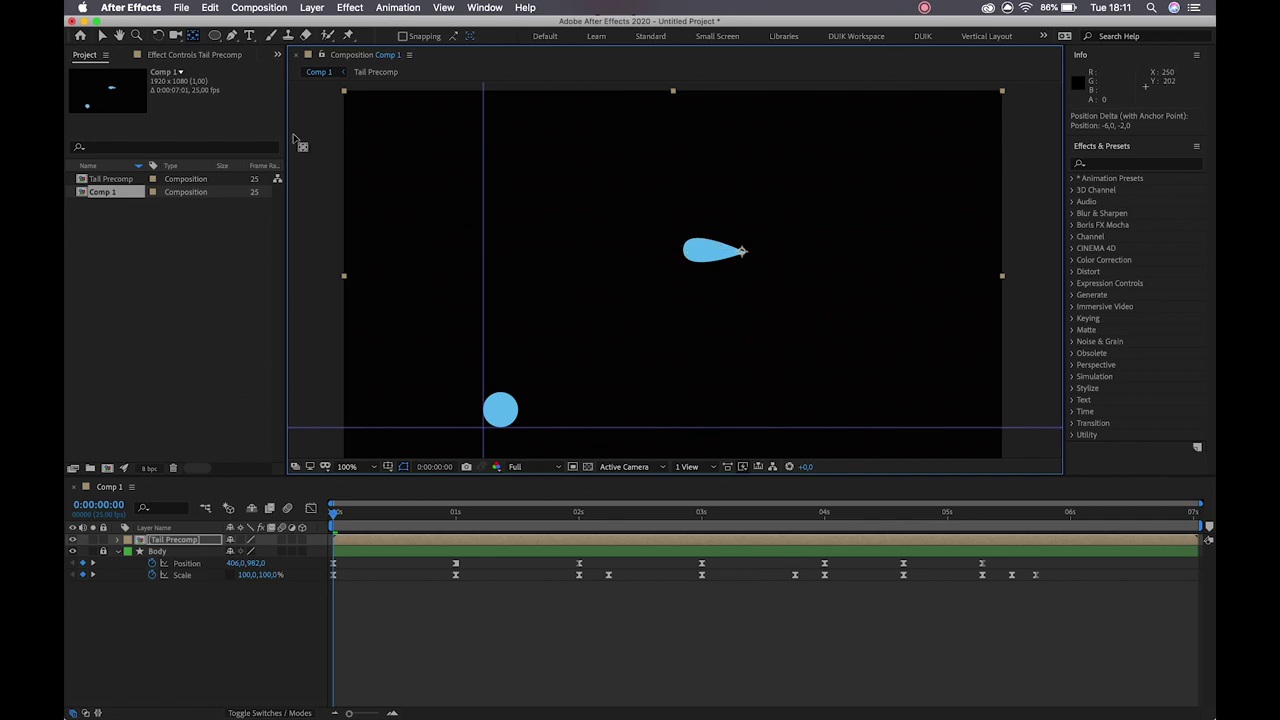
Step: Draw a rectangular mask of about 236 x 128 px closely around the tail on the Tail Precomp layer, and deselect it
click(215, 38)
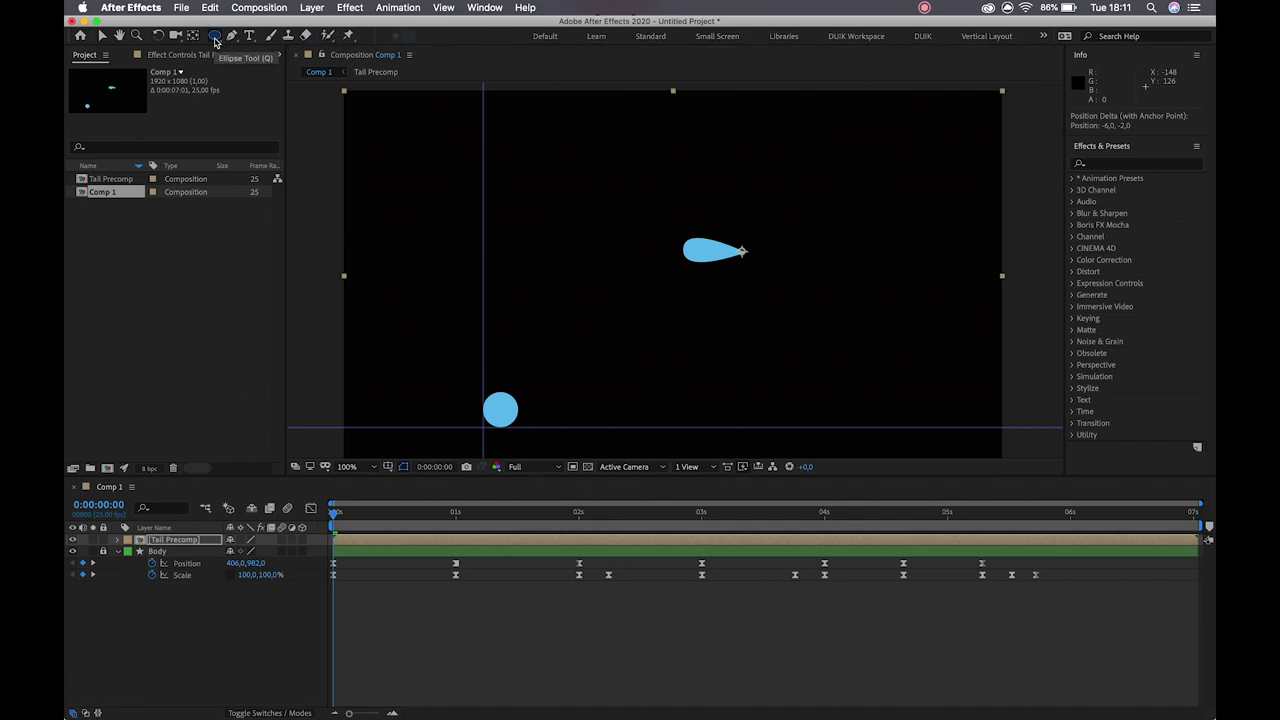
drag(215, 40, 250, 49)
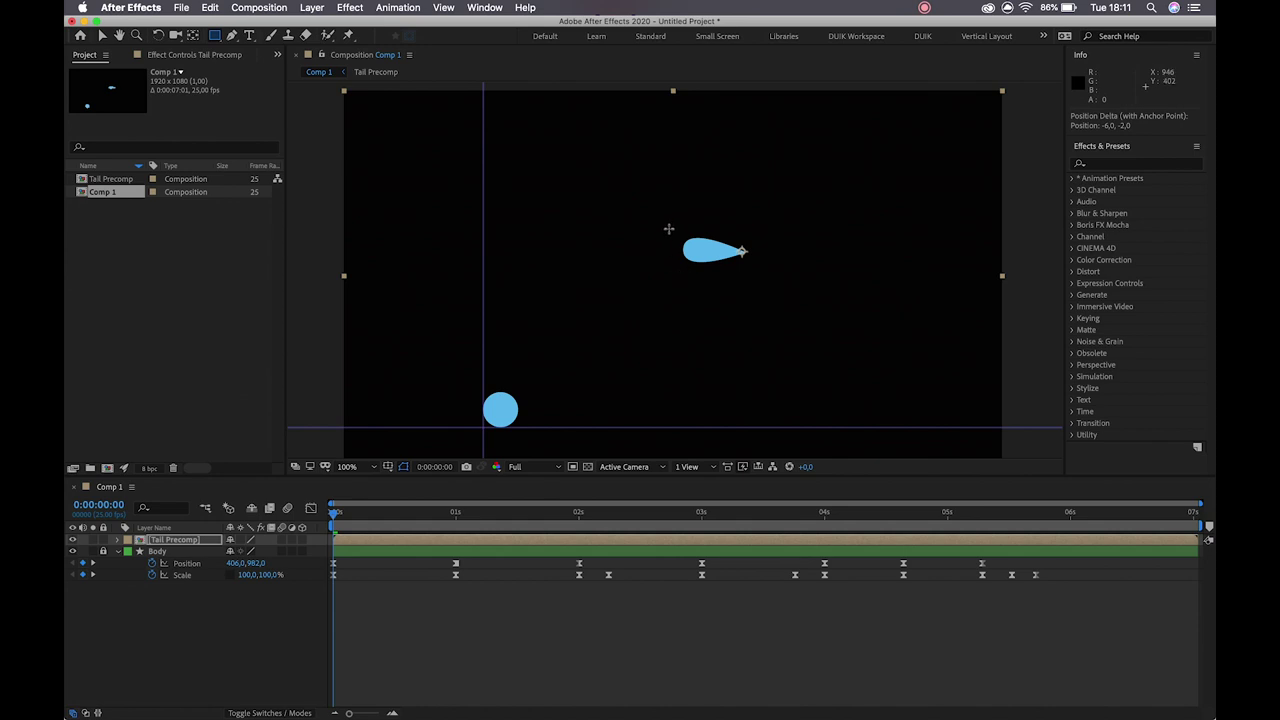
drag(672, 229, 755, 273)
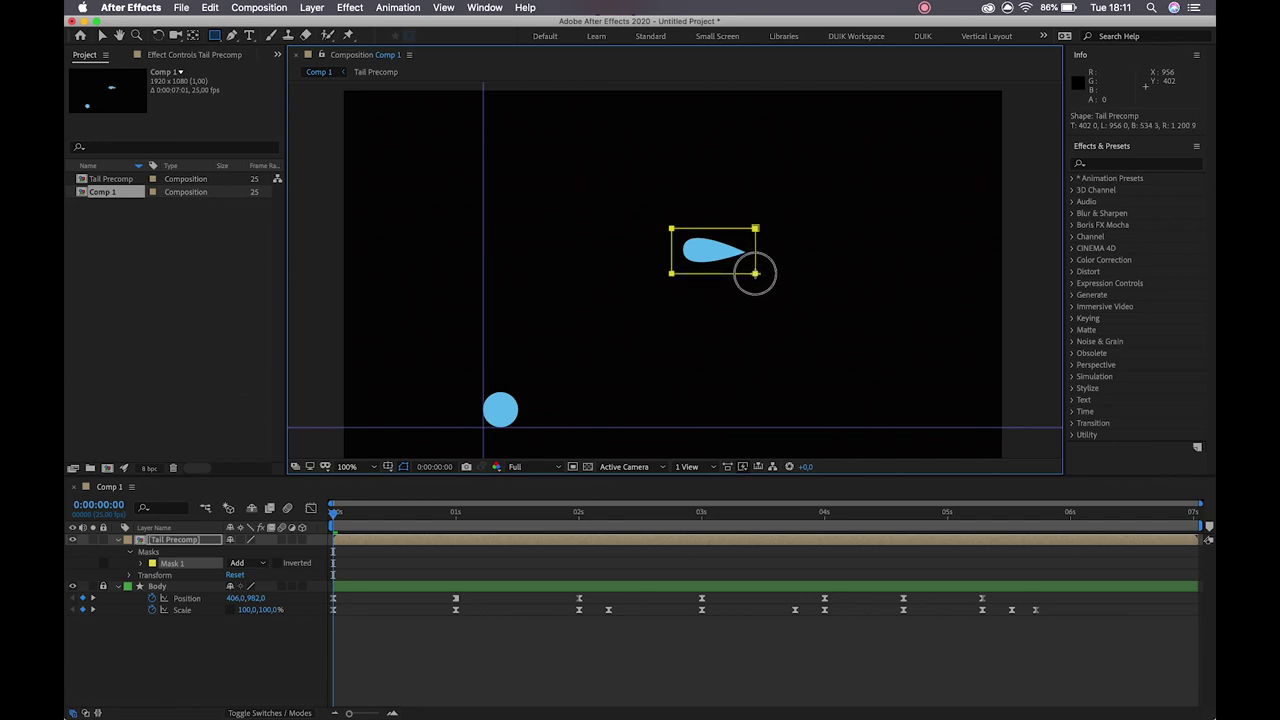
mouse_move(755, 272)
mouse_down()
mouse_move(732, 249)
mouse_move(751, 249)
mouse_move(753, 272)
mouse_up()
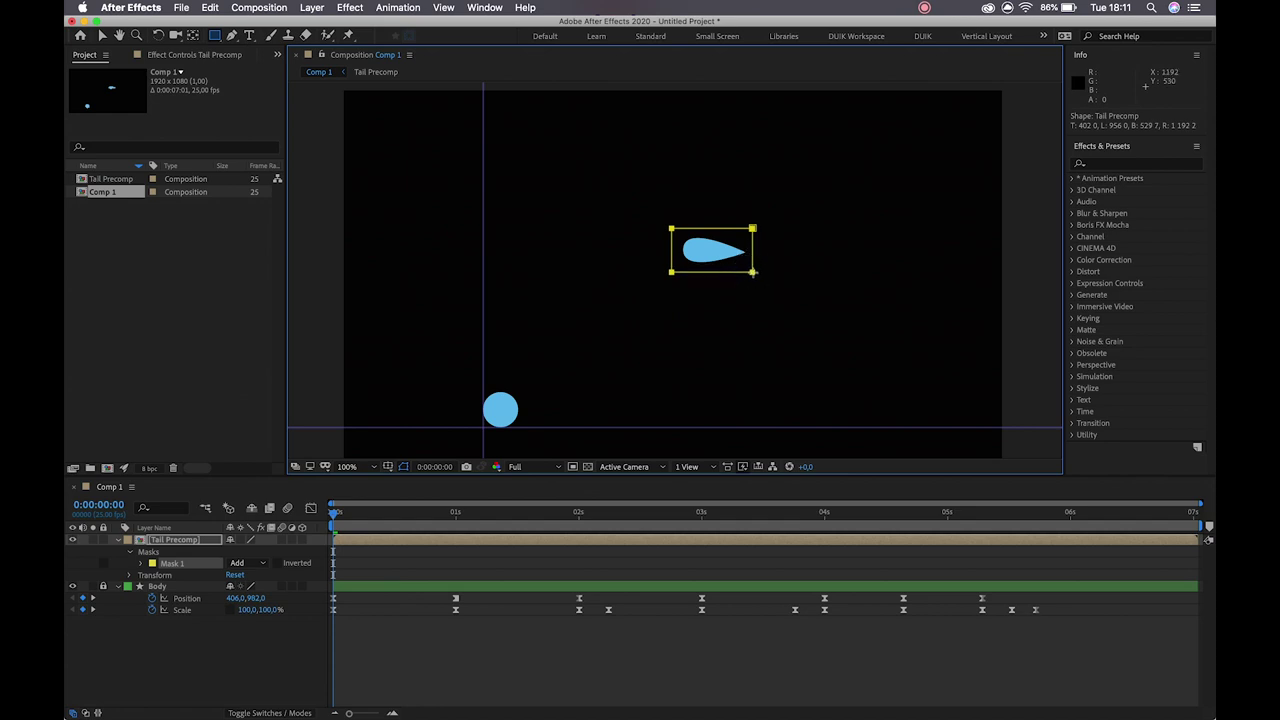
click(103, 36)
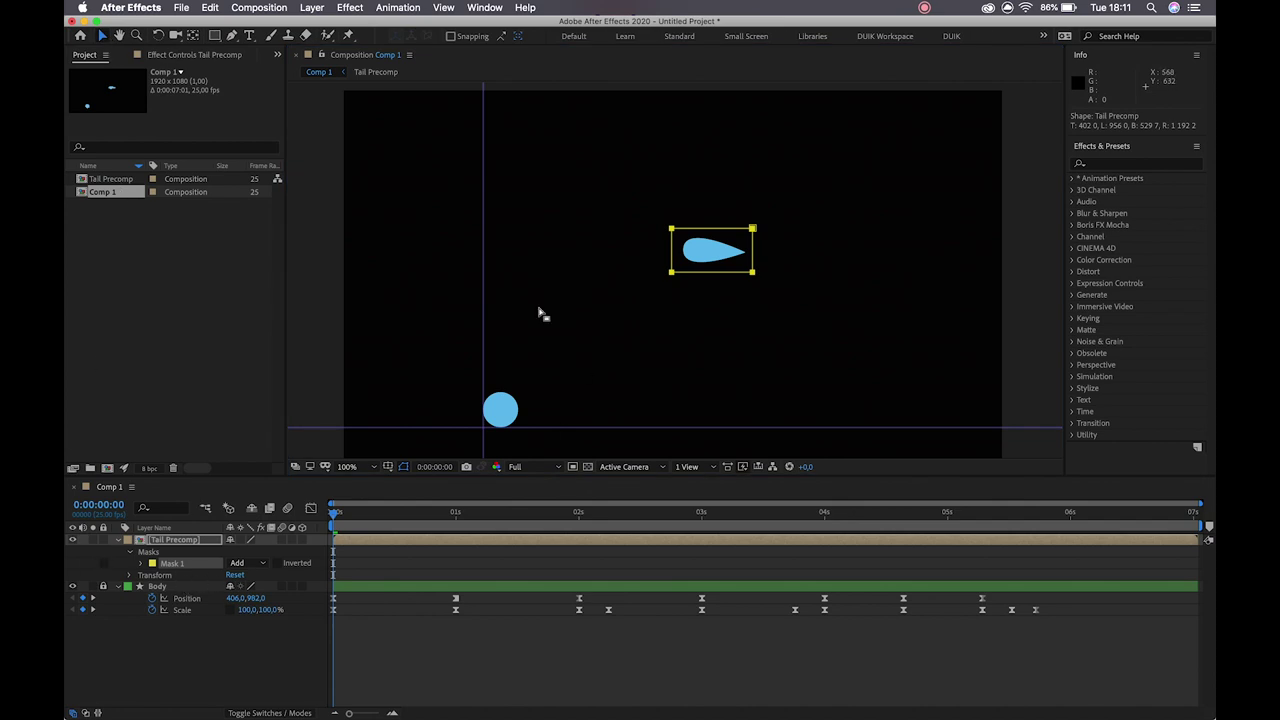
click(540, 147)
click(239, 652)
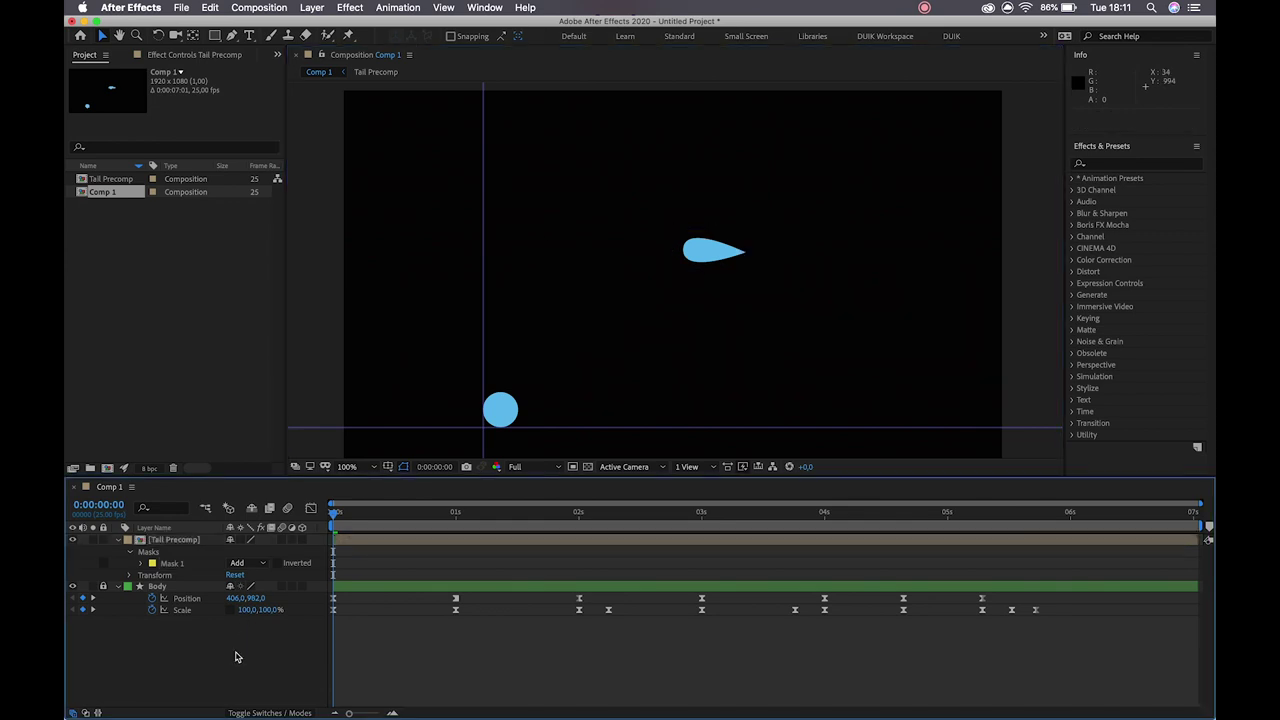
Step: Find the CC Bend It effect and apply it to the Tail Precomp layer
click(182, 543)
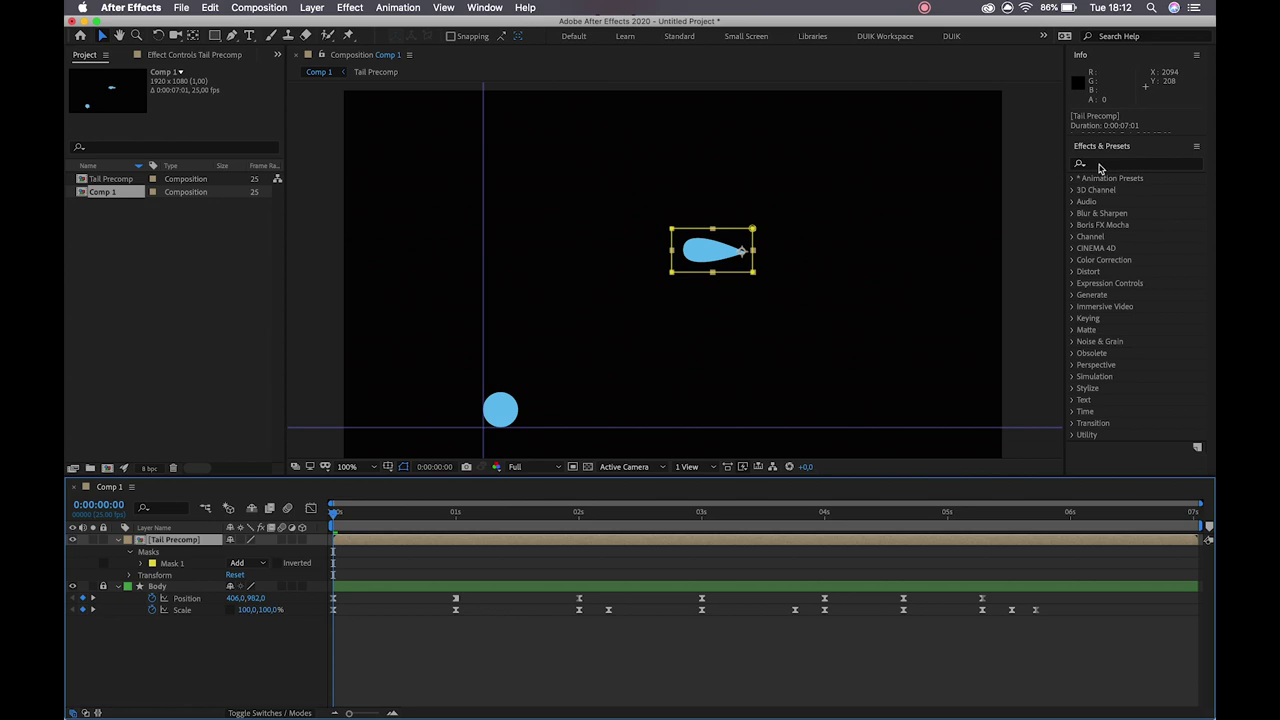
click(497, 8)
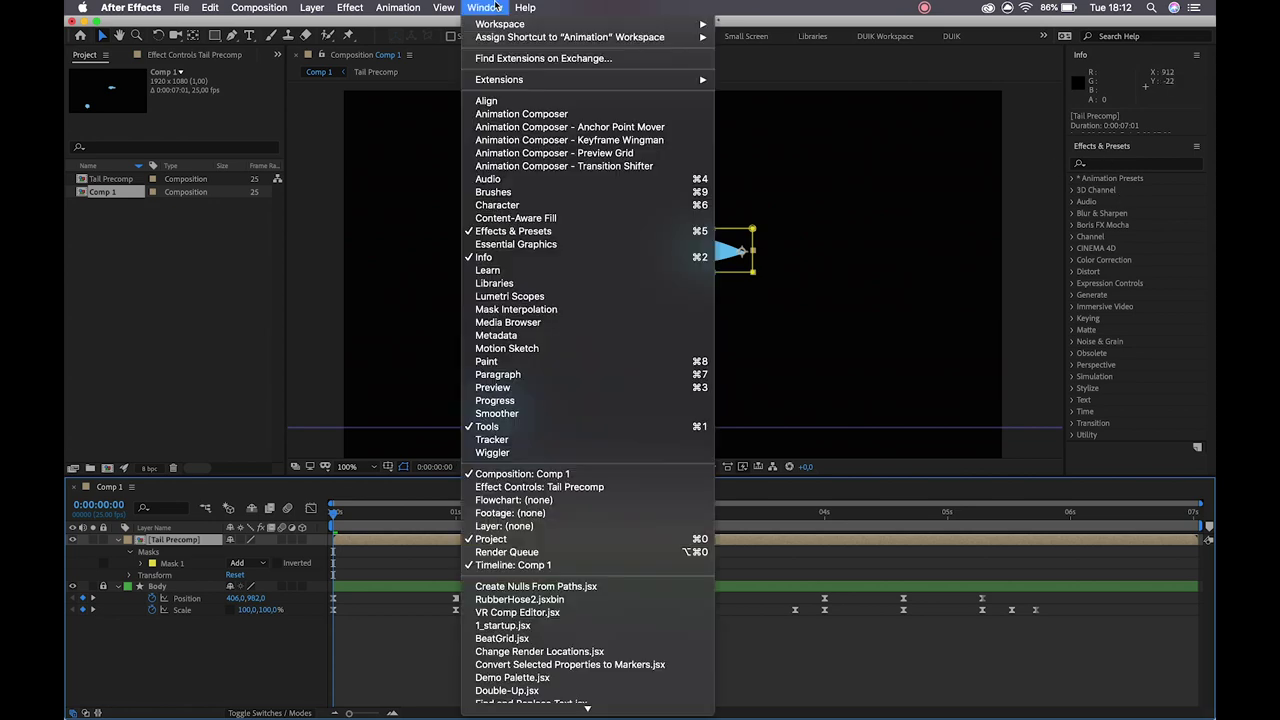
click(540, 232)
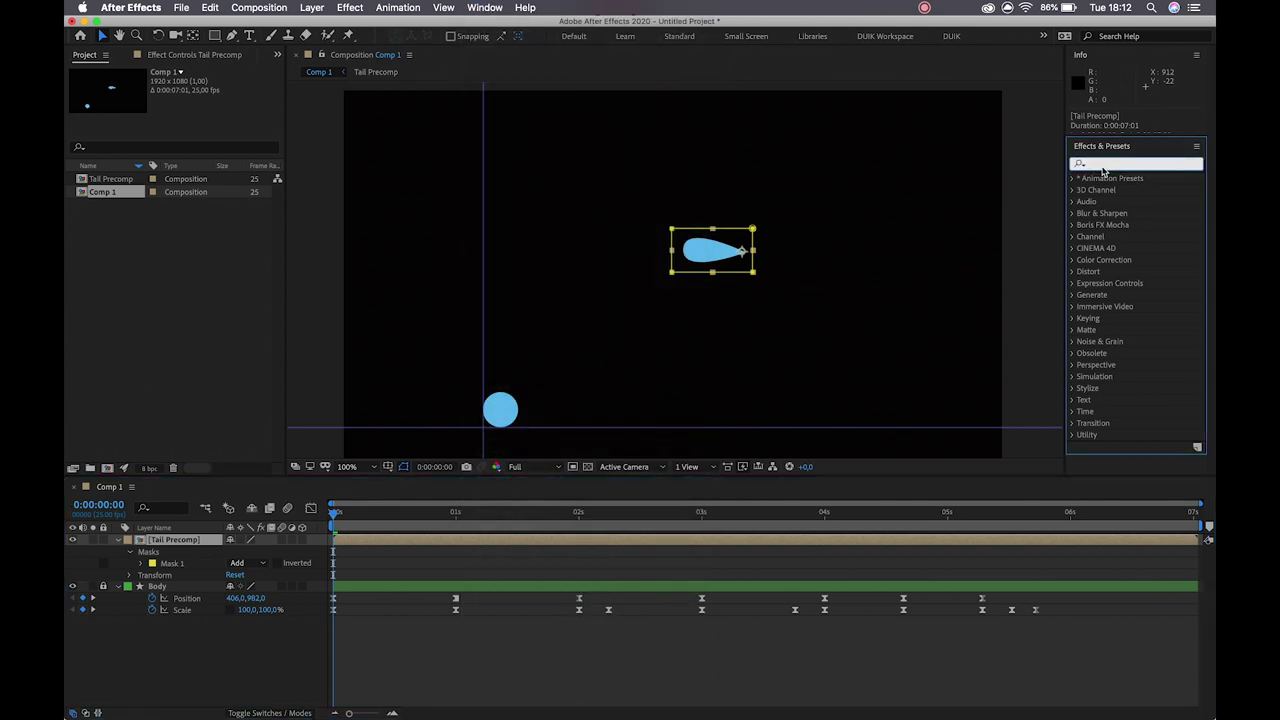
text(bend it)
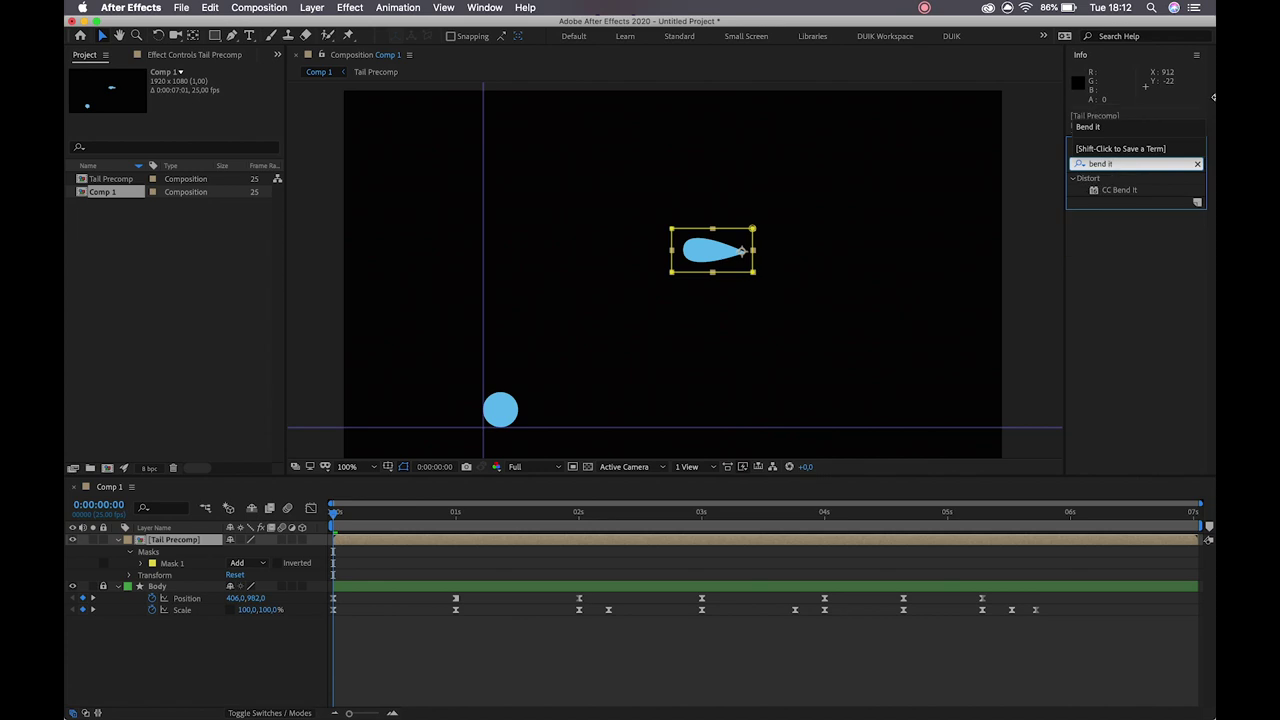
click(1092, 185)
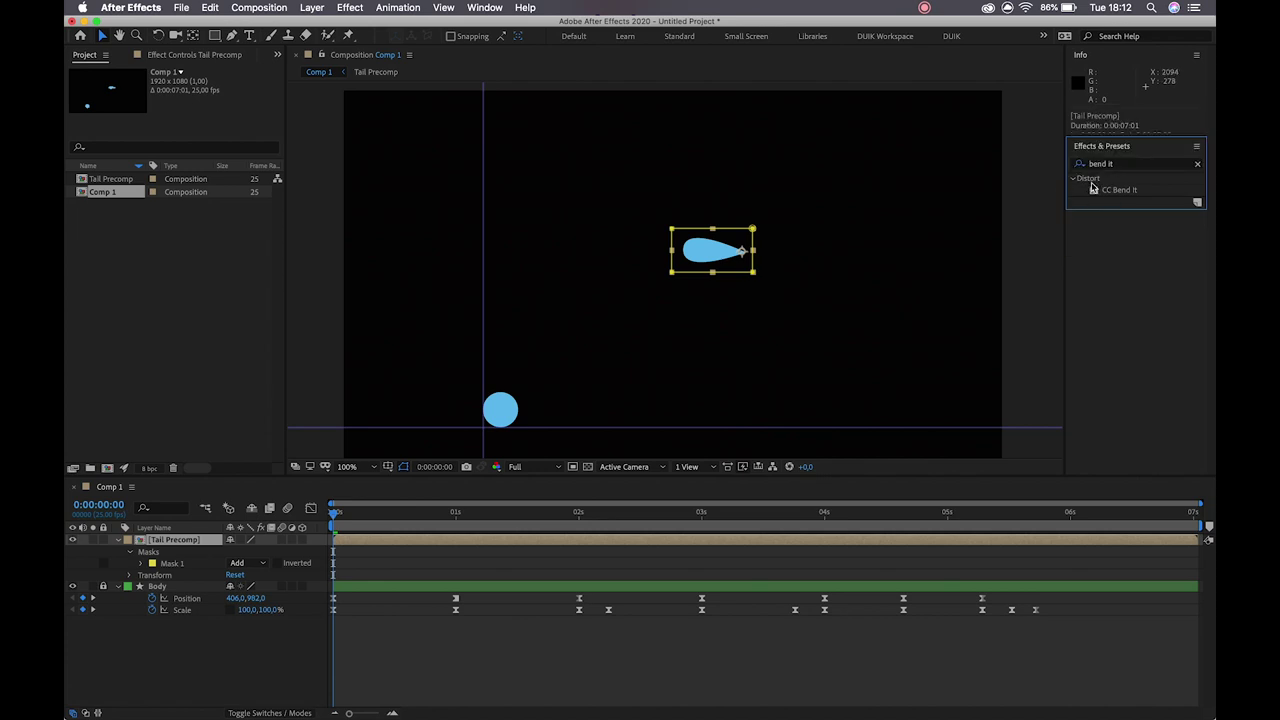
click(1115, 193)
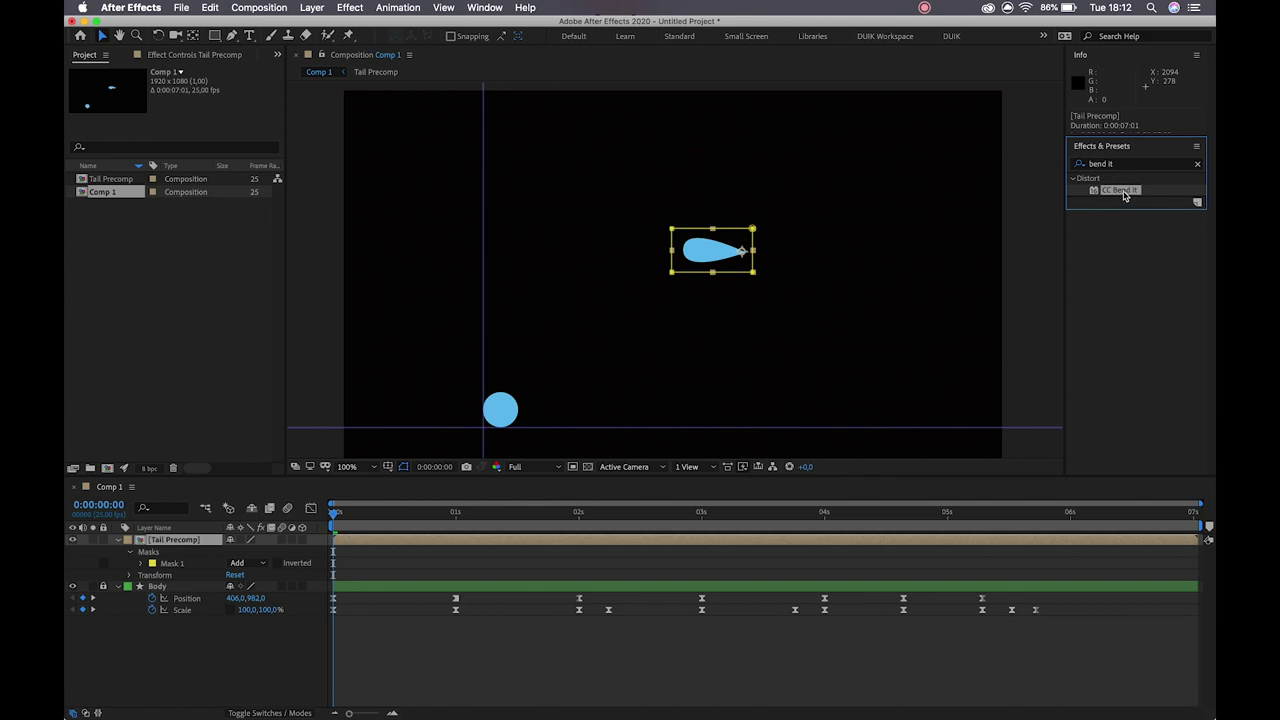
drag(1124, 196, 724, 262)
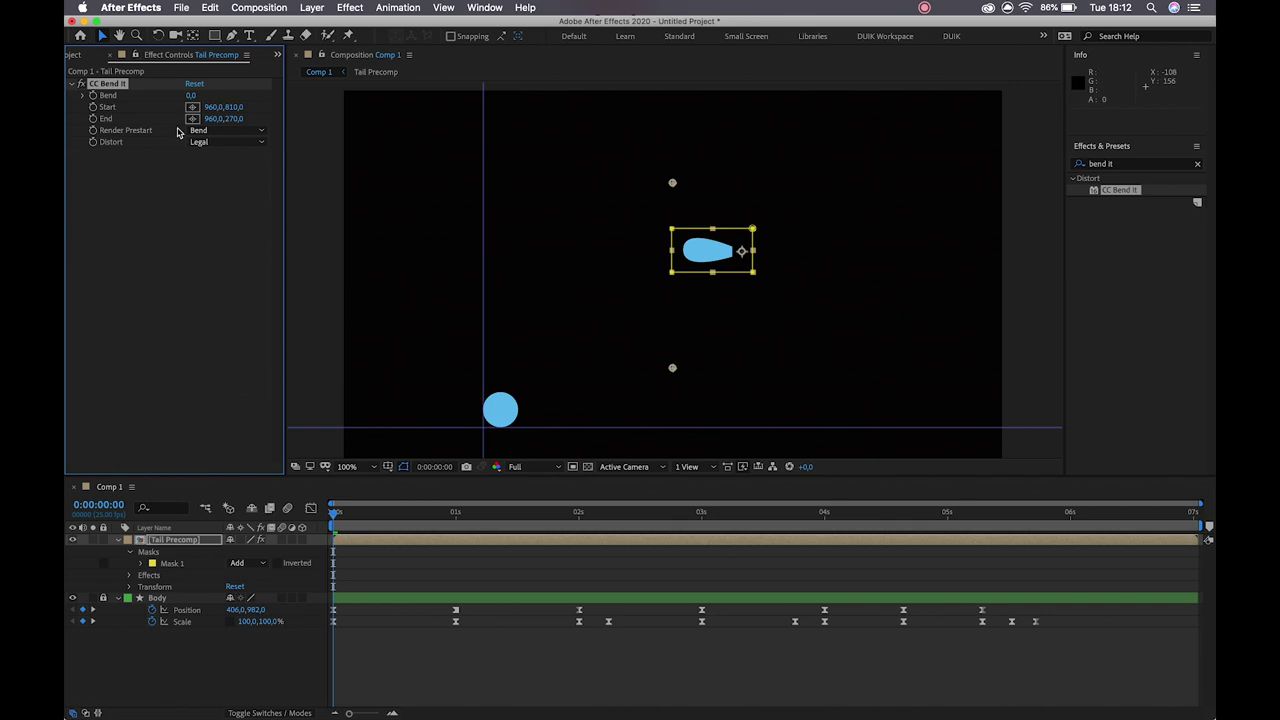
click(480, 7)
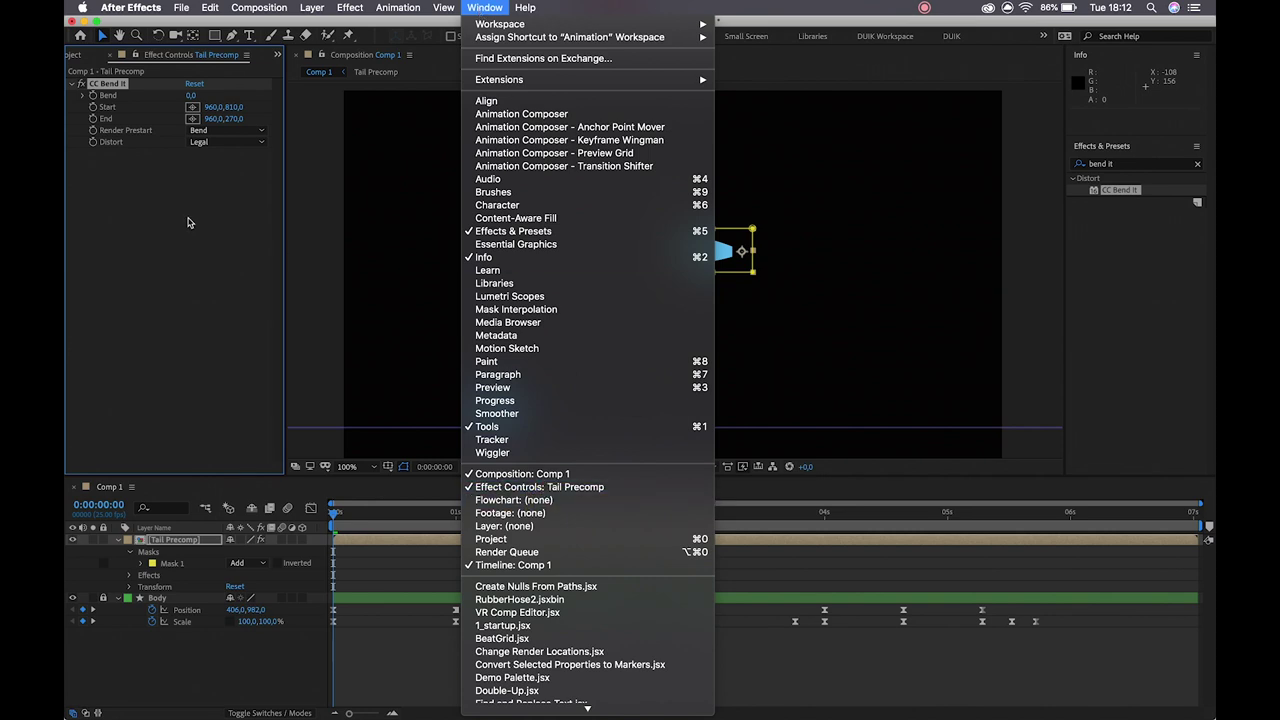
click(226, 151)
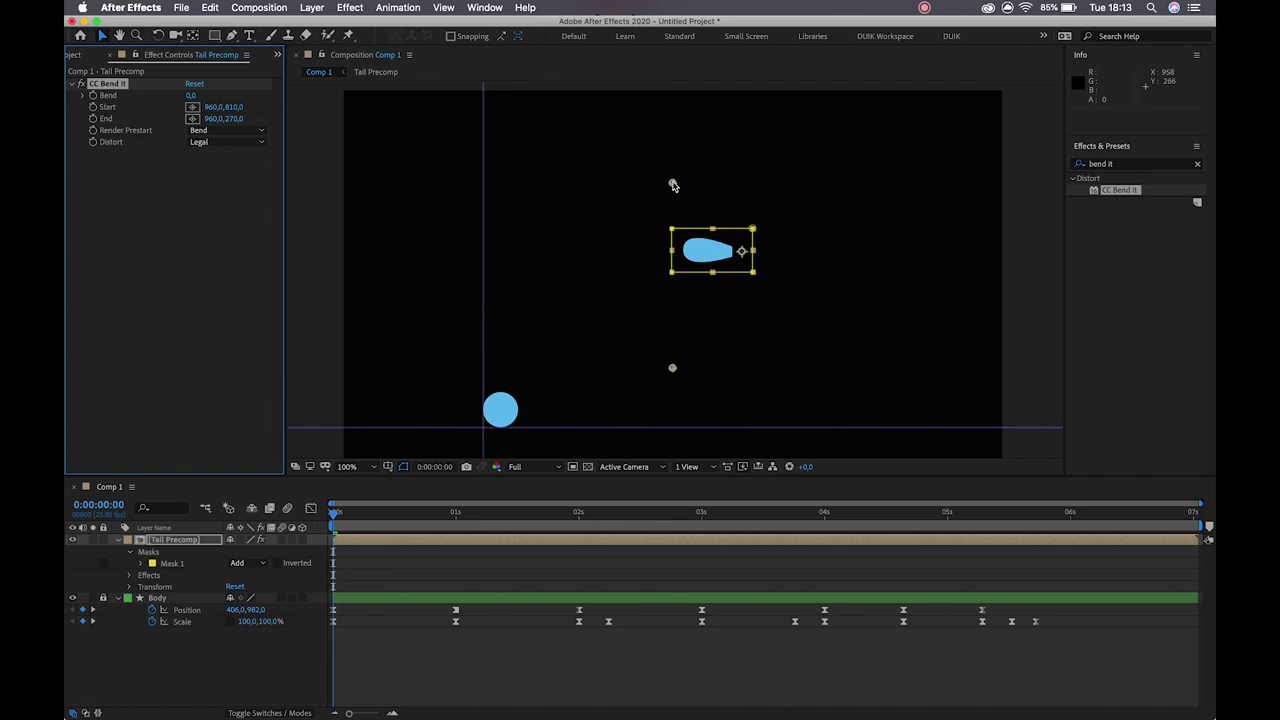
Step: Place the CC Bend It start point at the tail's pointed tip (1184, 470) and its end point beyond the rounded end (974, 468)
drag(676, 185, 715, 185)
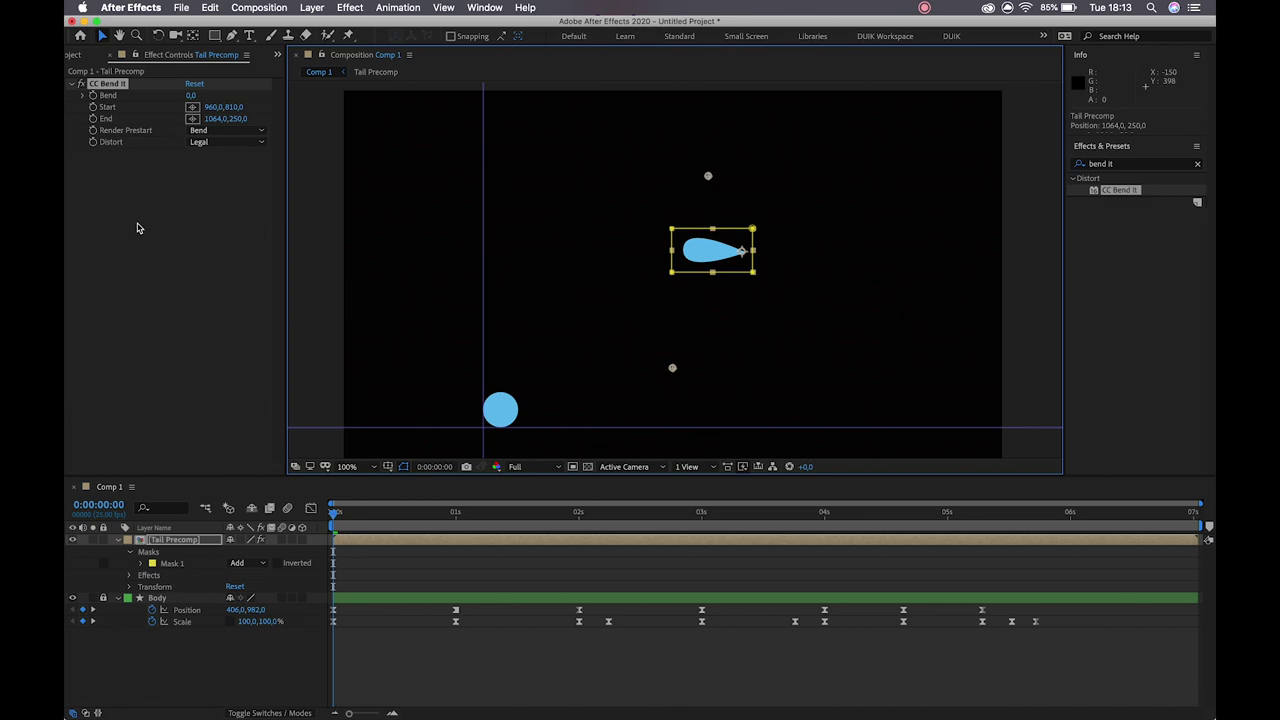
click(192, 108)
click(193, 109)
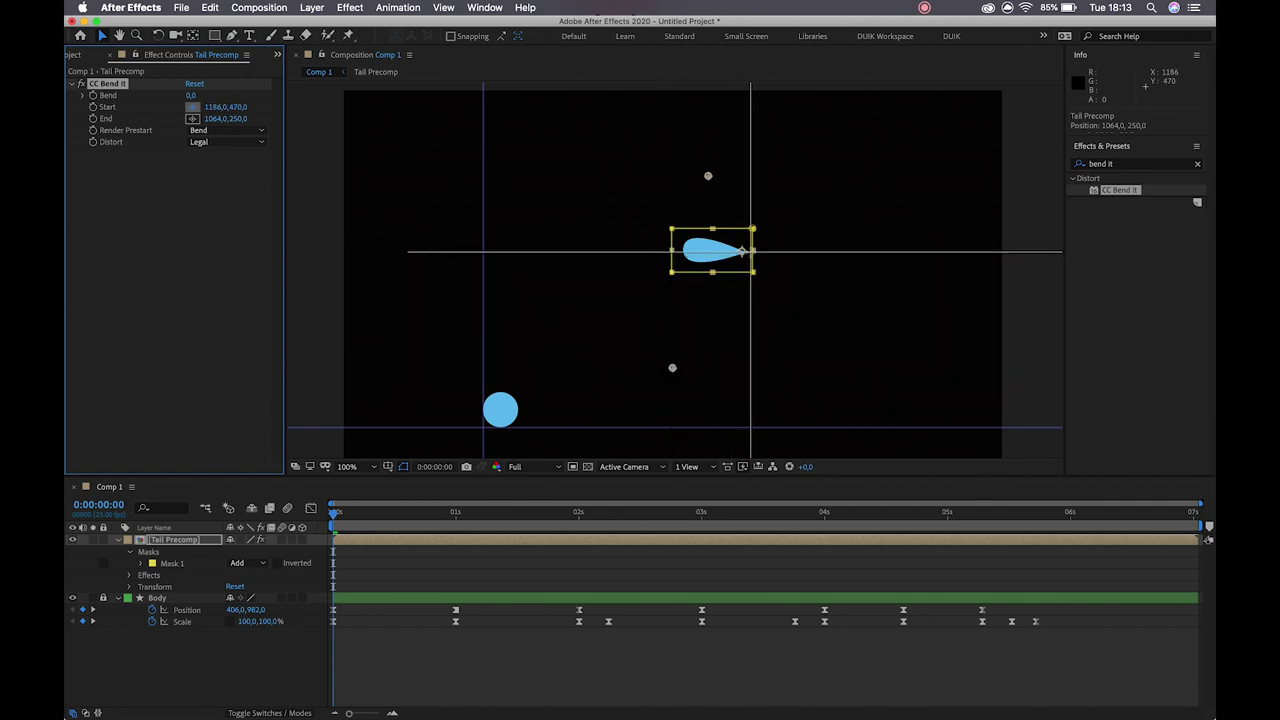
click(751, 251)
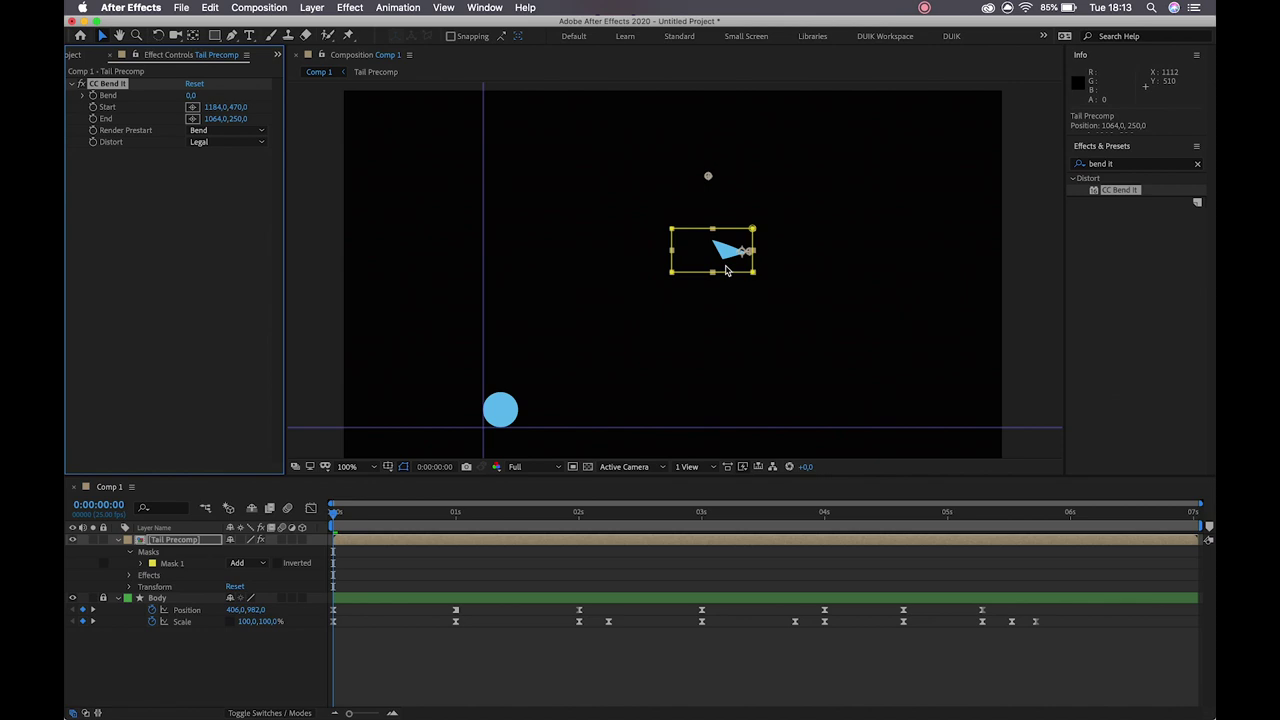
click(192, 118)
click(676, 249)
drag(677, 249, 678, 255)
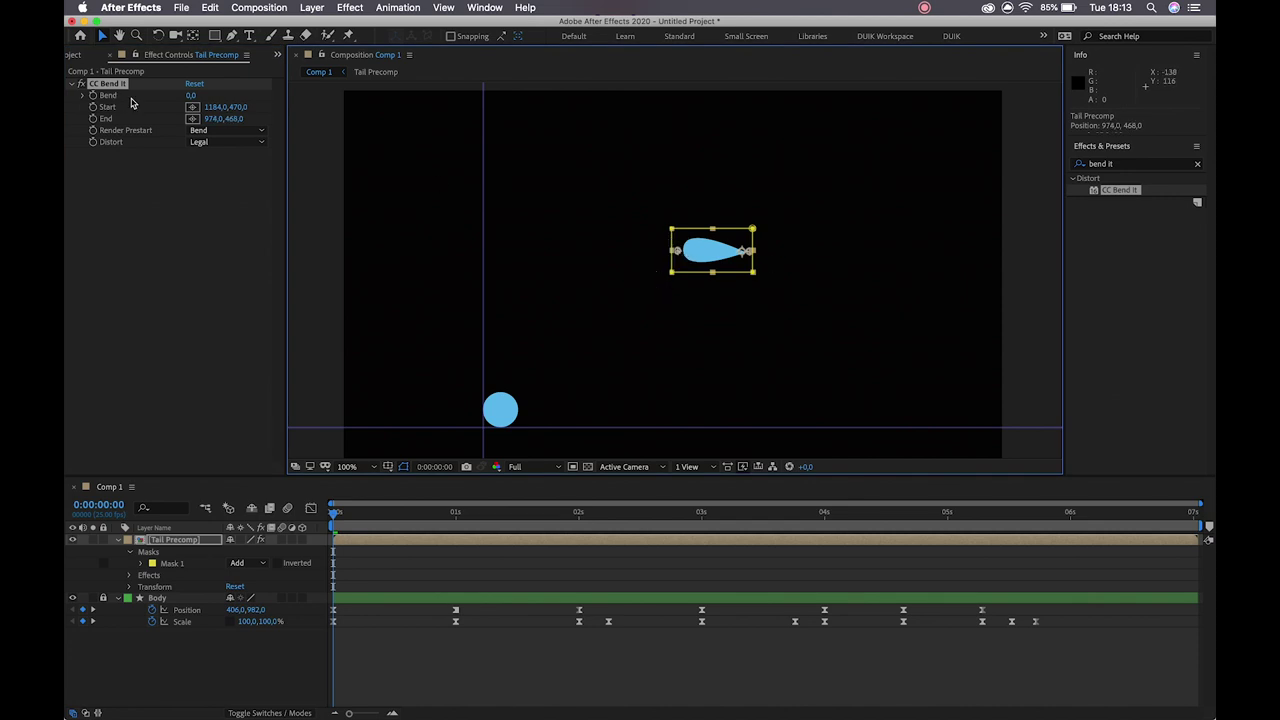
Step: Try out the Bend amount of CC Bend It on the tail and return it to 0
mouse_move(190, 101)
mouse_down()
mouse_move(229, 100)
mouse_move(128, 84)
mouse_move(234, 86)
mouse_move(139, 95)
mouse_move(286, 94)
mouse_move(257, 94)
mouse_move(283, 98)
mouse_move(249, 74)
mouse_move(108, 58)
mouse_move(72, 78)
mouse_move(251, 103)
mouse_move(214, 80)
mouse_move(82, 66)
mouse_move(172, 86)
mouse_up()
click(193, 96)
key(Return)
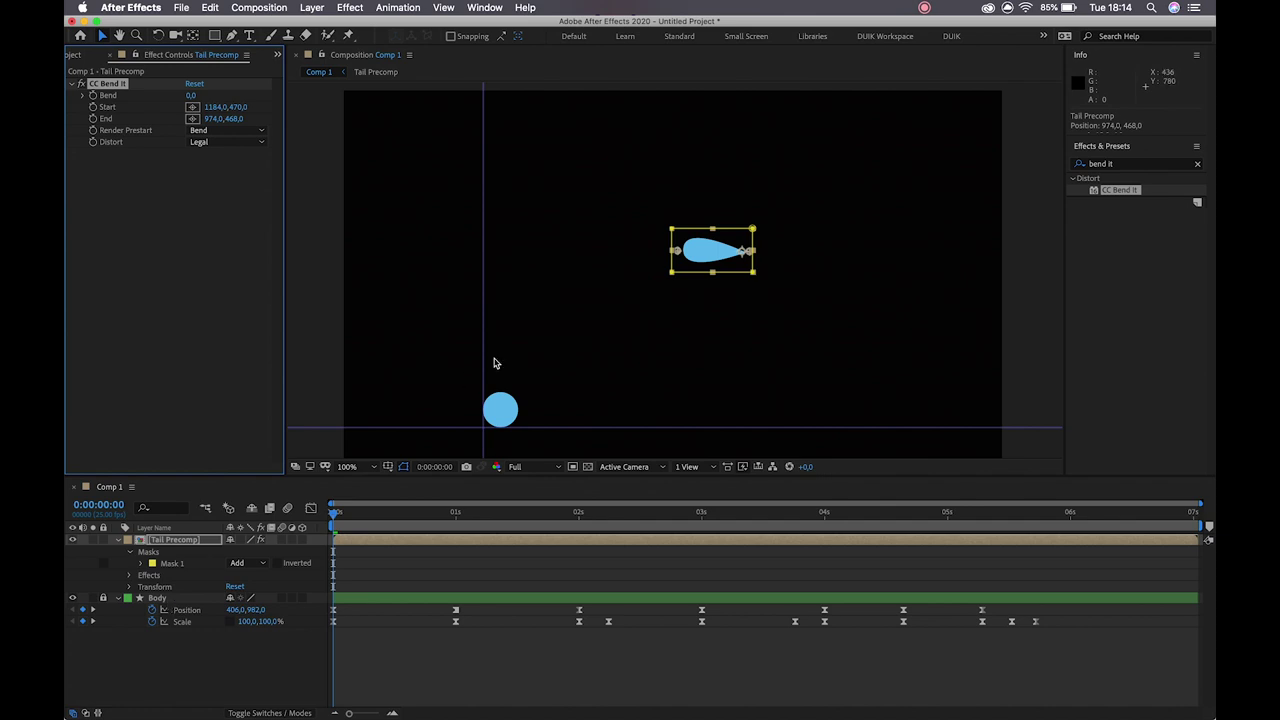
Step: Move the Tail Precomp layer down to the circle so its tip overlaps the circle's left edge, at about 425, 937
click(101, 37)
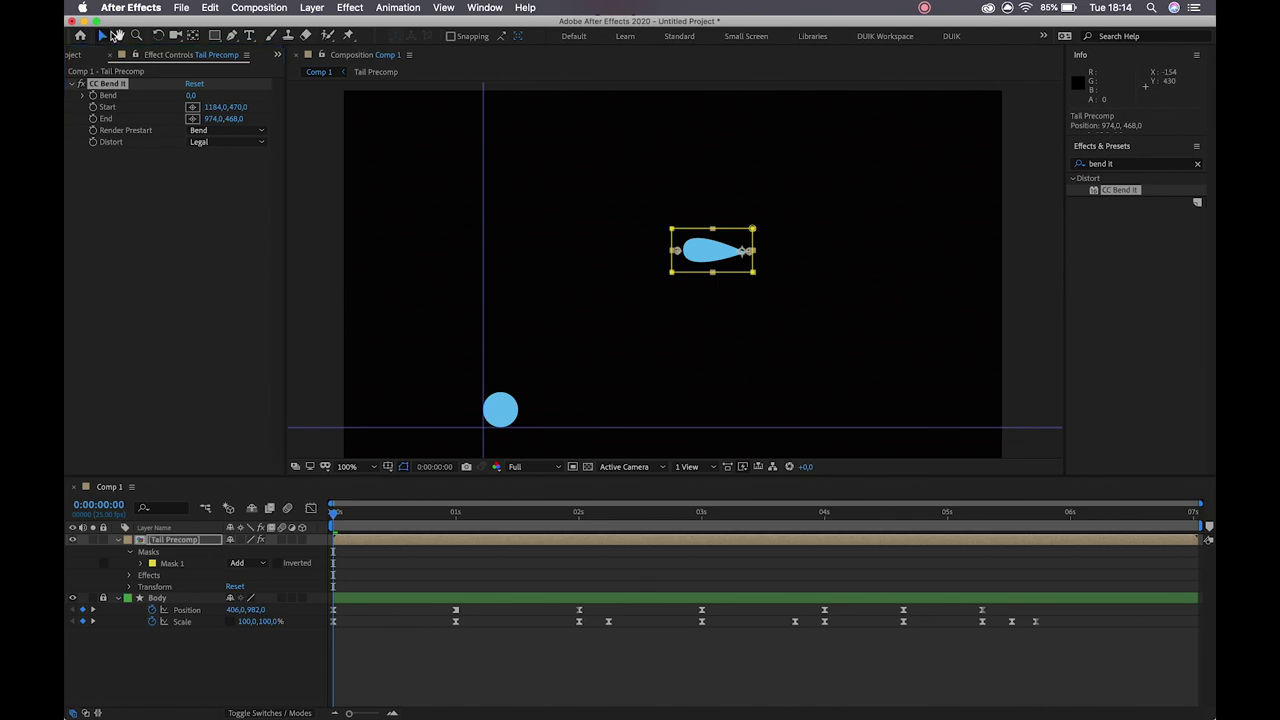
drag(722, 256, 473, 418)
scroll(473, 418, up, 1)
click(517, 338)
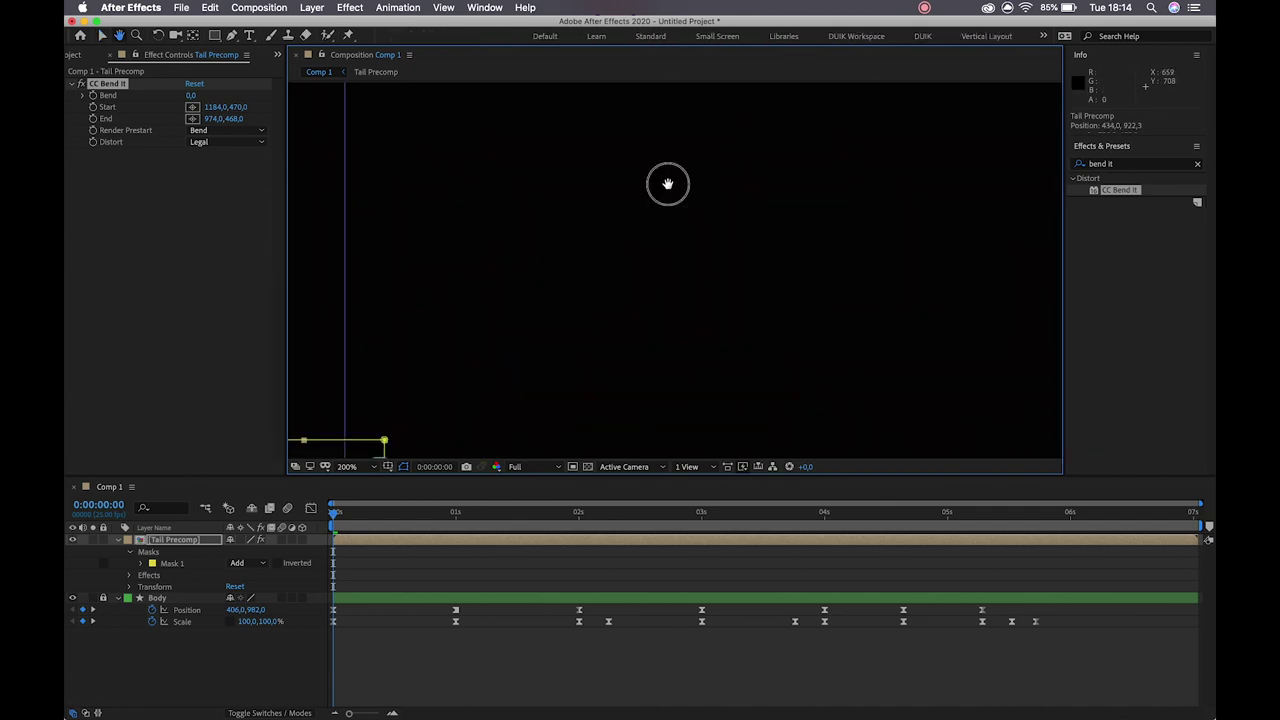
drag(482, 300, 467, 316)
Step: Hide the guides and fine-tune the Tail Precomp position to about 414, 932, with the tip just touching the circle's left edge
click(443, 8)
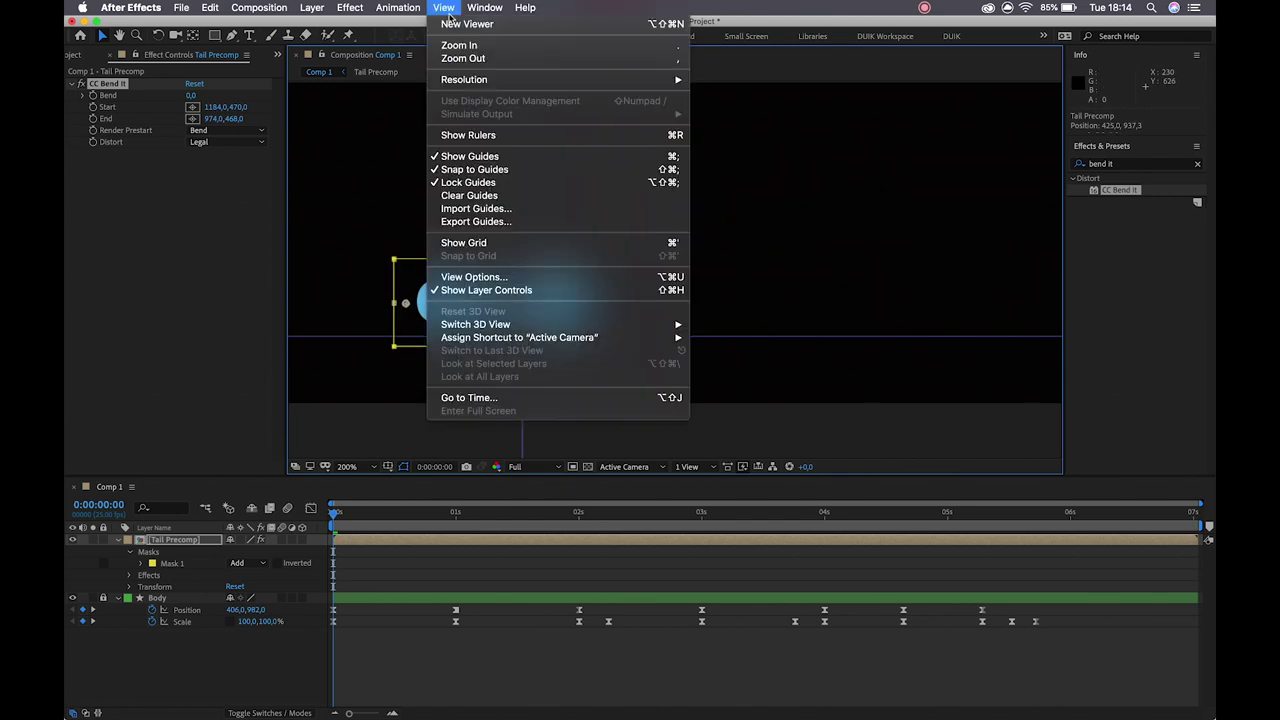
click(475, 157)
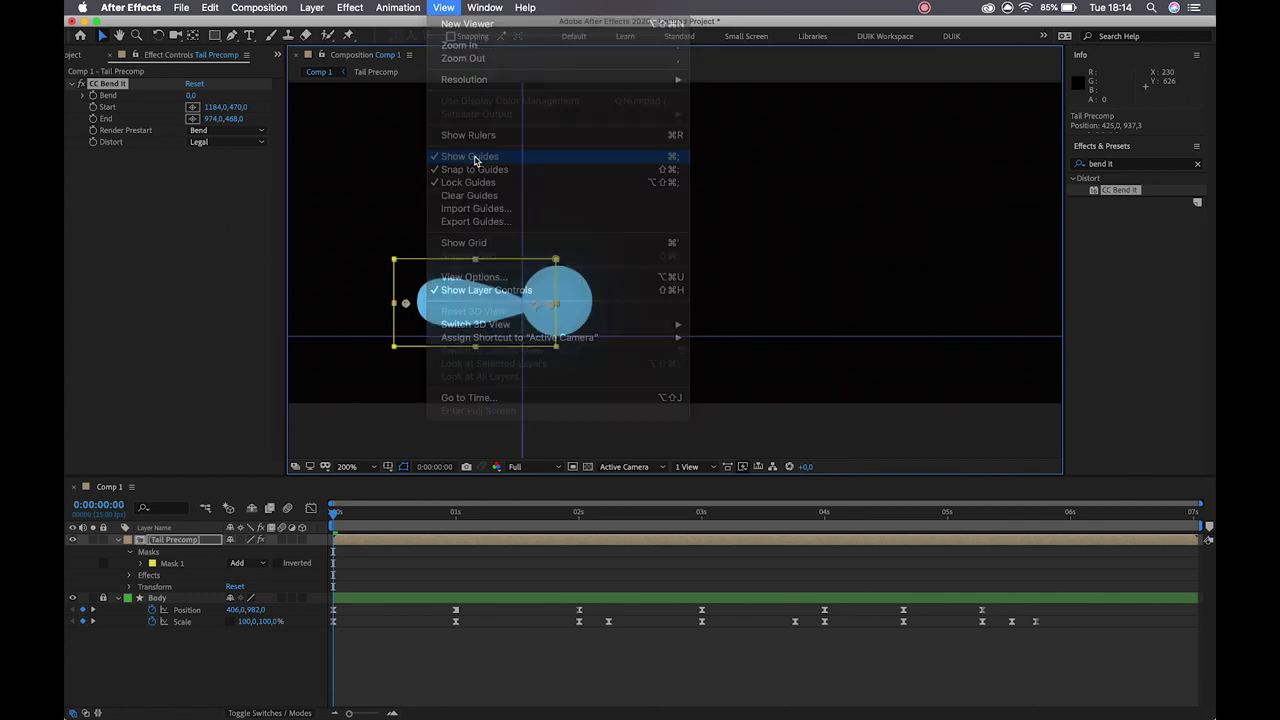
drag(455, 318, 446, 317)
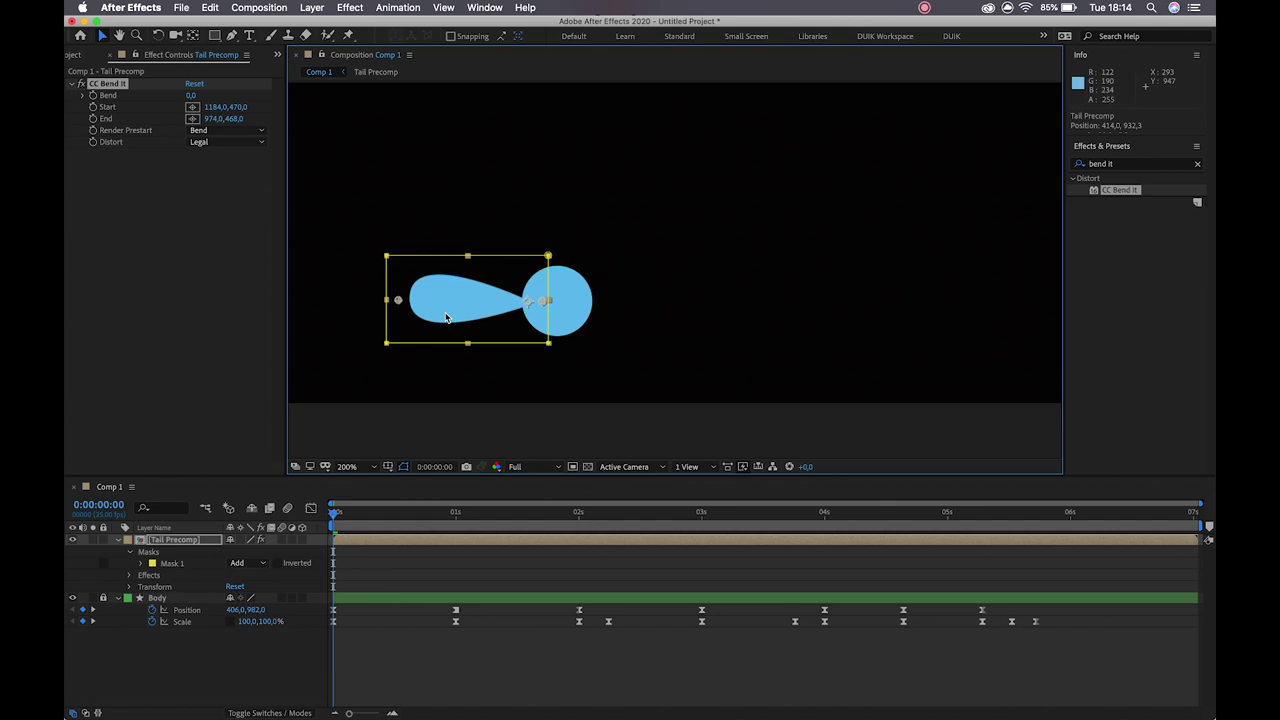
key(super+semicolon)
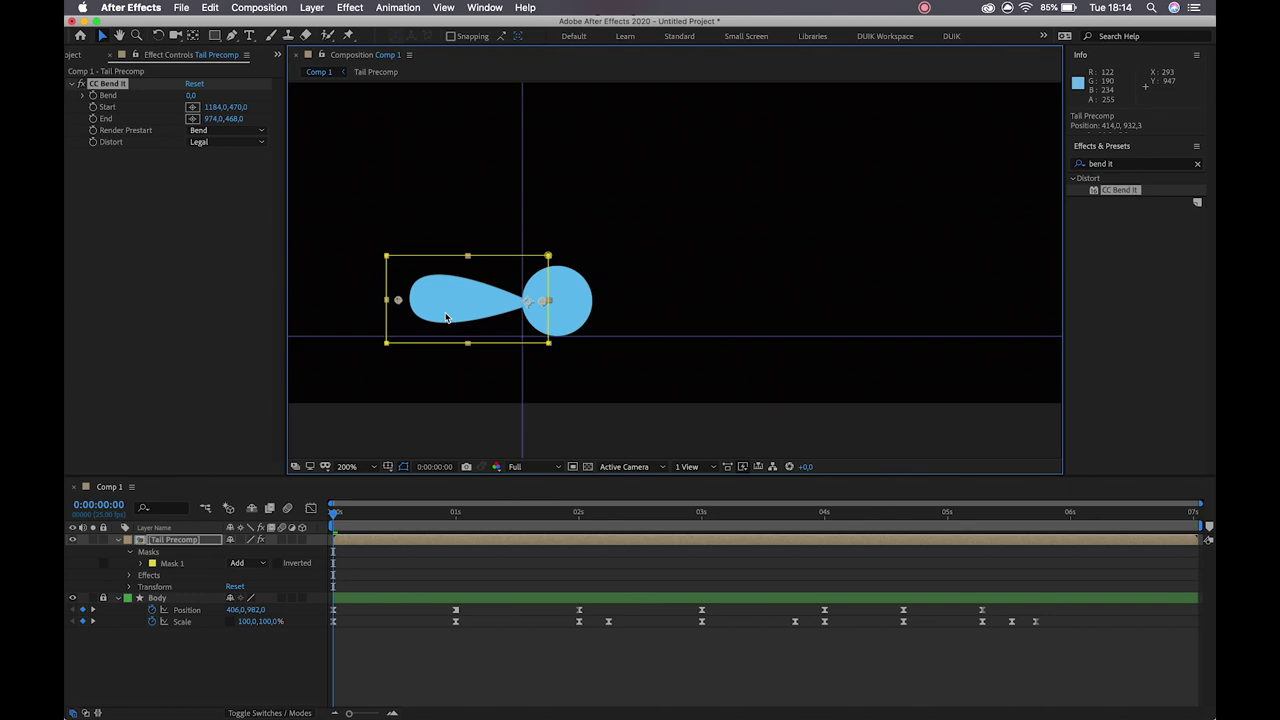
key(super+semicolon)
key(super+semicolon)
key(super+semicolon)
key(super+semicolon)
key(super+semicolon)
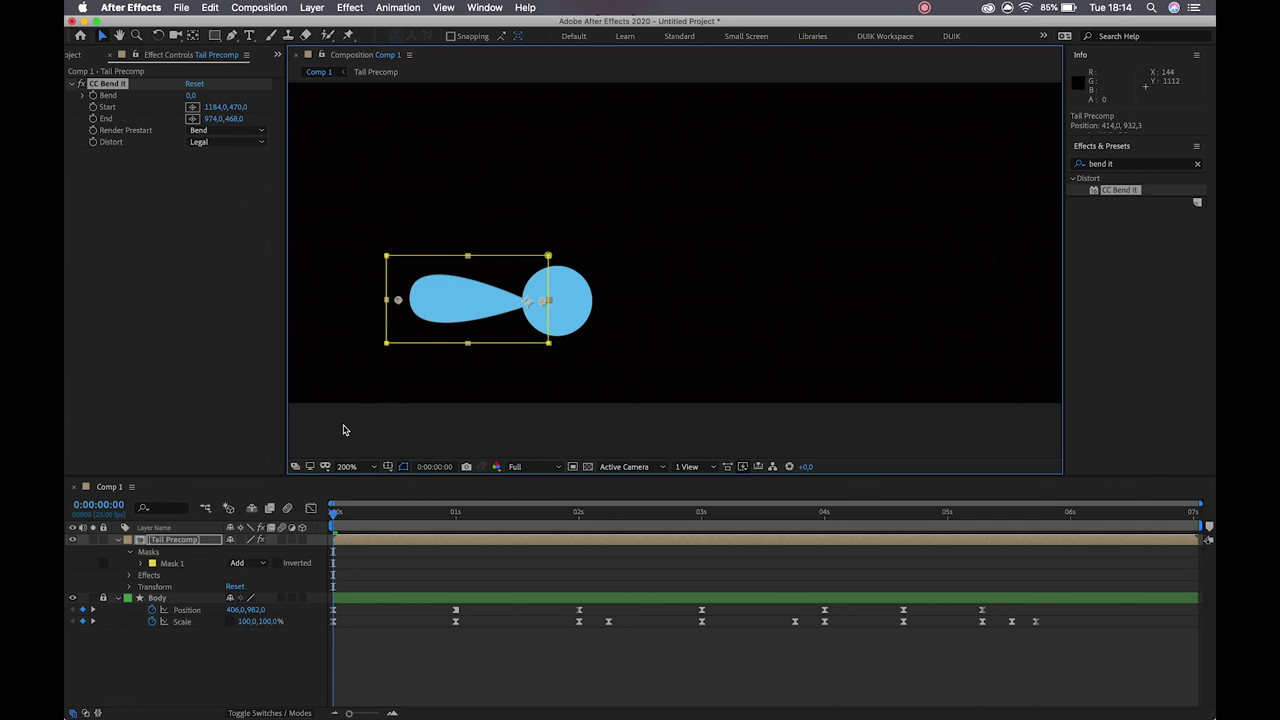
Step: Collapse the Tail Precomp layer, show the Parent & Link column, and parent Tail Precomp to the Body layer
click(151, 541)
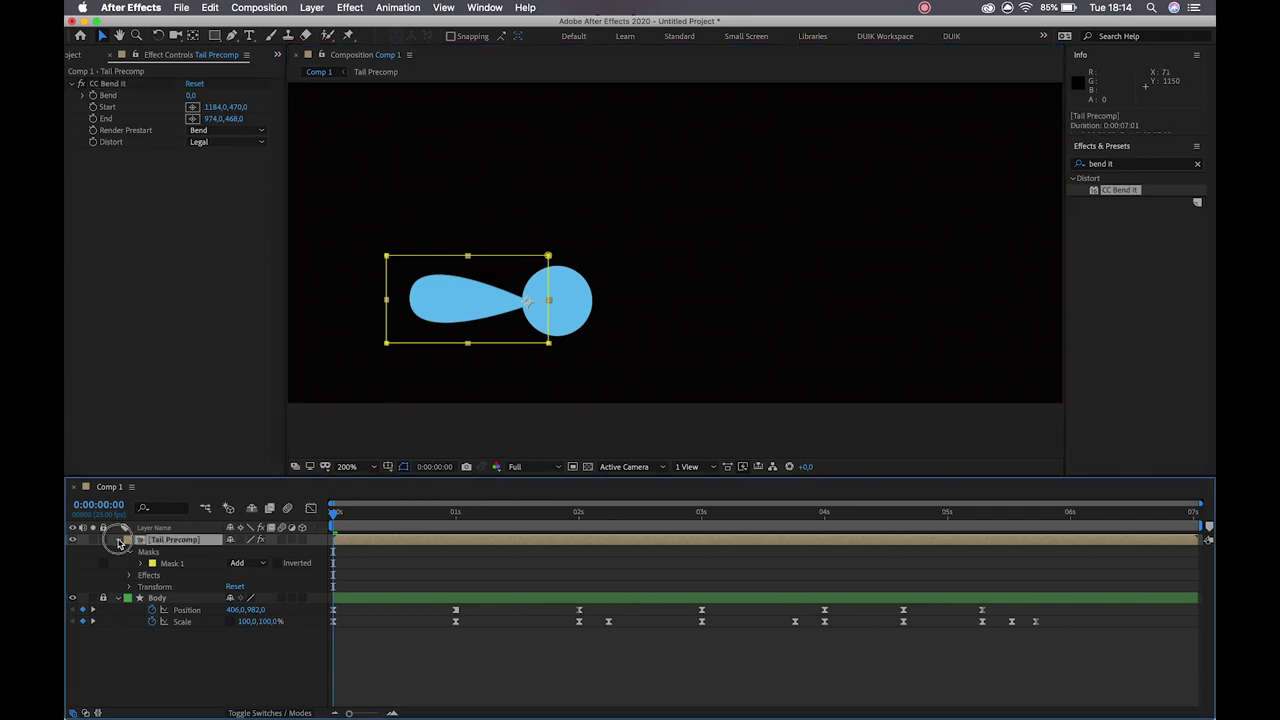
click(118, 540)
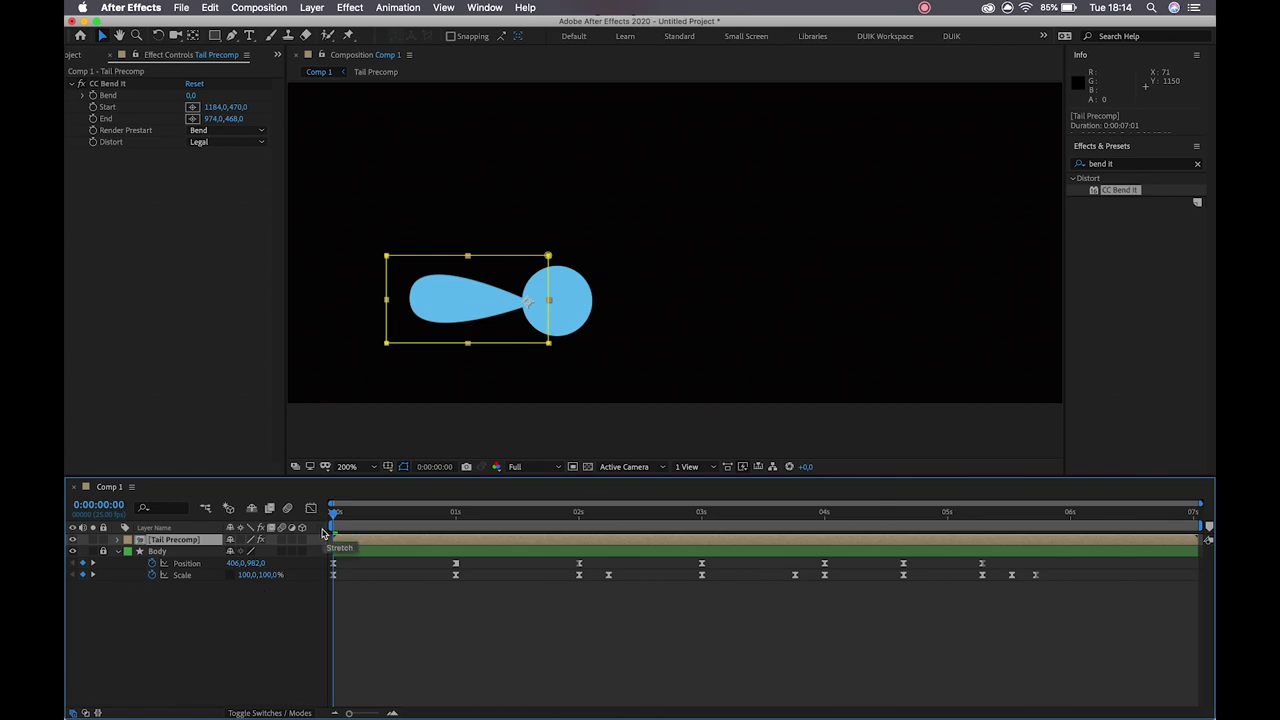
right_click(326, 528)
mouse_move(370, 576)
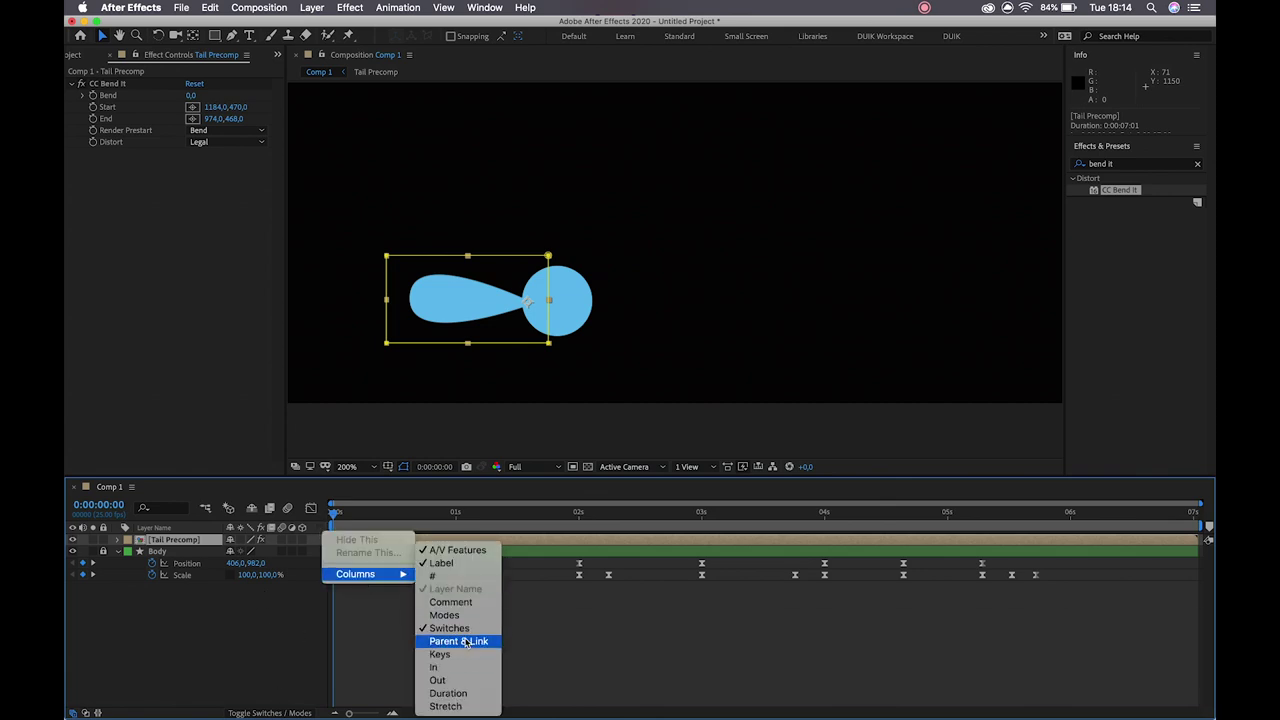
click(466, 641)
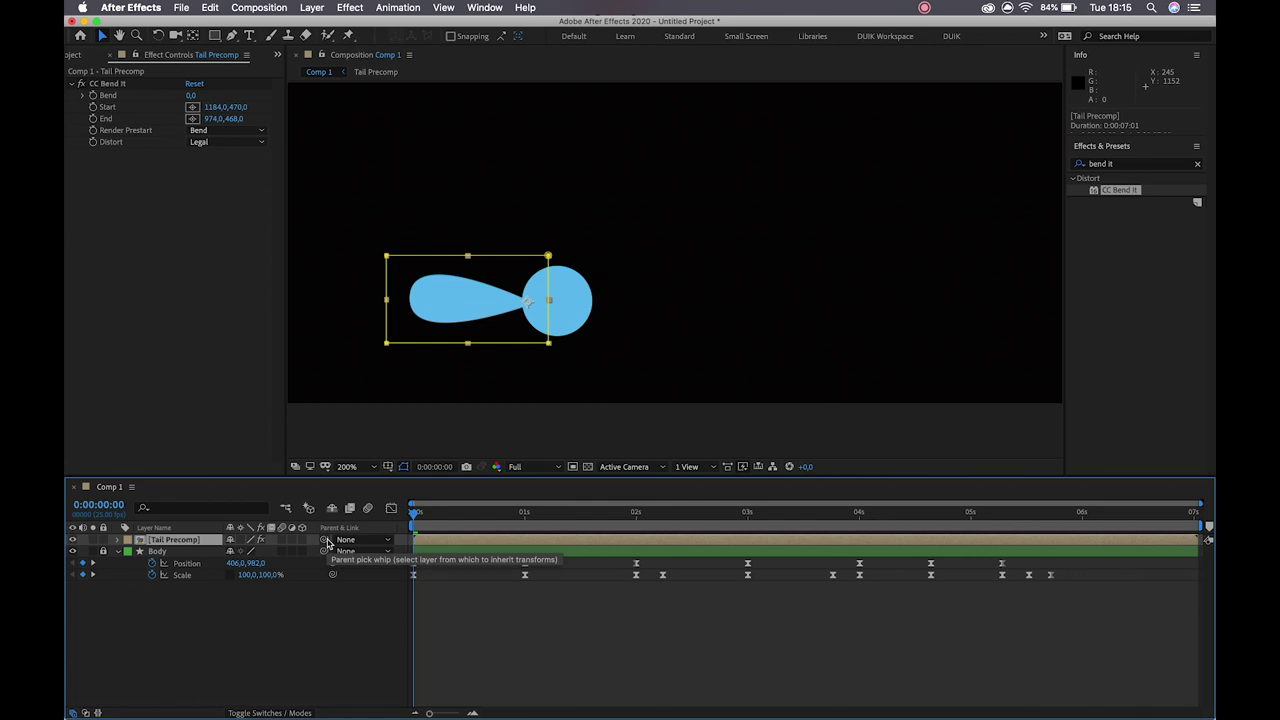
mouse_move(326, 541)
mouse_down()
mouse_move(185, 557)
mouse_move(323, 541)
mouse_up()
click(348, 545)
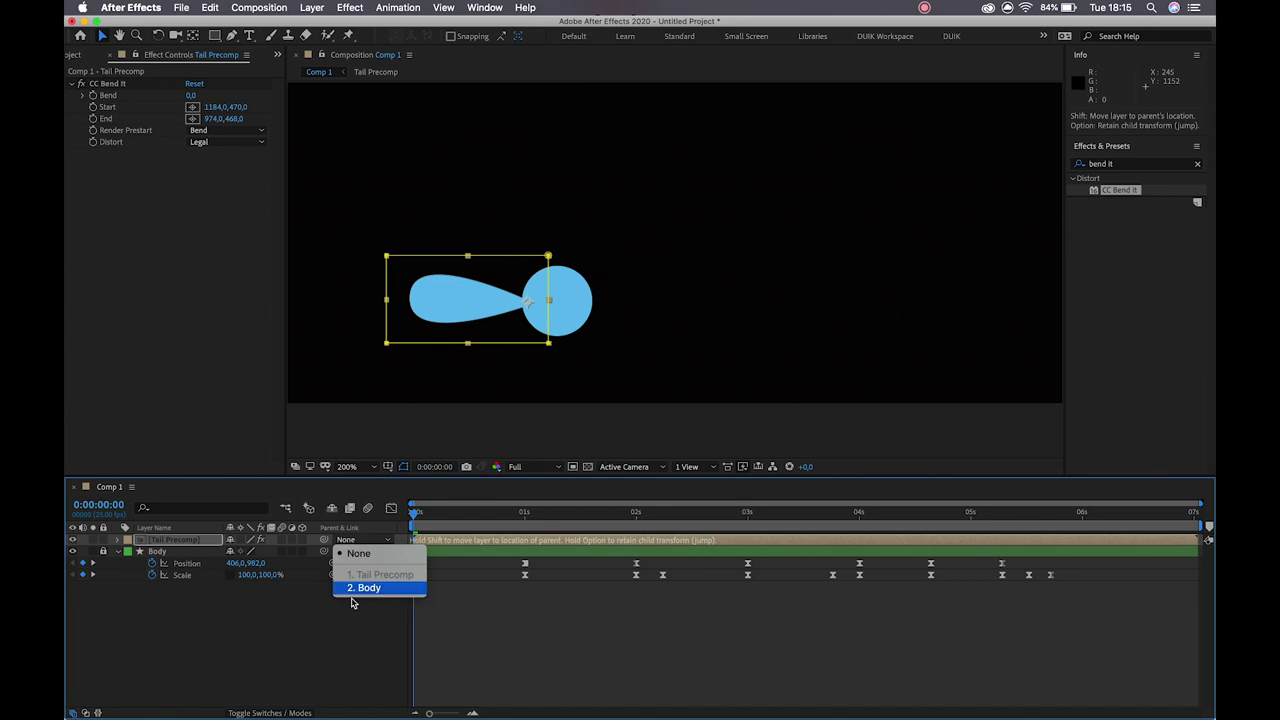
click(360, 589)
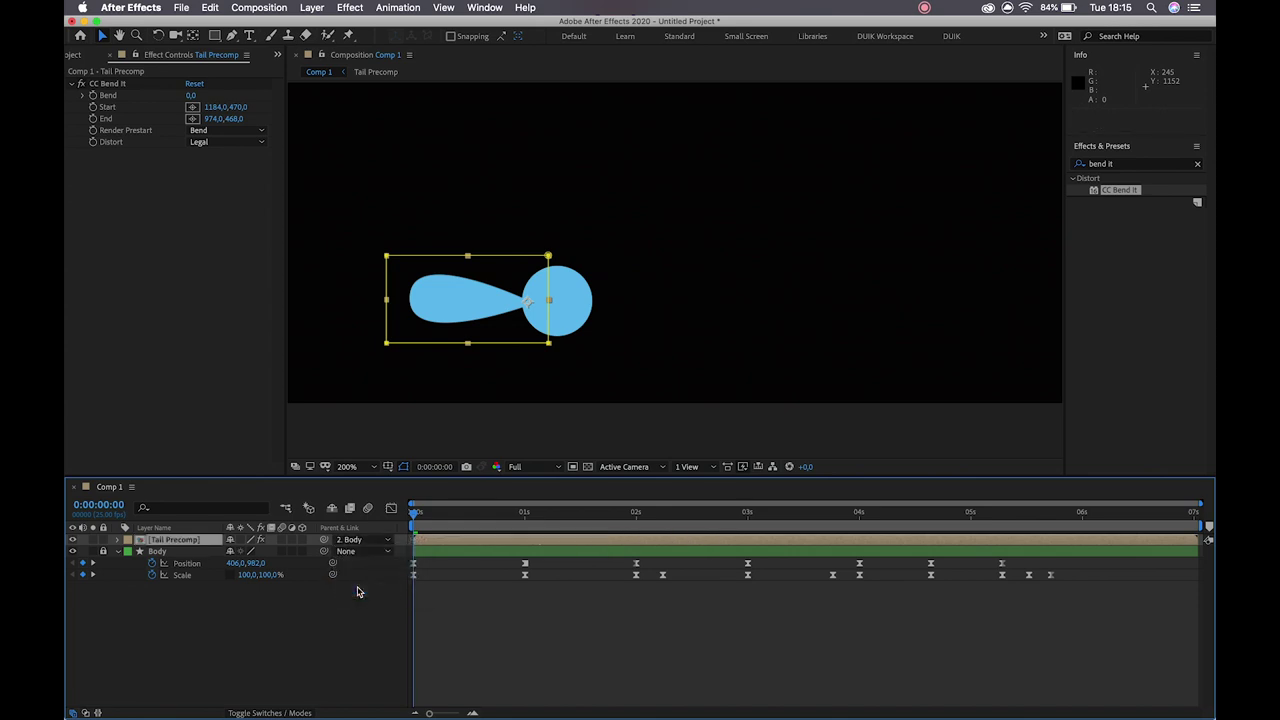
Step: Scrub through the animation to check how the tail follows the bouncing circle, and return to the first frame
drag(417, 514, 542, 520)
key(slash)
drag(674, 197, 527, 307)
click(286, 476)
click(540, 515)
drag(540, 515, 377, 503)
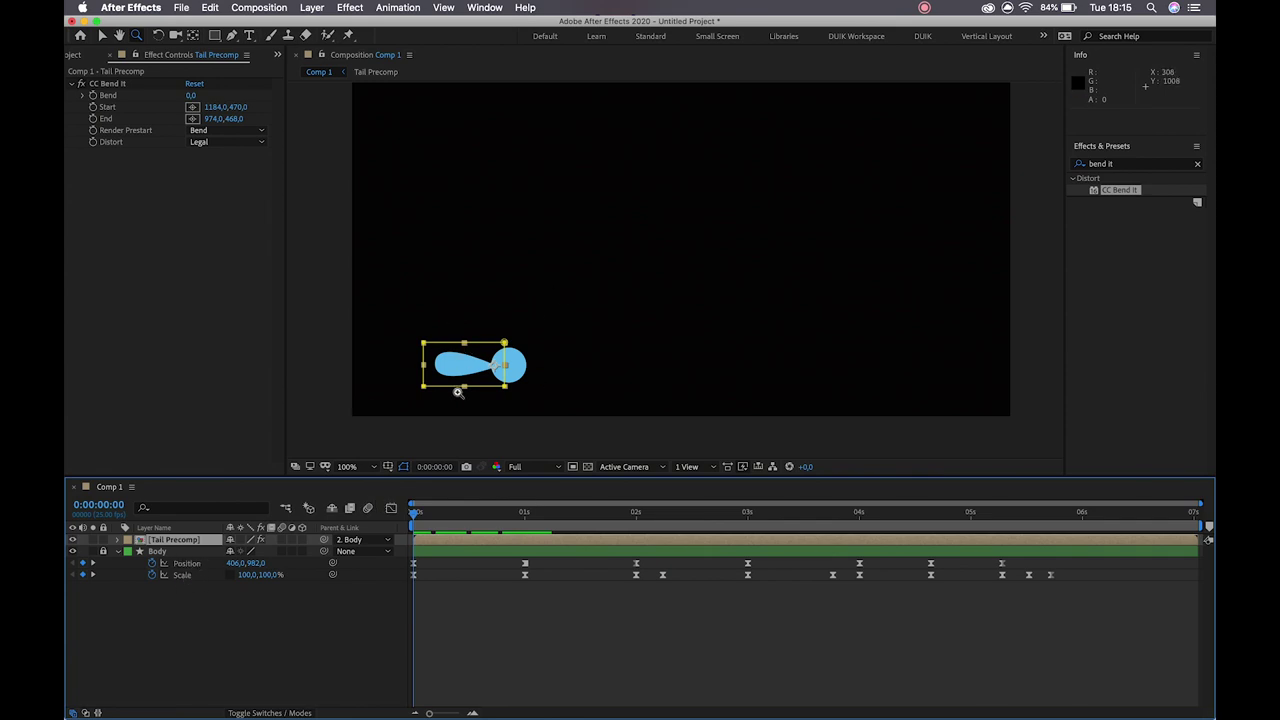
key(v)
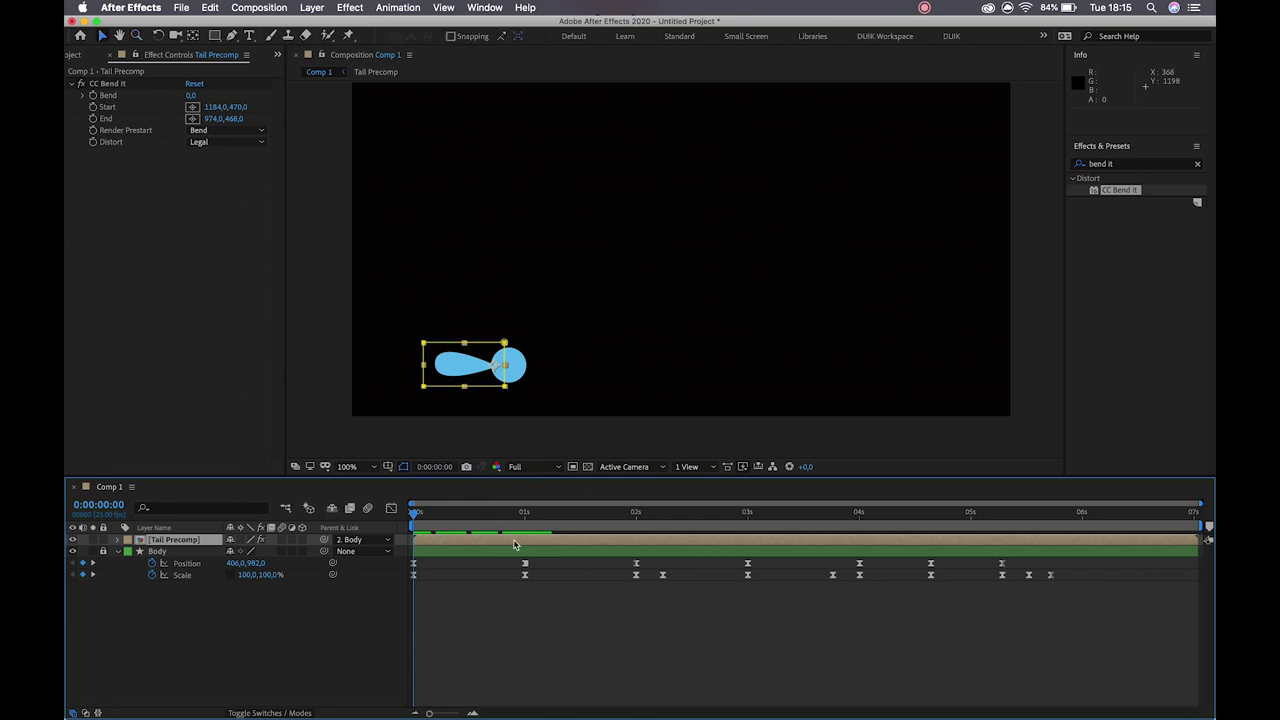
drag(414, 513, 313, 540)
Step: Add a Bend keyframe of 0 at 0:00 to the tail's CC Bend It effect and show only the layer's keyframed properties
click(93, 100)
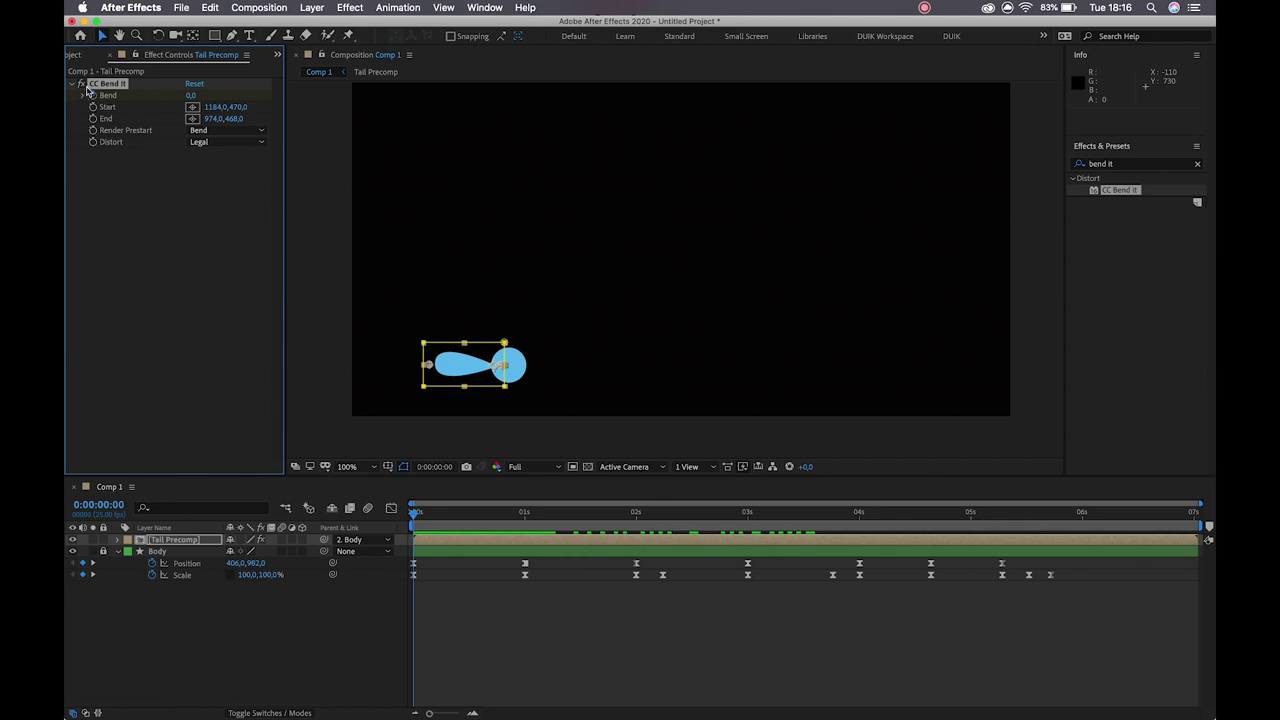
click(208, 544)
click(118, 540)
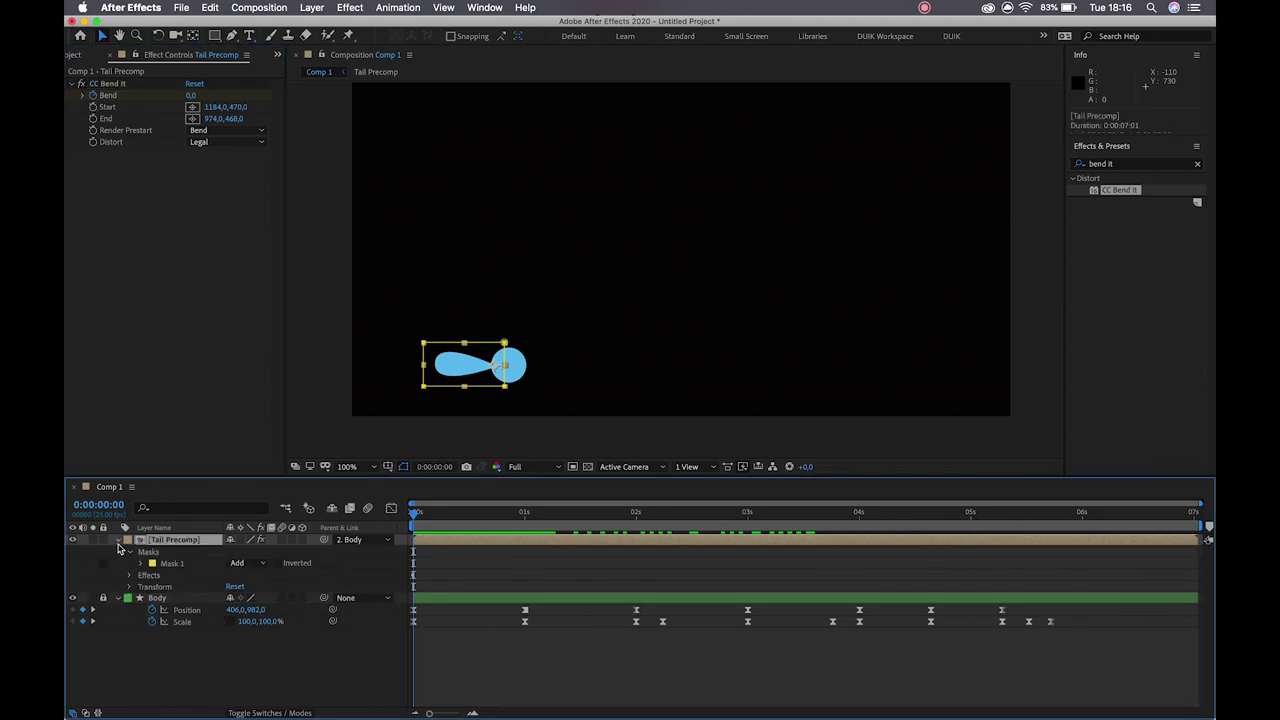
click(130, 575)
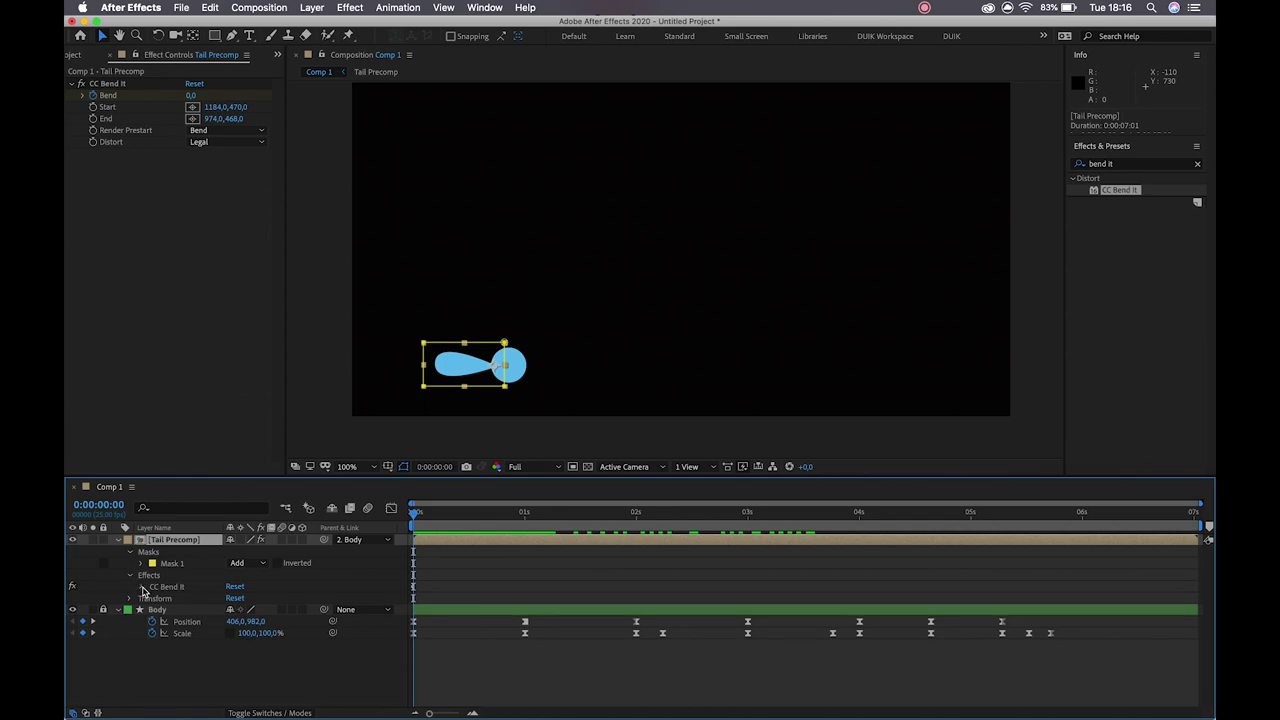
click(142, 587)
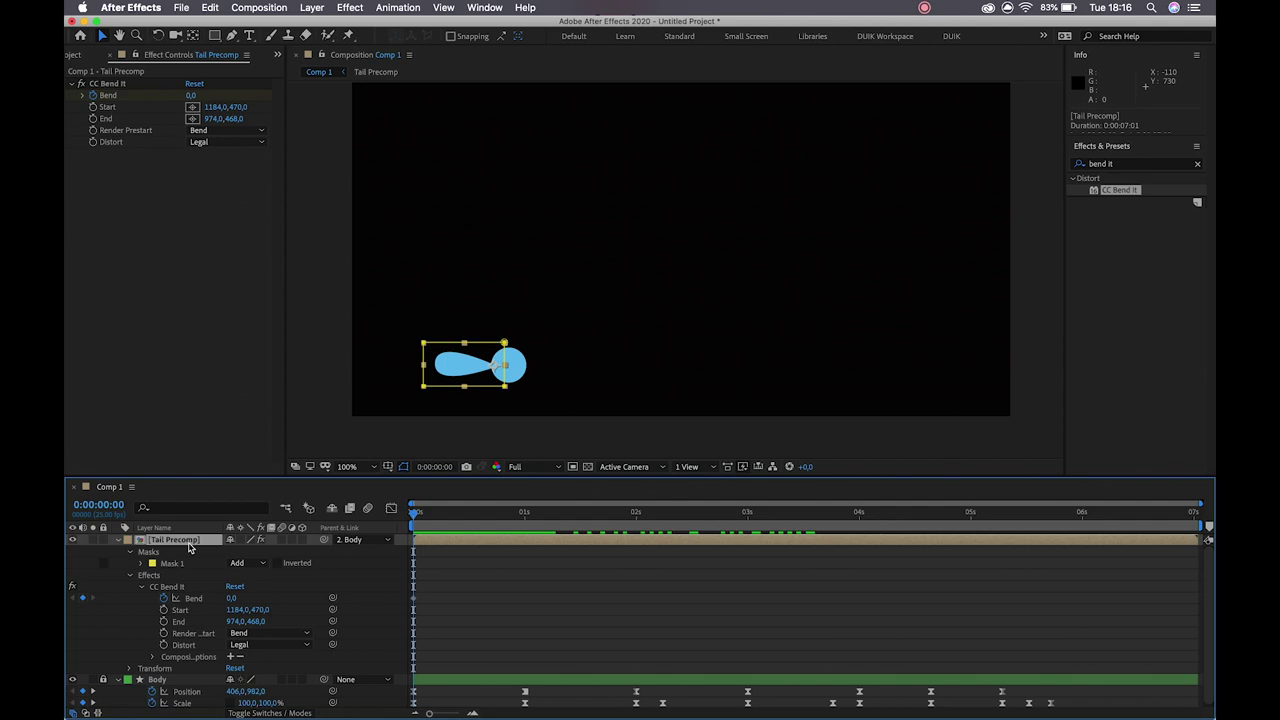
key(u)
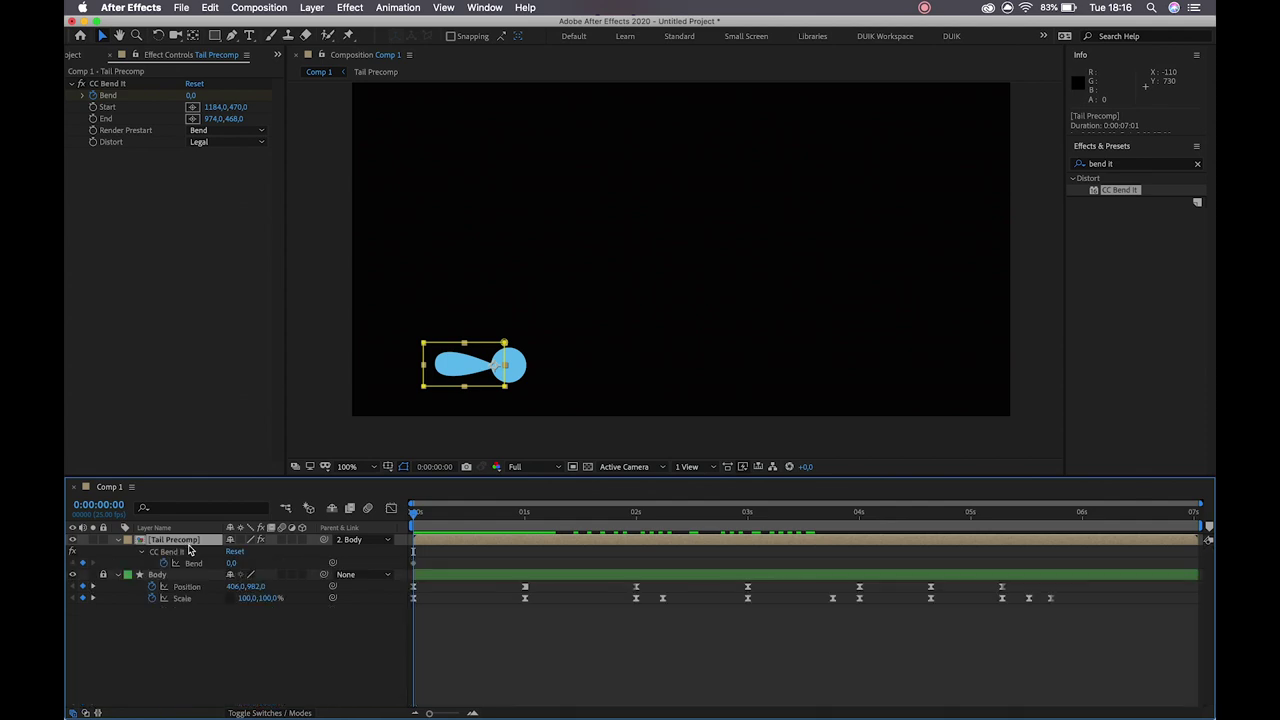
Step: Show the Tail Precomp layer's opacity, rotation, anchor point, position and scale in turn, and return to its keyframed properties
click(163, 577)
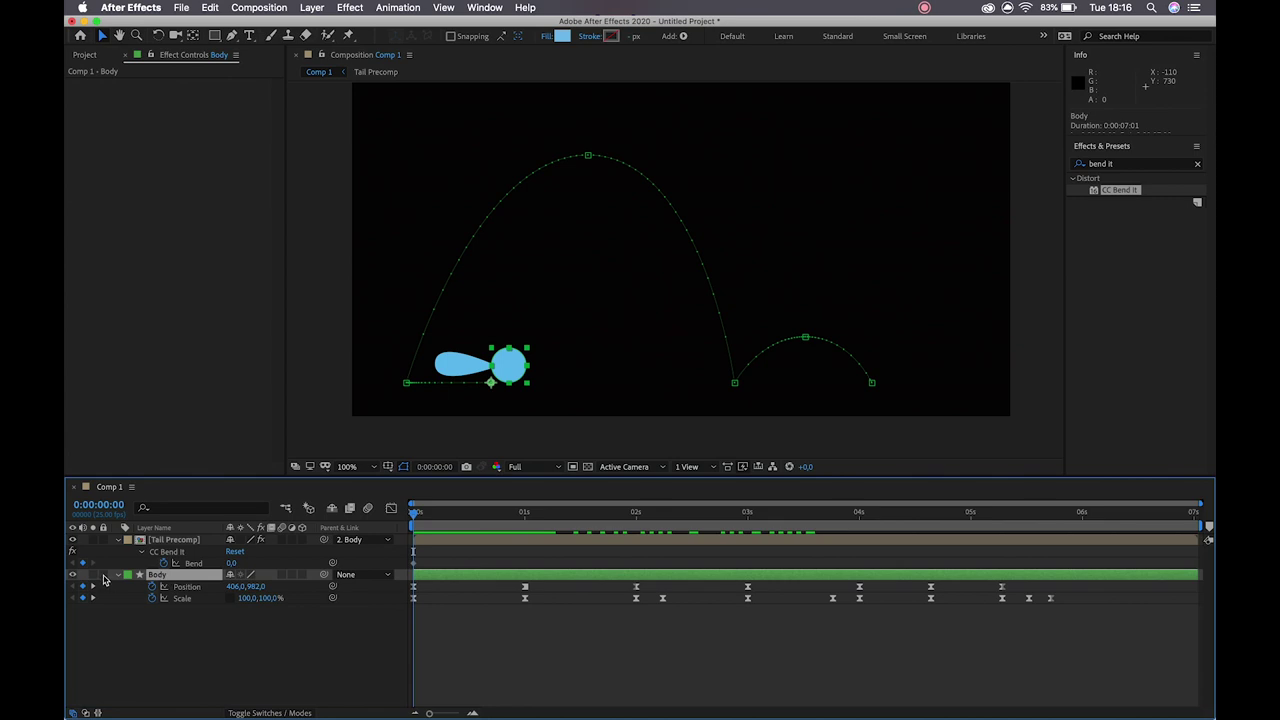
key(F2)
click(183, 539)
key(t)
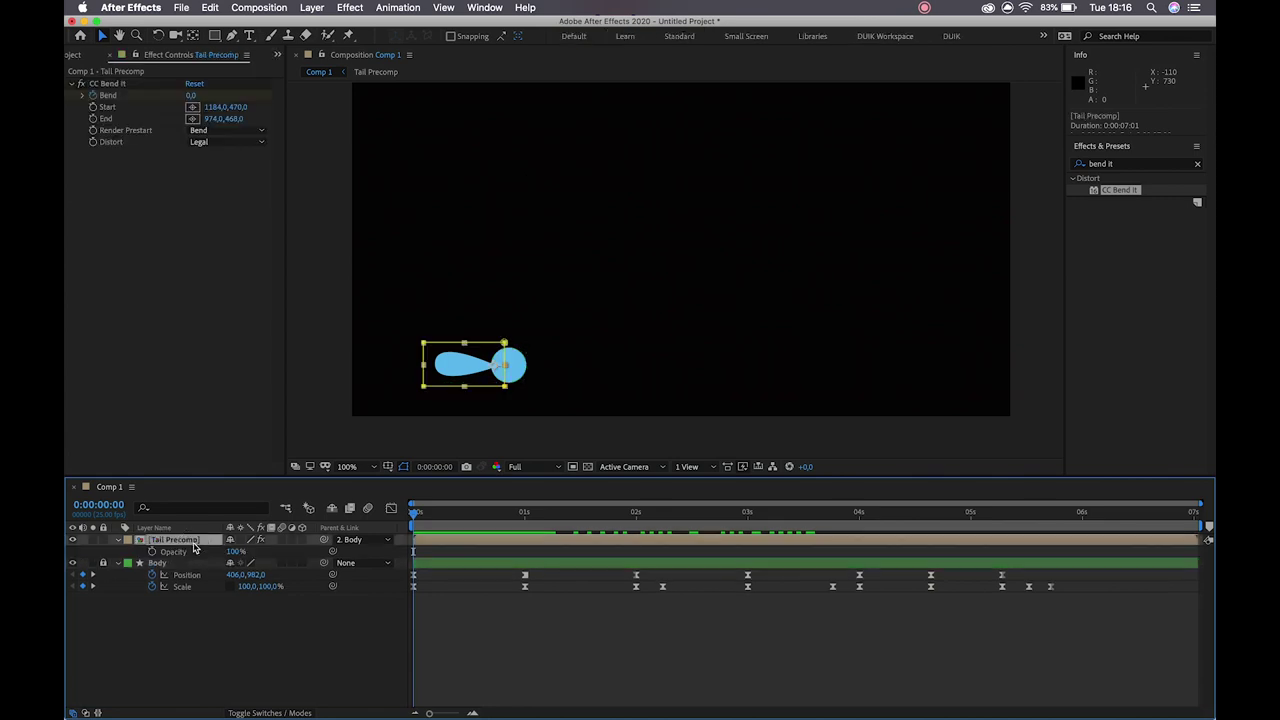
key(r)
key(a)
key(p)
key(s)
key(u)
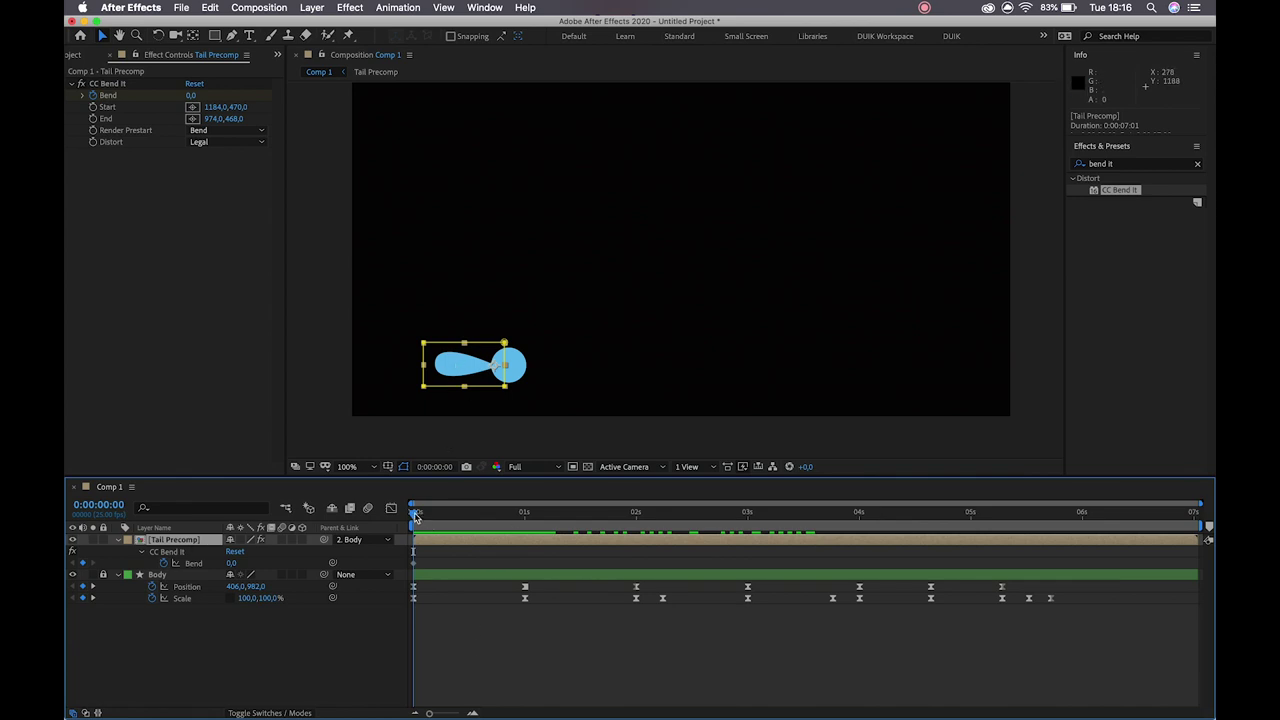
Step: Set a Bend keyframe of 60 at 0:00:01:00 on the Tail Precomp layer and check the tail's upward bend
drag(416, 514, 526, 513)
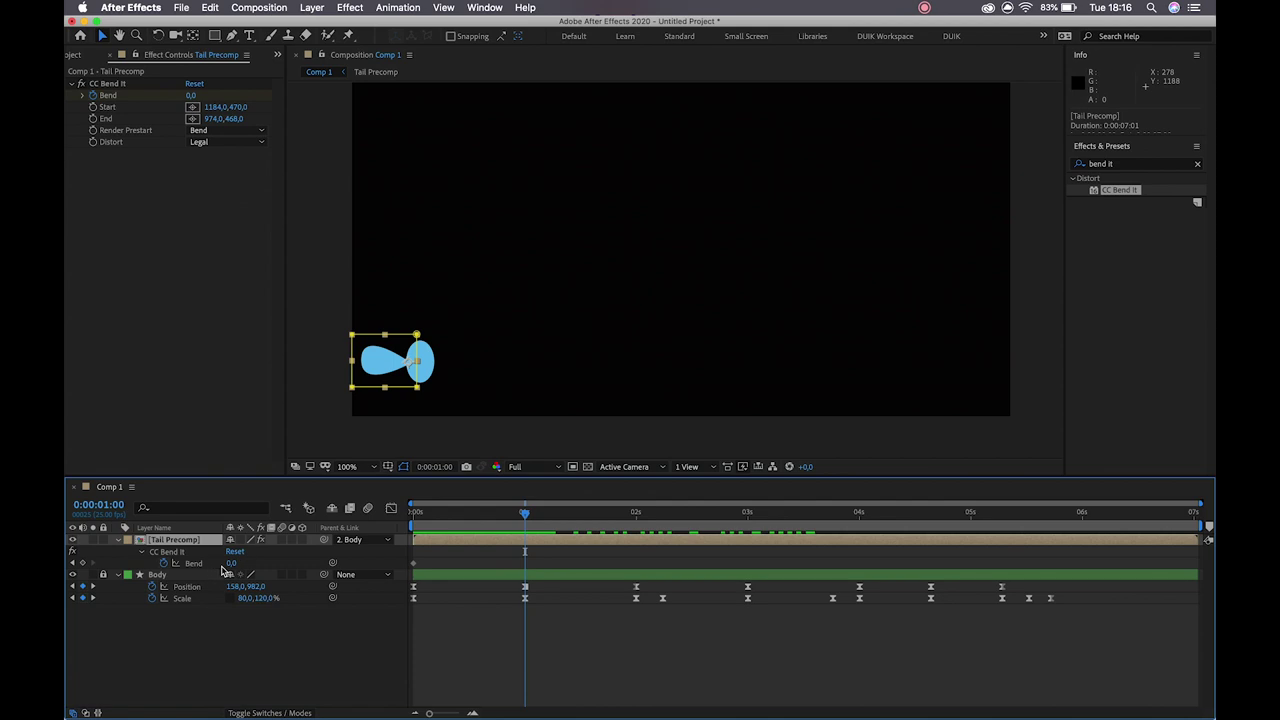
drag(231, 567, 273, 566)
mouse_move(523, 521)
mouse_down()
mouse_move(397, 511)
mouse_move(506, 513)
mouse_move(523, 540)
mouse_up()
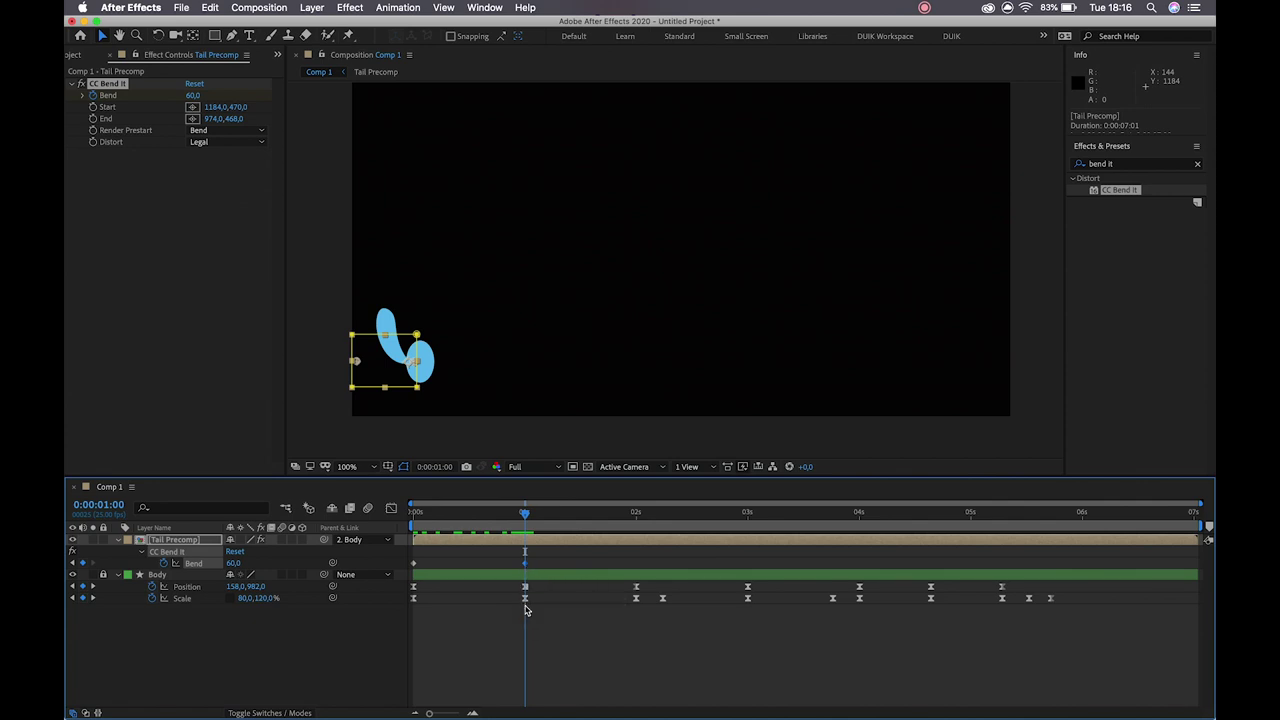
key(Home)
key(k)
drag(525, 551, 522, 558)
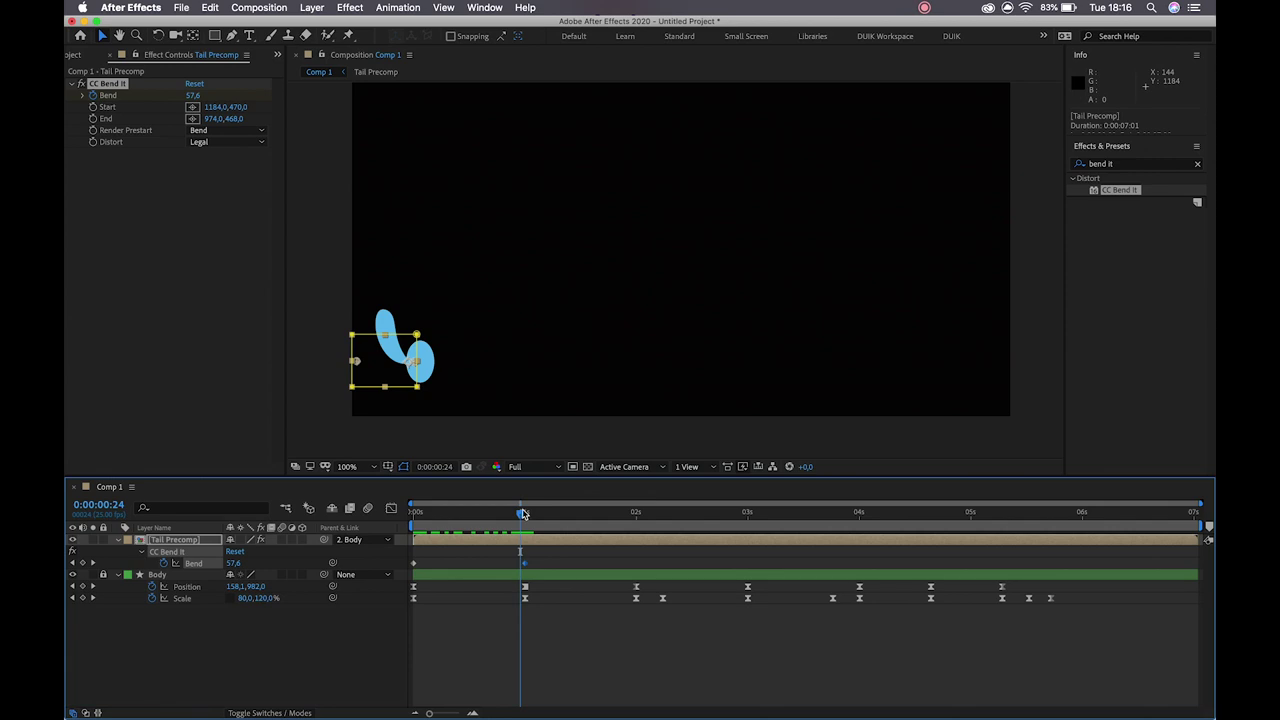
Step: Add a Bend keyframe of 60 at 0:00:02:00 and turn the 0:00:01:00 Bend keyframe into a hold keyframe
drag(526, 514, 640, 531)
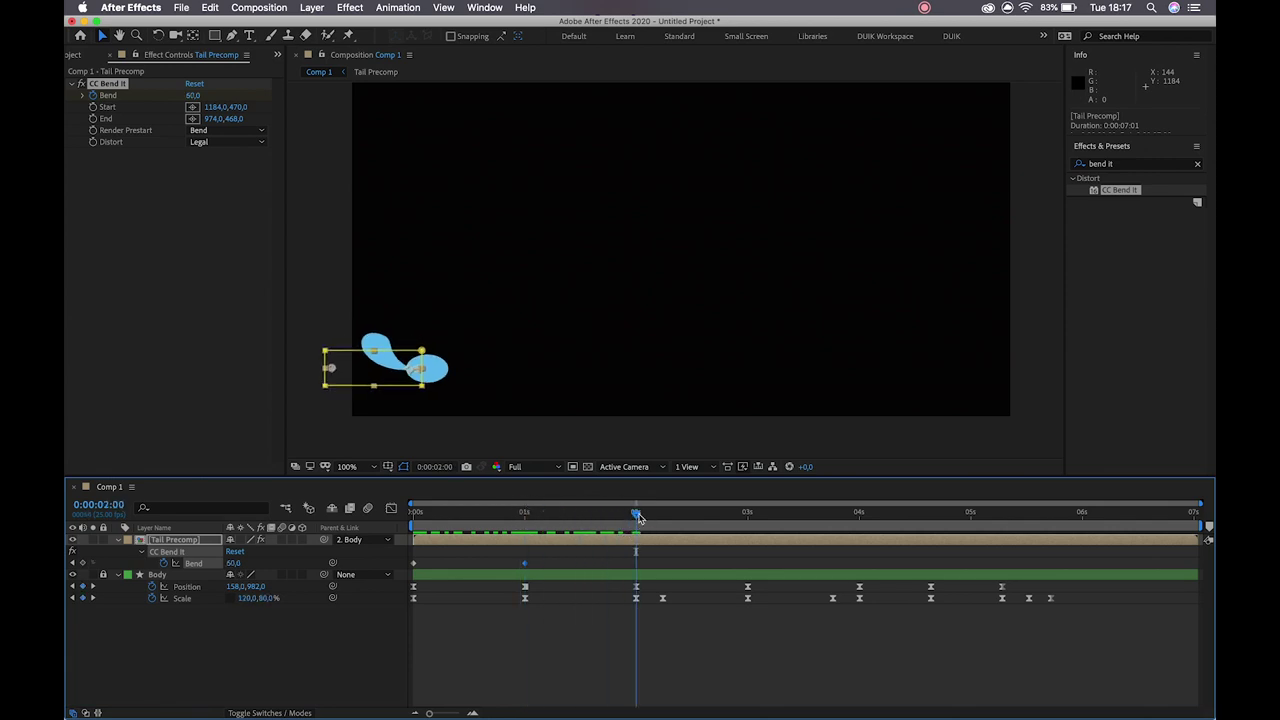
key(cmd+v)
click(526, 566)
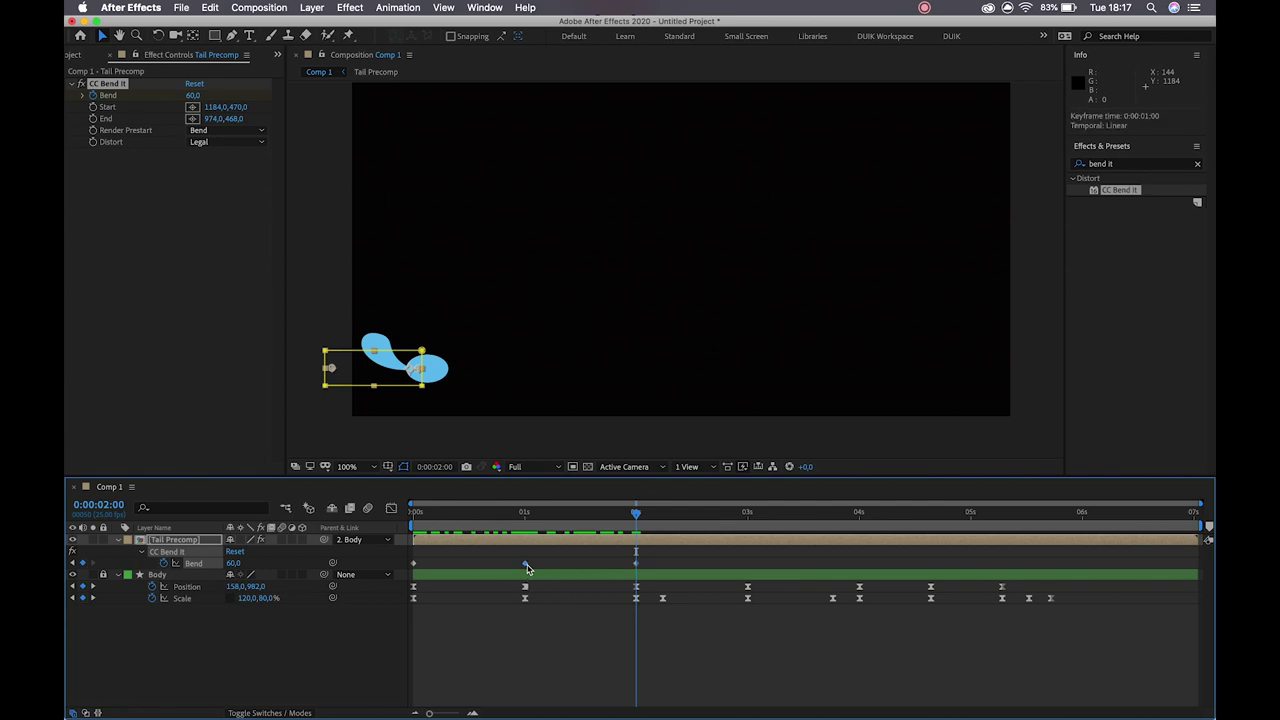
right_click(526, 566)
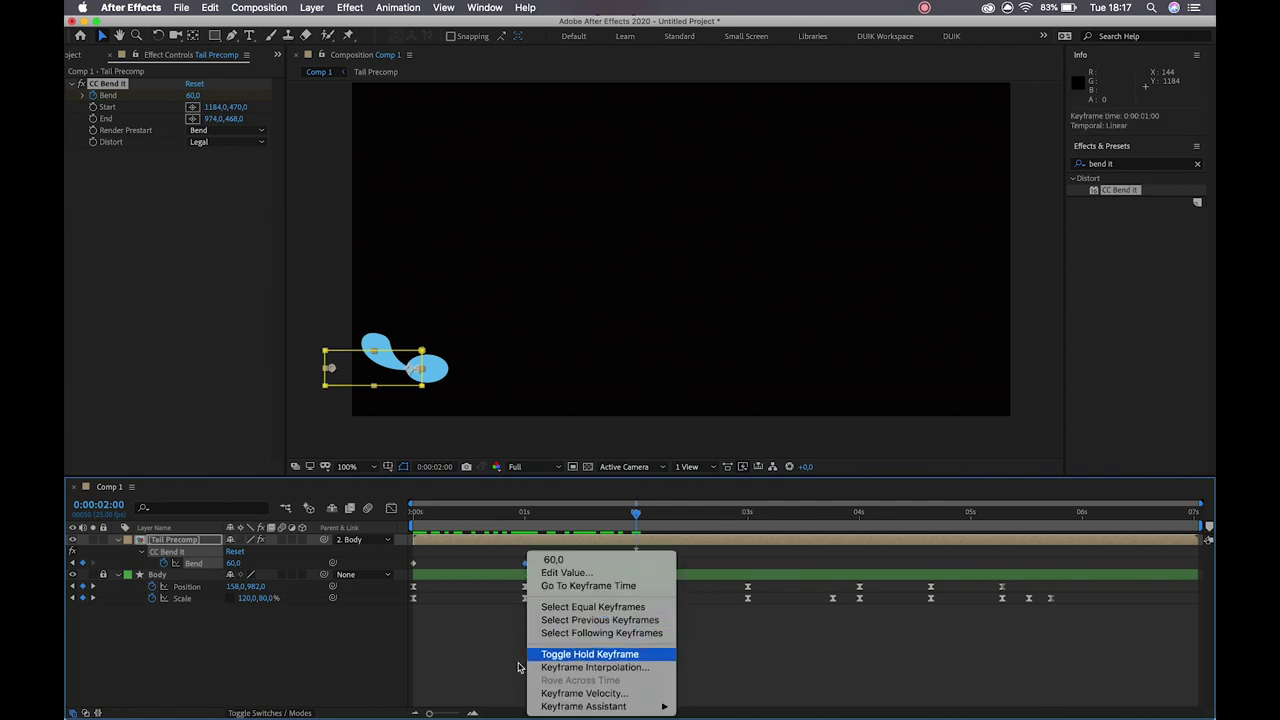
click(502, 561)
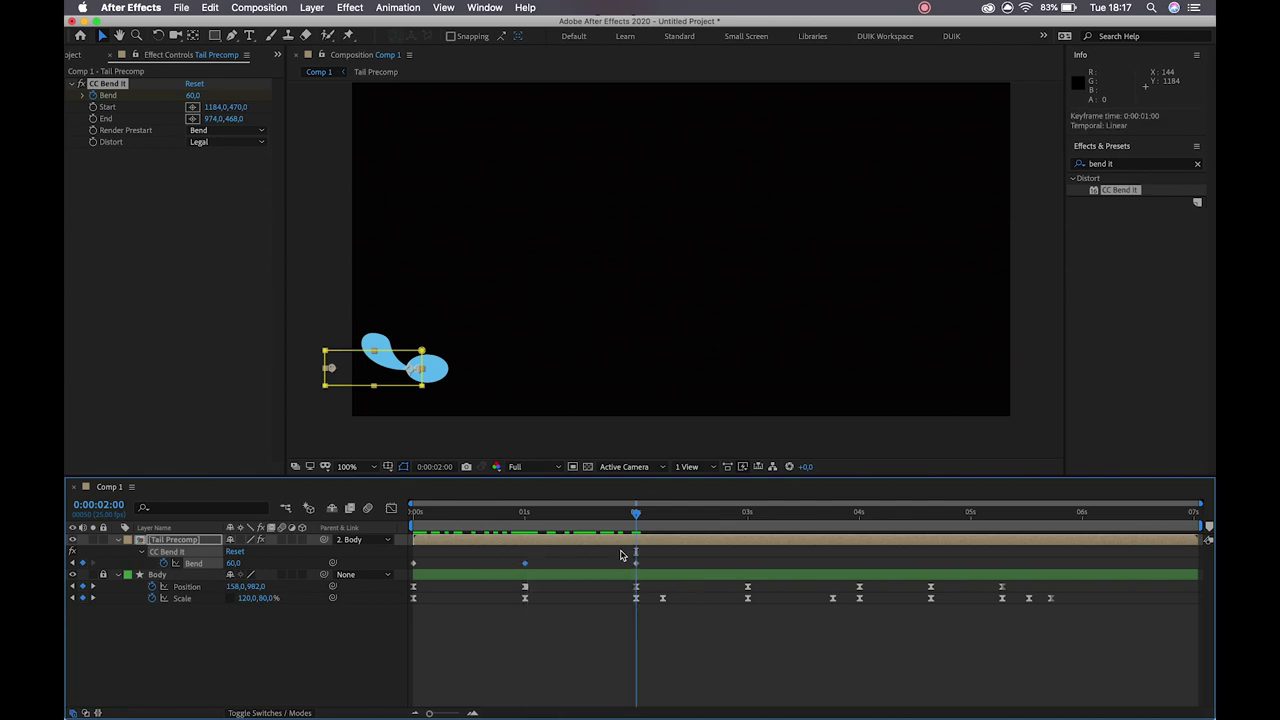
right_click(528, 567)
click(555, 655)
Step: Add a Bend keyframe of -94 at 0:00:02:20, just before the circle reaches the top of its jump
drag(638, 514, 748, 541)
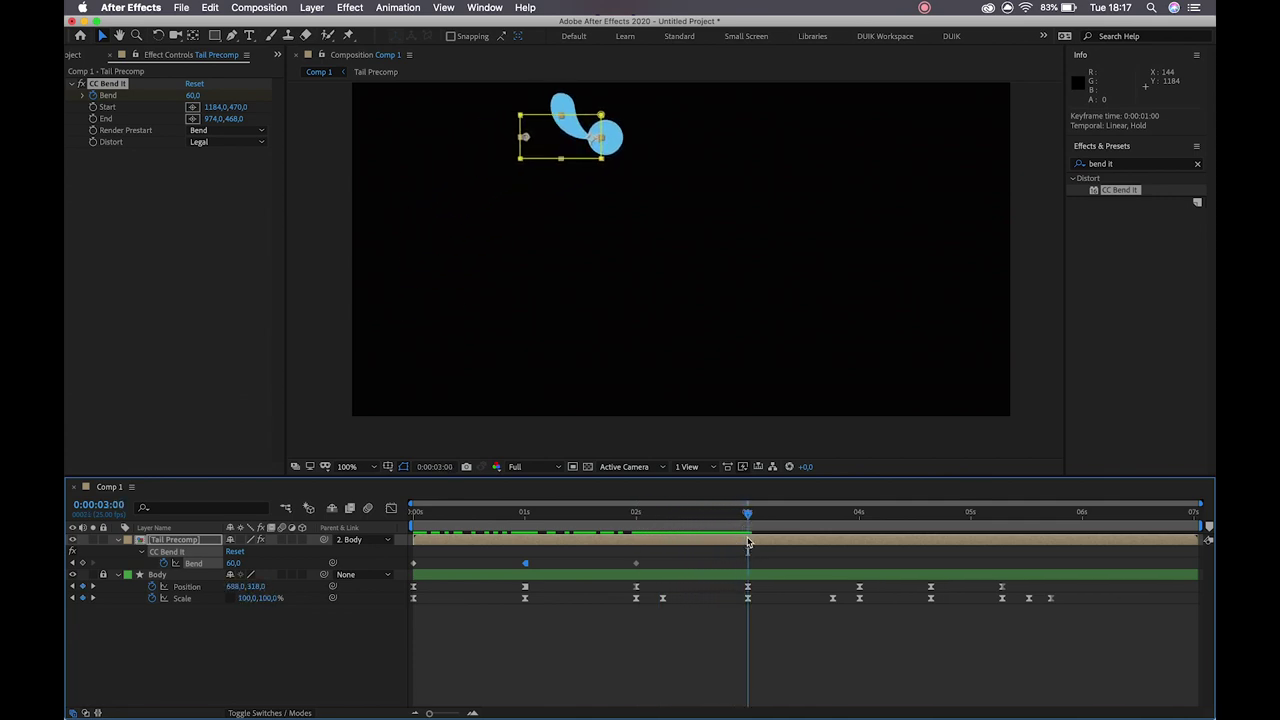
key(Page_Up)
key(Page_Up)
key(Page_Up)
key(Page_Up)
key(Page_Up)
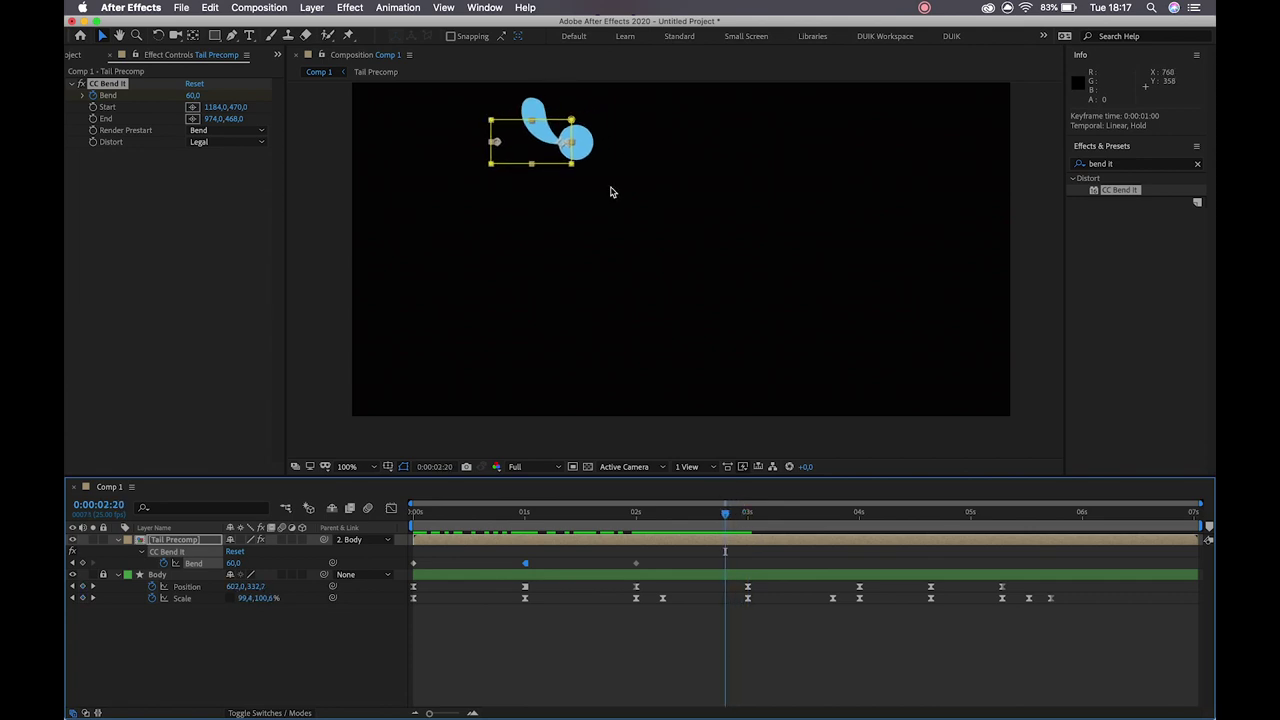
drag(233, 564, 138, 574)
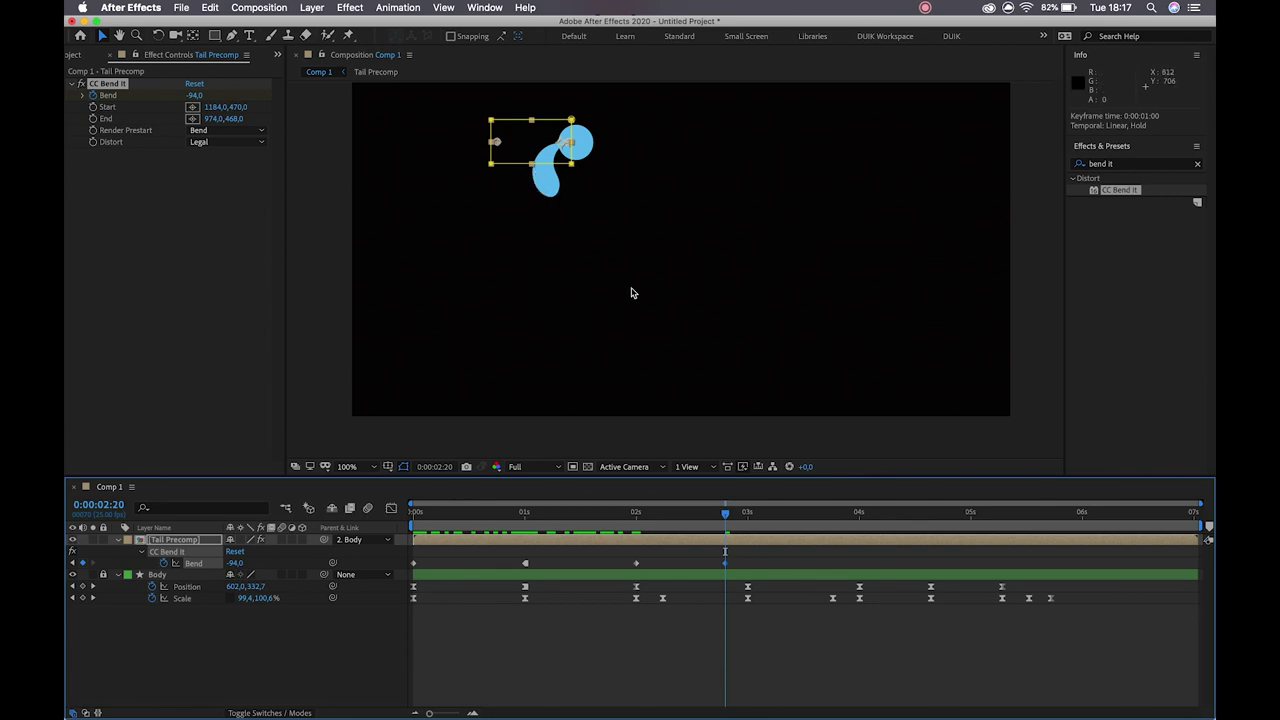
Step: Add Bend keyframes of 76 at 0:00:03:17 and -38 at 0:00:04:07 so the tail swings up and down
drag(727, 521, 826, 535)
drag(234, 563, 357, 575)
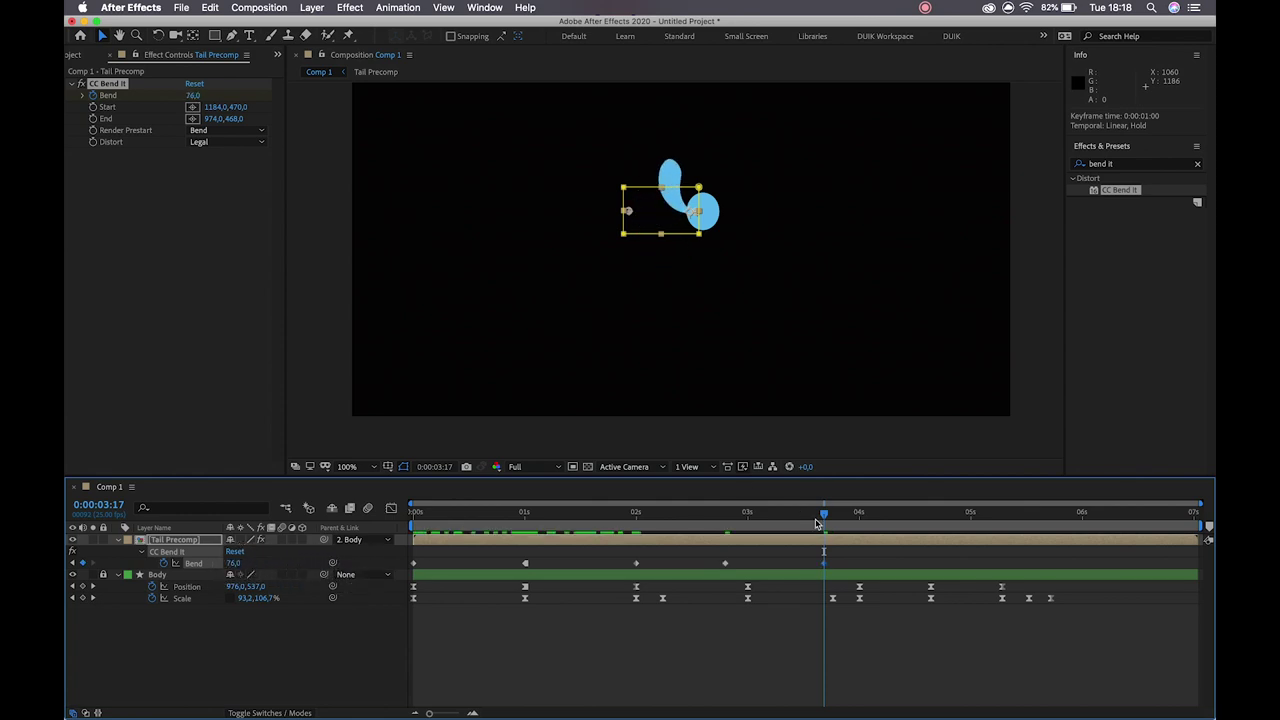
drag(826, 518, 896, 526)
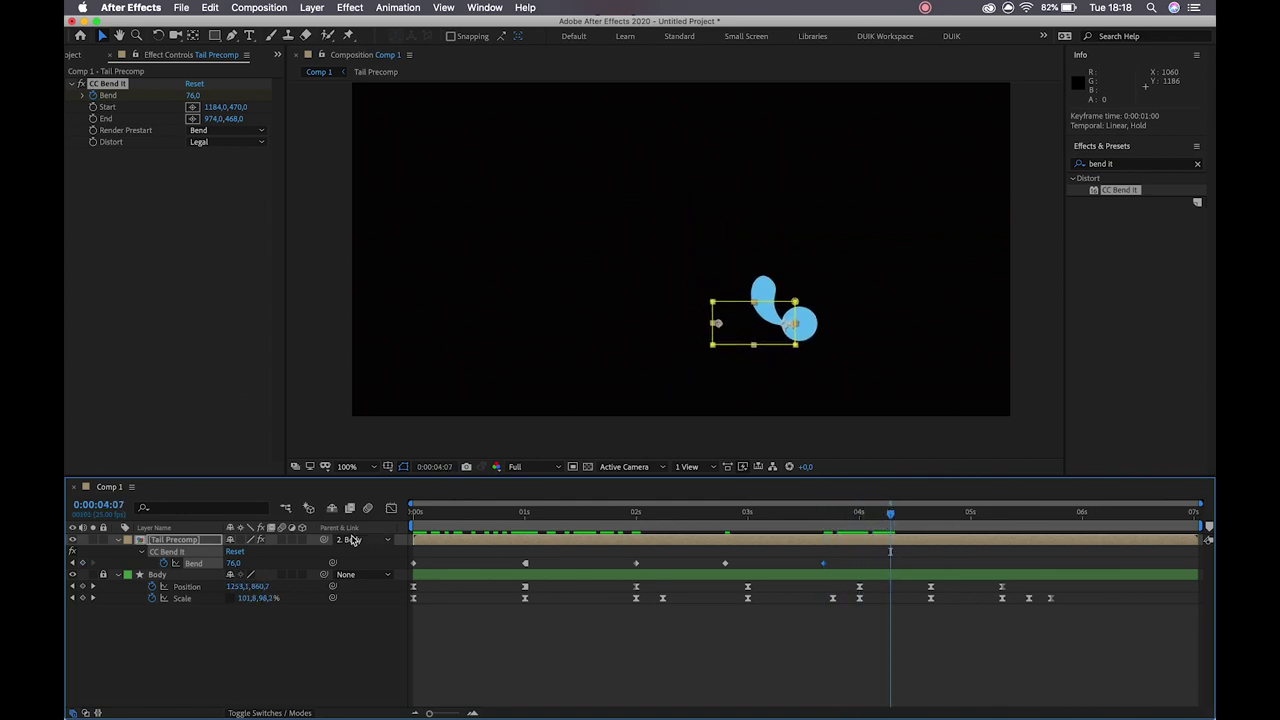
drag(228, 563, 190, 566)
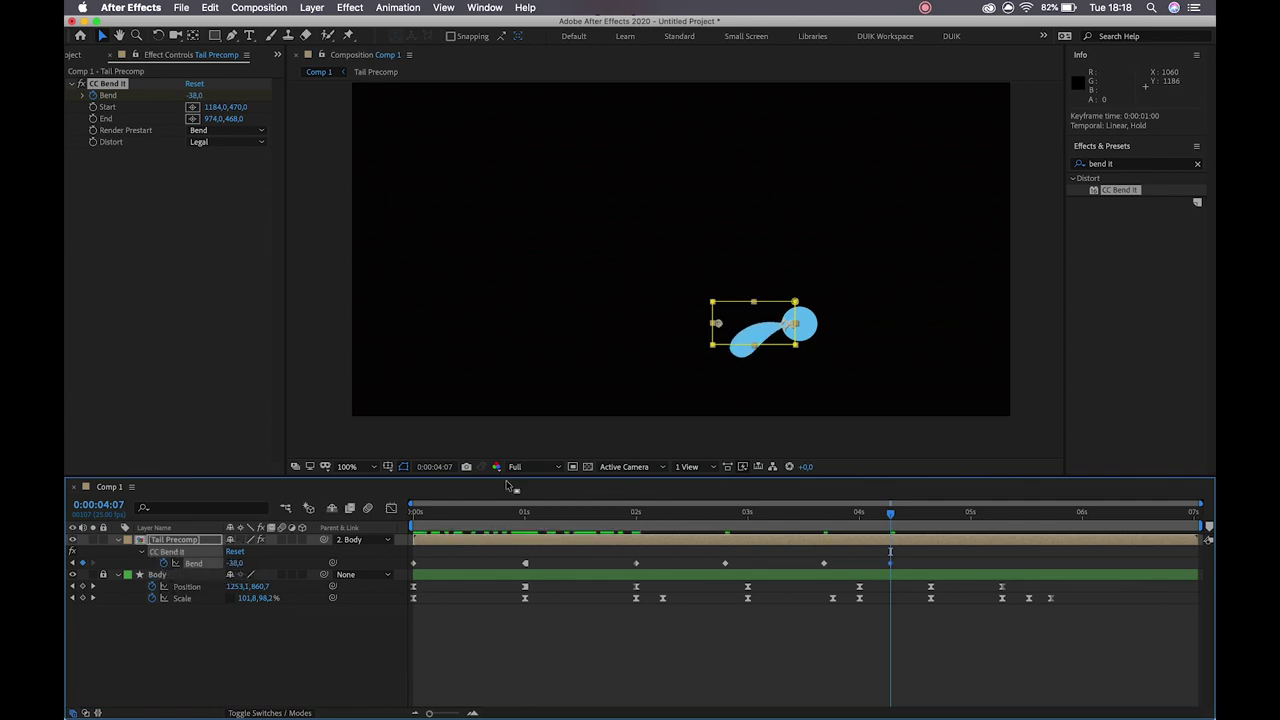
Step: Add an upward Bend keyframe at 0:00:05:00 and a Bend keyframe of -13 at 0:00:05:10
drag(891, 538, 972, 535)
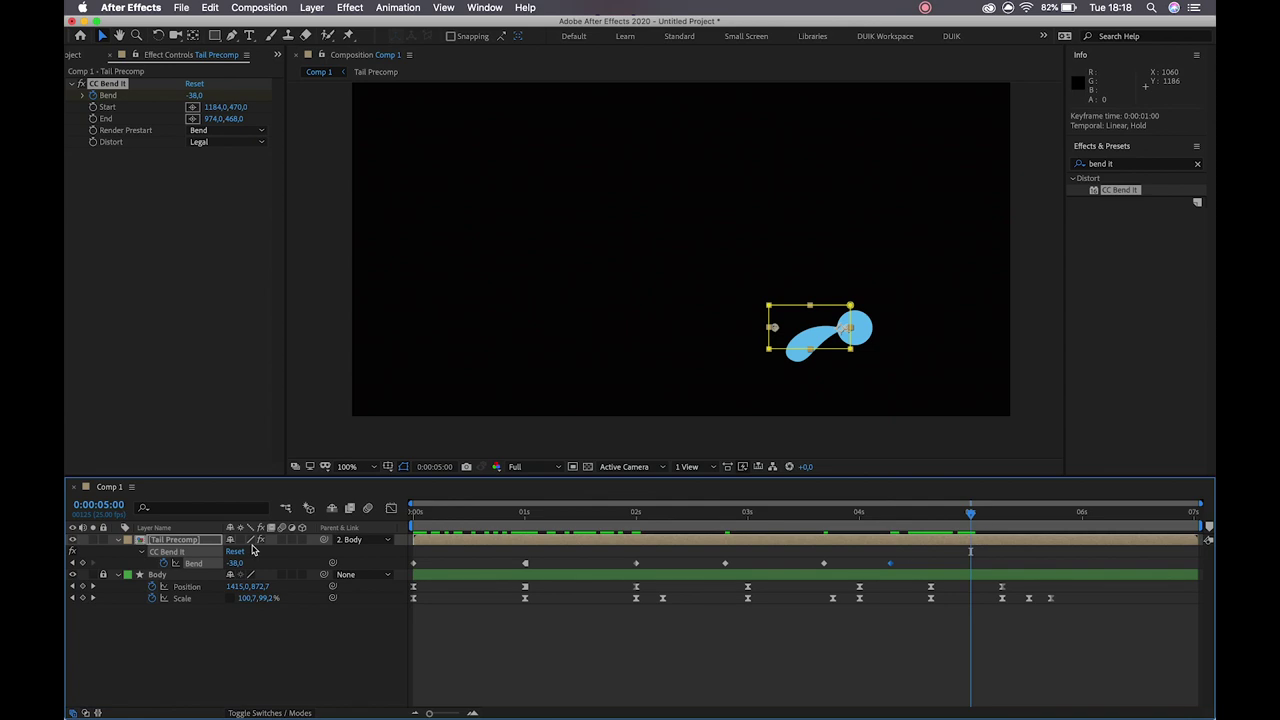
drag(234, 563, 288, 564)
mouse_move(969, 519)
mouse_down()
mouse_move(1042, 528)
mouse_move(1015, 530)
mouse_up()
drag(233, 563, 190, 563)
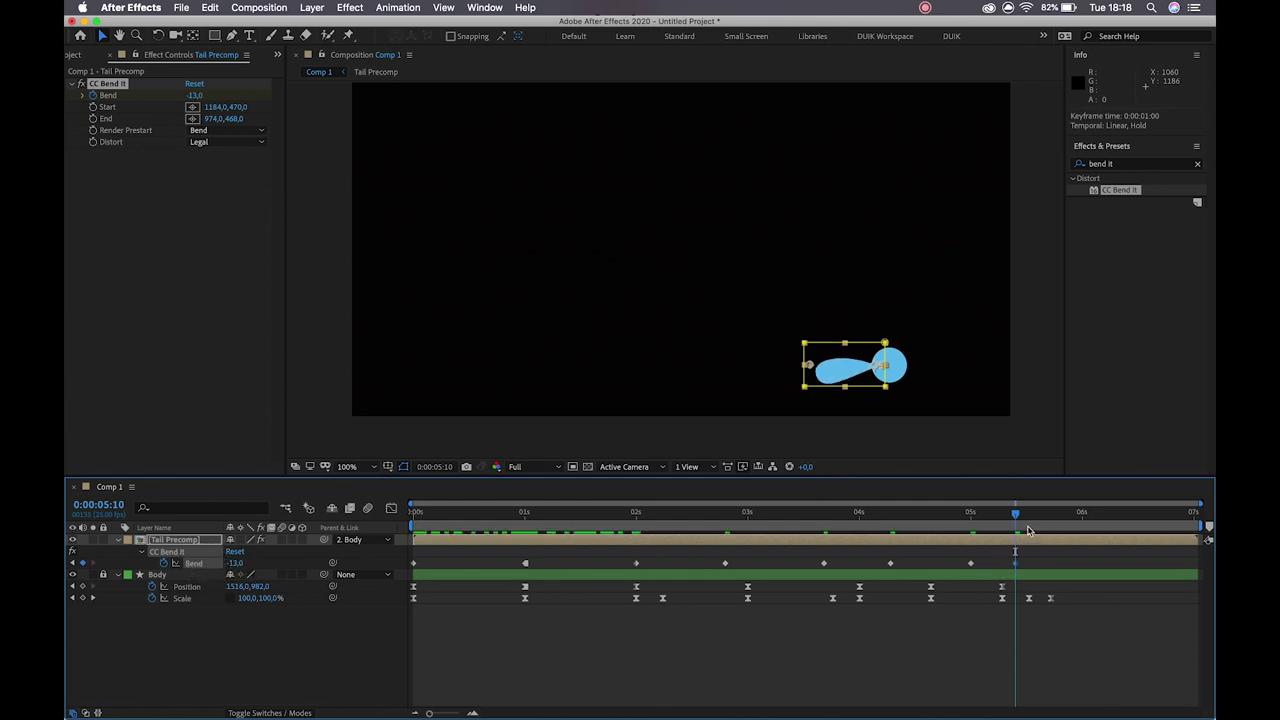
Step: Add a slight upward Bend keyframe at about 0:00:05:15 and one of 0 at 0:00:05:20, and preview the animation
drag(1019, 517, 1041, 520)
drag(232, 568, 240, 567)
drag(1038, 511, 1060, 514)
click(234, 565)
text(0)
key(Return)
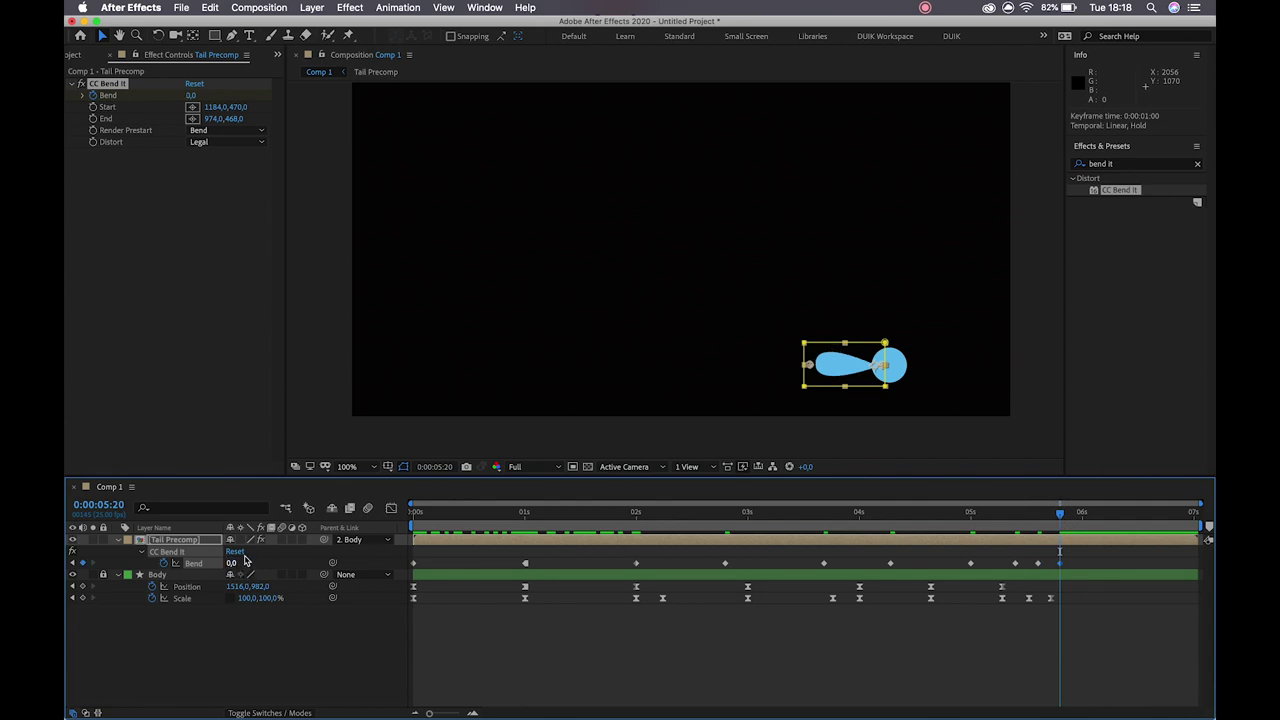
key(space)
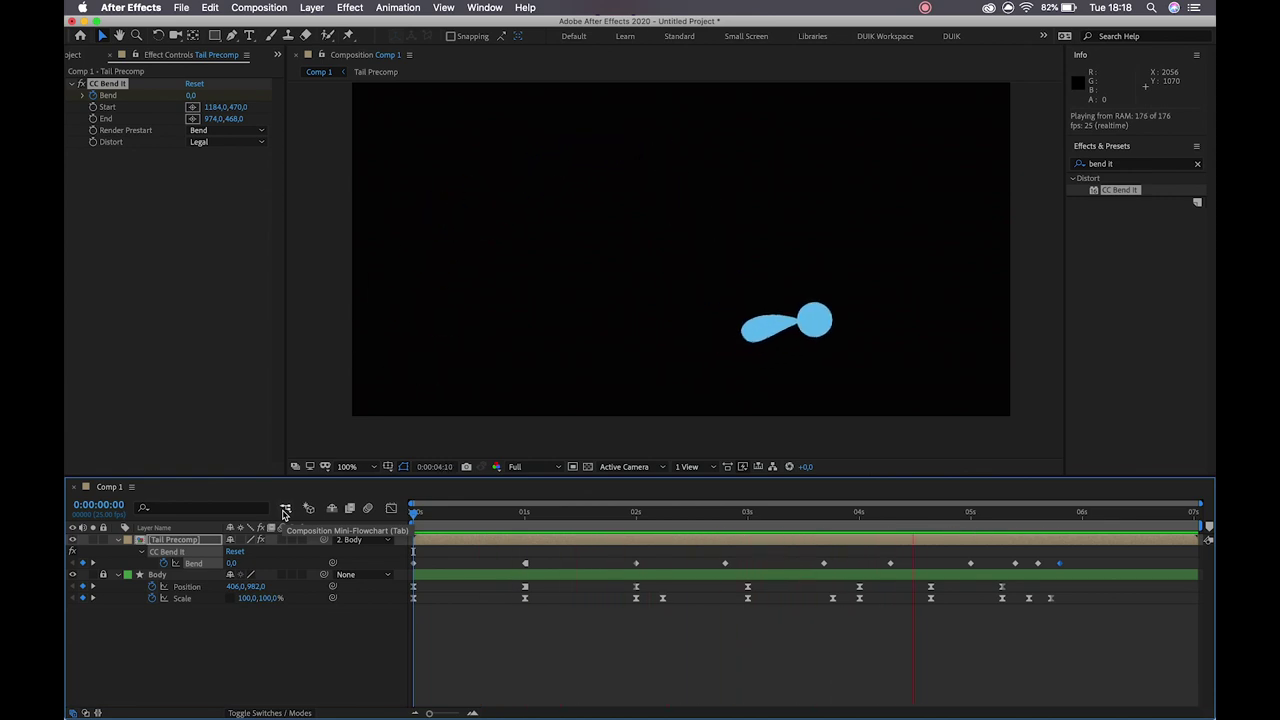
key(space)
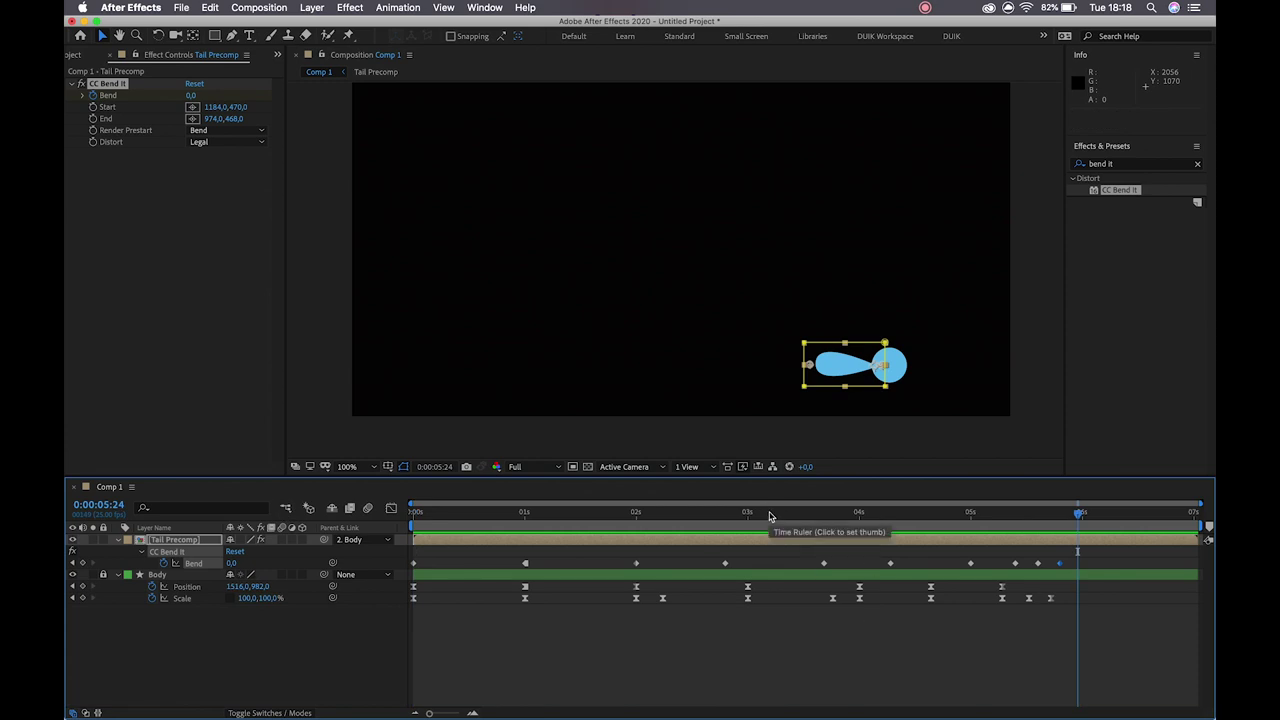
Step: Apply Easy Ease to all of the tail's Bend keyframes except the hold keyframe at 0:00:01:00
click(1108, 565)
drag(1108, 559, 410, 573)
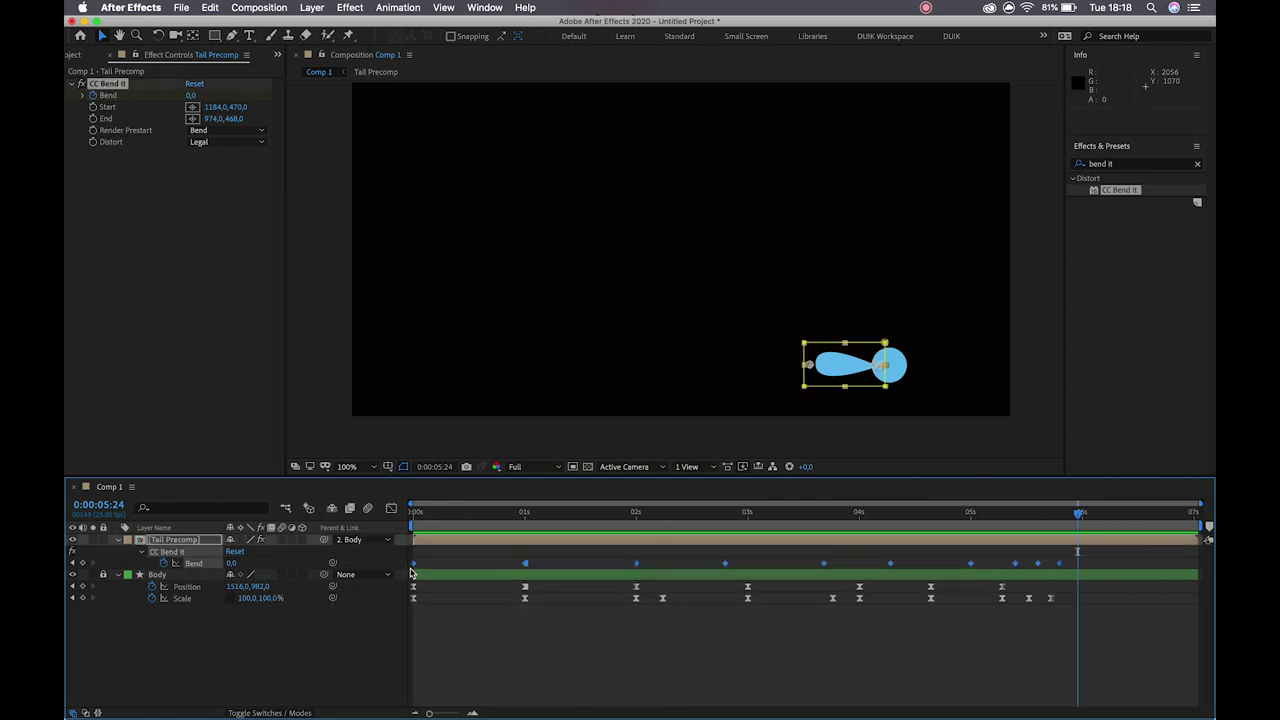
drag(497, 537, 541, 575)
mouse_move(528, 571)
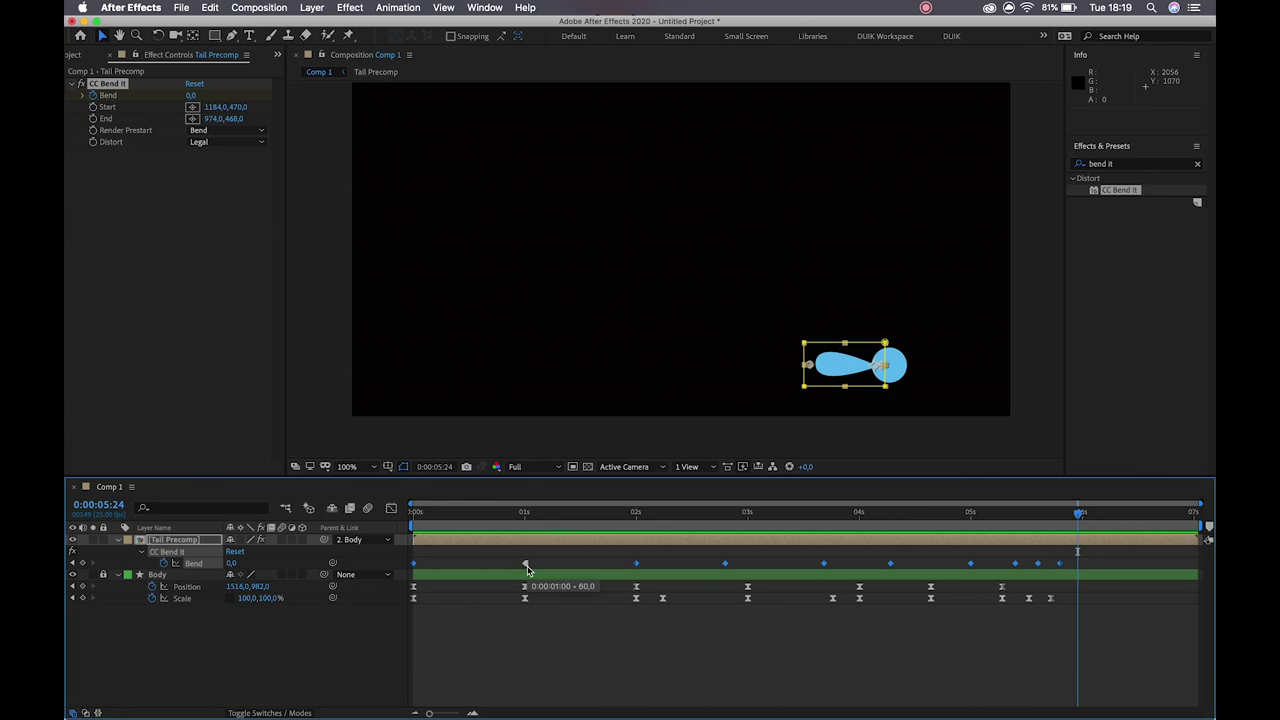
key(F9)
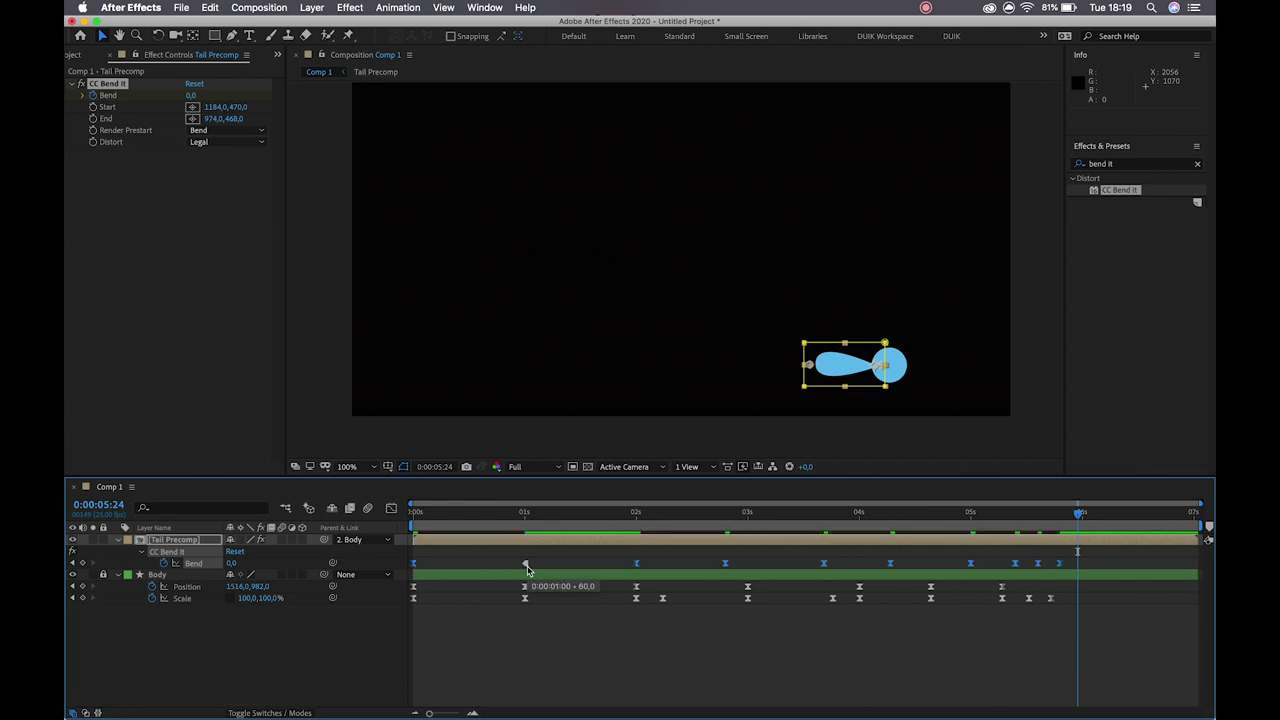
Step: Display the Bend speed graph and lower the incoming speed of the 0:00:01:00 keyframe to zero
click(391, 507)
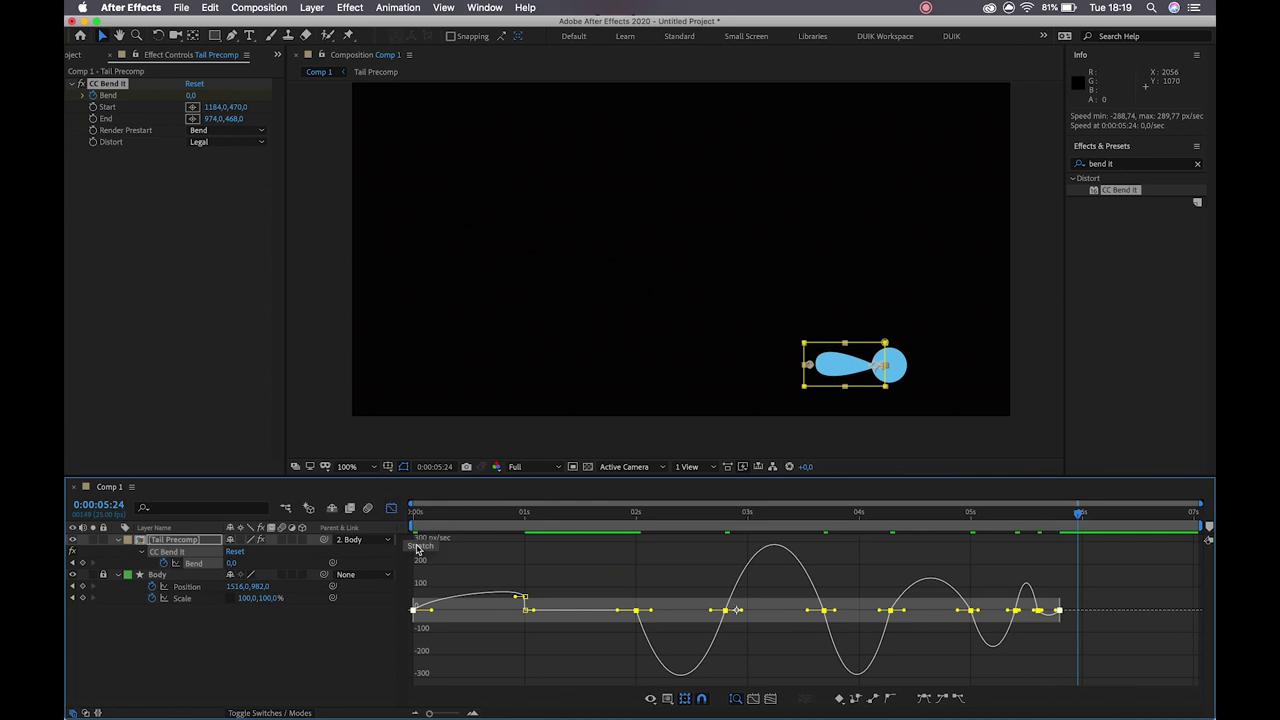
click(492, 568)
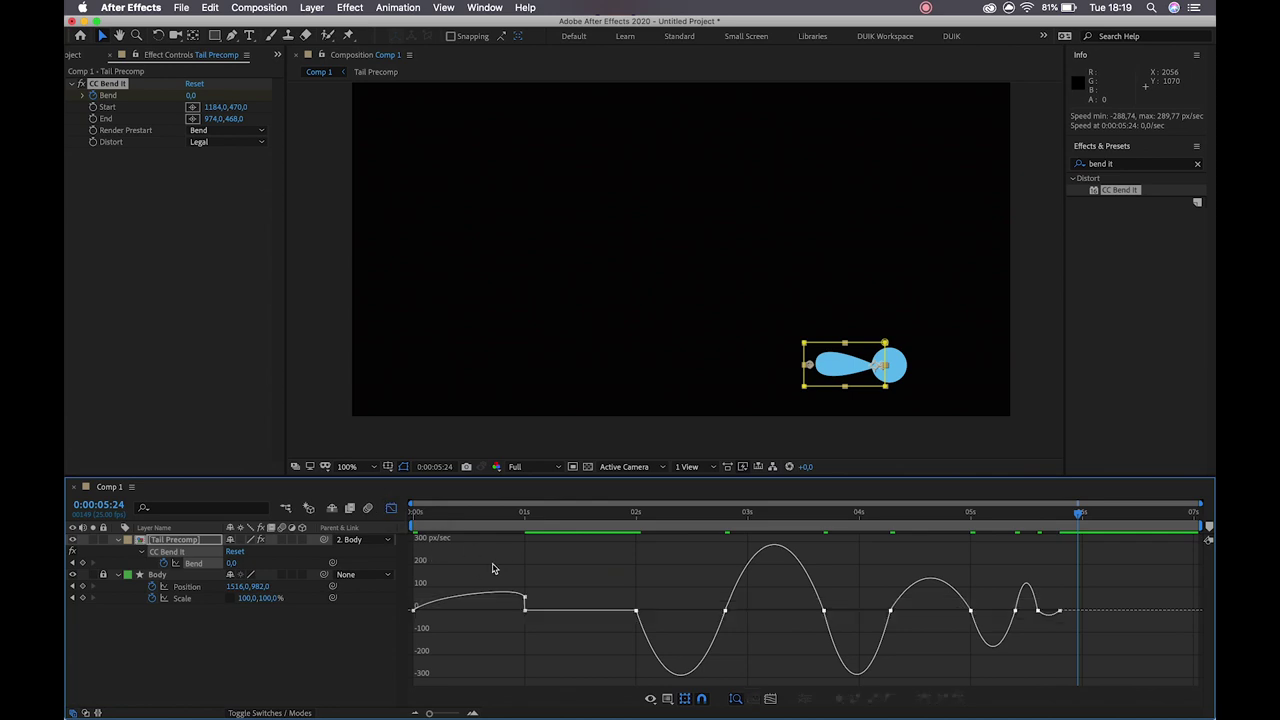
click(522, 515)
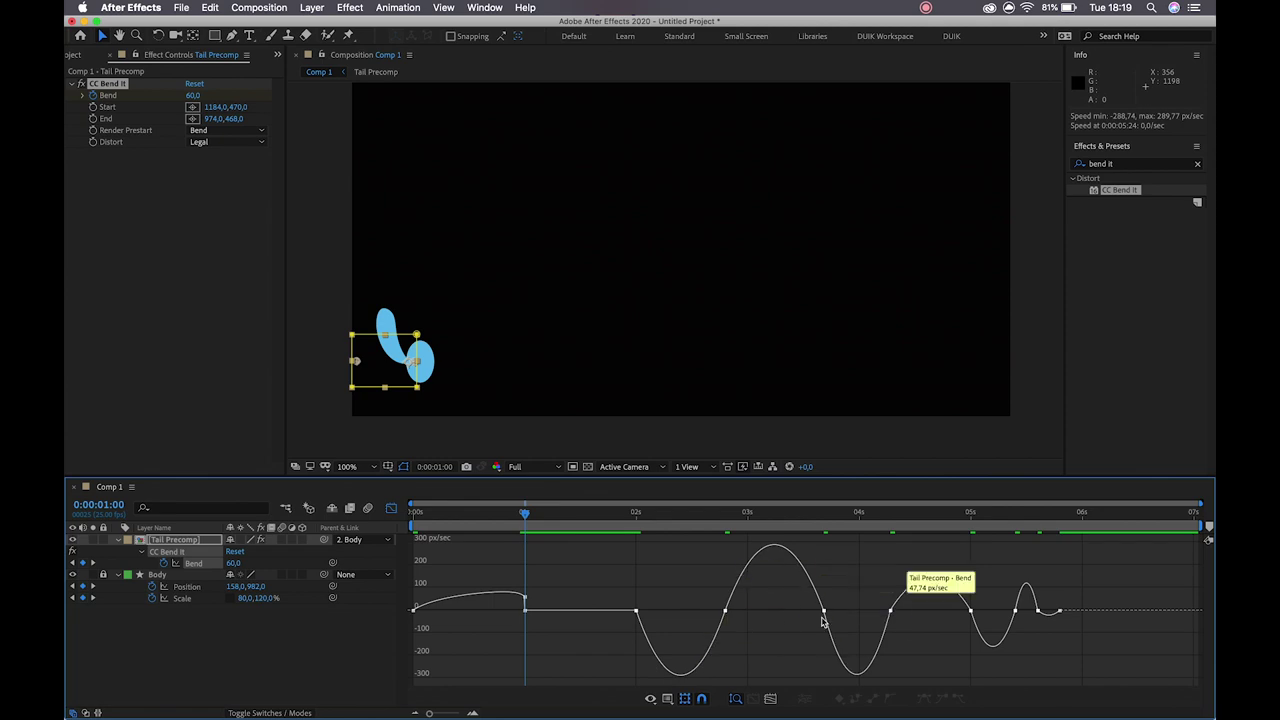
drag(524, 598, 528, 615)
Step: Lengthen the incoming ease of the 0:00:01:00 Bend keyframe back to about frame 12 and preview the motion
click(473, 713)
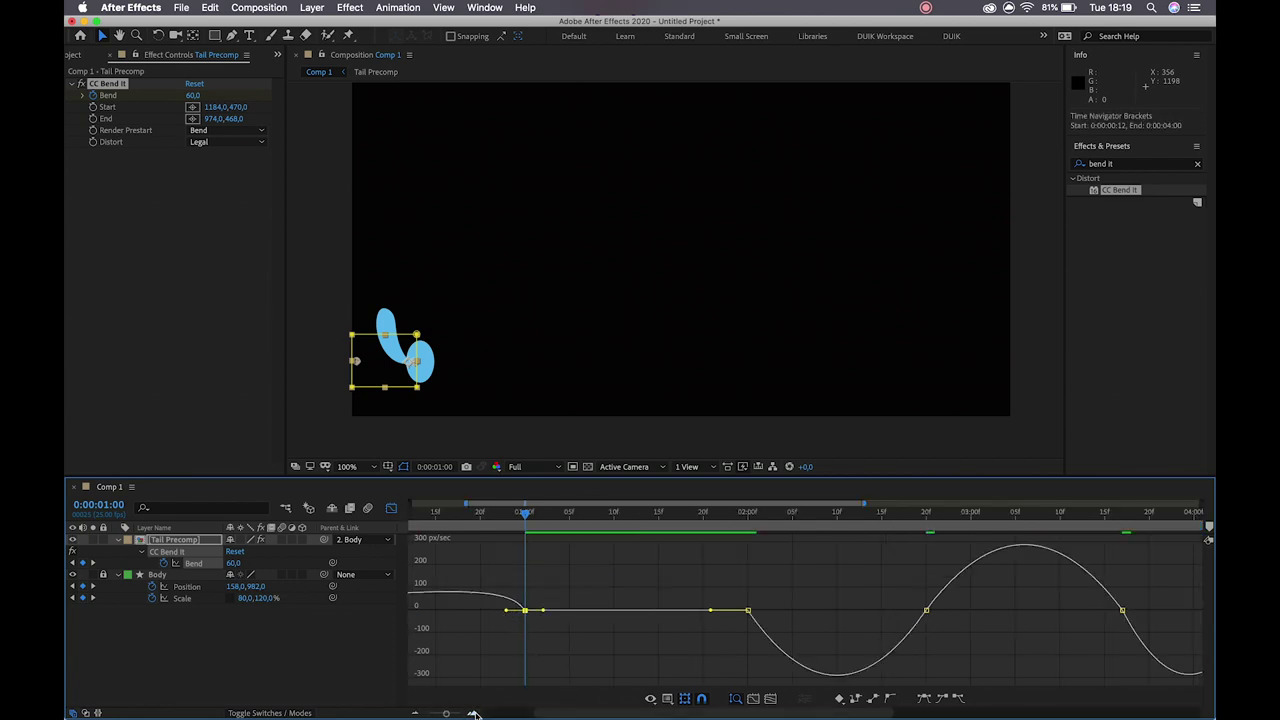
scroll(500, 642, left, 2)
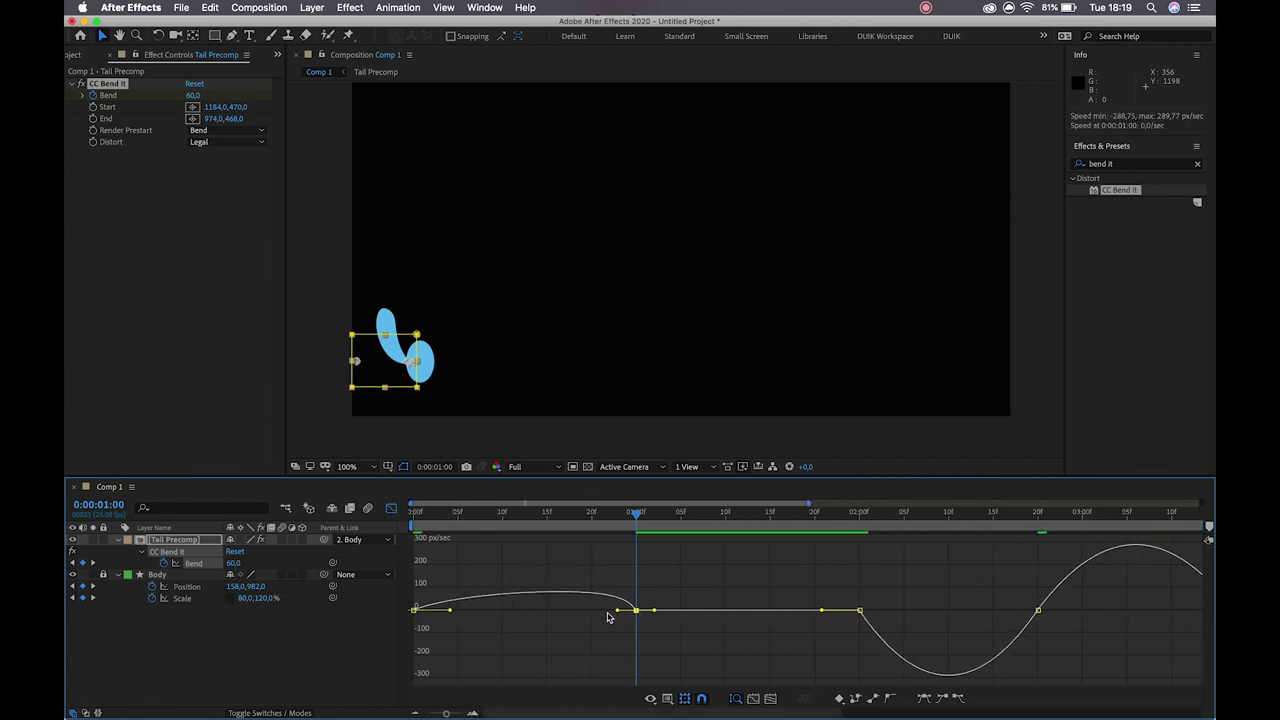
drag(426, 515, 596, 533)
drag(619, 612, 524, 610)
key(space)
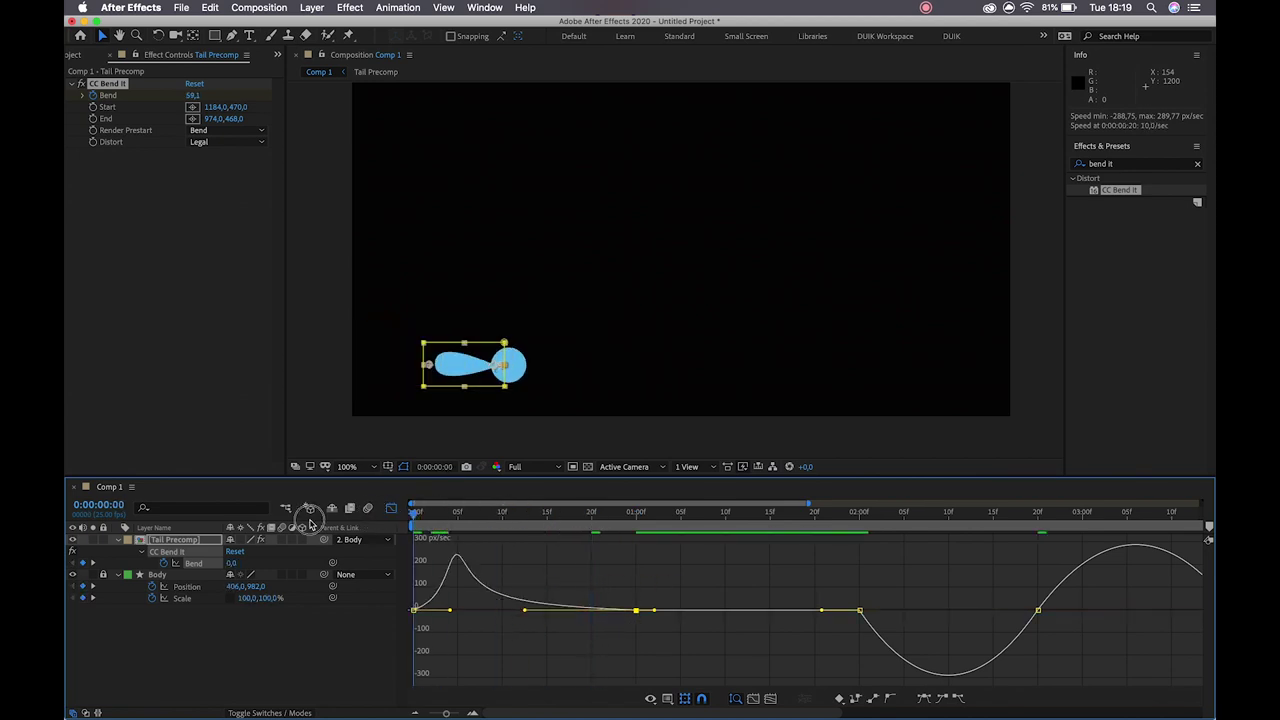
key(space)
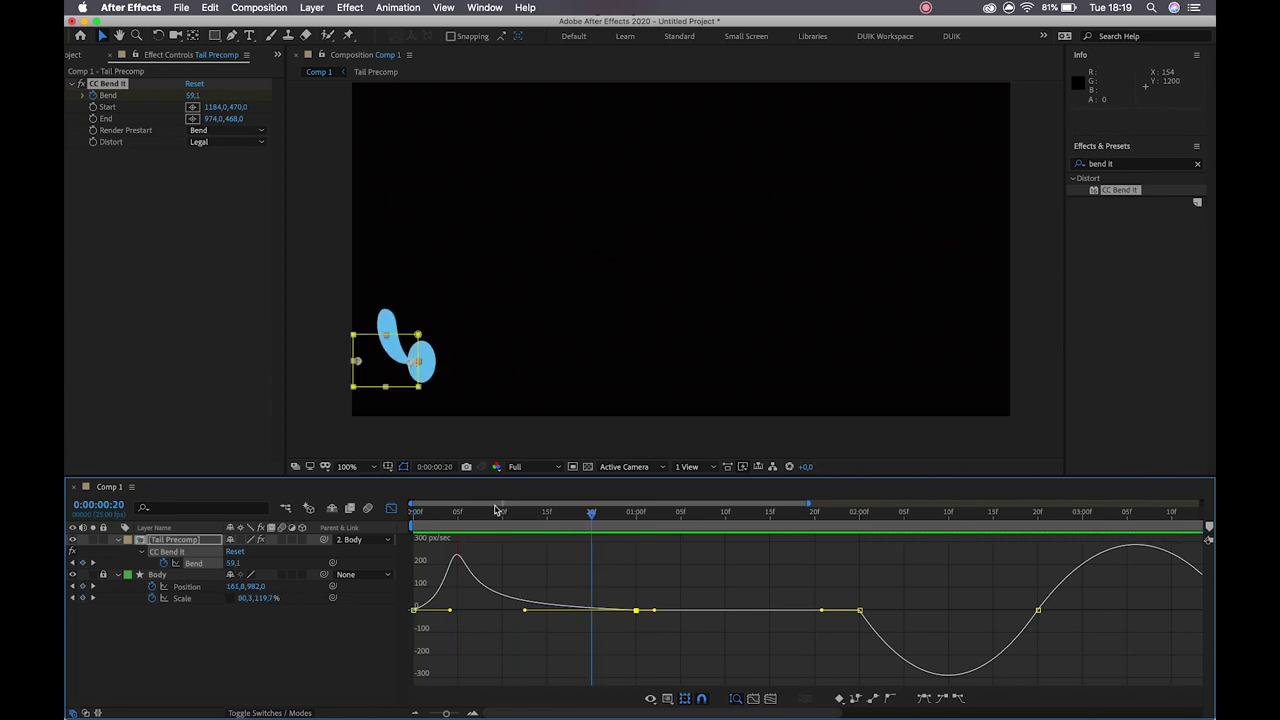
Step: Lengthen the incoming ease of the 0:00:02:20 Bend keyframe back to about 0:00:02:10 and check the motion from 0:00:02:00
drag(593, 514, 675, 540)
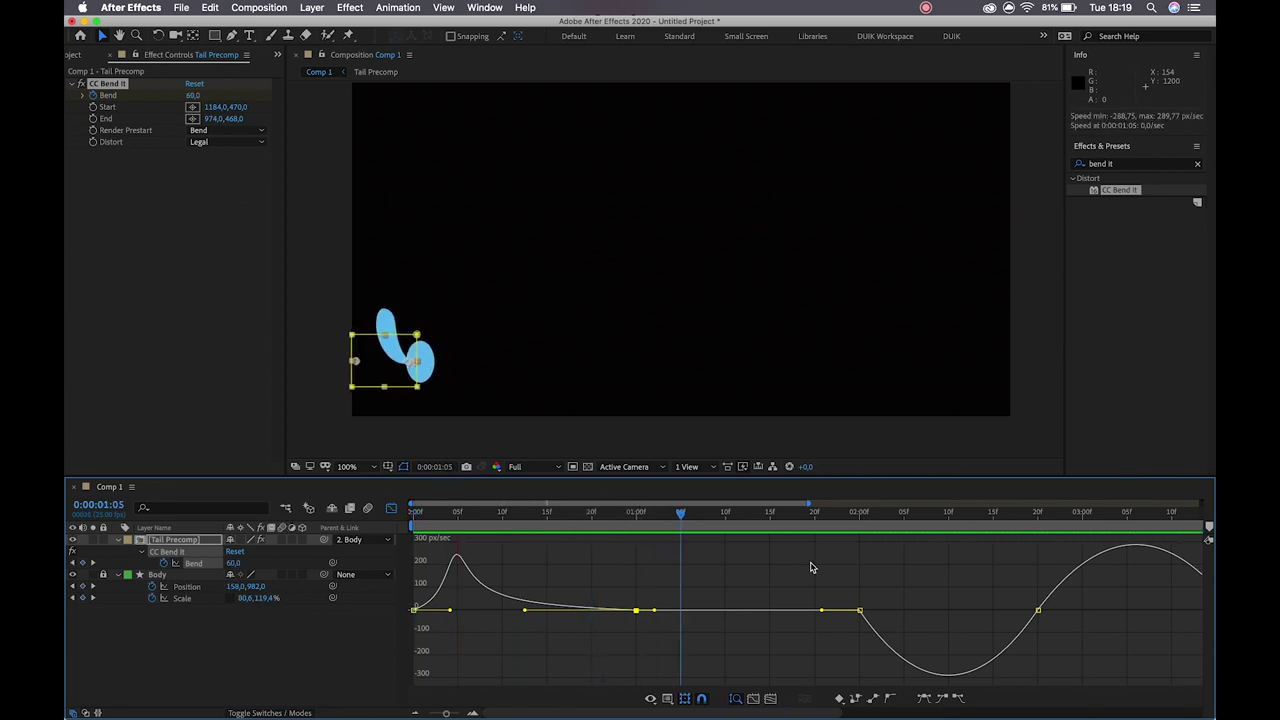
scroll(811, 567, right, 5)
drag(543, 512, 727, 533)
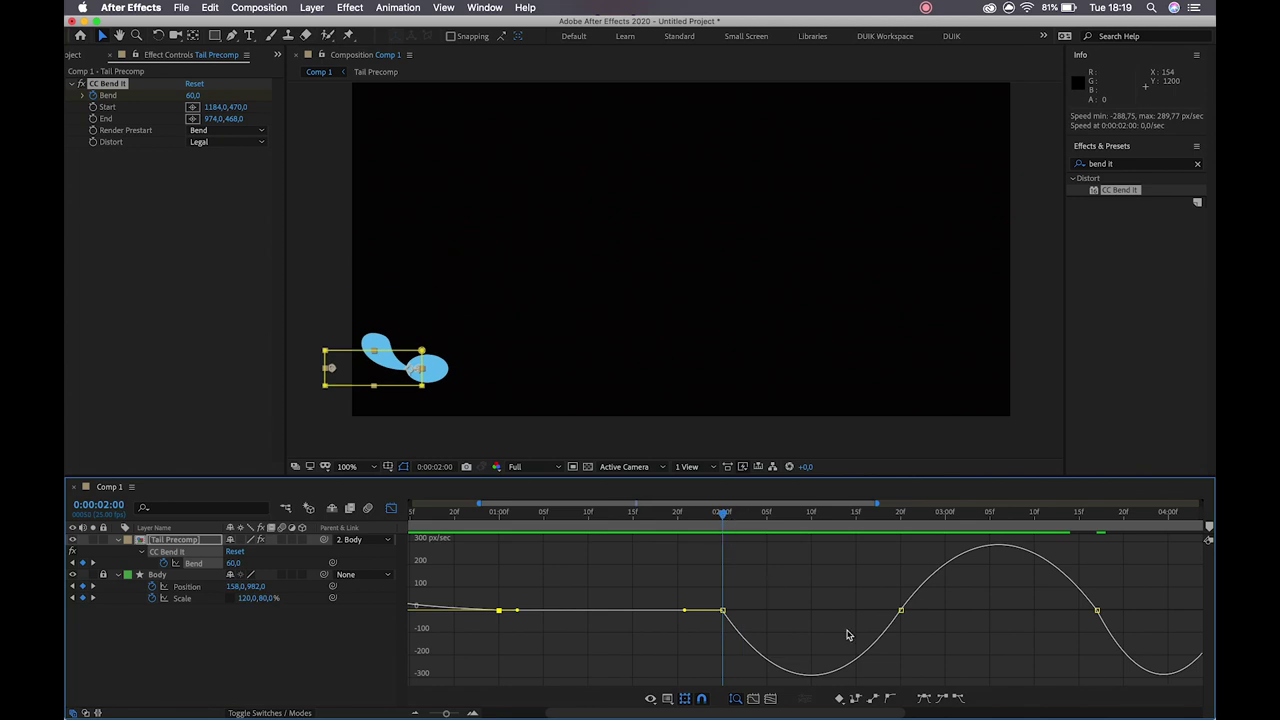
click(900, 611)
drag(871, 611, 776, 614)
key(space)
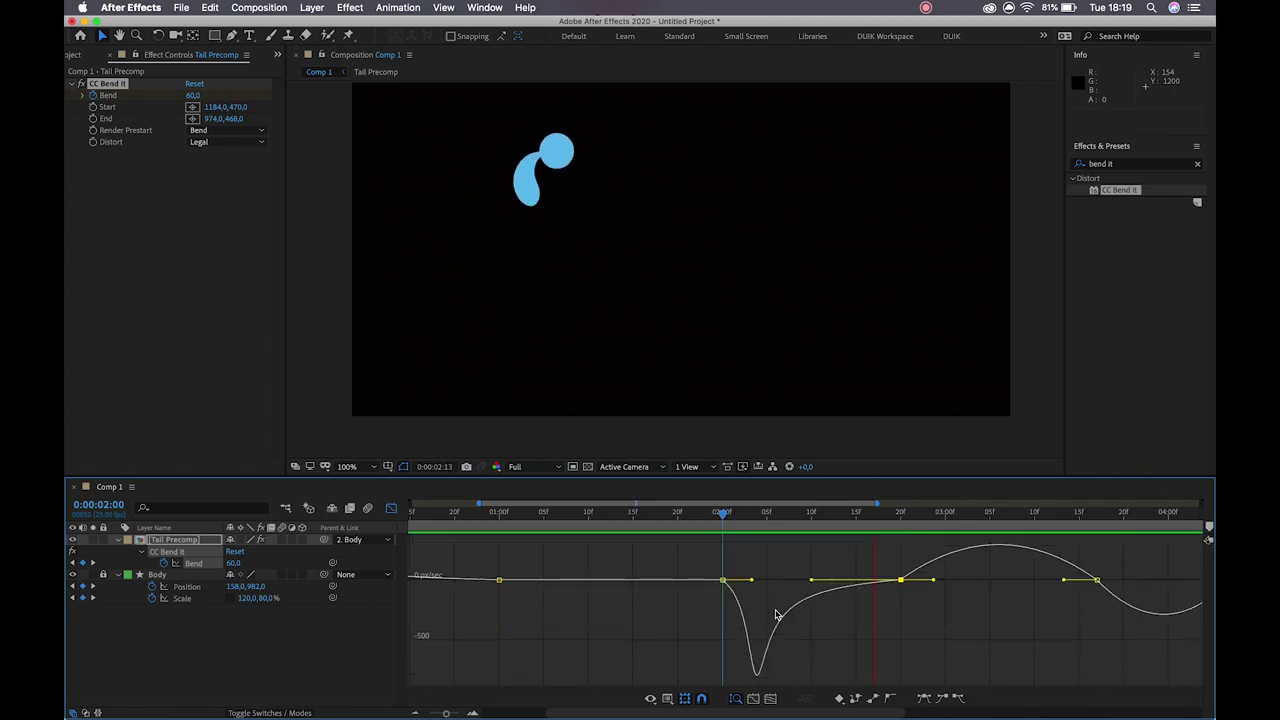
click(722, 513)
drag(722, 513, 740, 513)
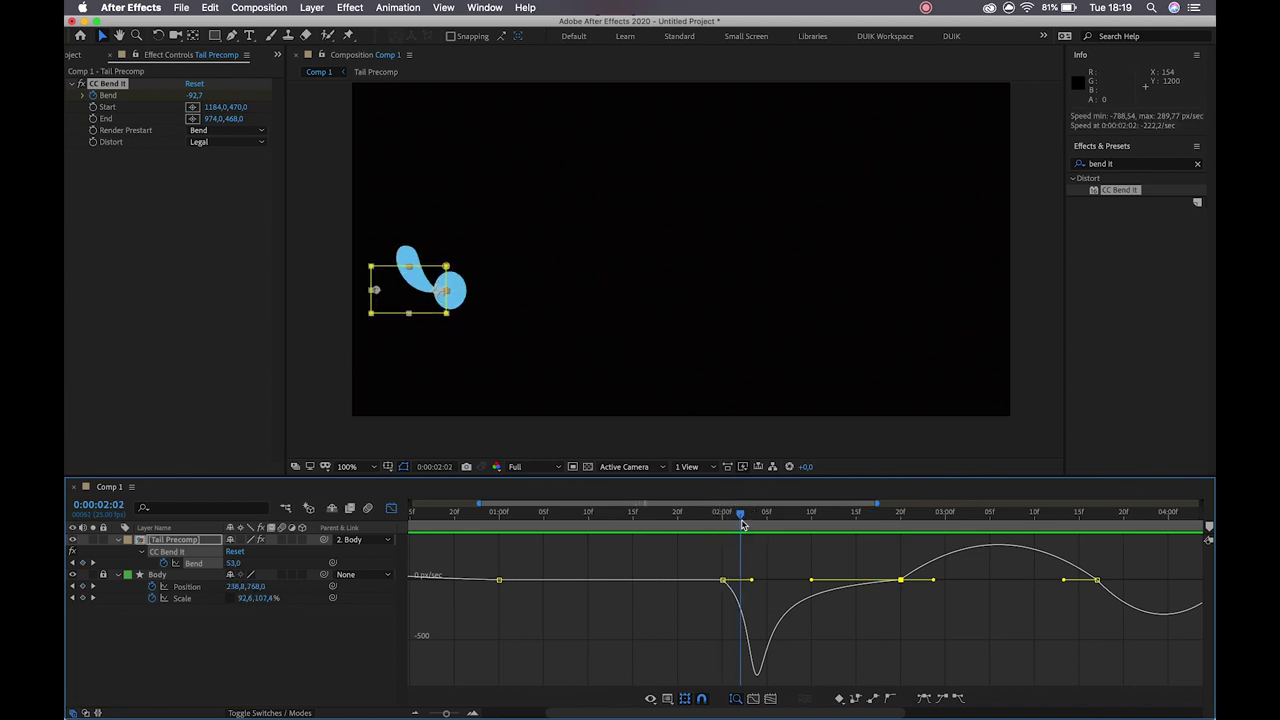
Step: Shorten the outgoing ease of the 0:00:02:00 Bend keyframe to almost nothing and preview the jump from 0:00:02:00
drag(752, 582, 727, 585)
mouse_move(711, 518)
mouse_down()
mouse_move(564, 520)
mouse_move(791, 543)
mouse_move(720, 540)
mouse_up()
key(space)
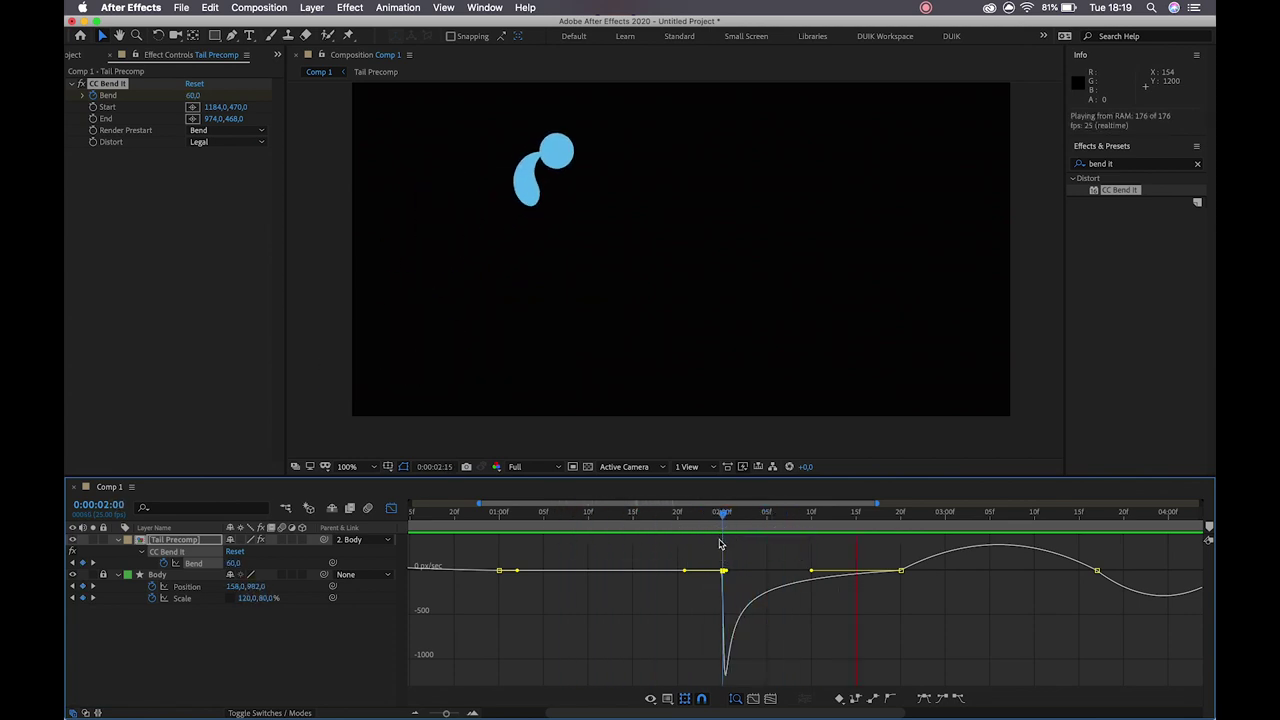
key(space)
key(space)
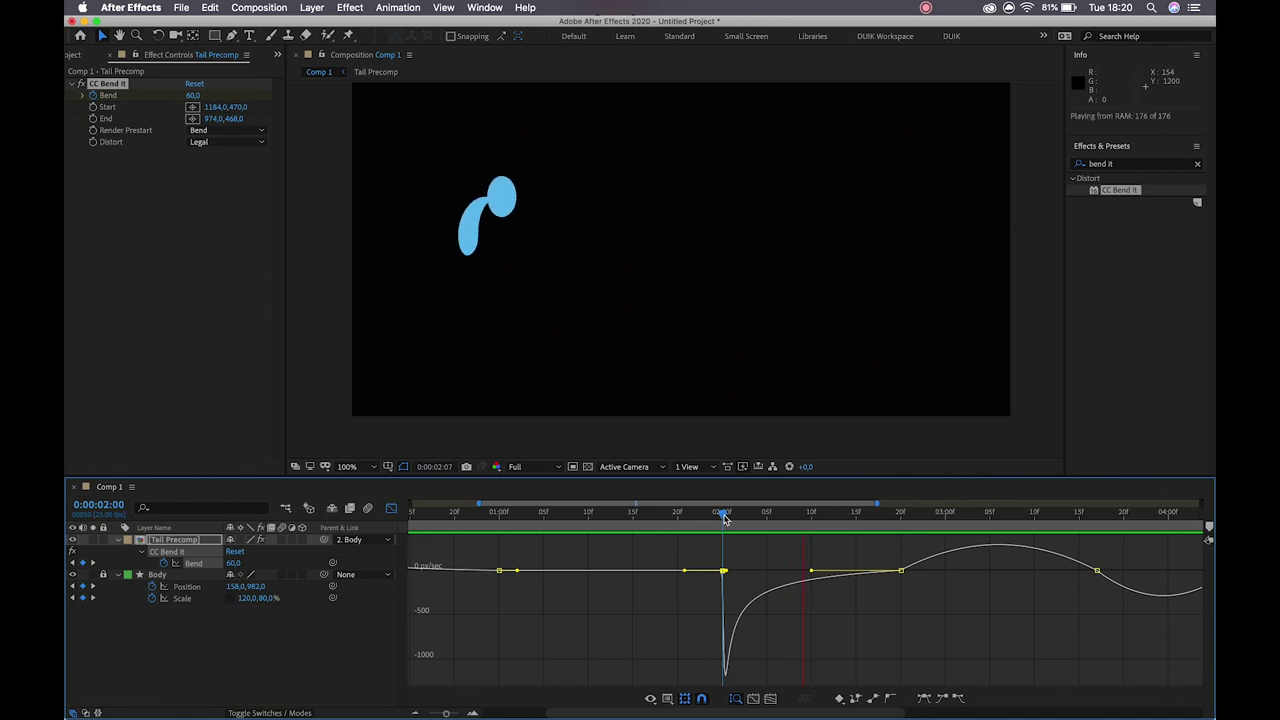
key(space)
scroll(829, 589, right, 6)
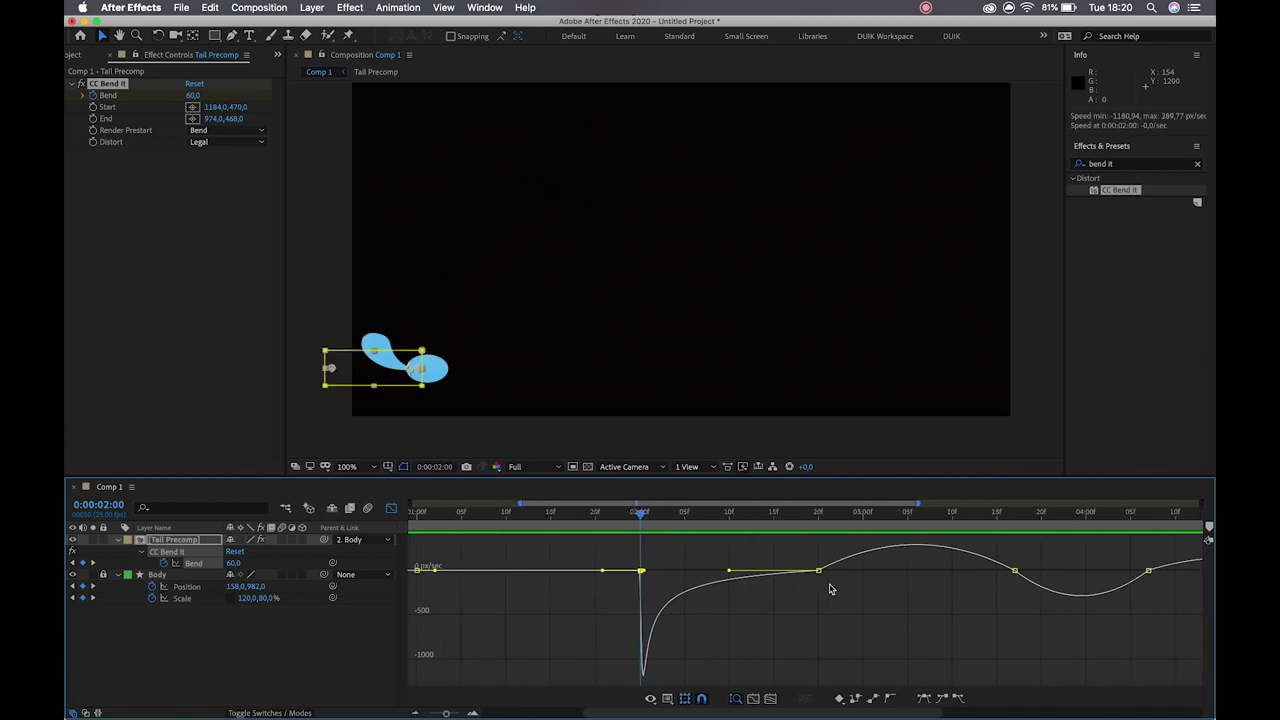
Step: Lengthen the outgoing ease of the 0:00:02:20 Bend keyframe to about 0:00:03:06 and preview the tail's motion
drag(477, 514, 851, 548)
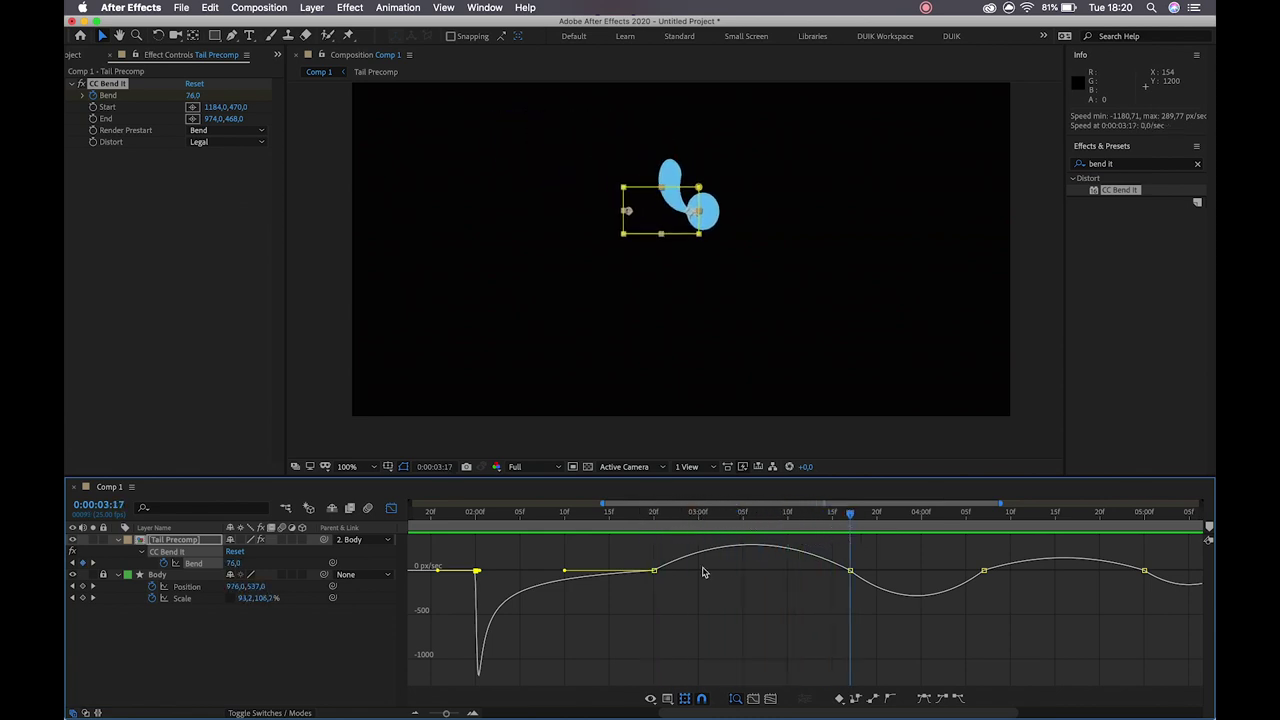
click(655, 571)
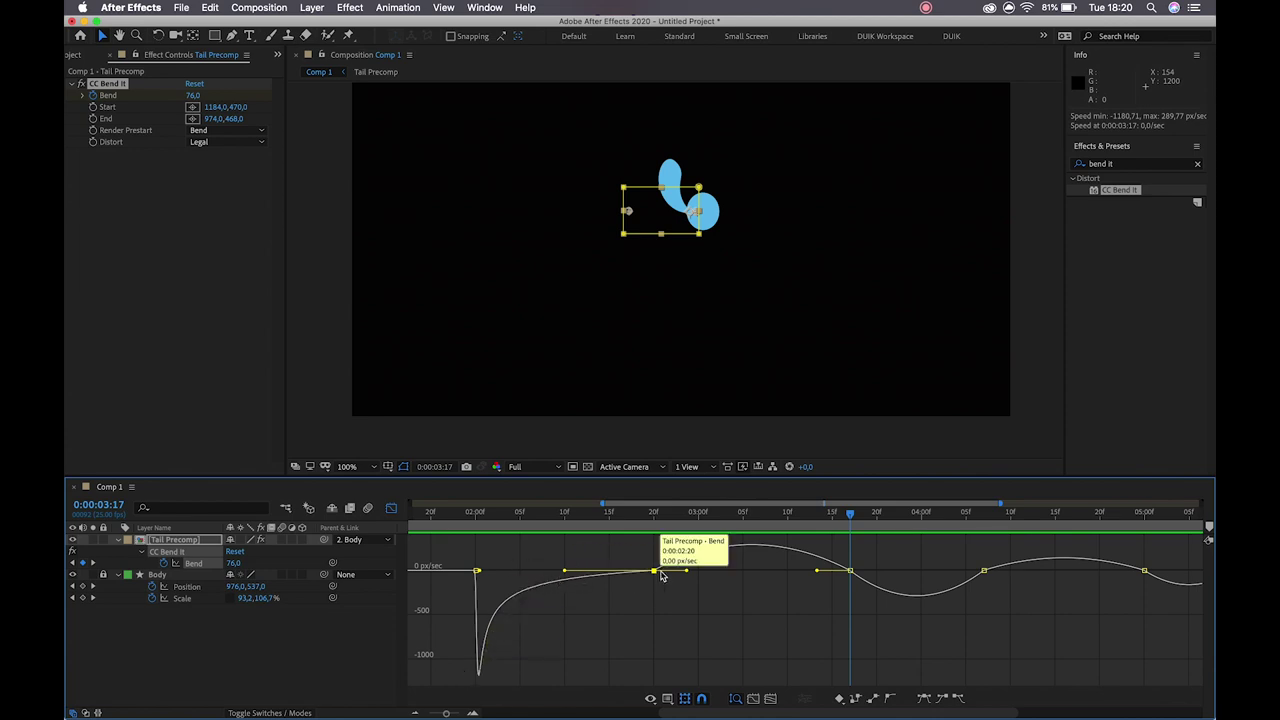
drag(687, 572, 789, 571)
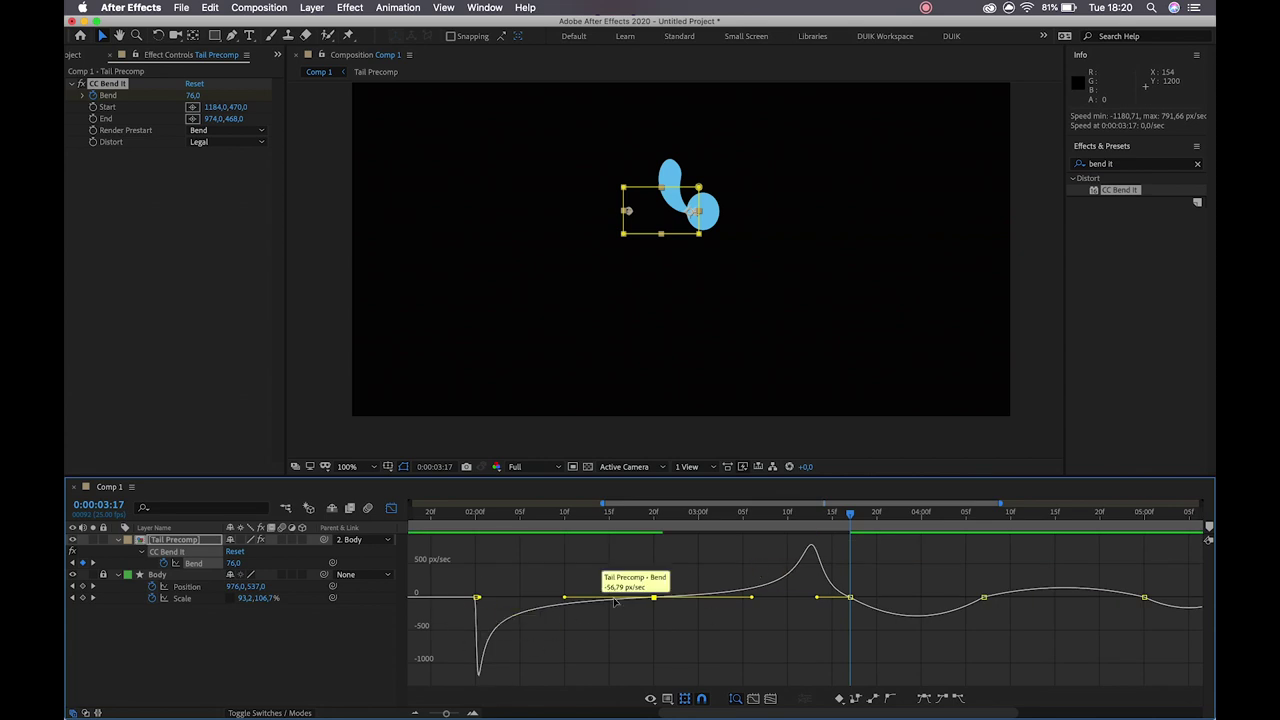
click(574, 528)
key(space)
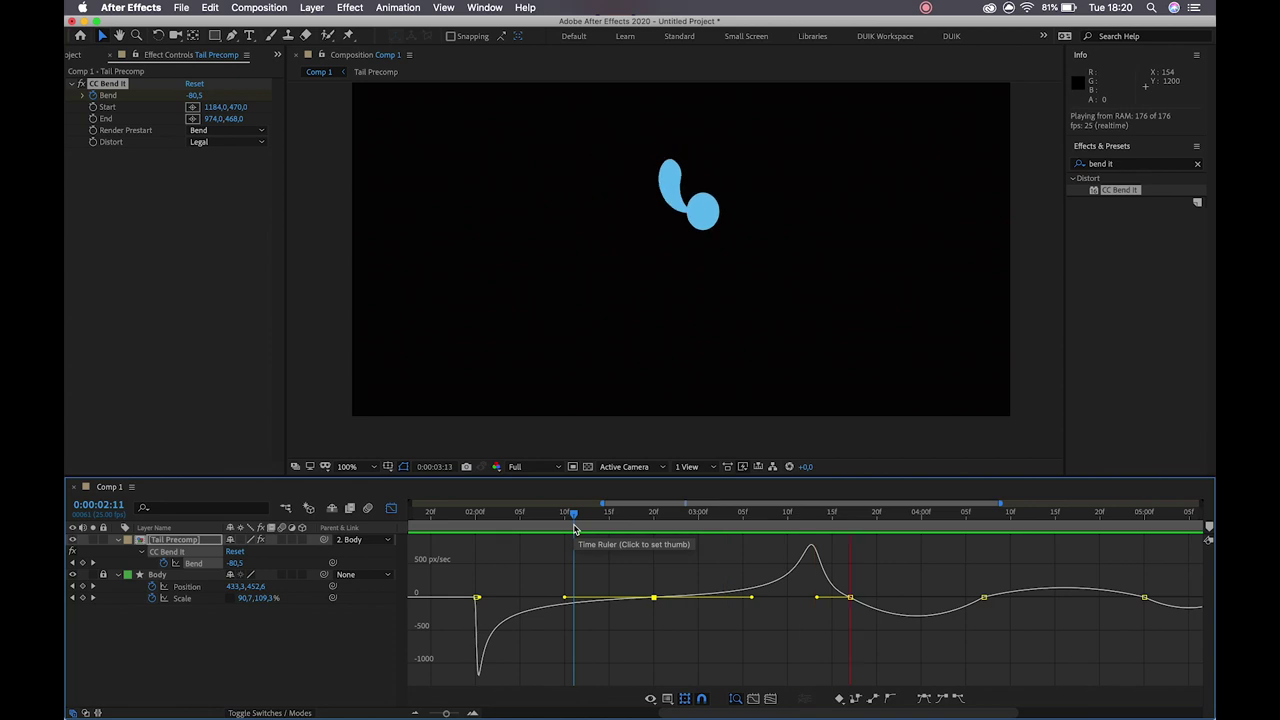
key(space)
click(545, 528)
click(520, 528)
key(space)
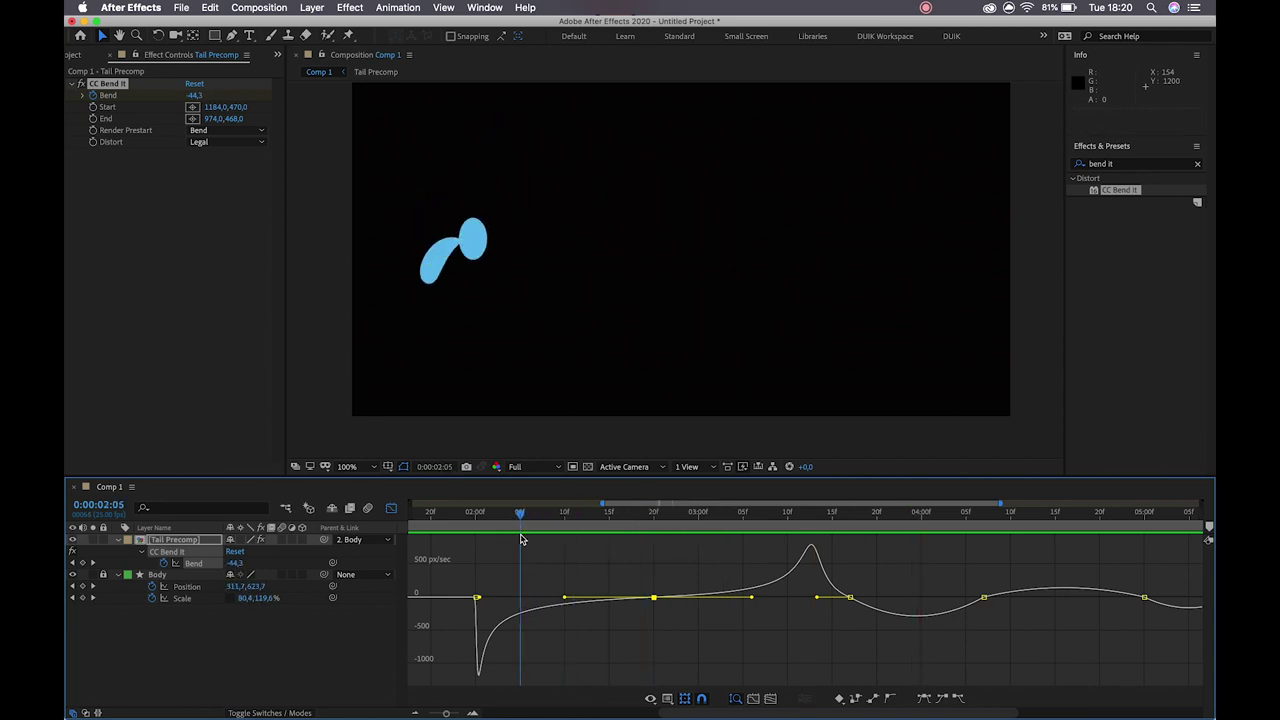
key(space)
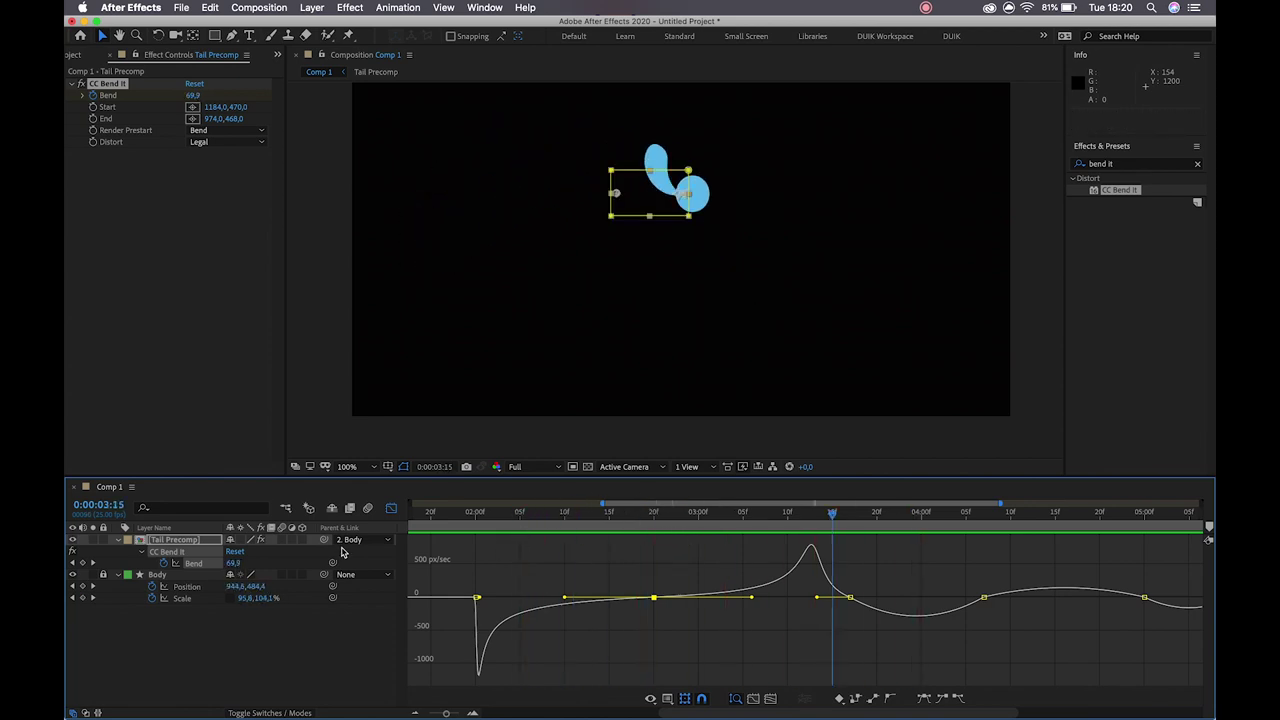
Step: Move the 0:00:02:20 Bend keyframe earlier to 0:00:02:15 and preview from 0:00:02:00
click(391, 509)
drag(655, 563, 613, 563)
click(392, 509)
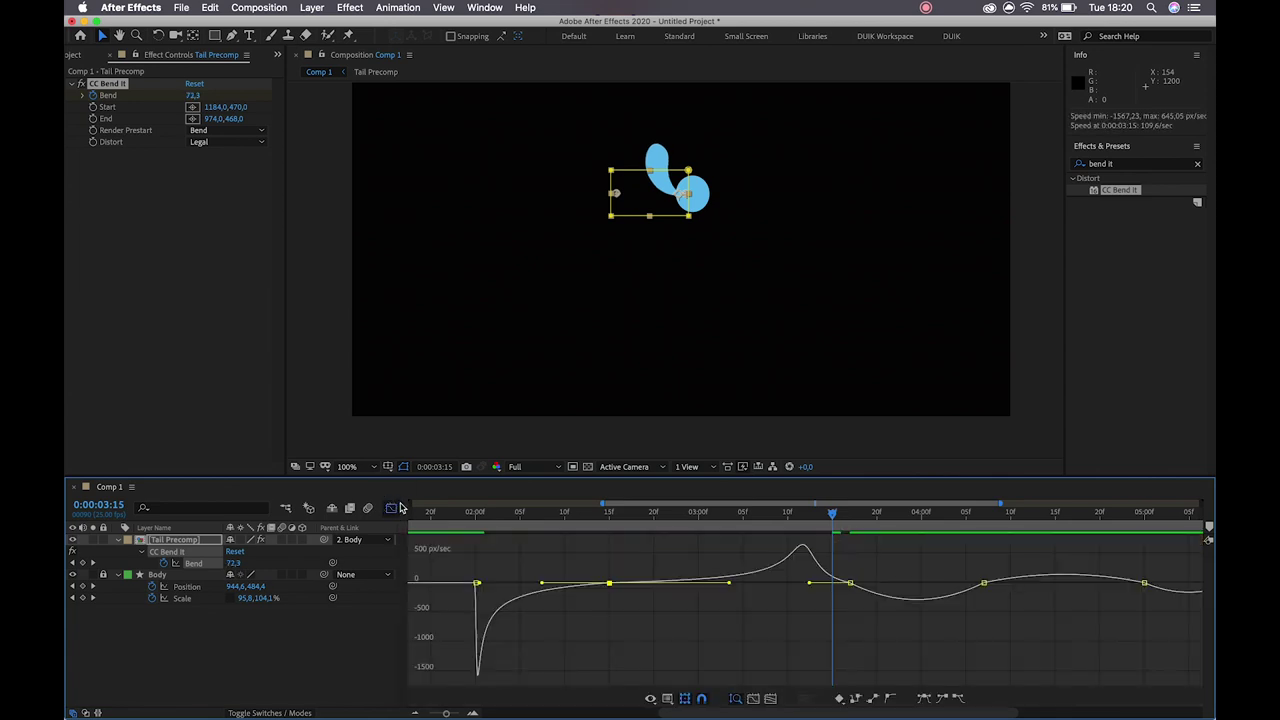
click(476, 515)
key(space)
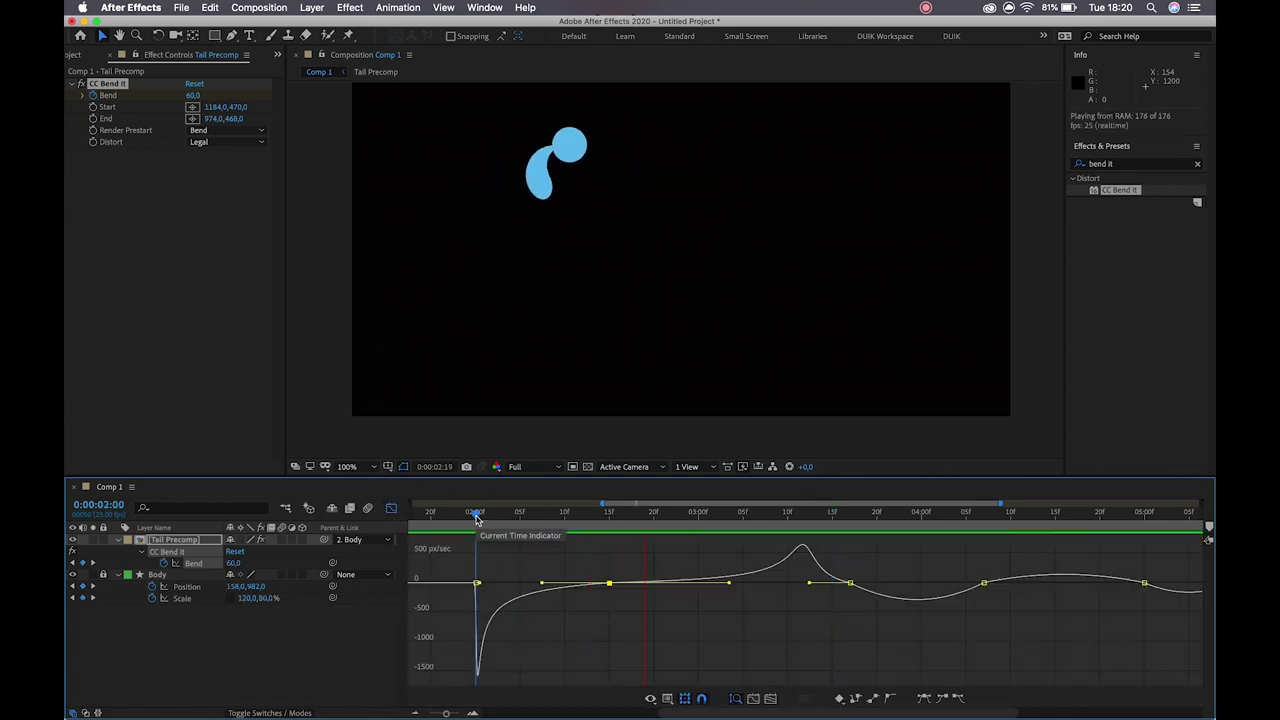
key(space)
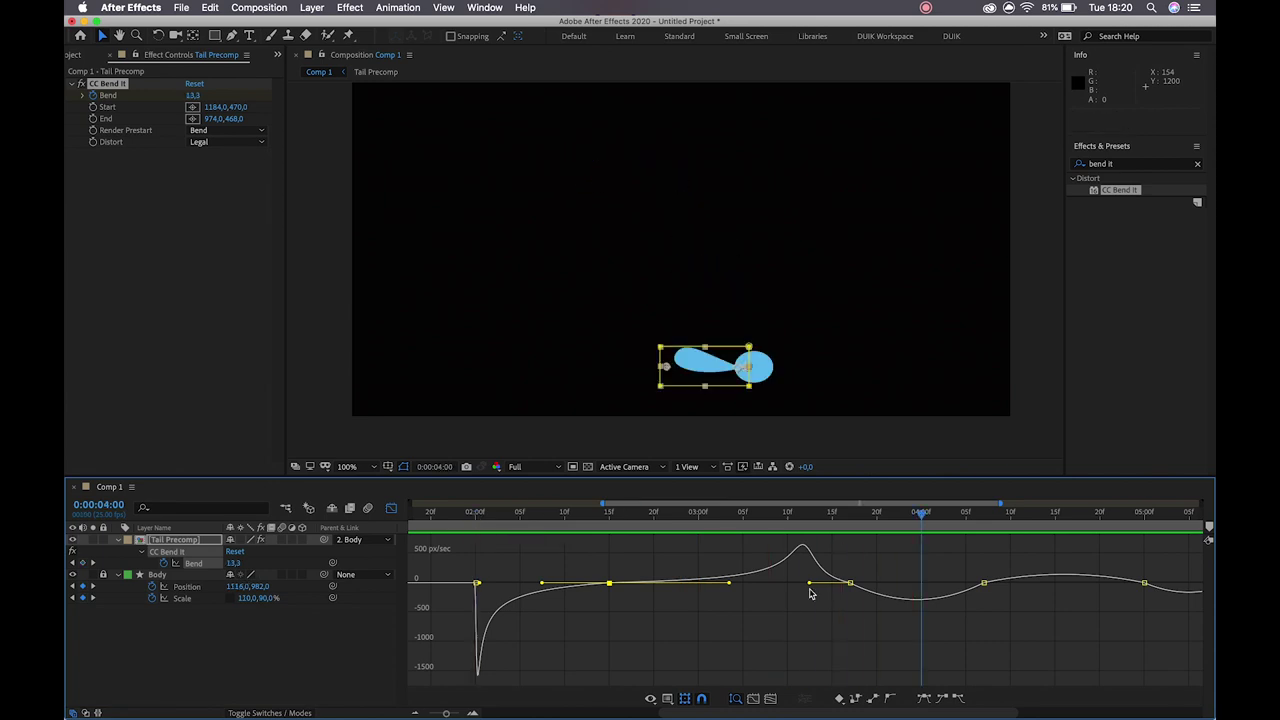
Step: Lengthen the outgoing ease of the 0:00:03:17 Bend keyframe to about 0:00:04:00 and preview the landing
scroll(811, 594, right, 3)
scroll(775, 608, right, 7)
scroll(772, 610, left, 2)
scroll(772, 610, left, 4)
scroll(772, 610, right, 2)
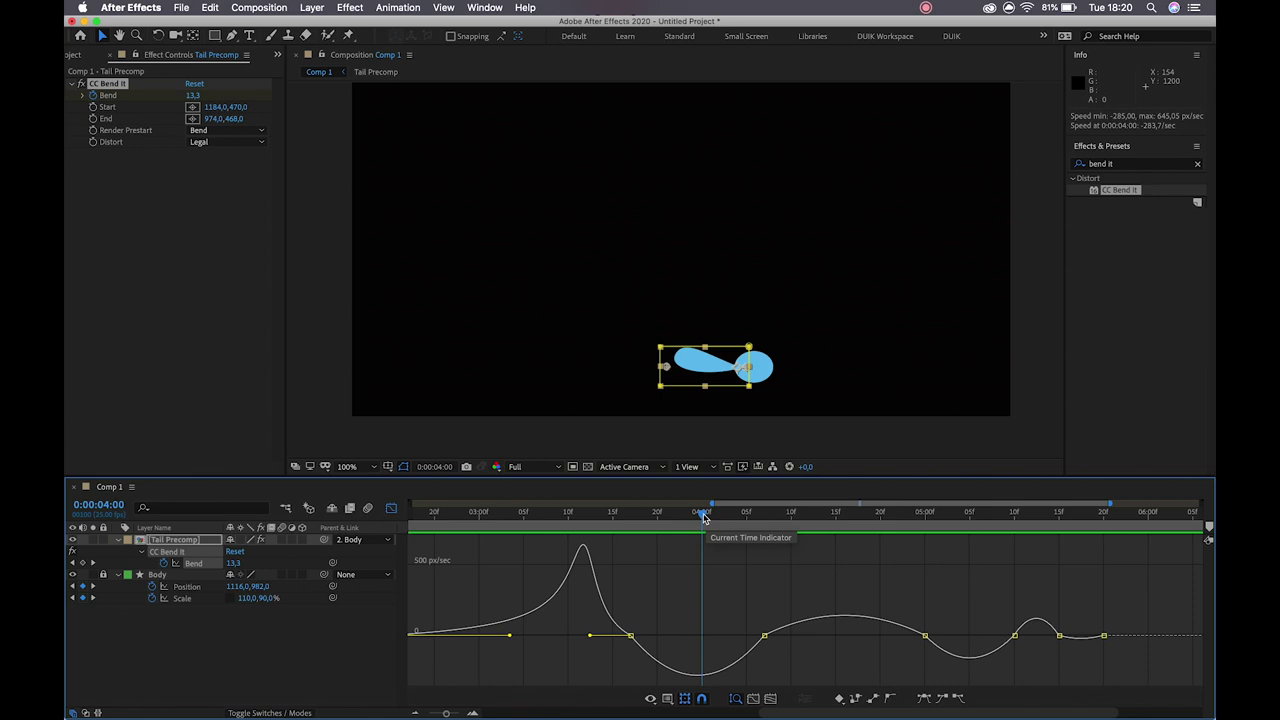
drag(703, 516, 766, 571)
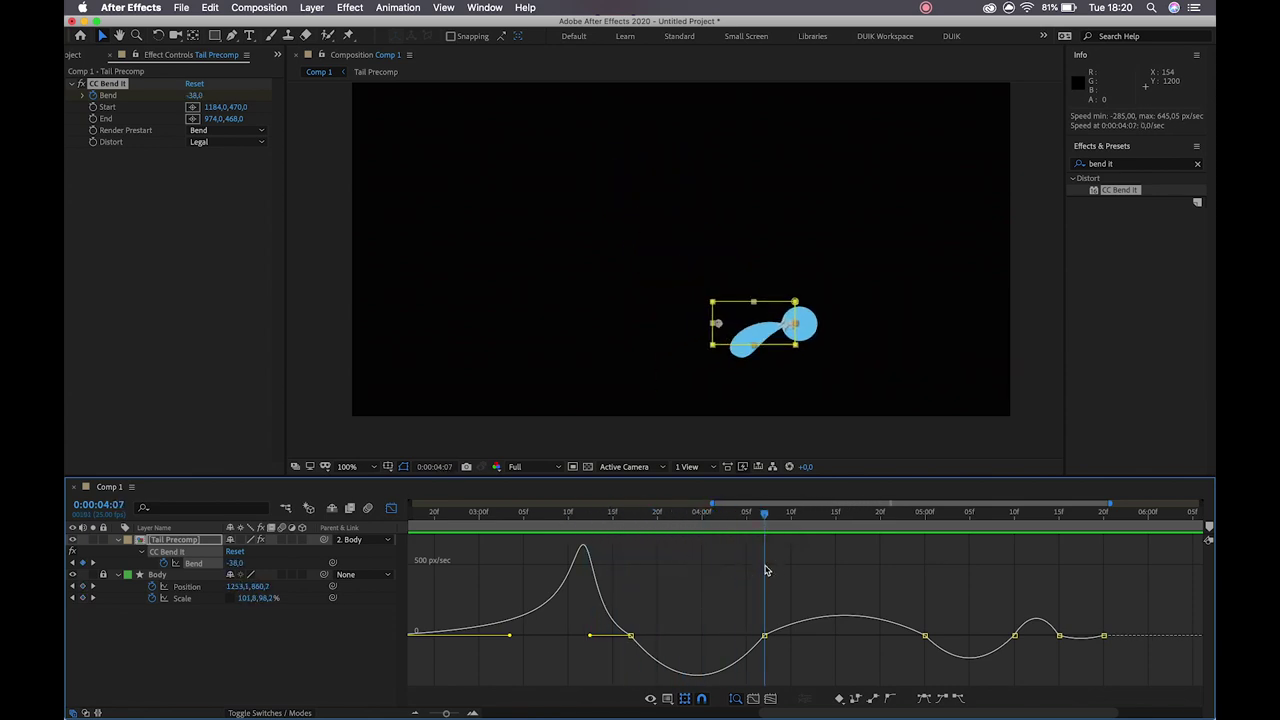
click(631, 636)
drag(652, 637, 697, 635)
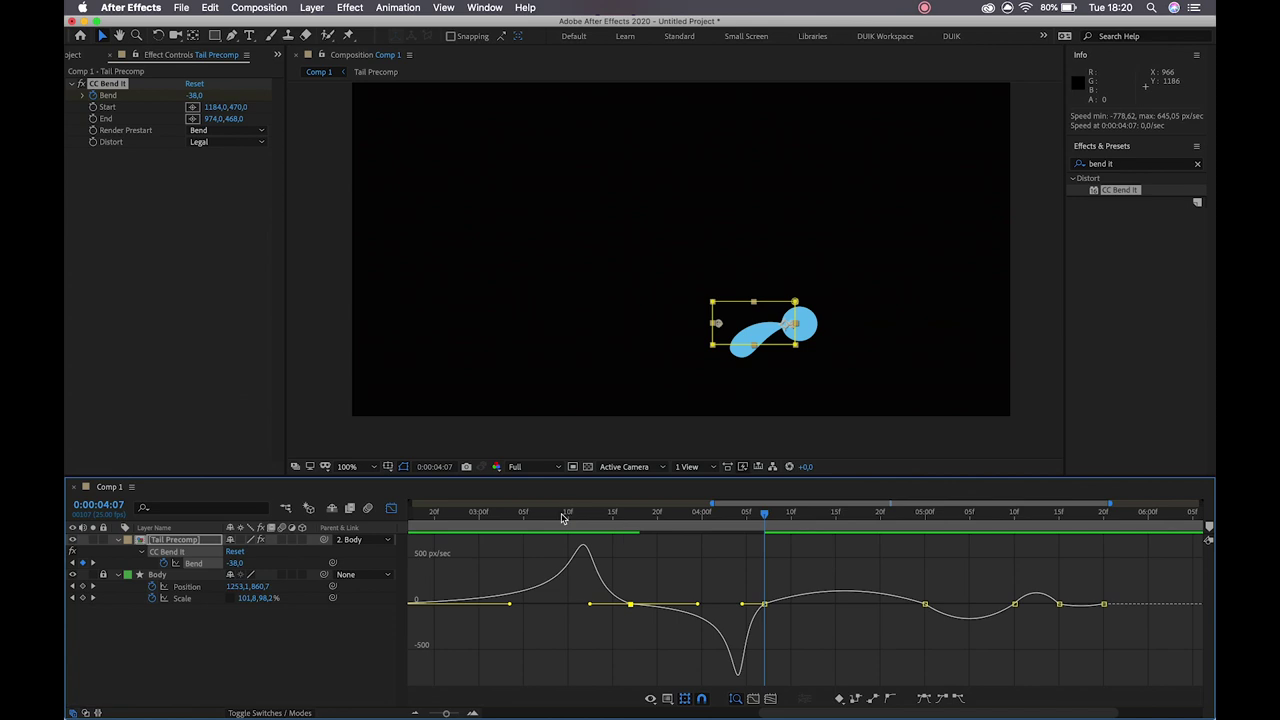
key(space)
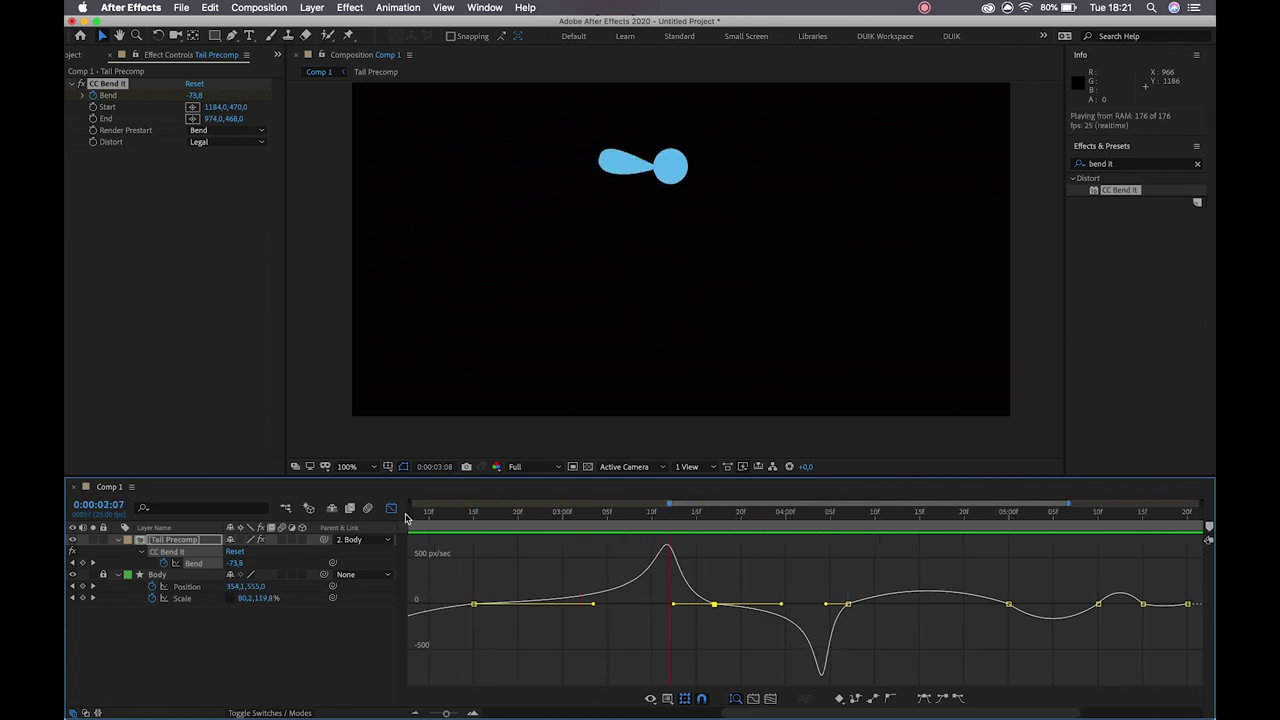
key(space)
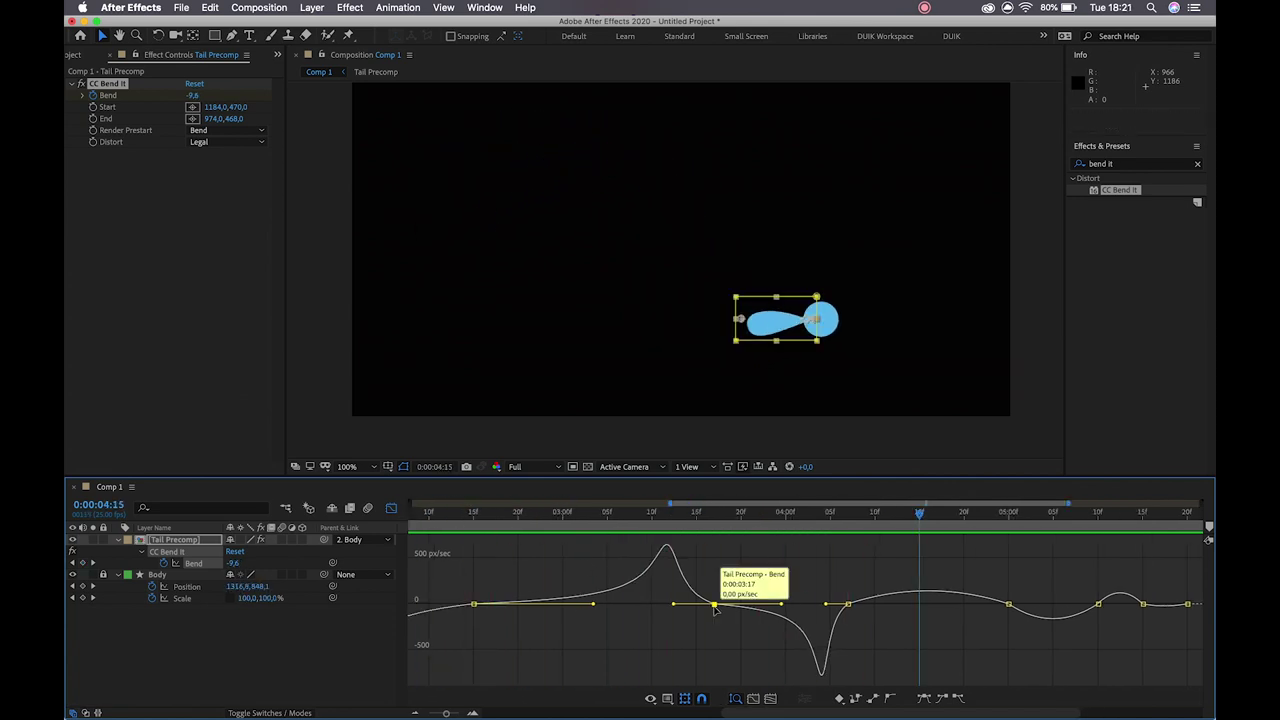
Step: Lengthen the incoming ease of the 0:00:04:07 Bend keyframe back to about 0:00:04:03 and preview the motion
drag(792, 516, 811, 543)
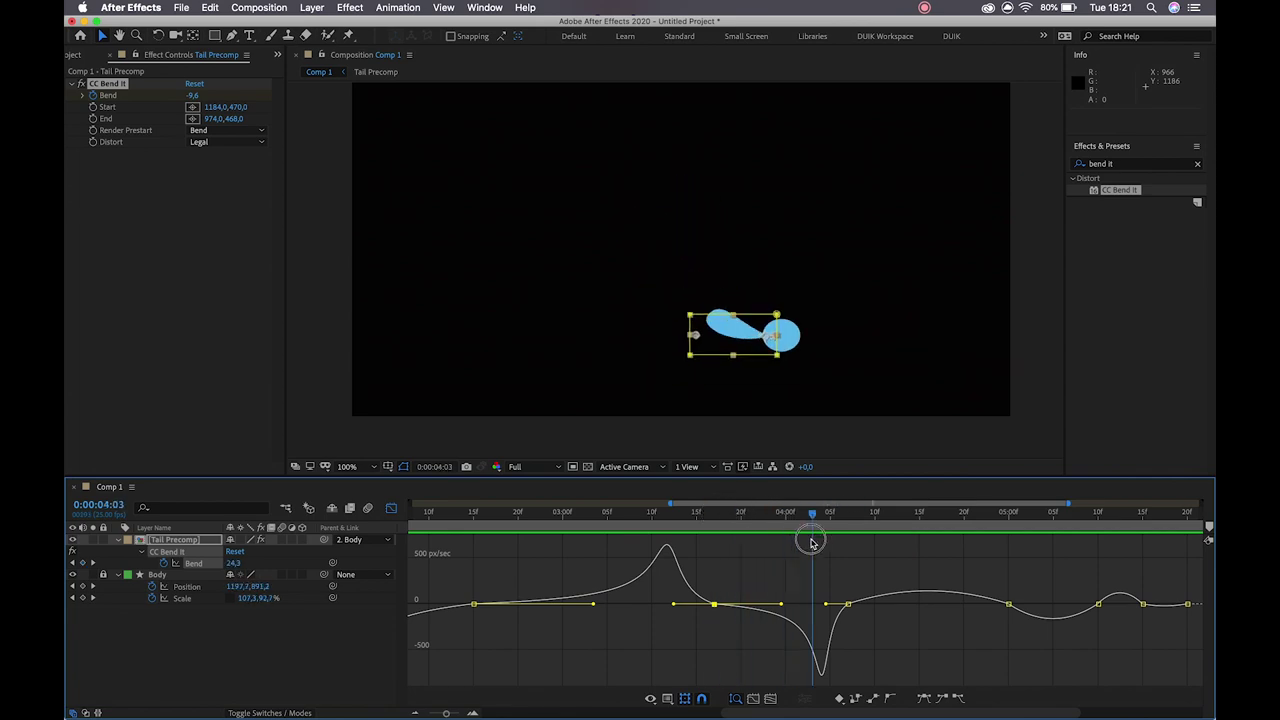
drag(829, 609, 815, 601)
drag(727, 524, 601, 528)
key(space)
key(space)
Step: Lengthen the outgoing ease of the 0:00:04:07 Bend keyframe to about 0:00:04:16 and preview the second bounce
drag(873, 602, 927, 599)
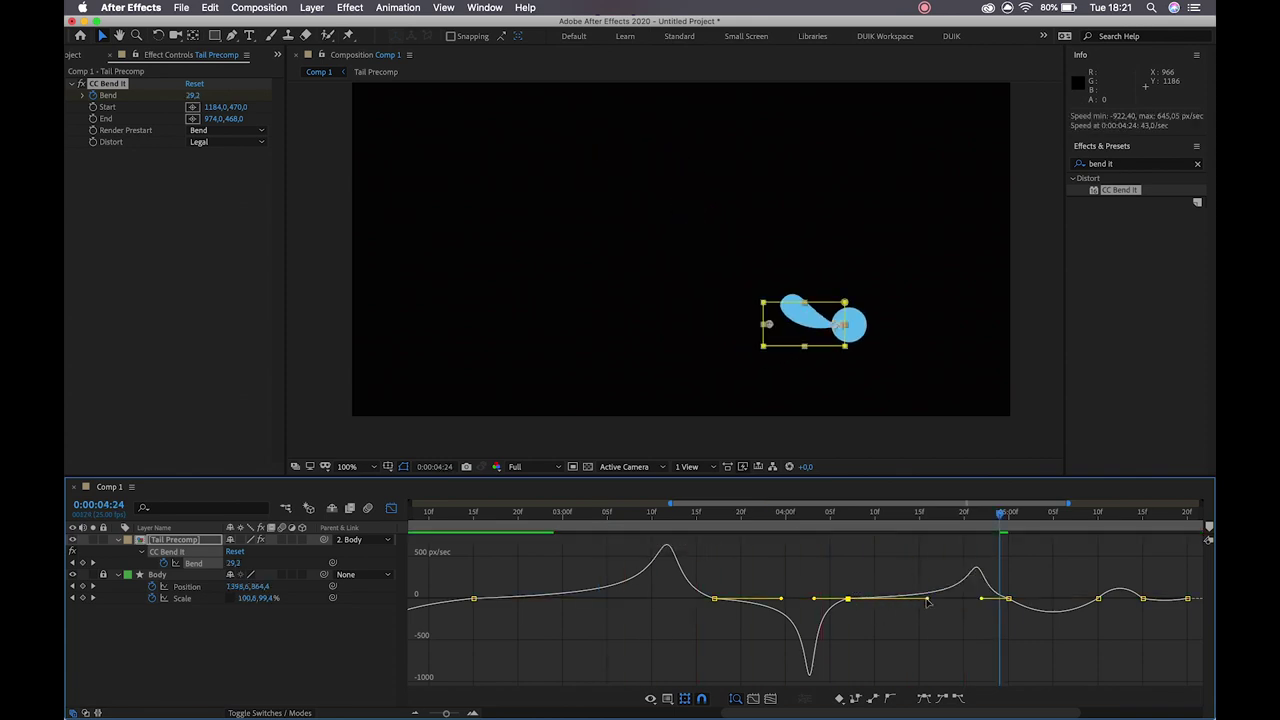
click(857, 516)
key(space)
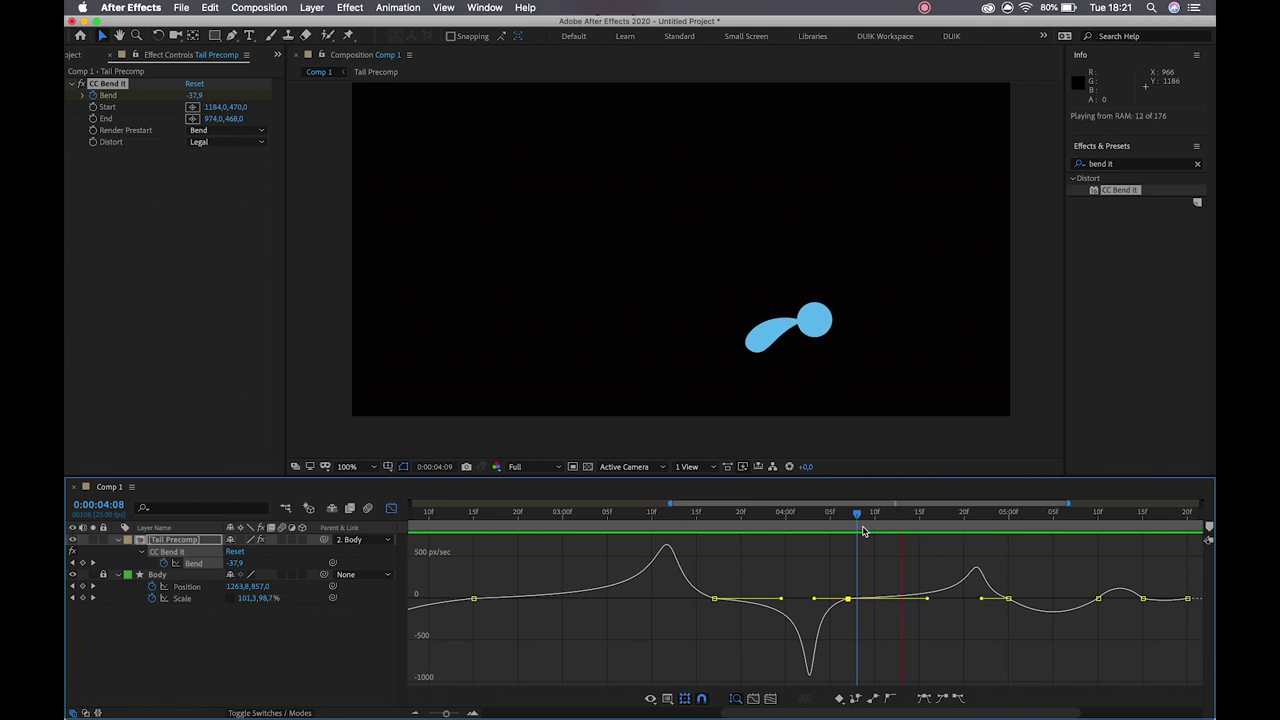
key(space)
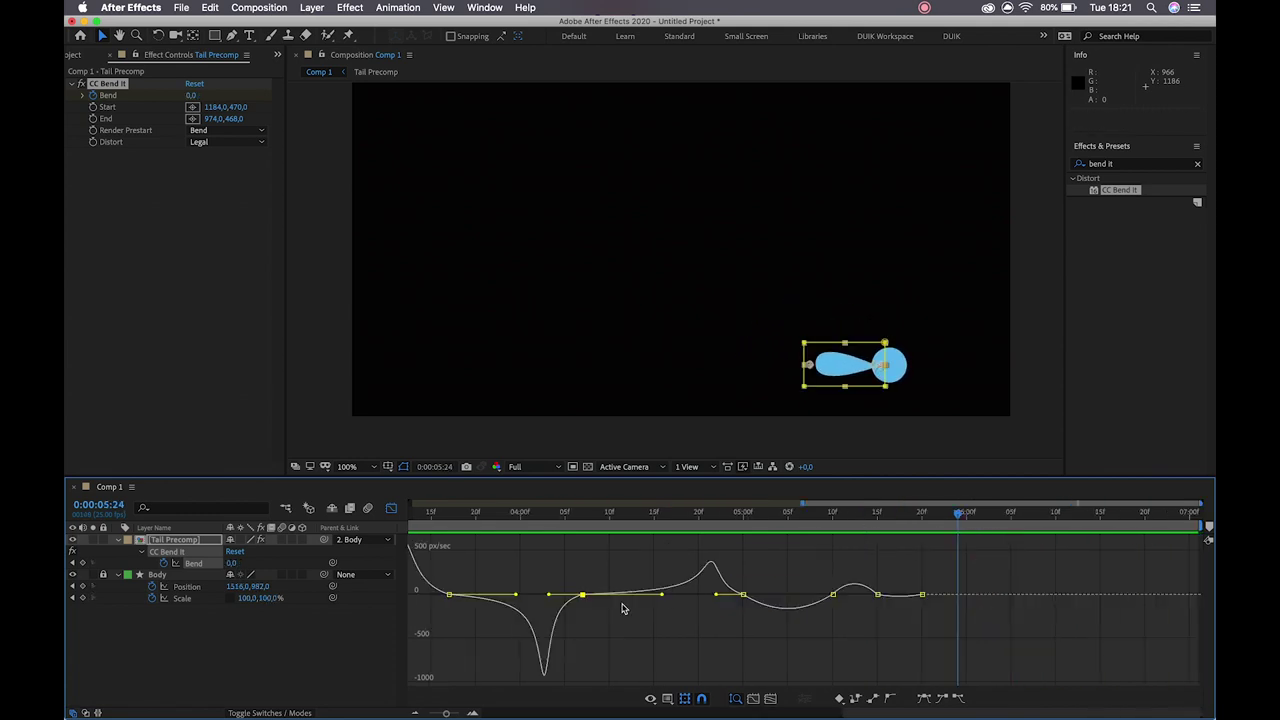
Step: Show the whole timeline, check the bend around 0:00:04:19, close the graph view and preview the animation from the start
scroll(621, 608, left, 10)
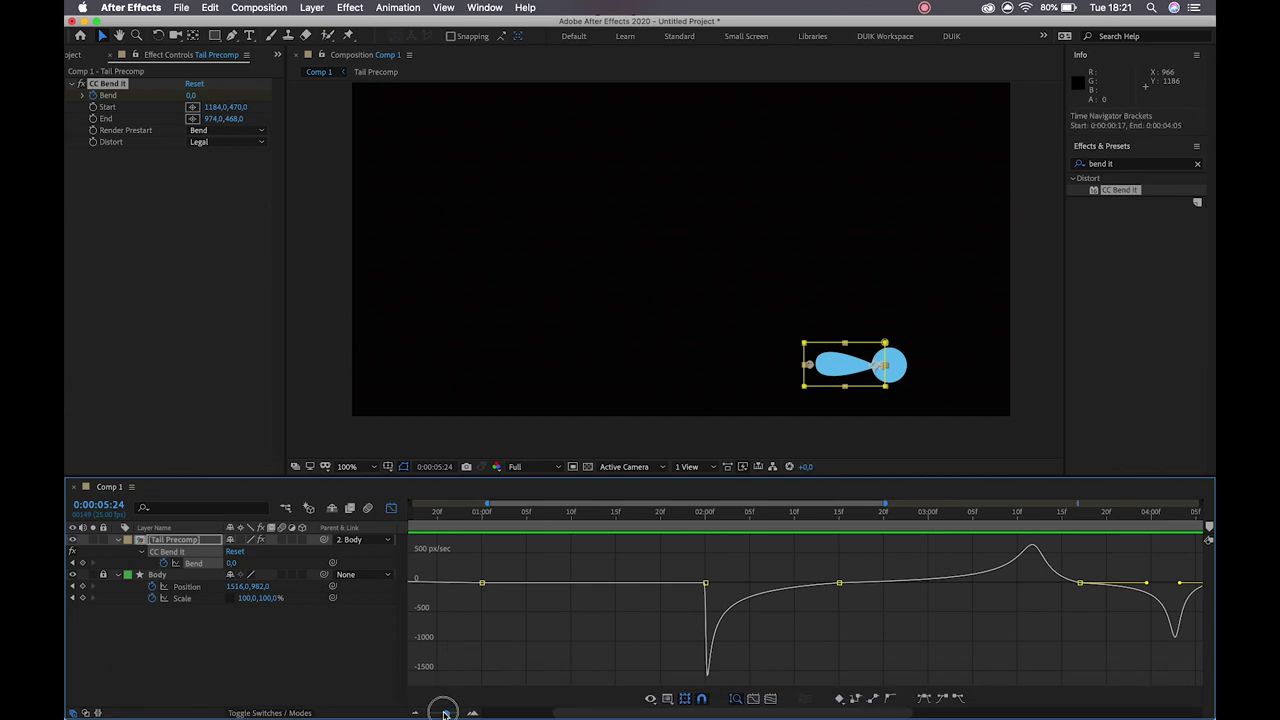
drag(446, 713, 427, 714)
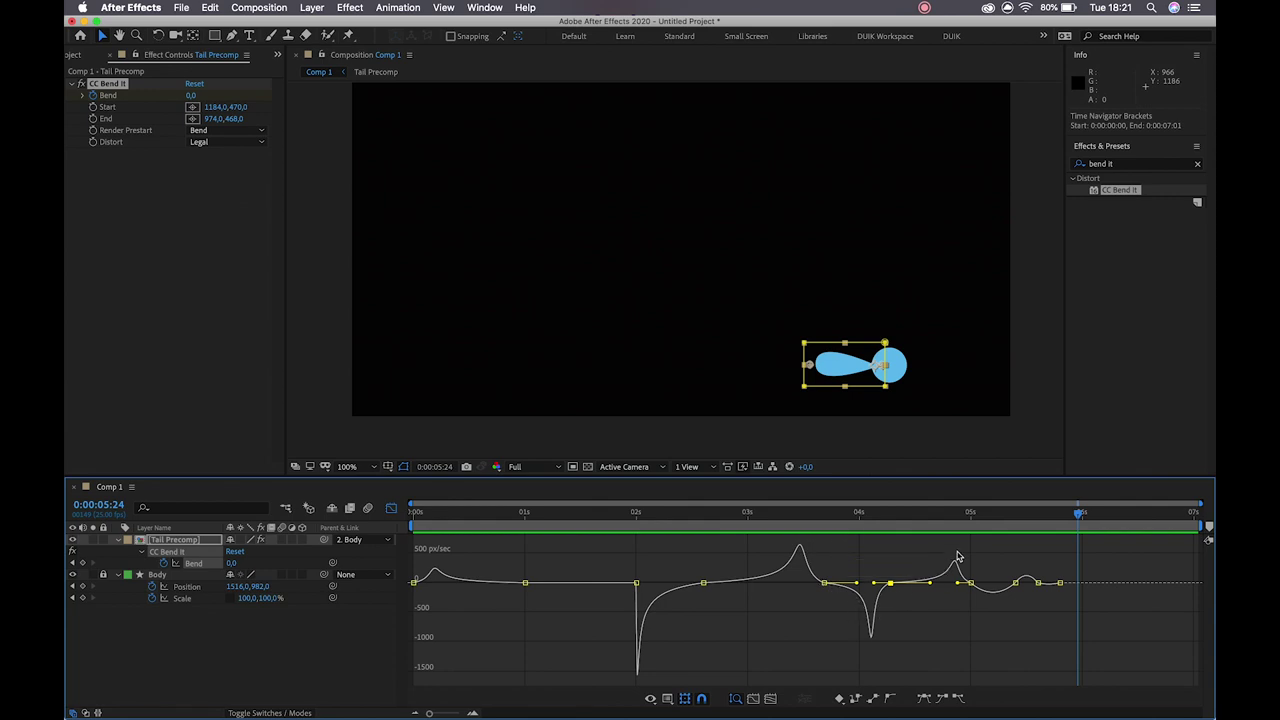
click(945, 516)
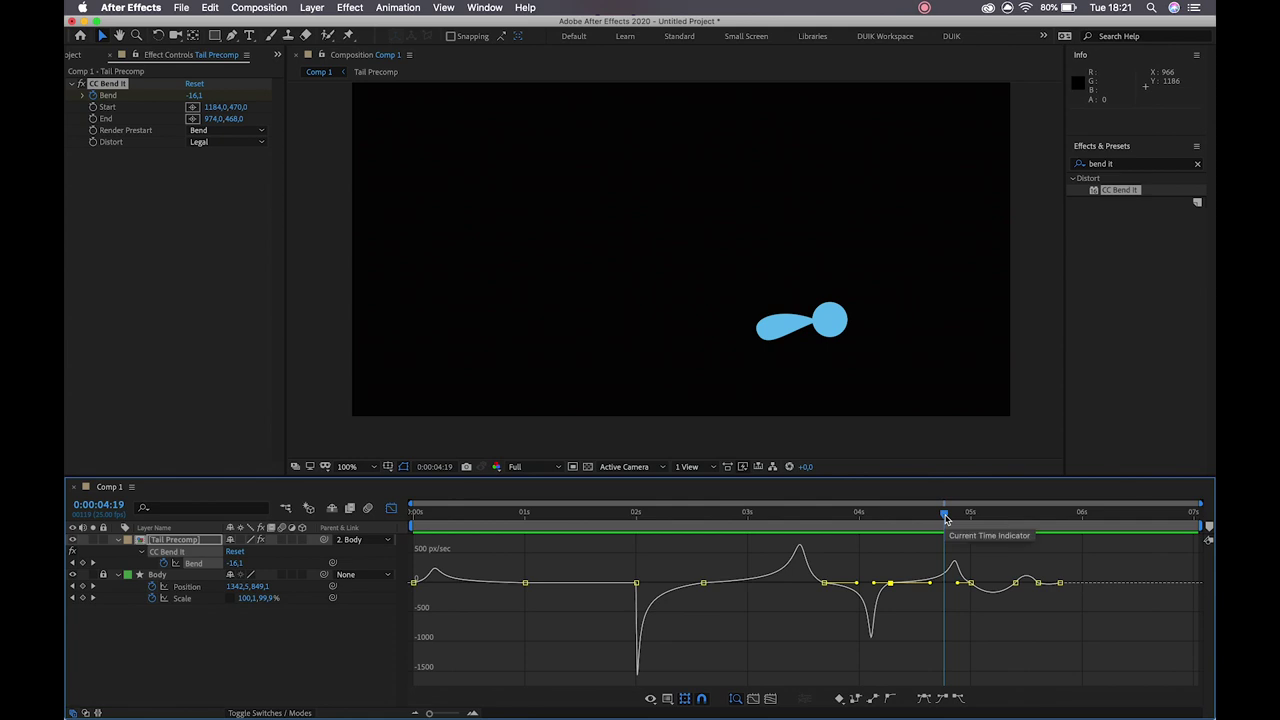
click(866, 516)
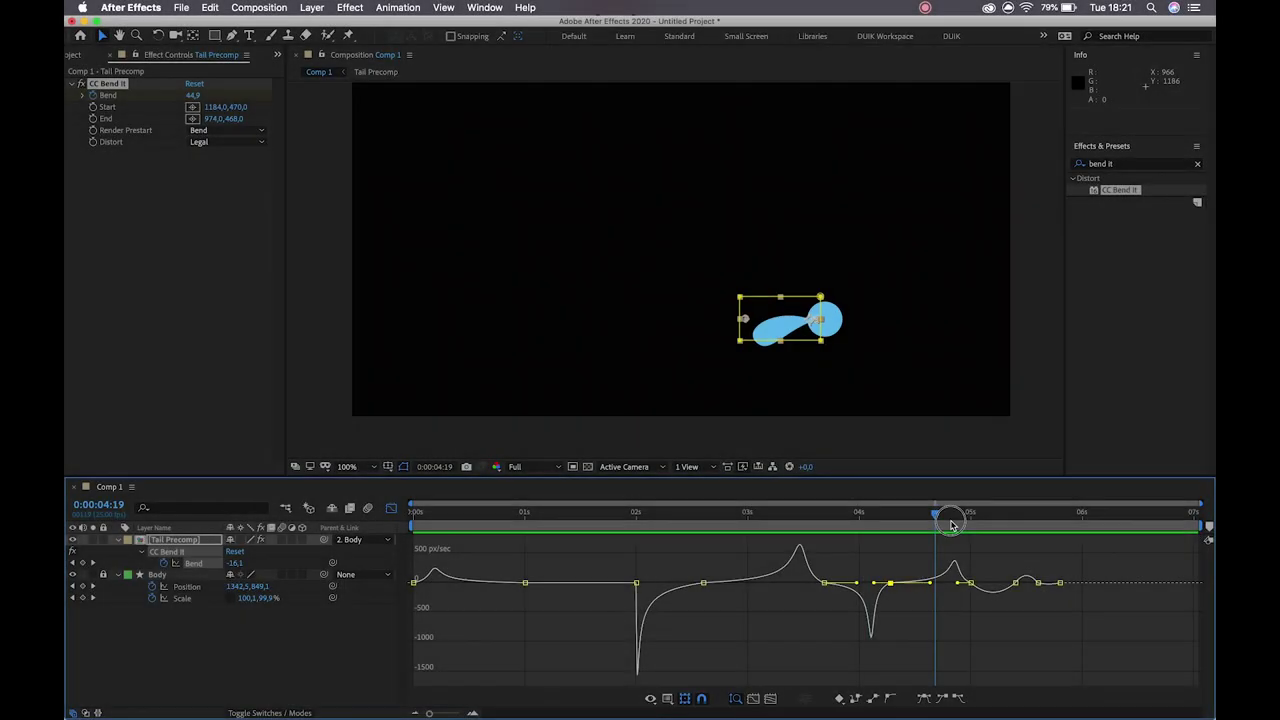
drag(949, 517, 381, 529)
click(392, 509)
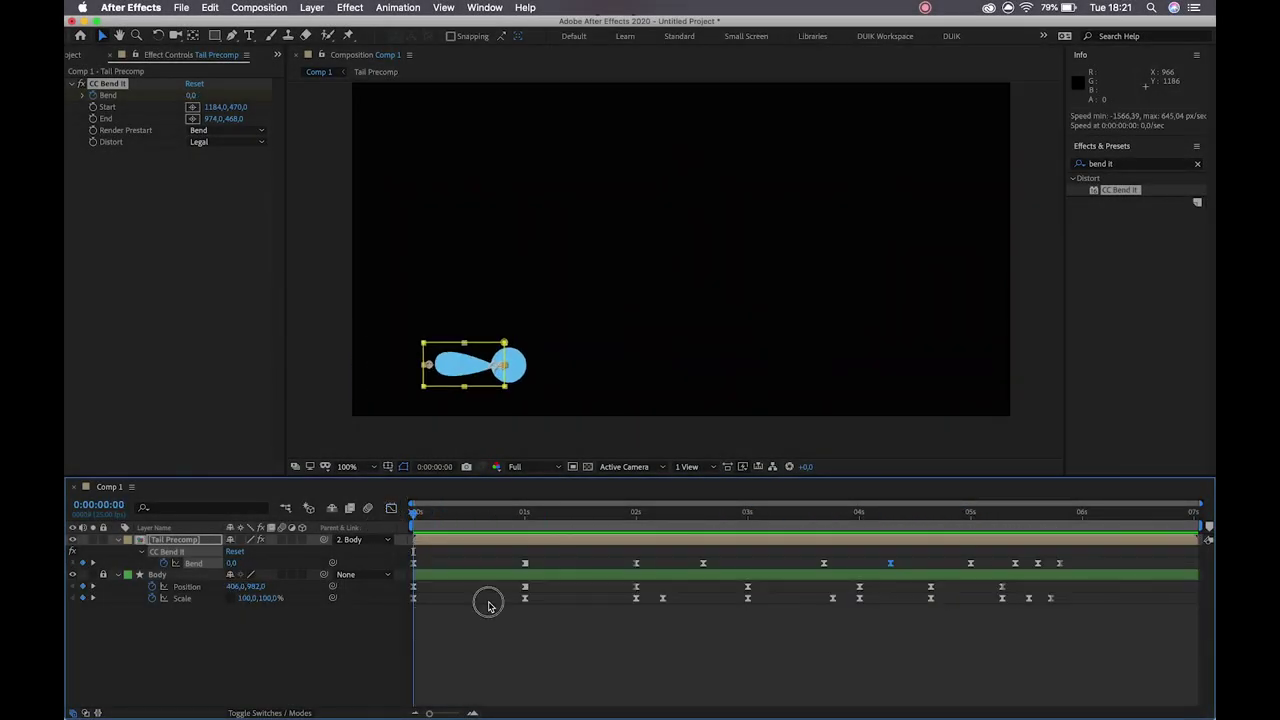
click(471, 643)
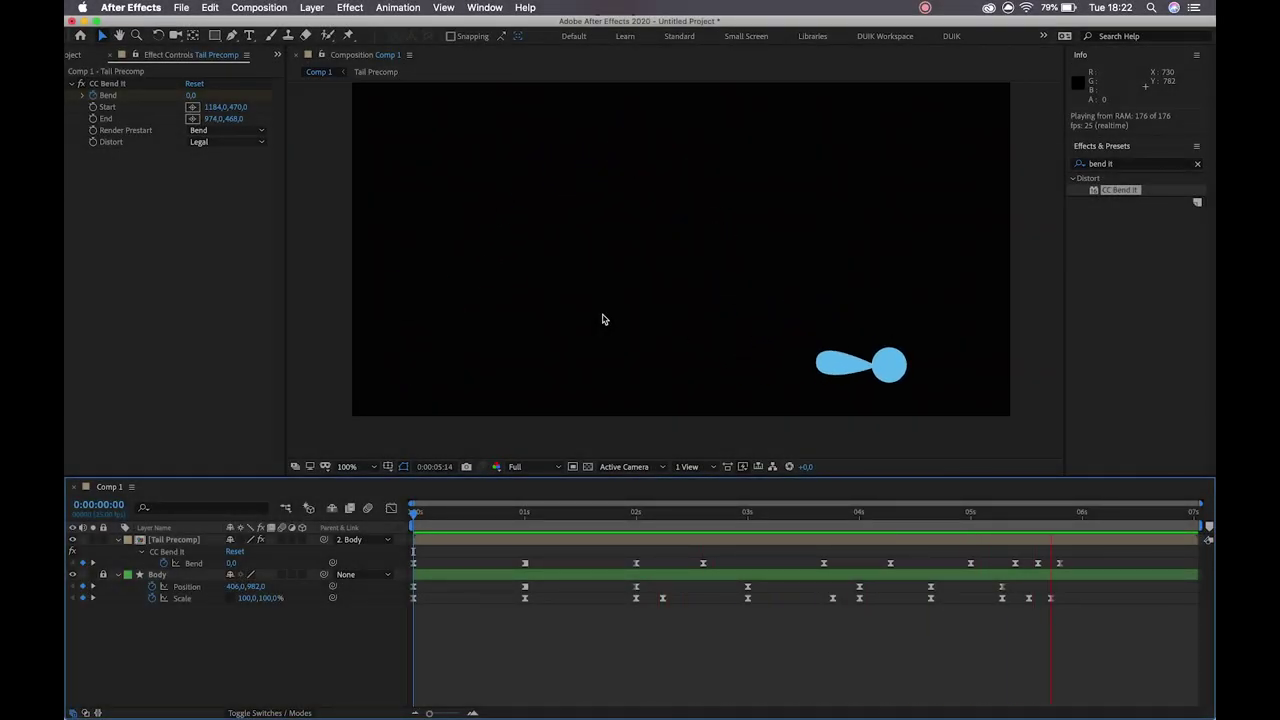
key(space)
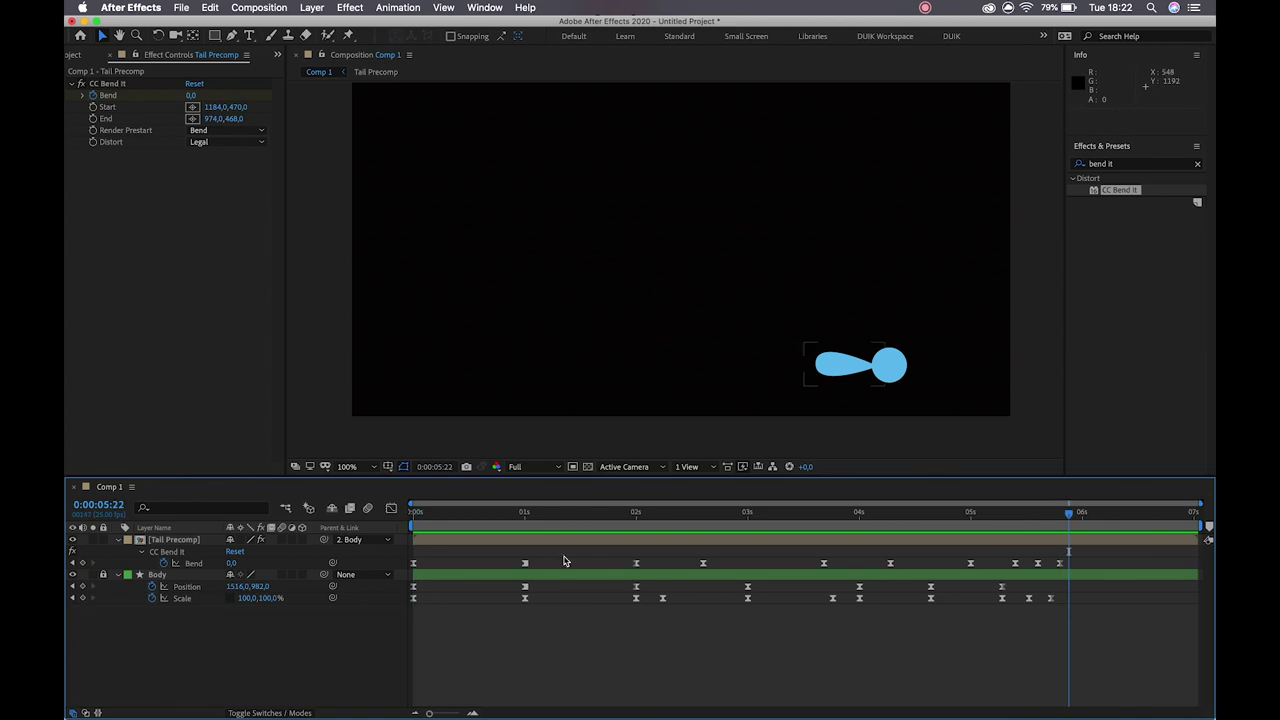
Step: Unlock the Body layer and shift all Bend, Position and Scale keyframes from 0:00:01:00 onward so they start at 0:00:00:15
mouse_move(543, 516)
mouse_down()
mouse_move(517, 514)
mouse_move(646, 531)
mouse_move(527, 529)
mouse_up()
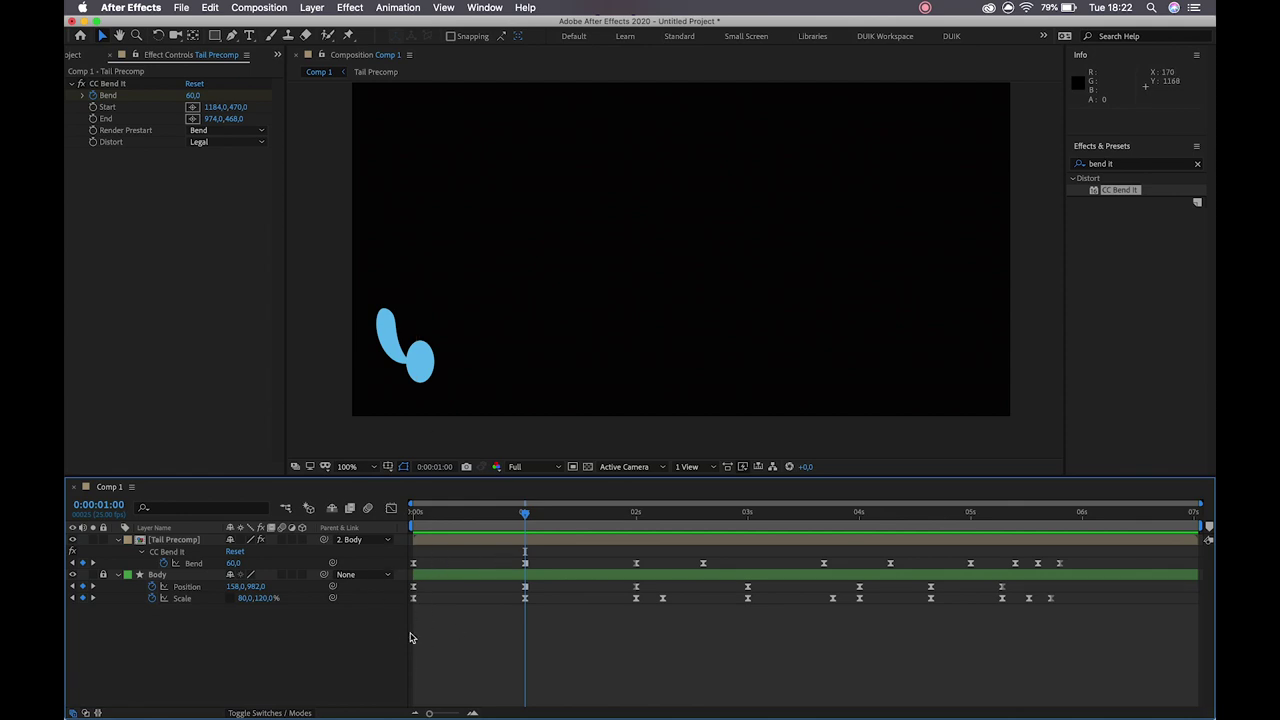
drag(523, 554, 1117, 623)
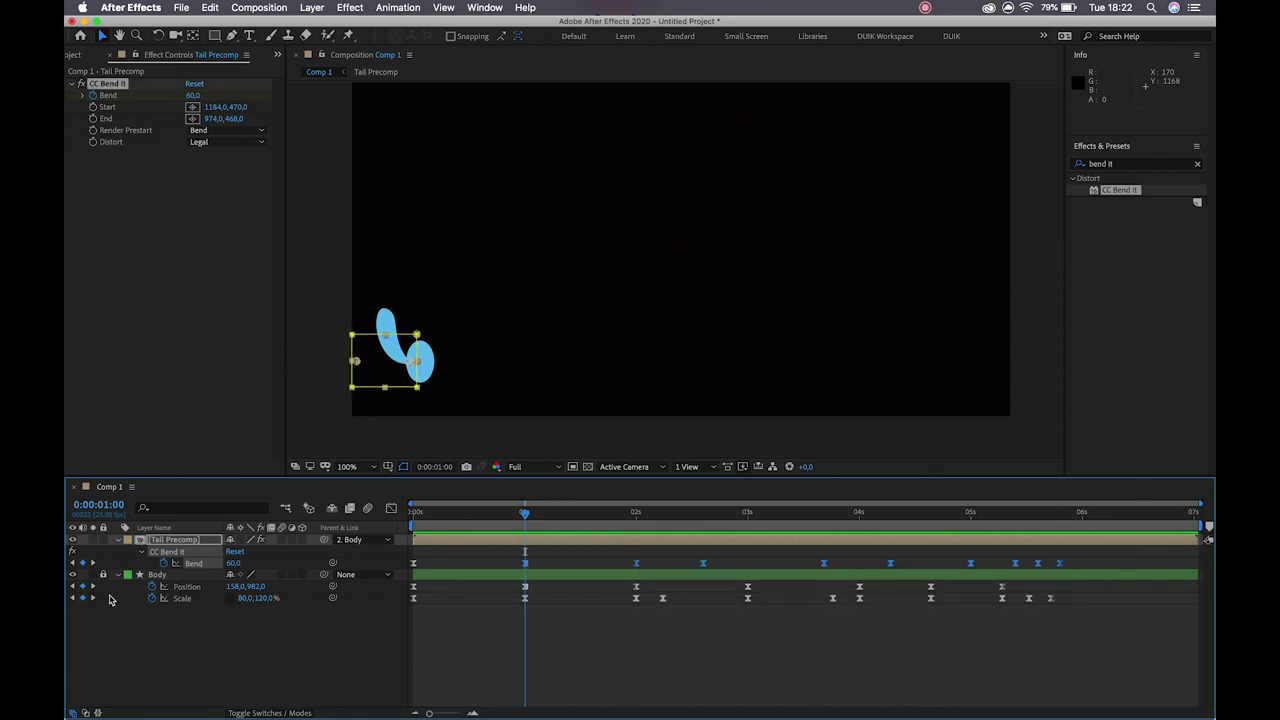
click(102, 575)
drag(502, 559, 1135, 639)
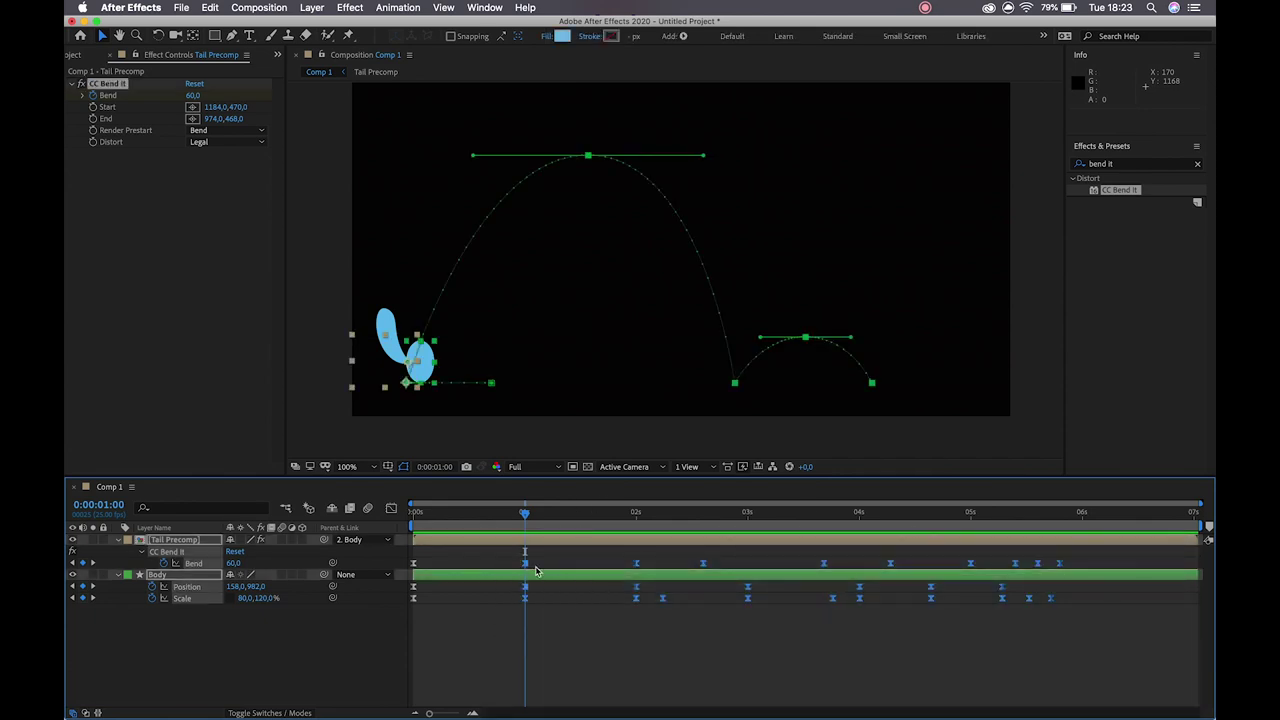
drag(528, 570, 484, 568)
drag(445, 515, 485, 517)
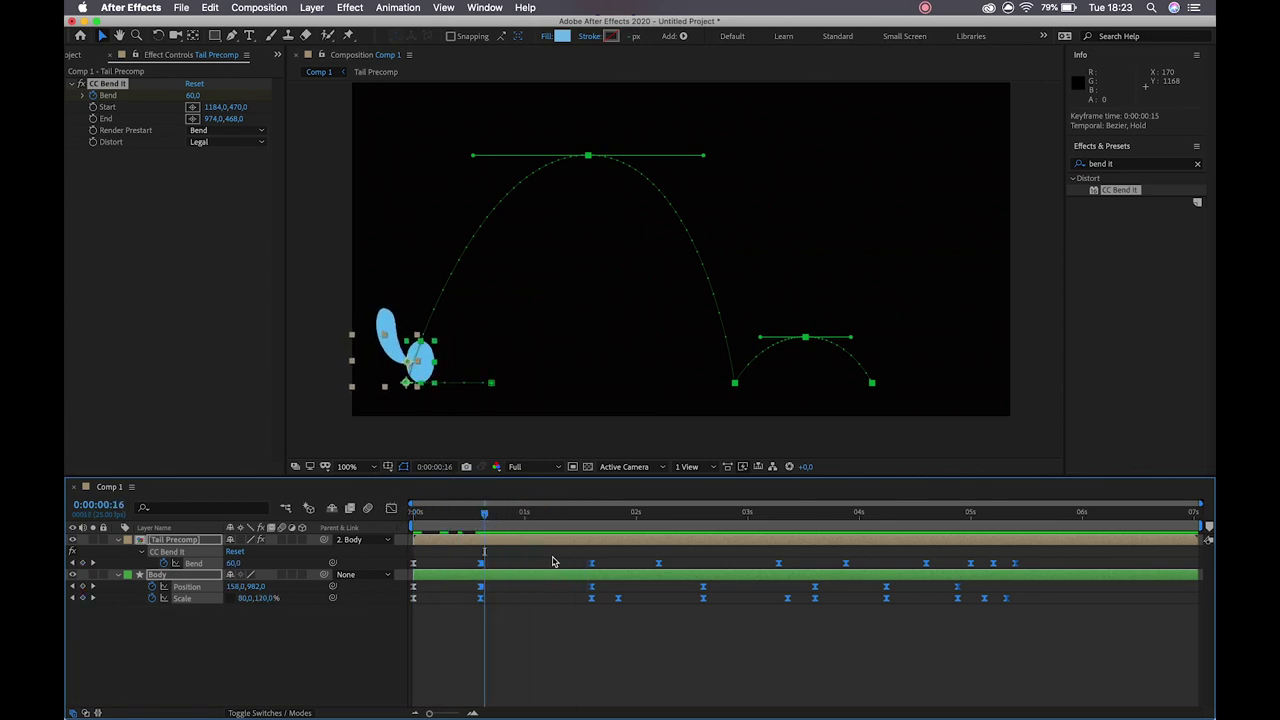
Step: Shift all Bend, Position and Scale keyframes from 0:00:01:15 onward so they start at 0:00:01:04, and preview from the start
click(562, 552)
drag(562, 552, 1080, 645)
drag(591, 563, 543, 563)
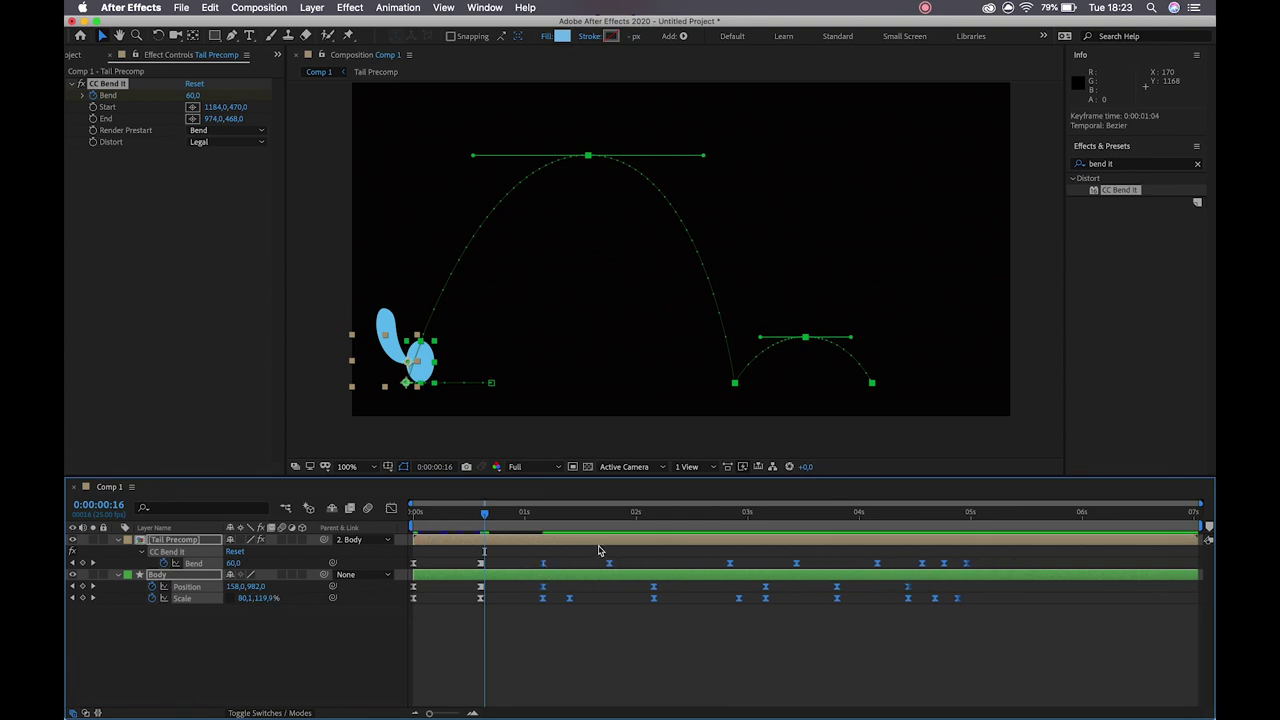
click(630, 626)
drag(484, 513, 400, 510)
key(space)
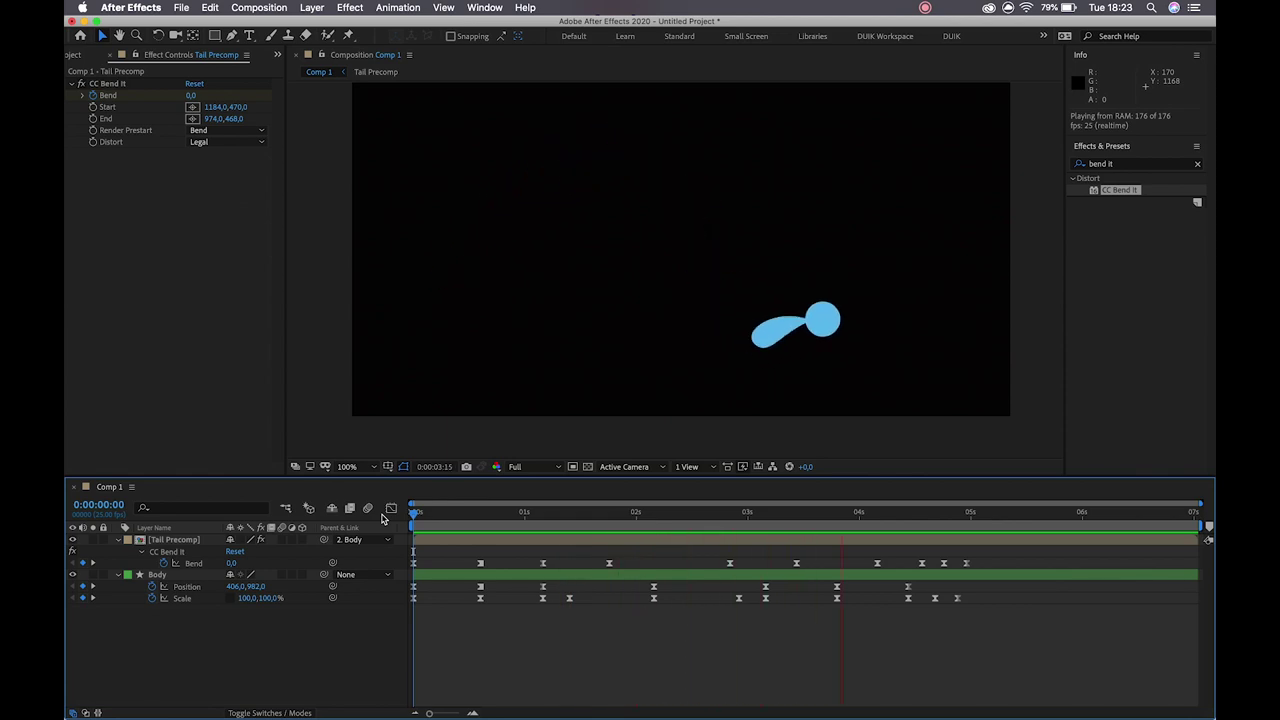
key(space)
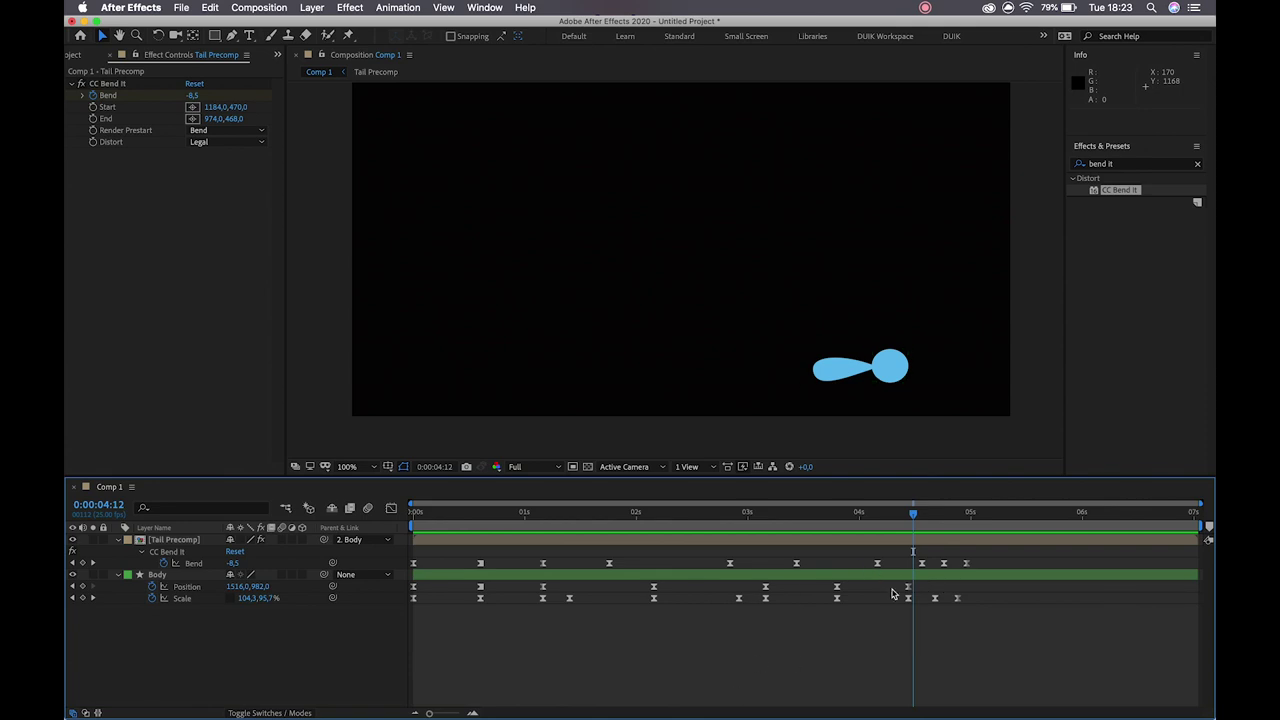
click(871, 541)
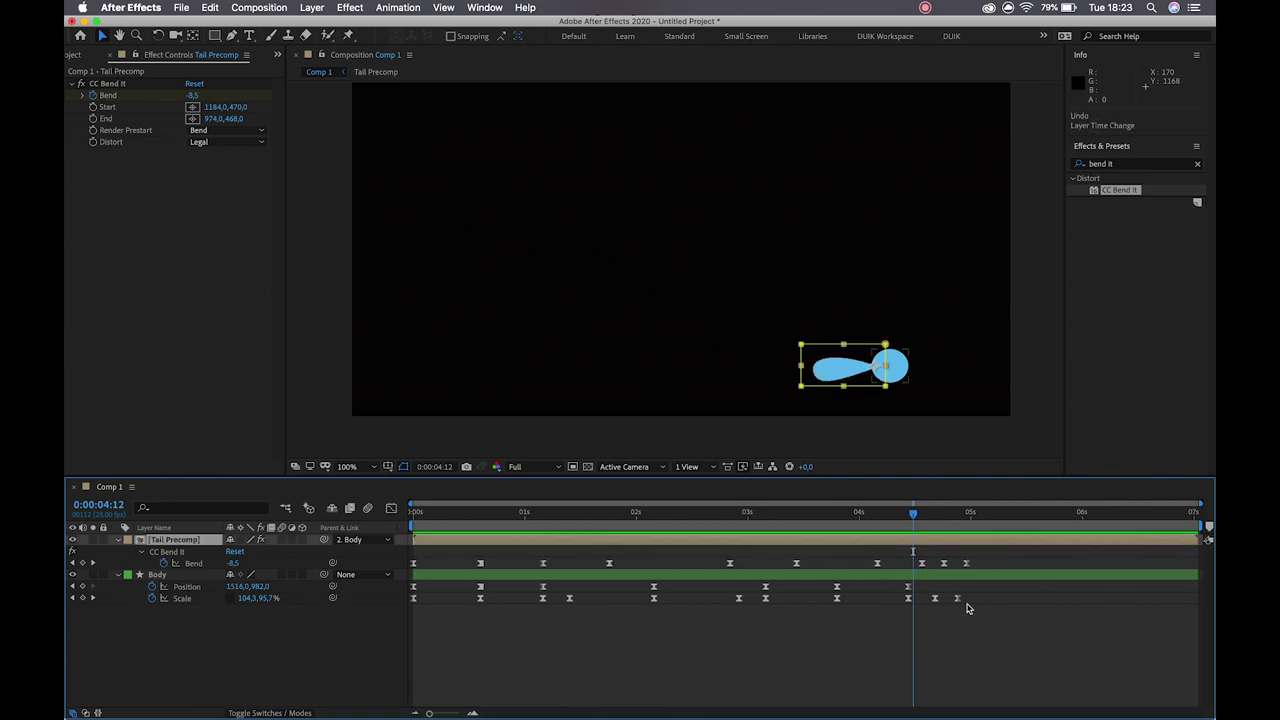
drag(862, 551, 968, 603)
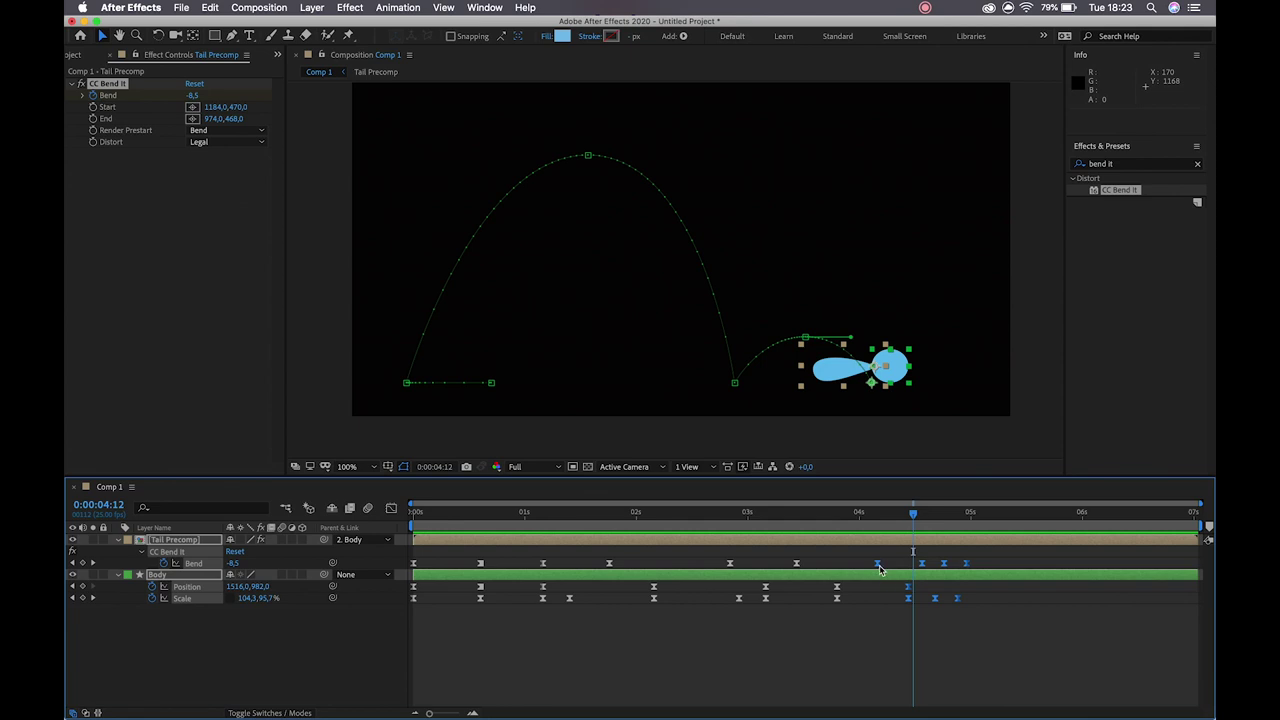
click(898, 619)
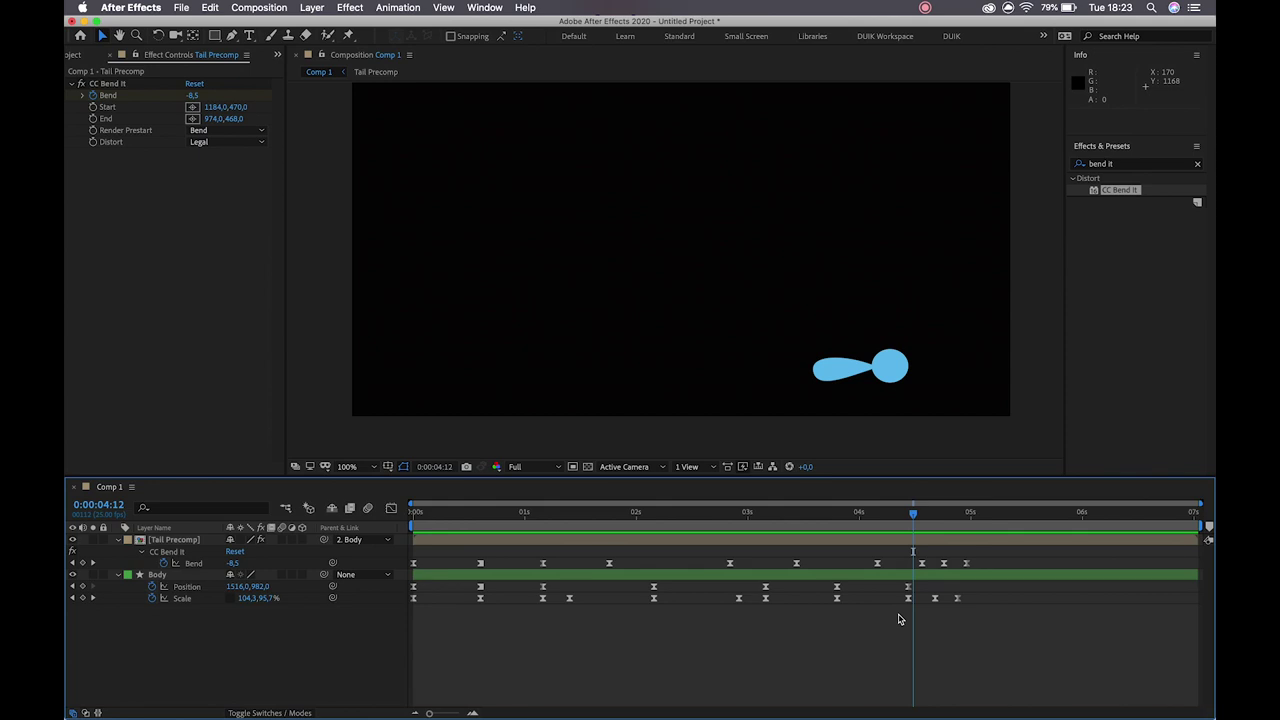
click(1000, 557)
click(424, 618)
Step: Compress all Bend, Position and Scale keyframes proportionally so the last one lands at about 0:00:03:21, and preview from the start
drag(1010, 549, 404, 628)
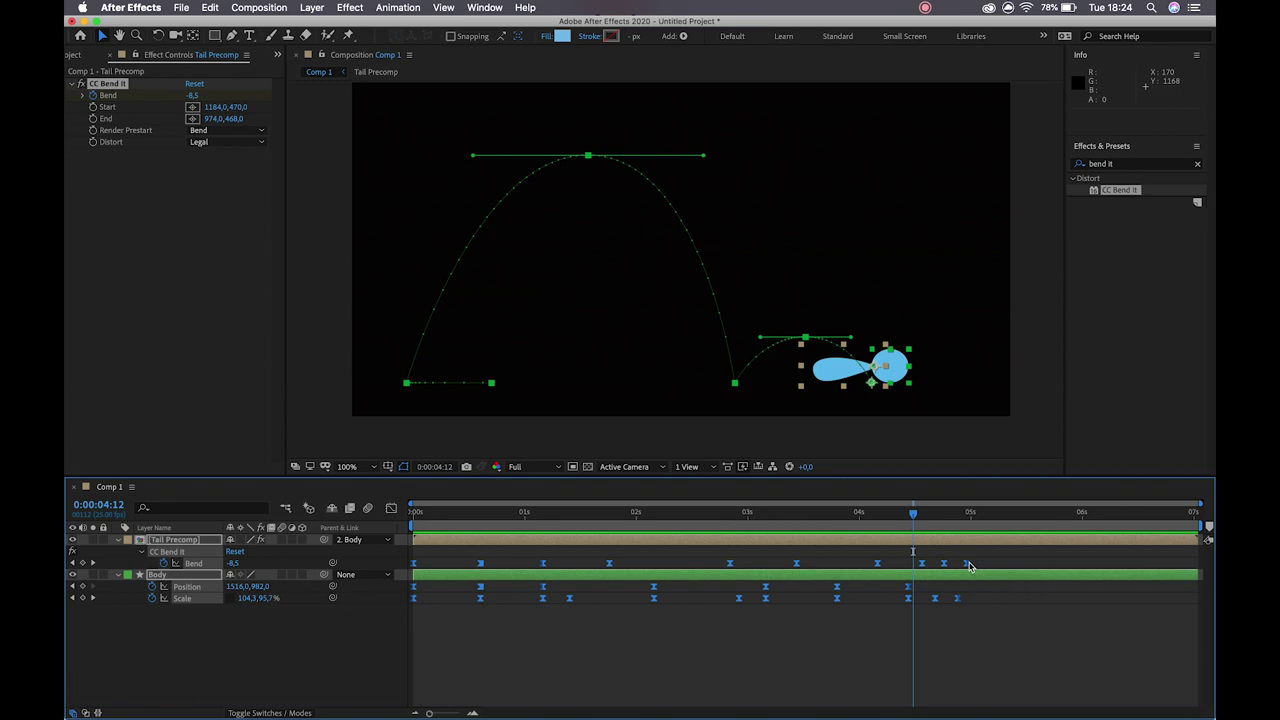
drag(968, 568, 911, 594)
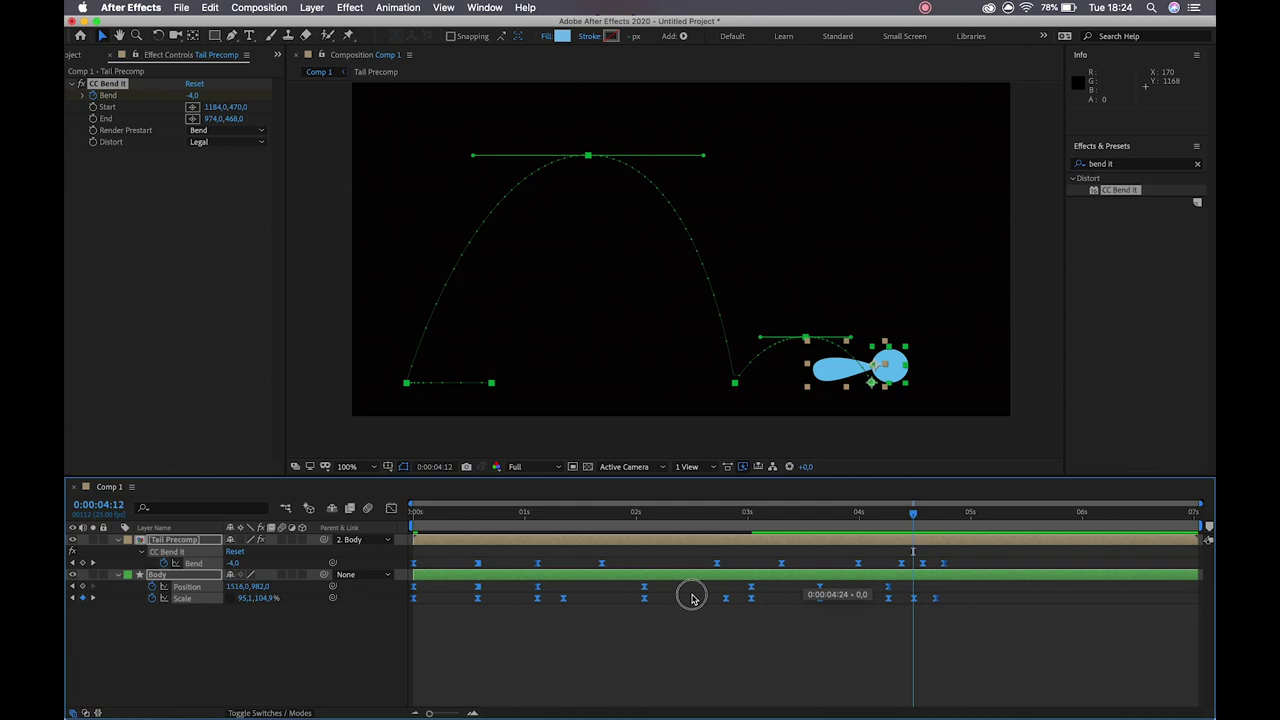
drag(692, 598, 845, 633)
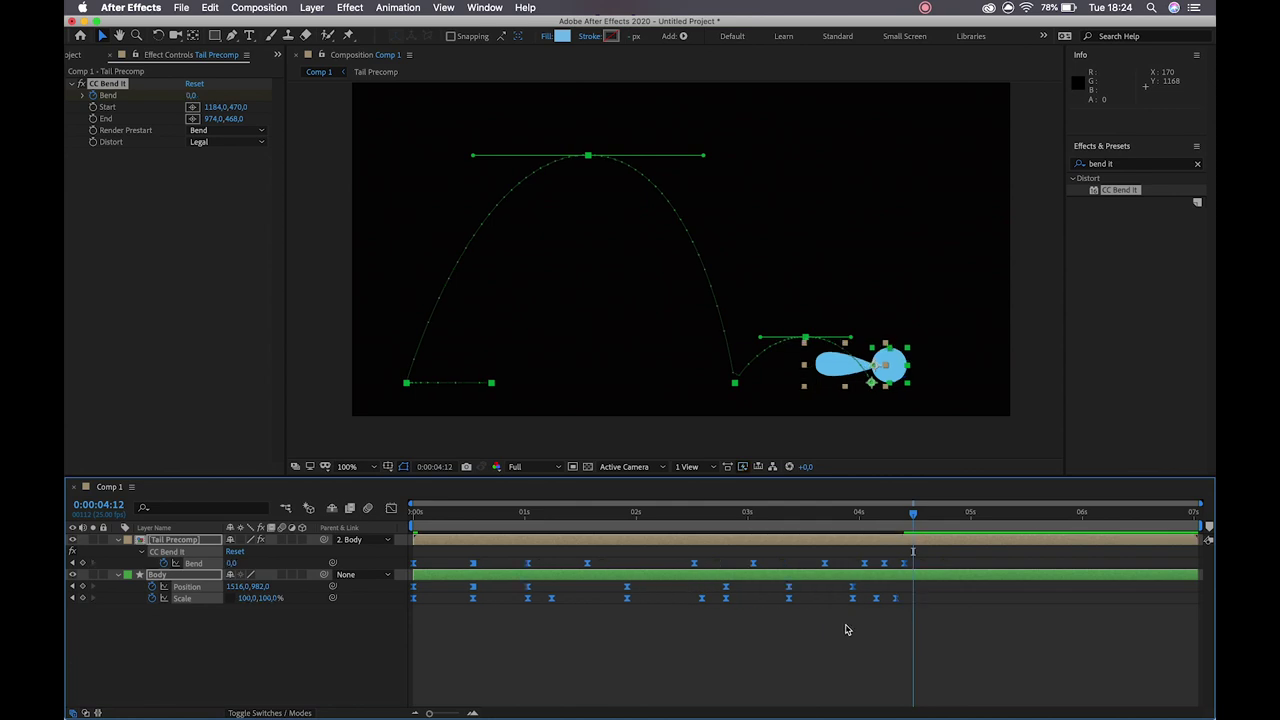
drag(905, 566, 843, 566)
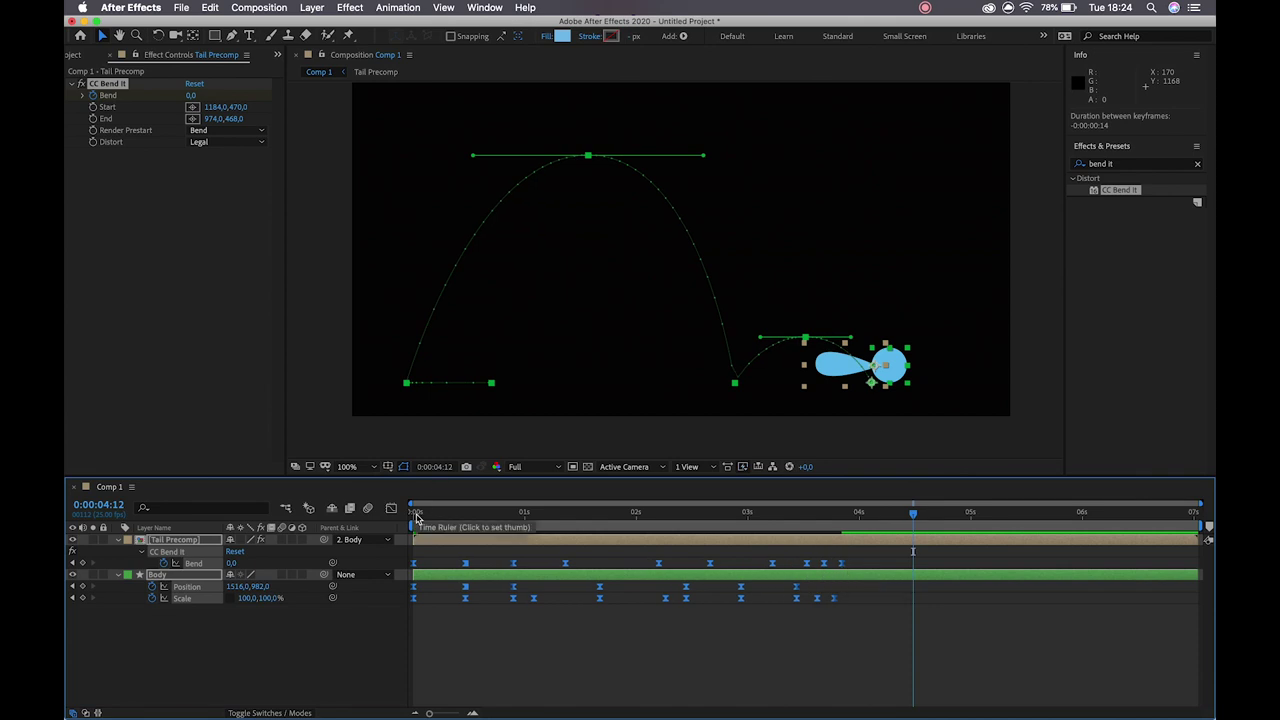
click(415, 512)
key(space)
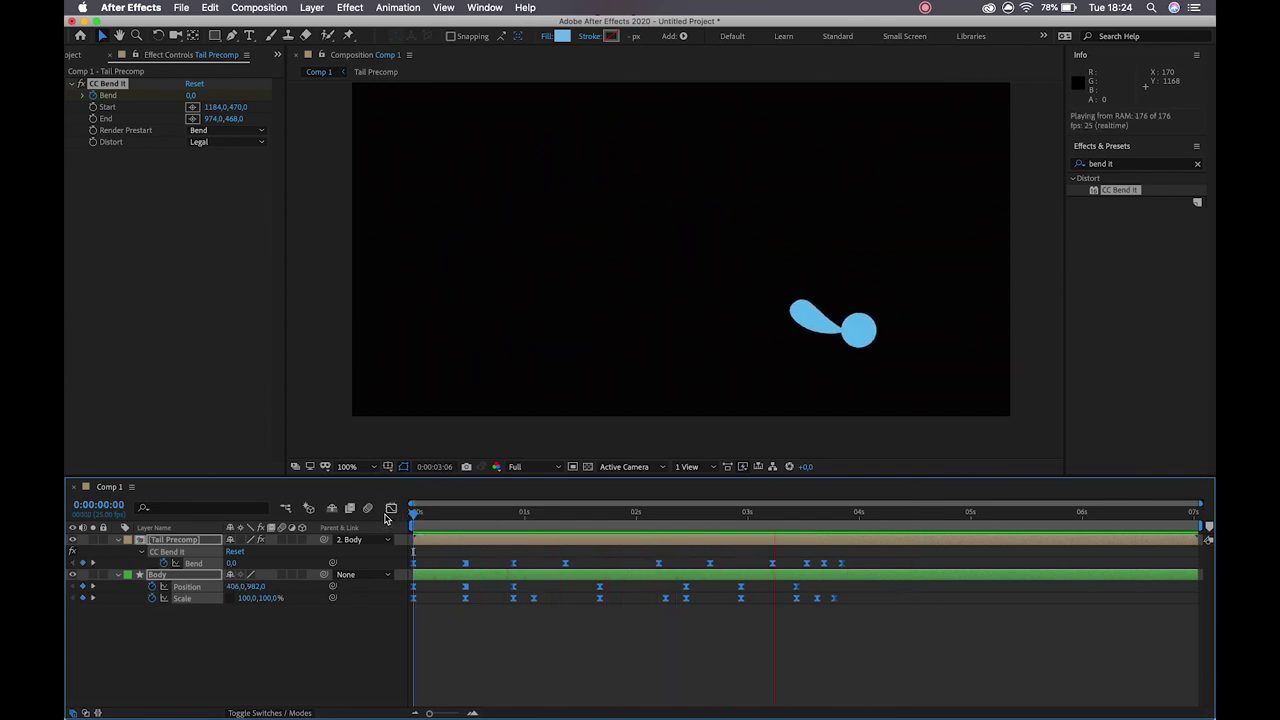
key(space)
Step: Align the first landing's Position and Scale keyframes to 0:00:02:11 and the preceding Scale keyframe to 0:00:02:07
click(737, 646)
click(826, 515)
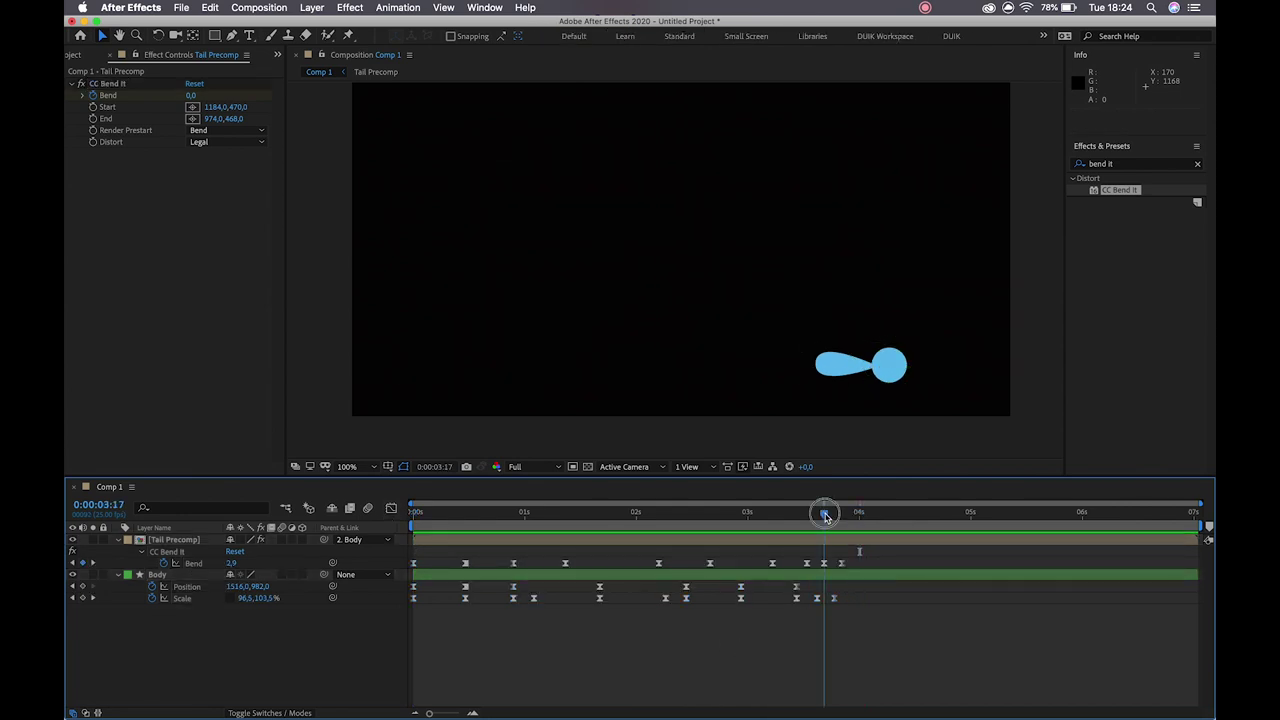
click(597, 515)
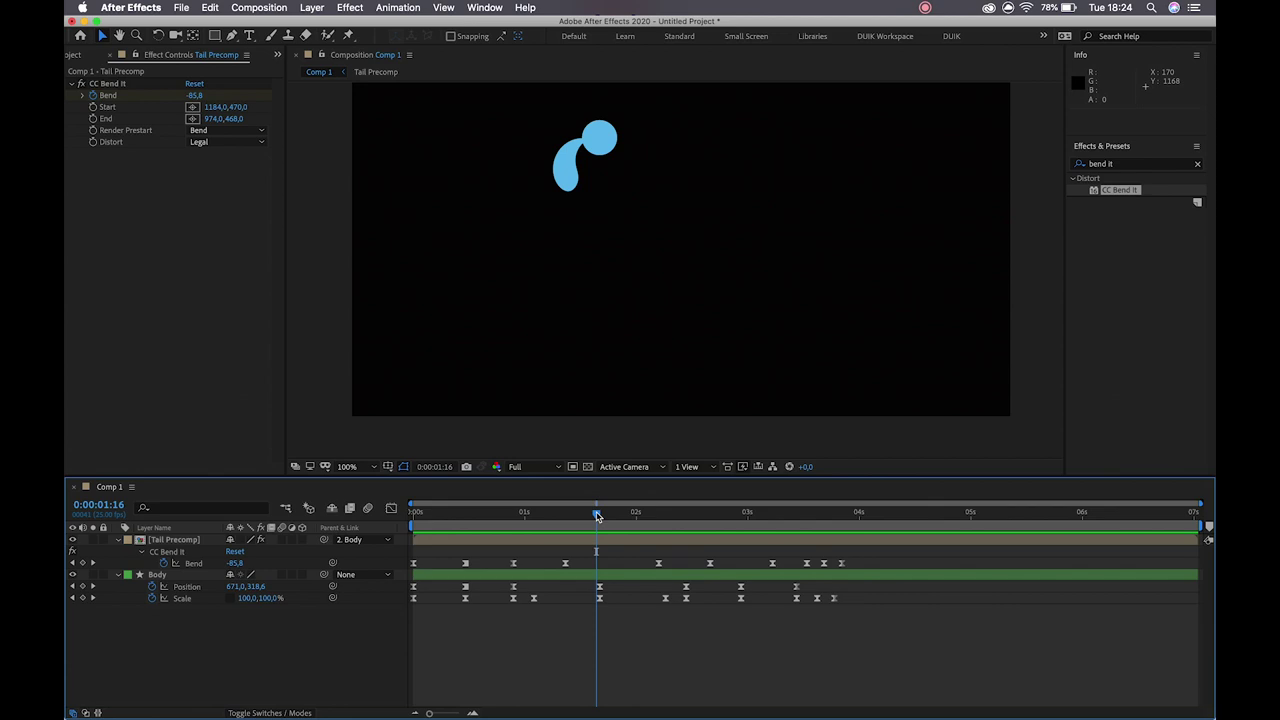
click(473, 713)
scroll(808, 631, right, 5)
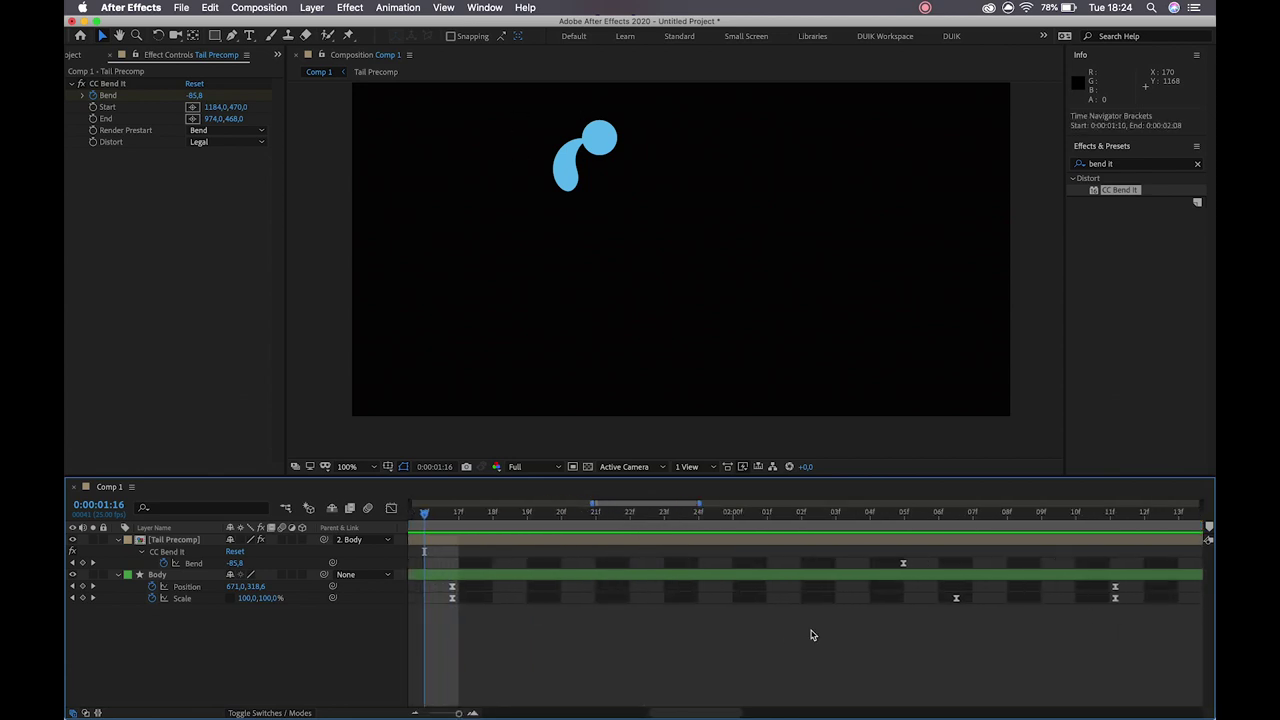
drag(690, 519, 726, 530)
click(710, 597)
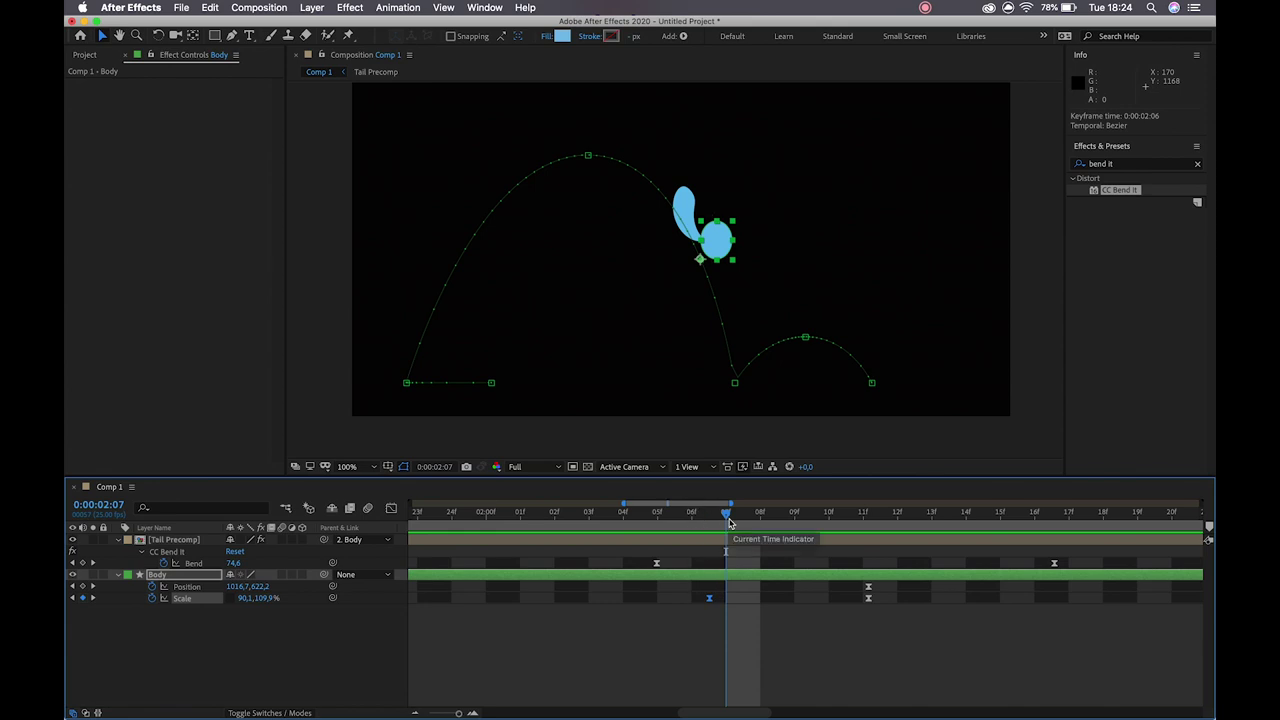
click(863, 608)
click(868, 587)
drag(868, 590, 793, 600)
drag(709, 601, 724, 600)
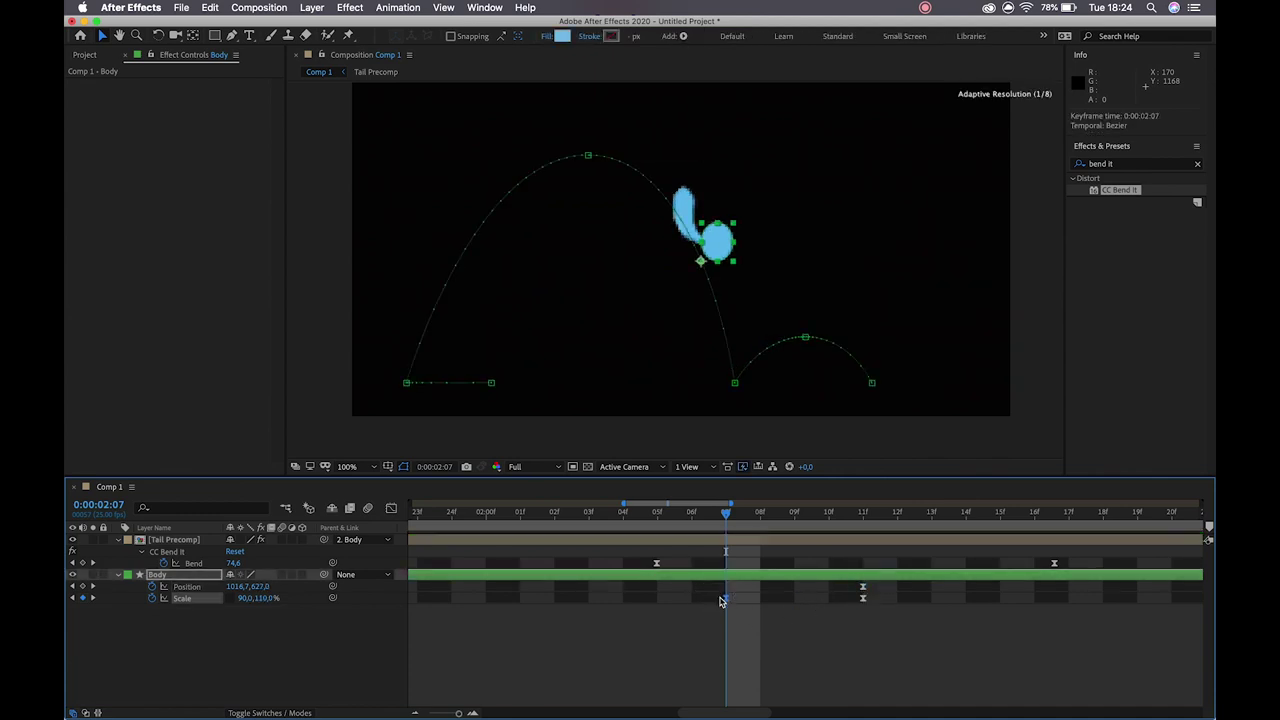
Step: Align the Bend keyframe after the first landing to 0:00:02:17 and the second bounce's peak Position and Scale keyframes to 0:00:02:24
click(657, 564)
scroll(1127, 605, right, 5)
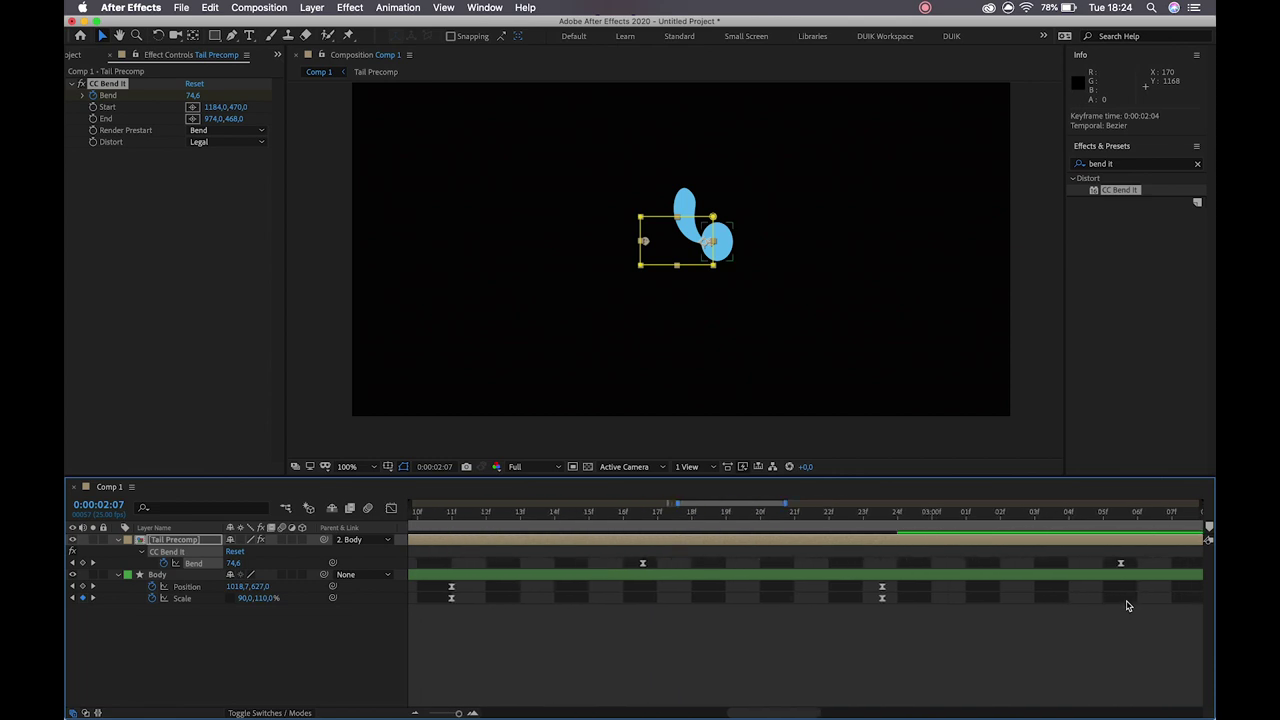
drag(643, 566, 657, 564)
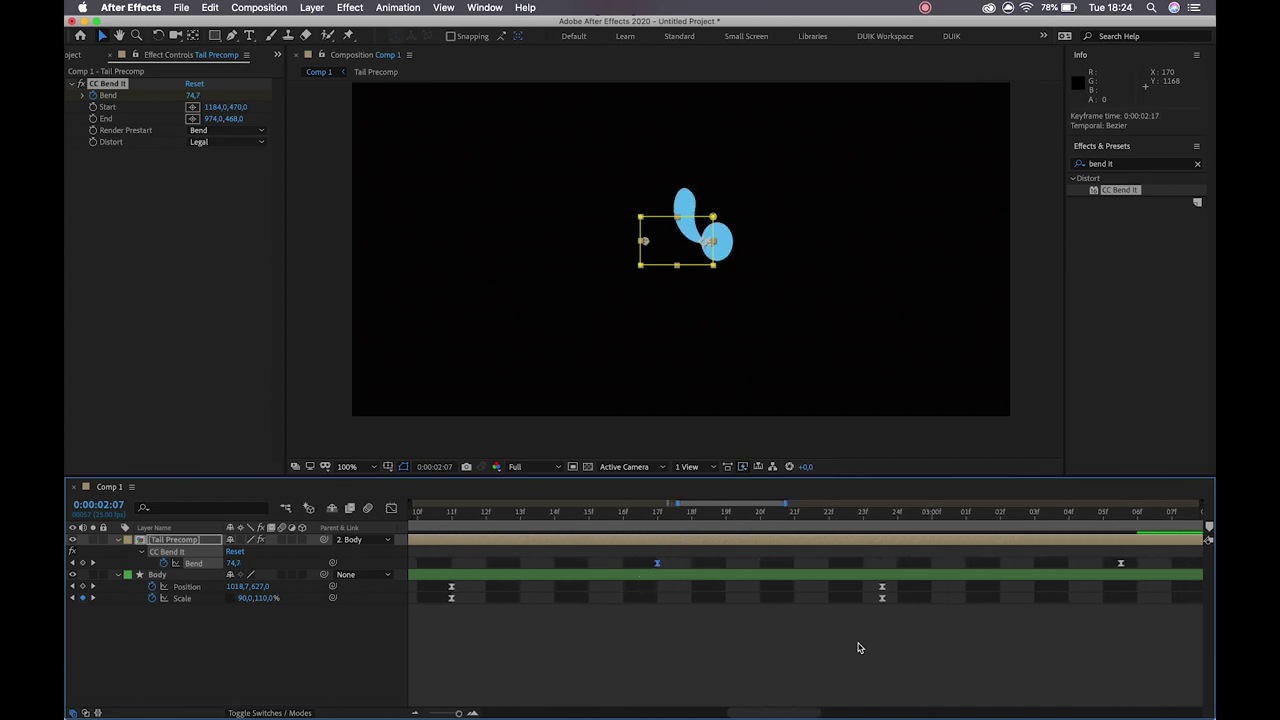
click(882, 598)
drag(883, 591, 896, 591)
Step: Align the second bounce's Bend keyframes to 0:00:03:06 and 0:00:03:13, and its landing Position and Scale keyframes to 0:00:03:11
scroll(950, 627, right, 3)
scroll(950, 627, right, 3)
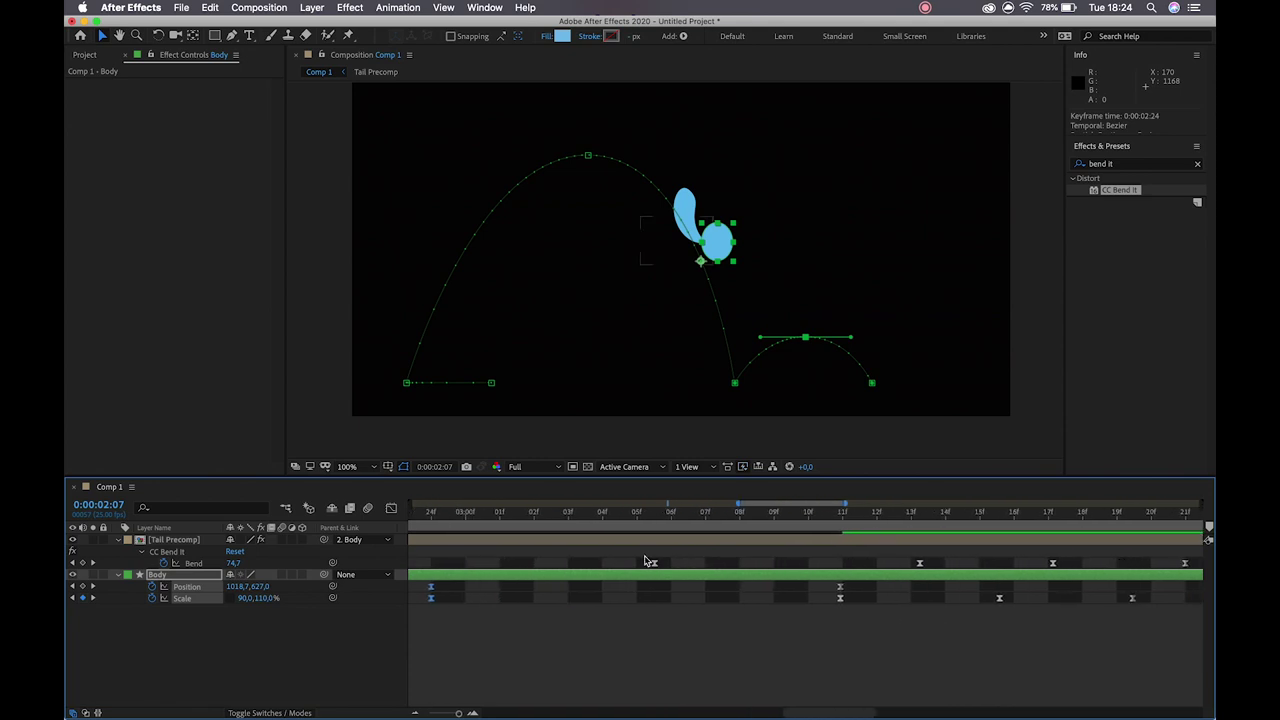
drag(654, 563, 665, 567)
drag(829, 655, 850, 585)
drag(920, 563, 909, 563)
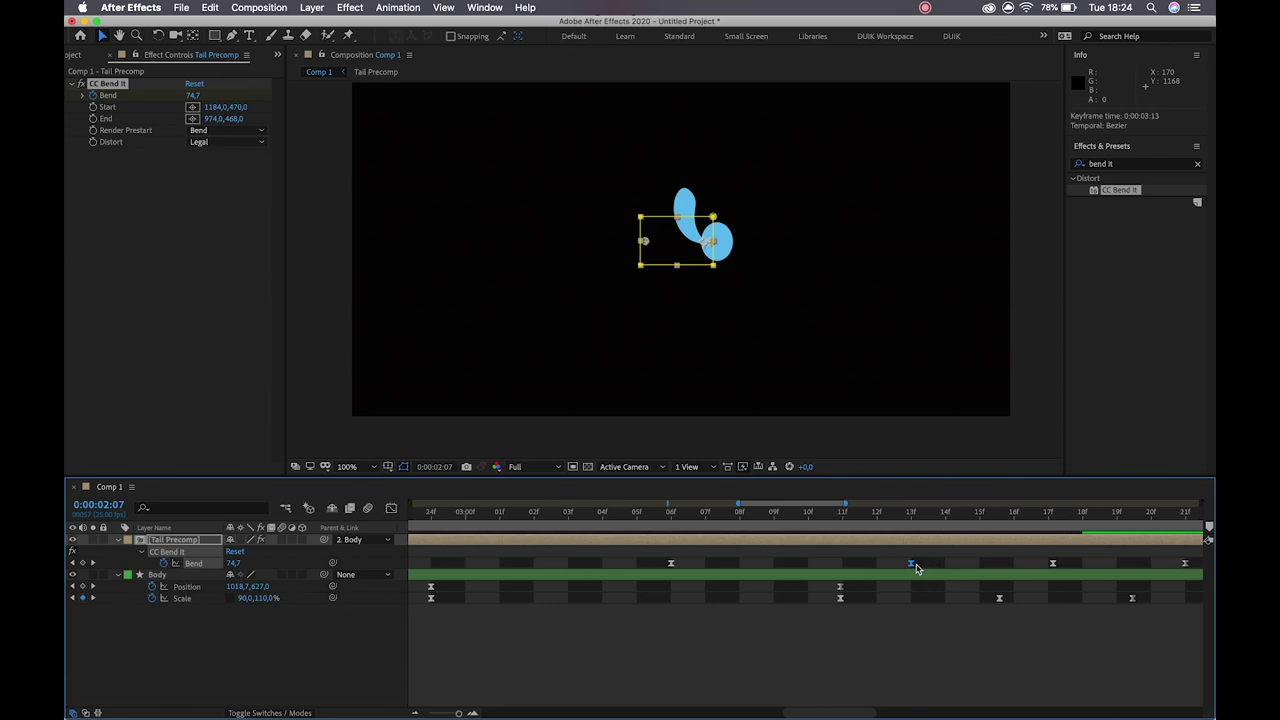
Step: Align the last two Bend keyframes to 0:00:03:17 and 0:00:03:21, and the last two Scale keyframes to 0:00:03:16 and 0:00:03:20
scroll(971, 611, right, 6)
scroll(969, 614, right, 1)
click(690, 564)
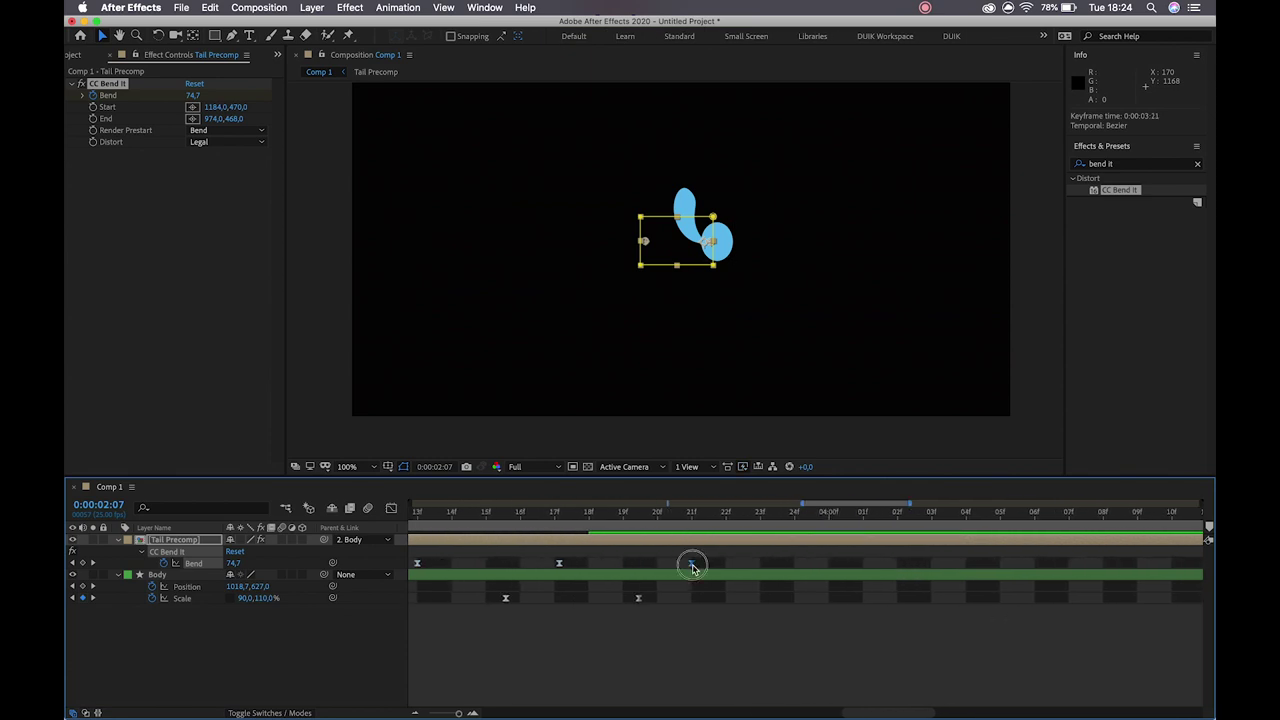
click(639, 599)
drag(639, 599, 656, 599)
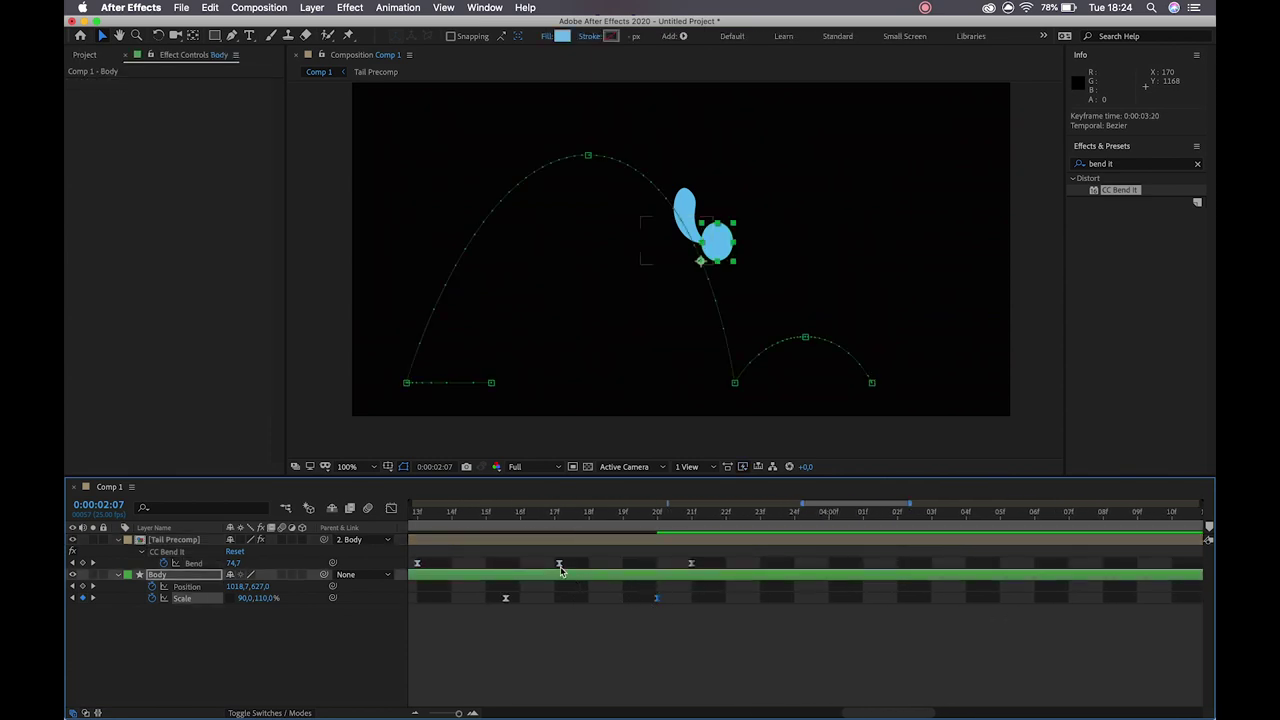
drag(559, 563, 554, 563)
click(507, 598)
Step: Show the whole timeline again and preview the retimed animation from the start
key(minus)
key(minus)
key(minus)
click(440, 511)
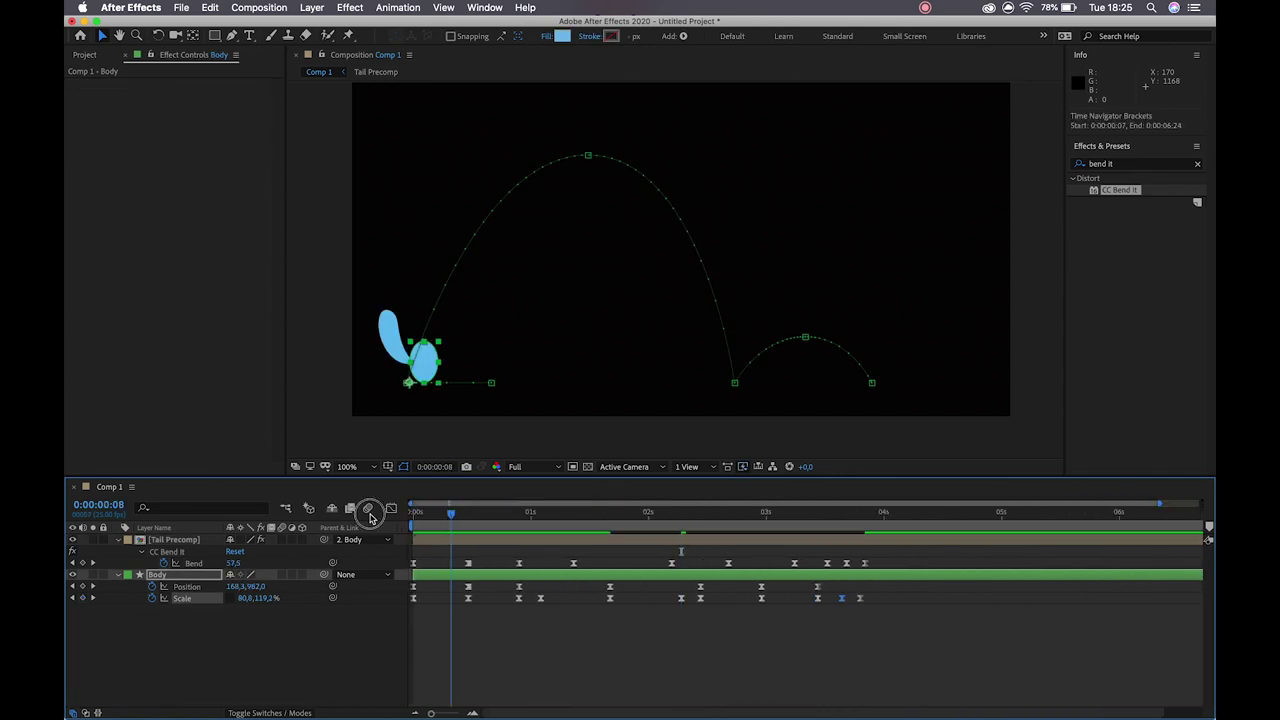
key(space)
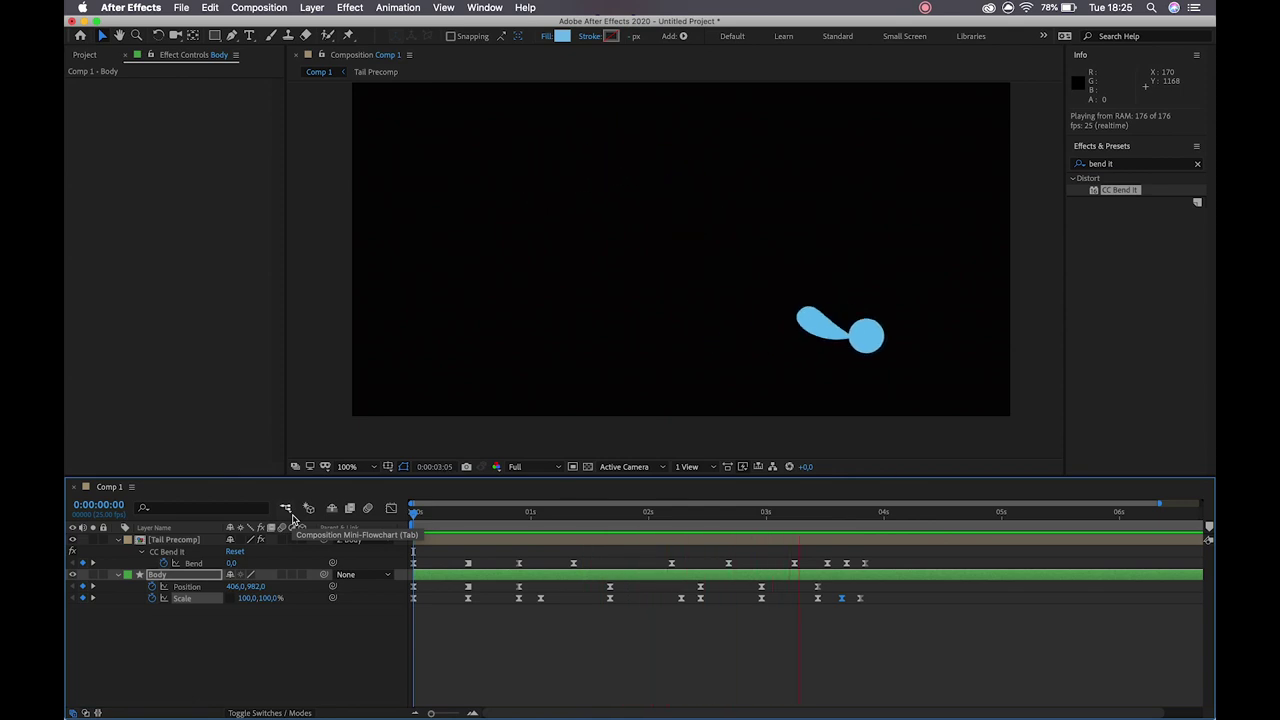
key(space)
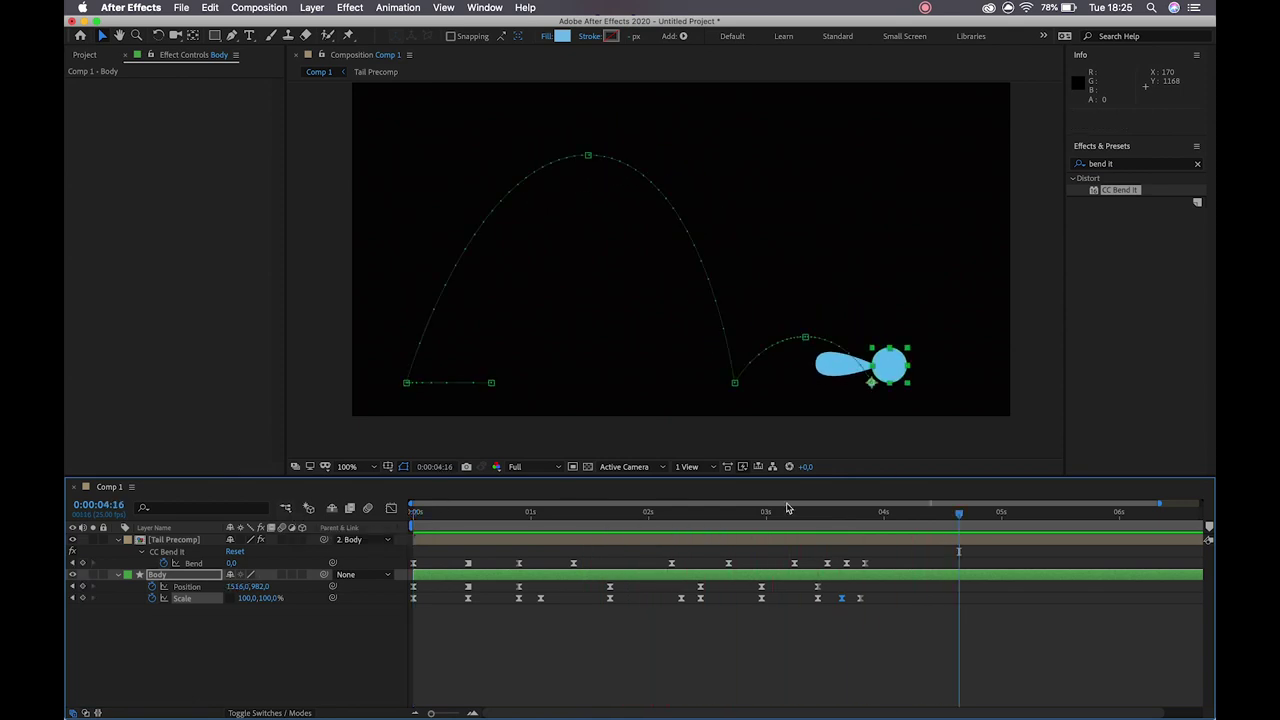
Step: End the work area at 0:00:04:12, trim the composition to it and return to the first frame
drag(812, 517, 940, 545)
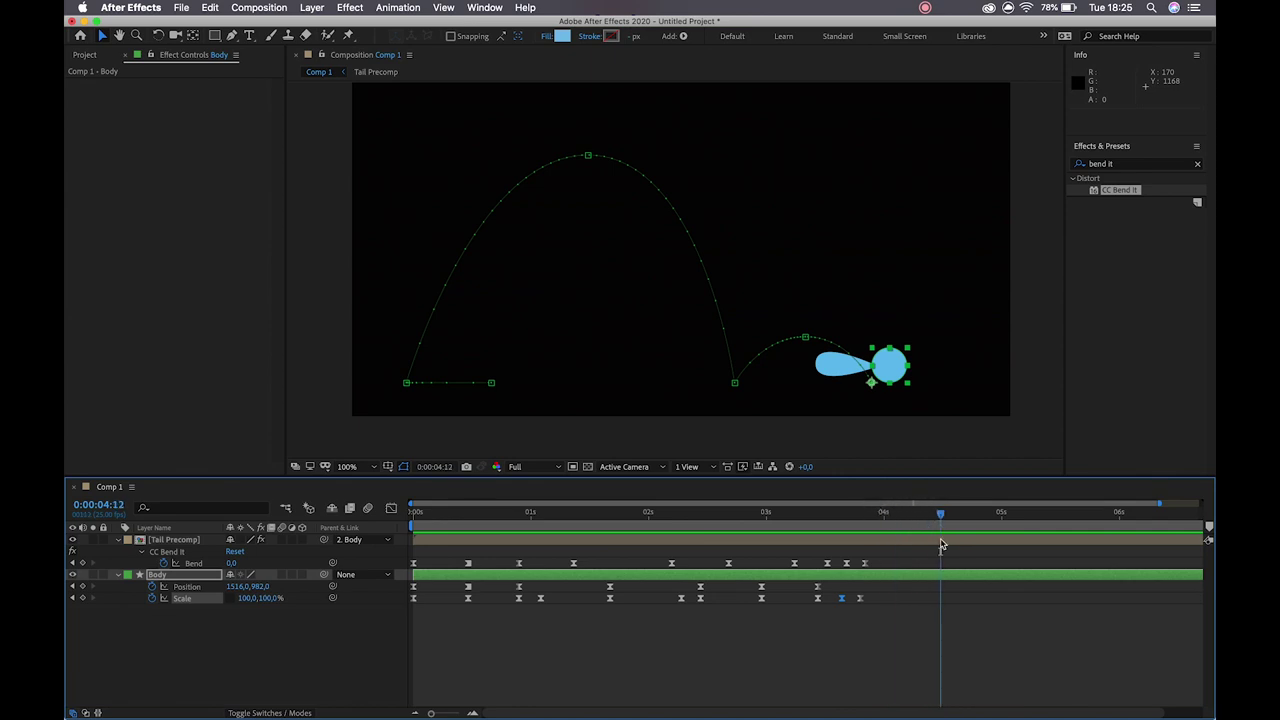
key(n)
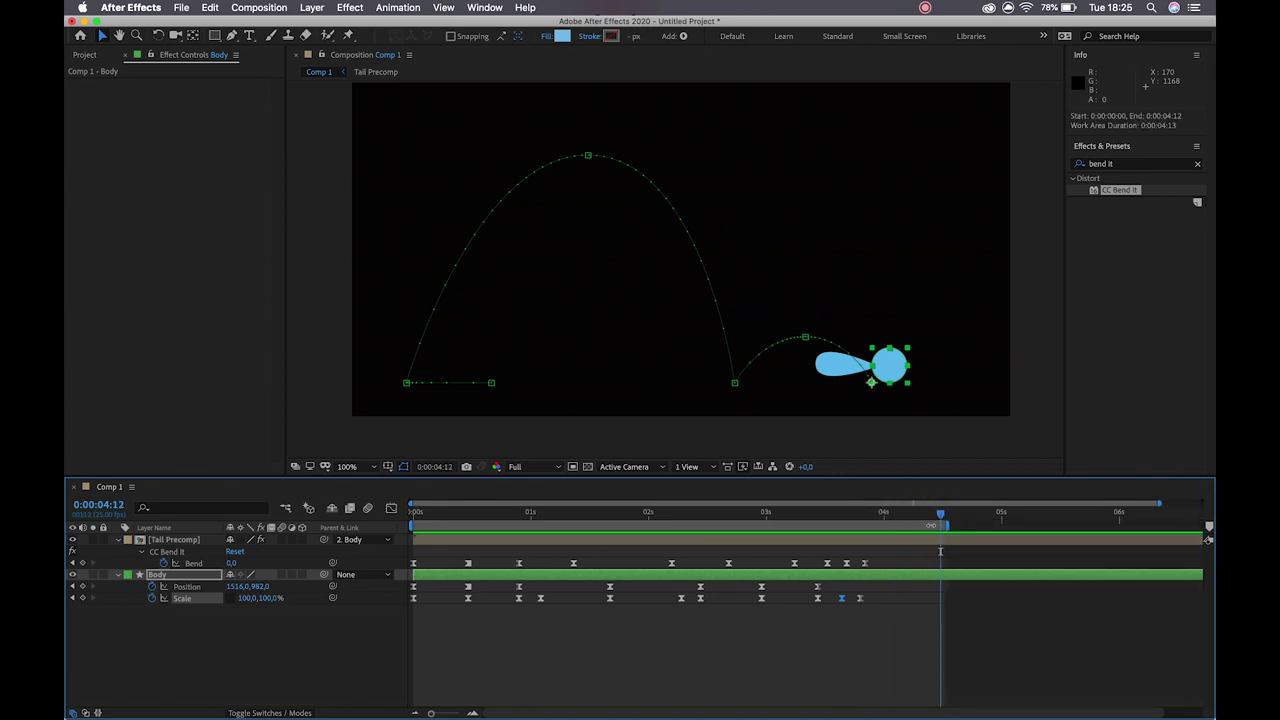
drag(950, 525, 871, 524)
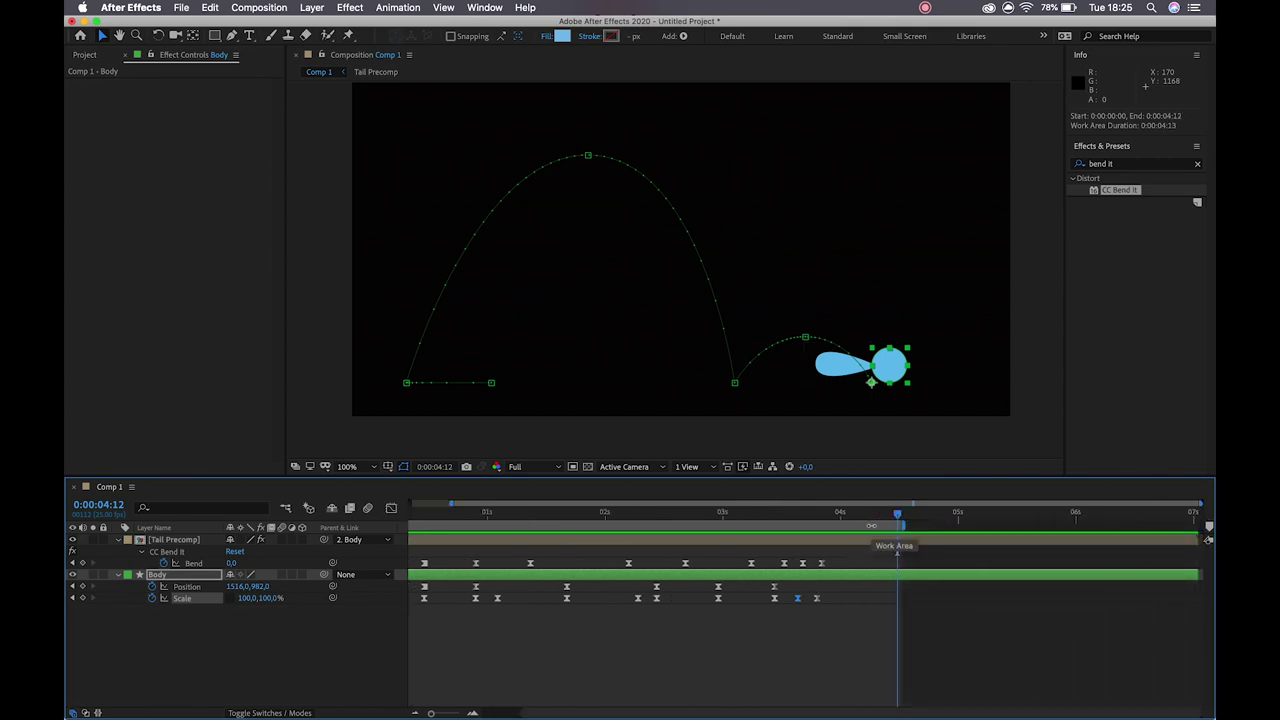
right_click(871, 525)
click(897, 564)
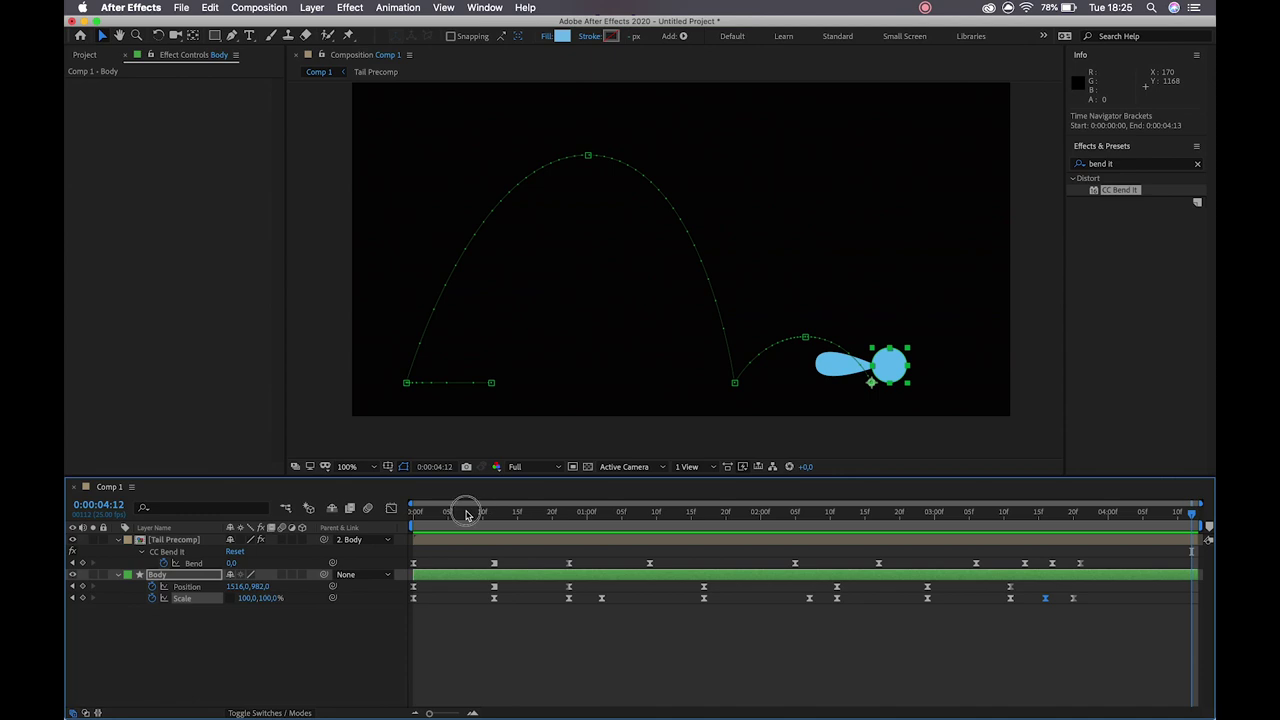
key(Home)
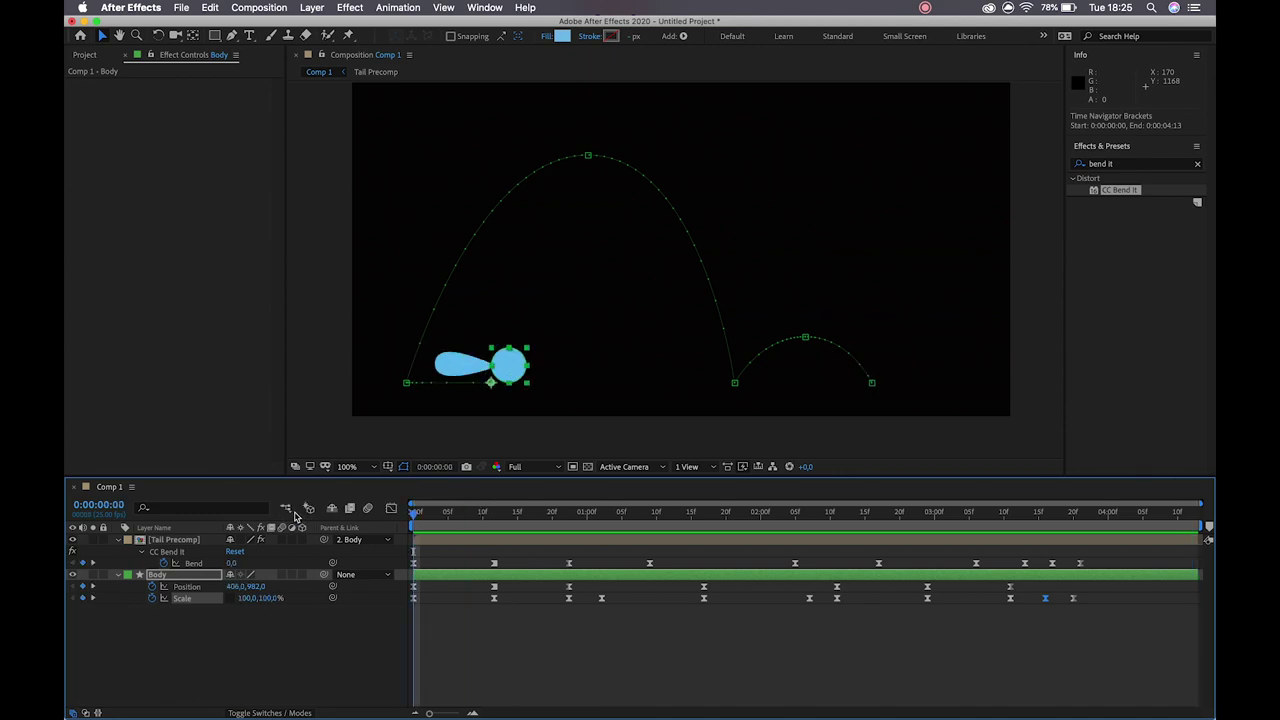